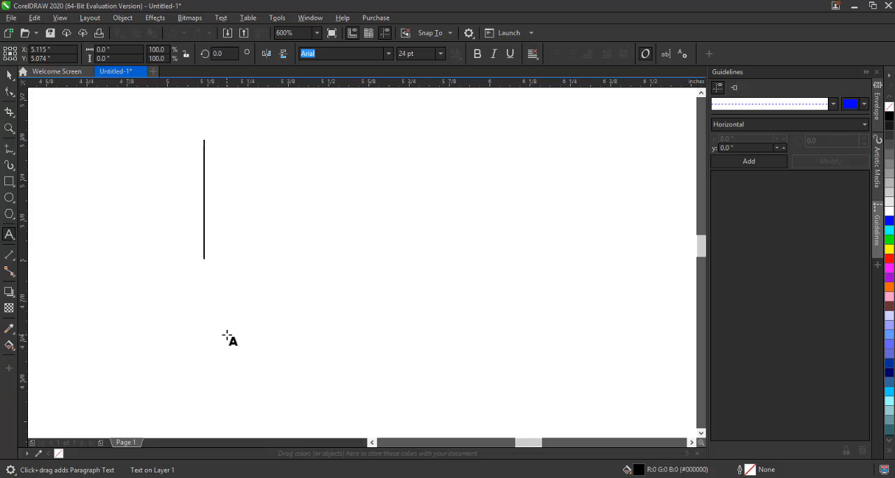
# Type the word "Mandate" as artistic text and move it down on the page
pyautogui.write('Mandate')
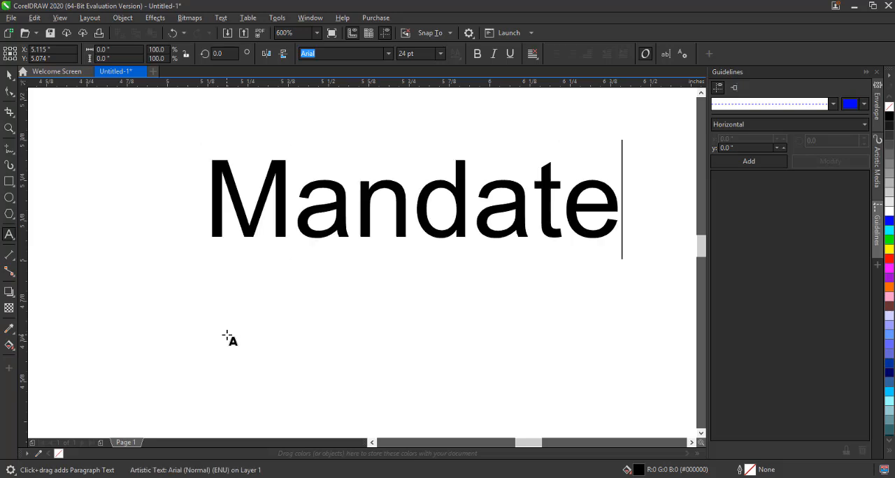
pyautogui.click(9, 75)
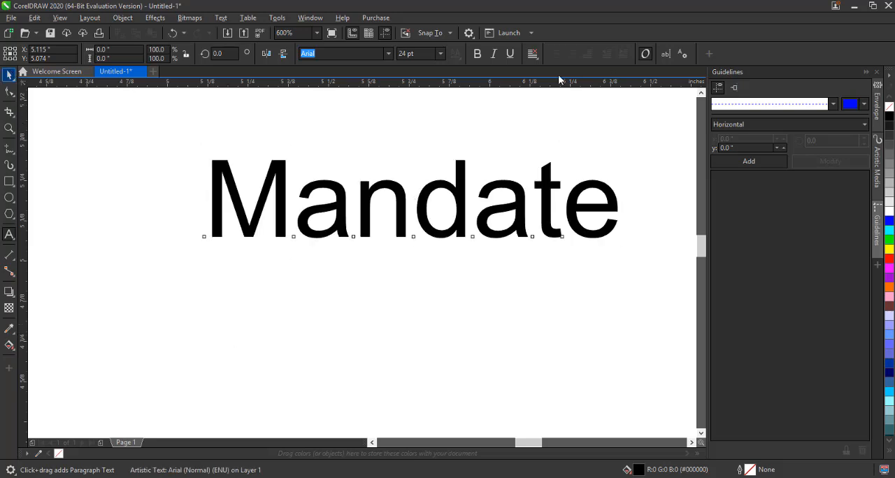
pyautogui.click(532, 54)
pyautogui.click(541, 83)
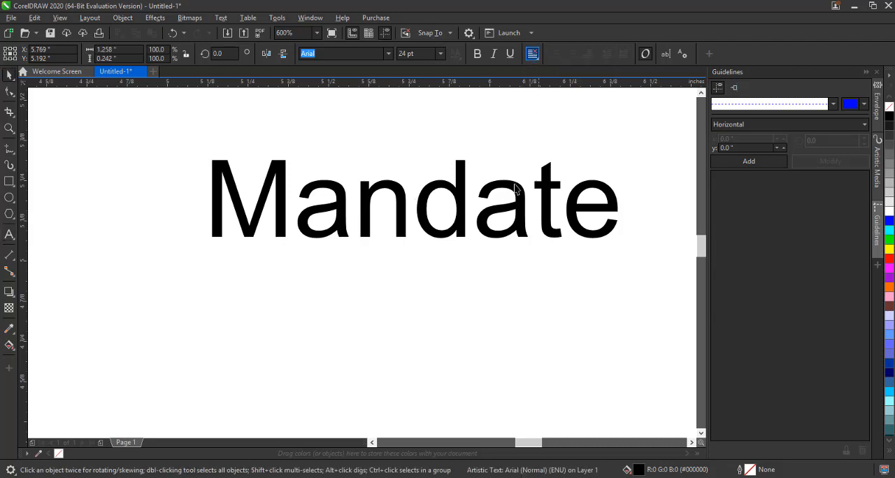
pyautogui.moveTo(515, 190); pyautogui.dragTo(463, 248)
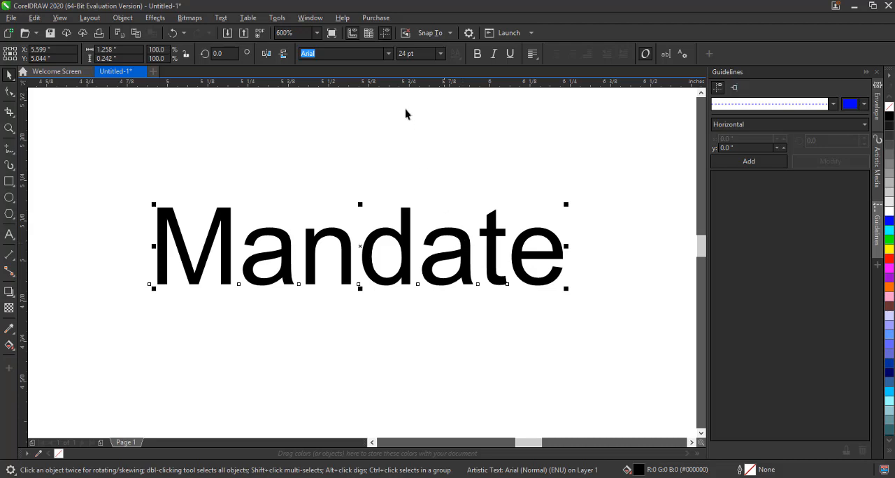
# Set the text's font to Gotham Black and change its case to UPPERCASE
pyautogui.click(389, 54)
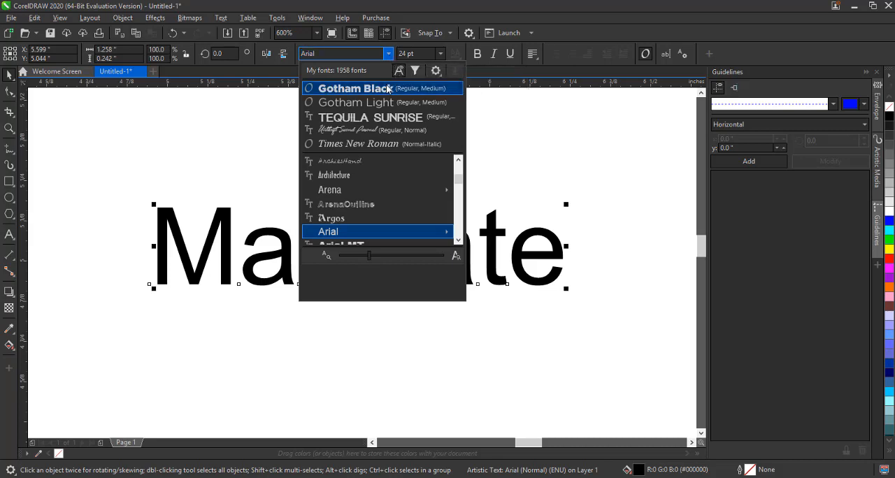
pyautogui.click(388, 89)
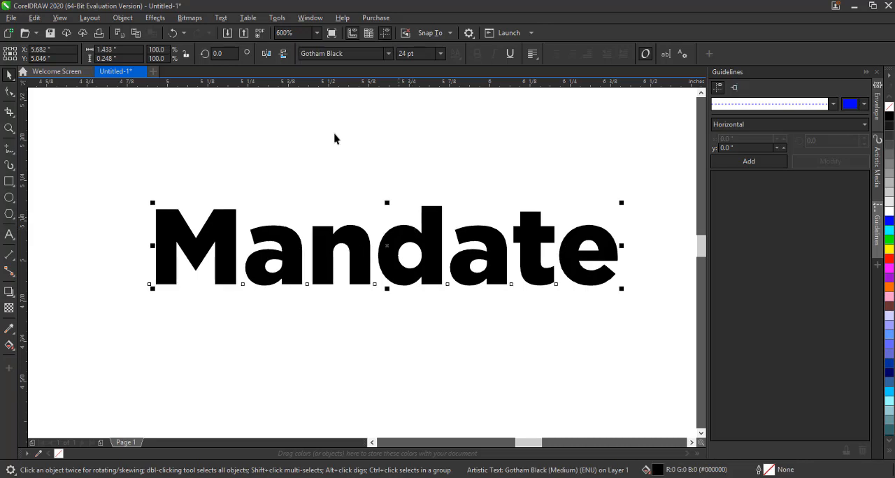
pyautogui.click(221, 21)
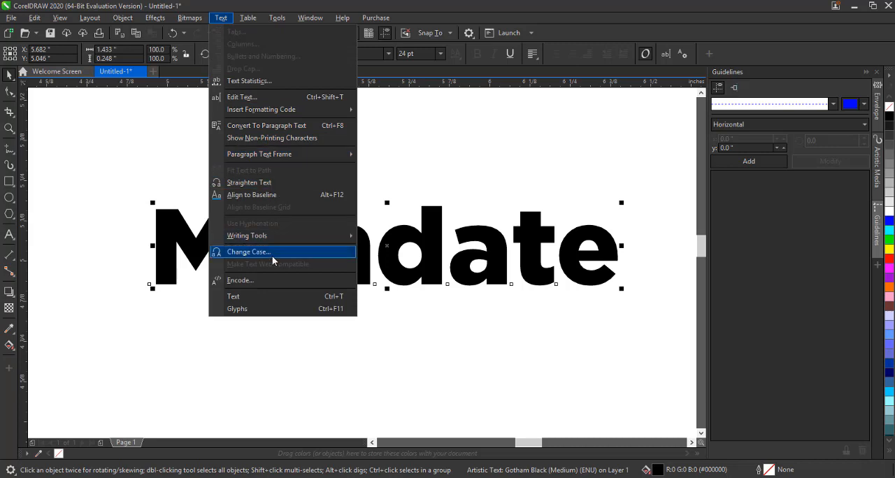
pyautogui.click(272, 251)
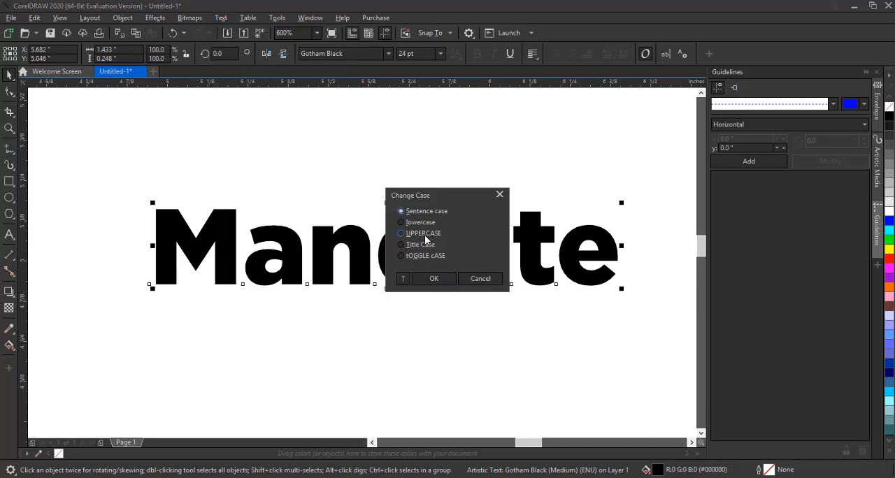
pyautogui.click(435, 279)
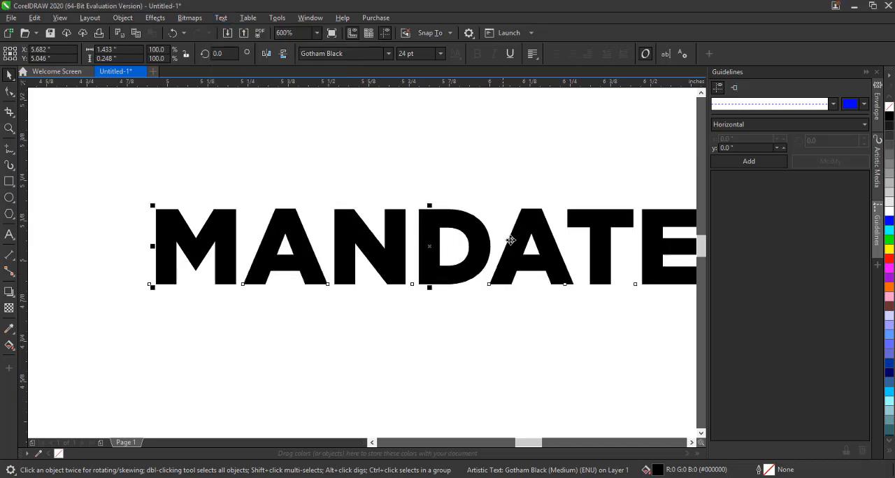
# Move the text further left on the page
pyautogui.moveTo(521, 236); pyautogui.dragTo(436, 223)
pyautogui.scroll(-2, 456, 233)
pyautogui.scroll(2, 437, 223)
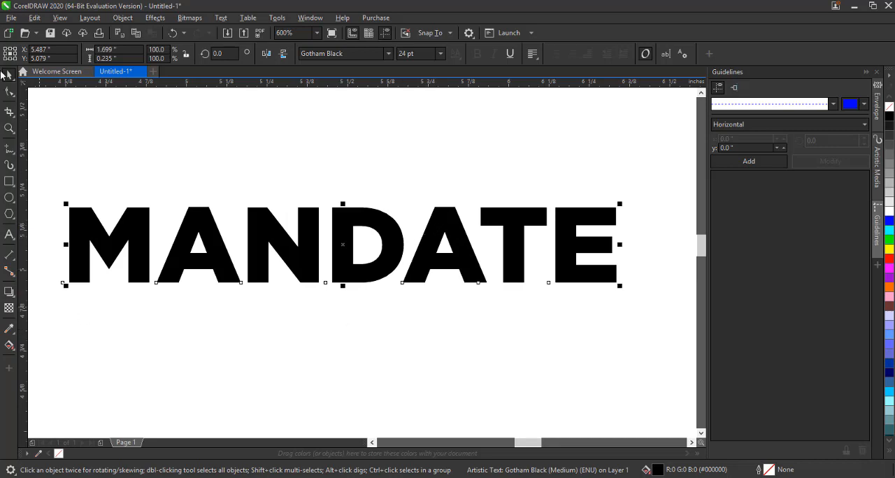
pyautogui.click(15, 301)
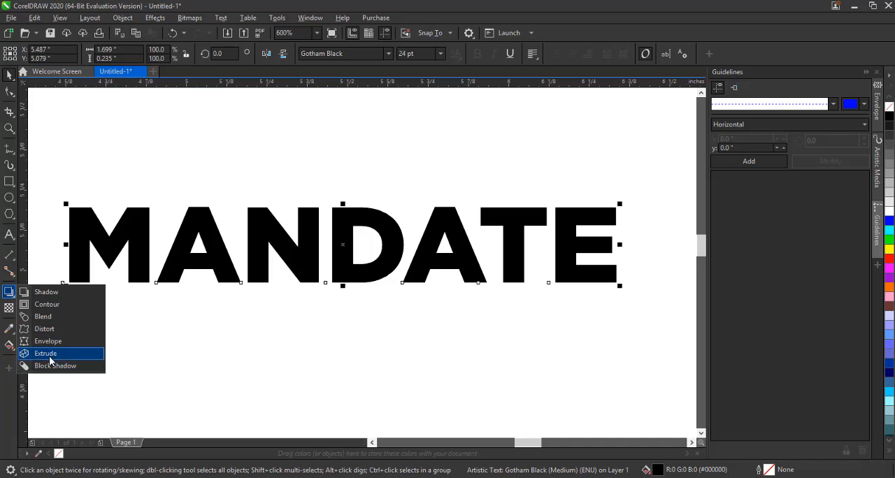
pyautogui.click(203, 236)
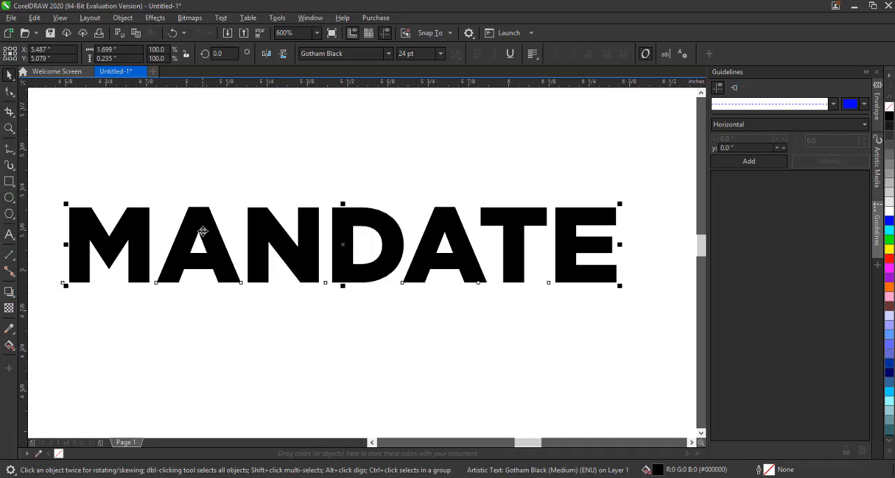
# Tighten the text's letter spacing with the Shape tool and center the text on the page
pyautogui.click(9, 93)
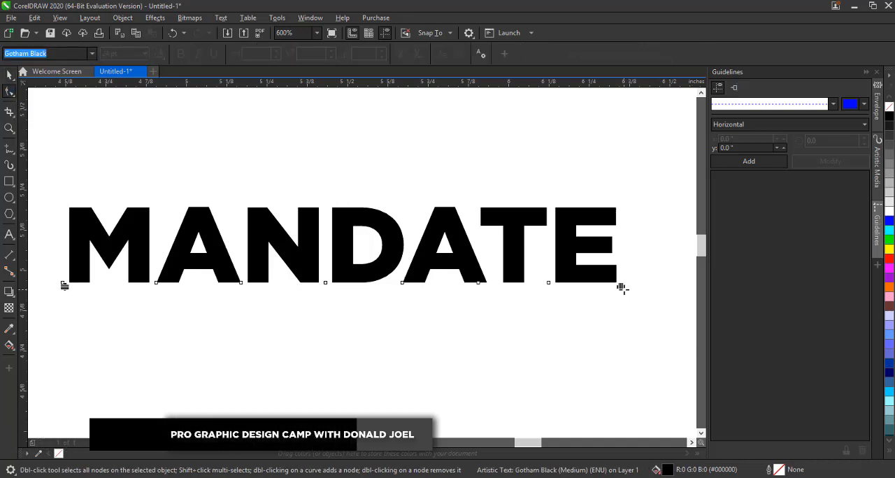
pyautogui.moveTo(621, 286); pyautogui.dragTo(567, 312)
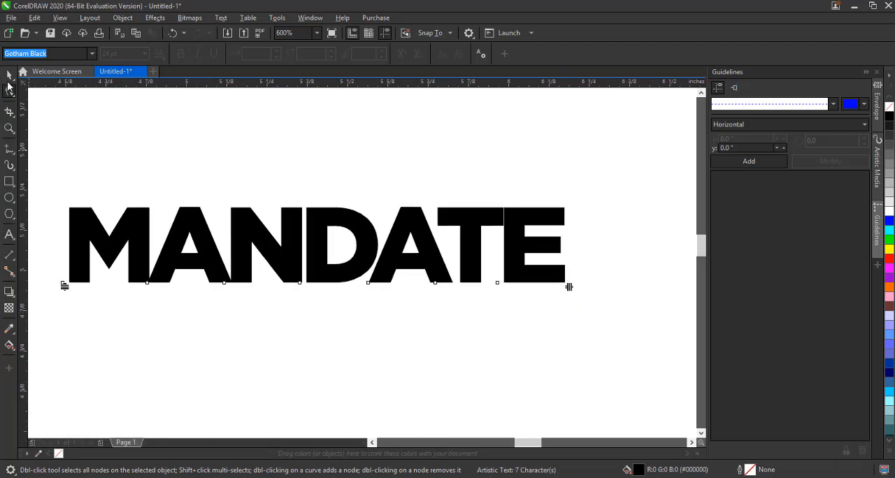
pyautogui.click(9, 75)
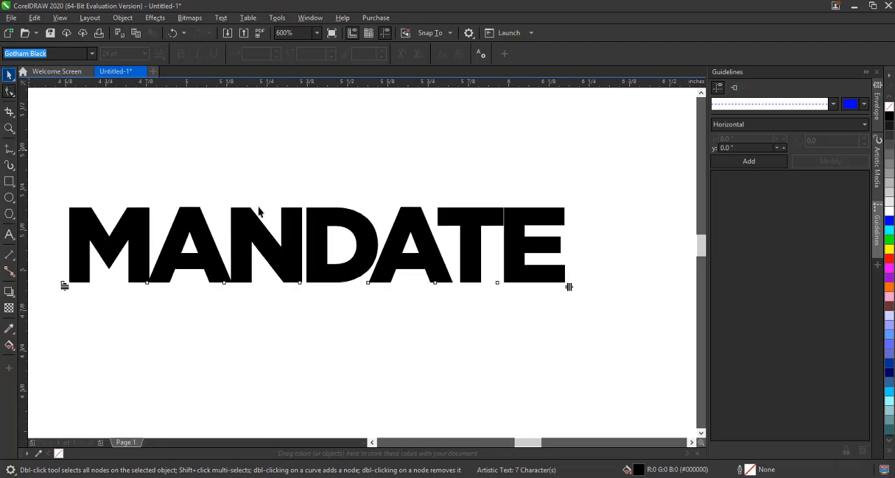
pyautogui.press('p')
pyautogui.click(410, 239)
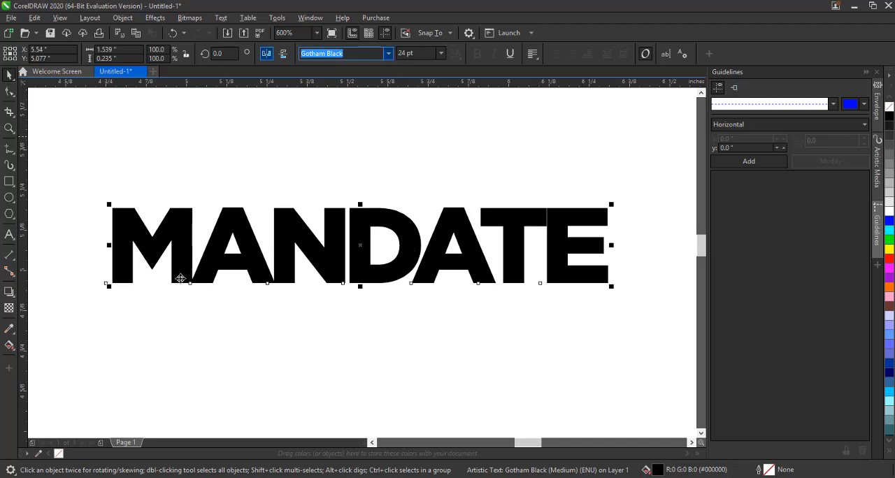
# Apply a linear fountain fill across the text with the Interactive Fill tool, ending in red
pyautogui.click(8, 346)
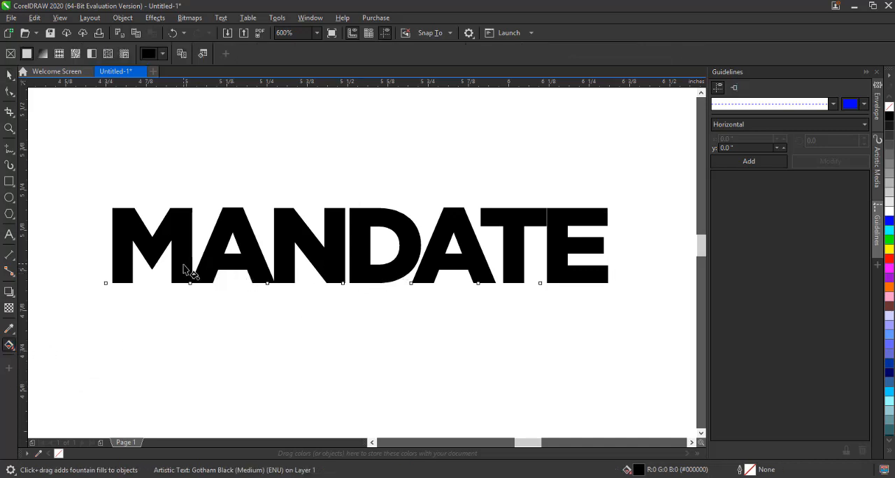
pyautogui.moveTo(188, 270); pyautogui.dragTo(553, 248)
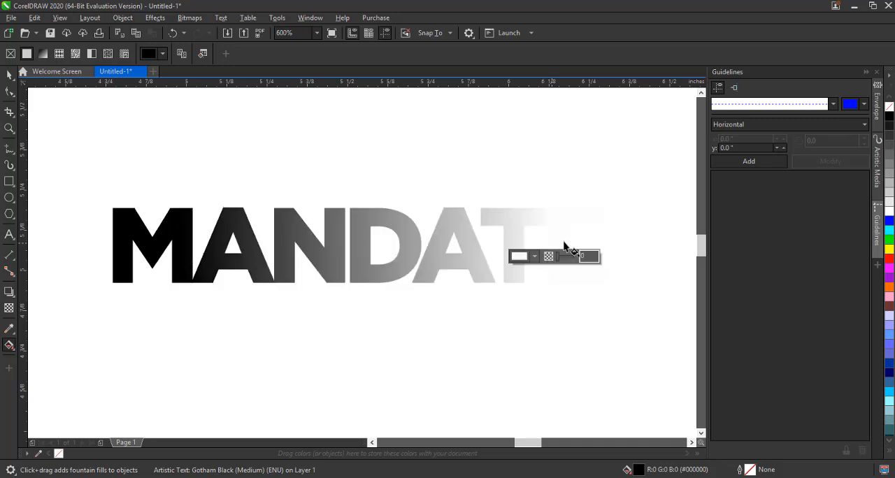
pyautogui.click(890, 259)
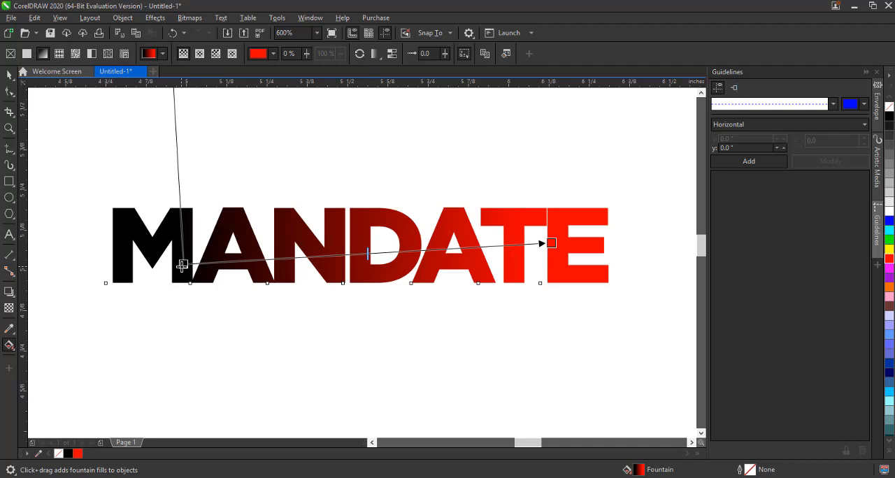
# Set the gradient's start color to purple and its end color to a darker red
pyautogui.click(183, 265)
pyautogui.click(890, 280)
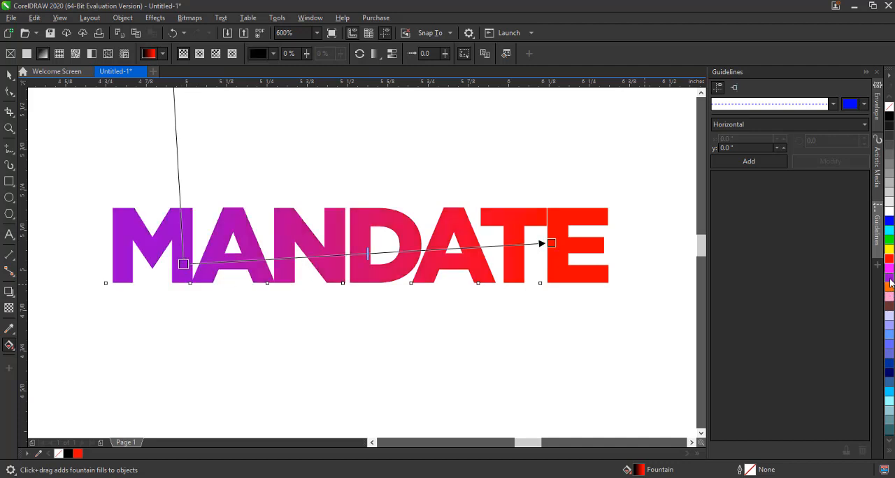
pyautogui.click(551, 243)
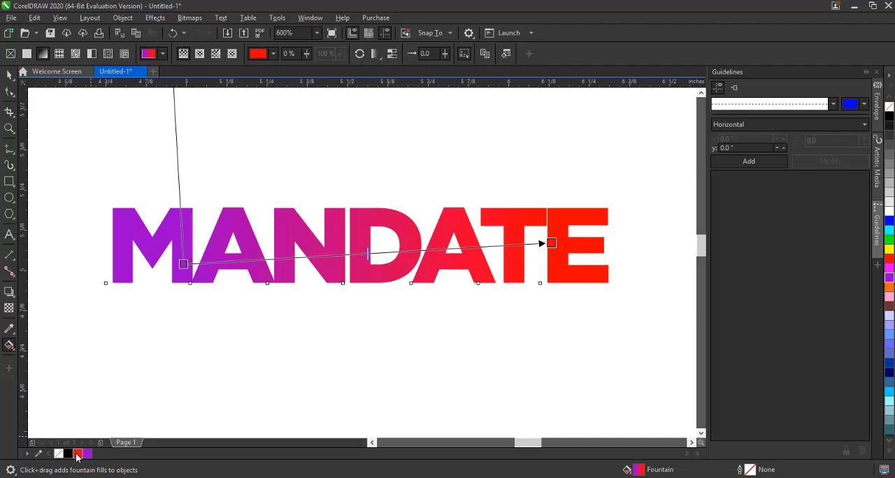
pyautogui.click(78, 456)
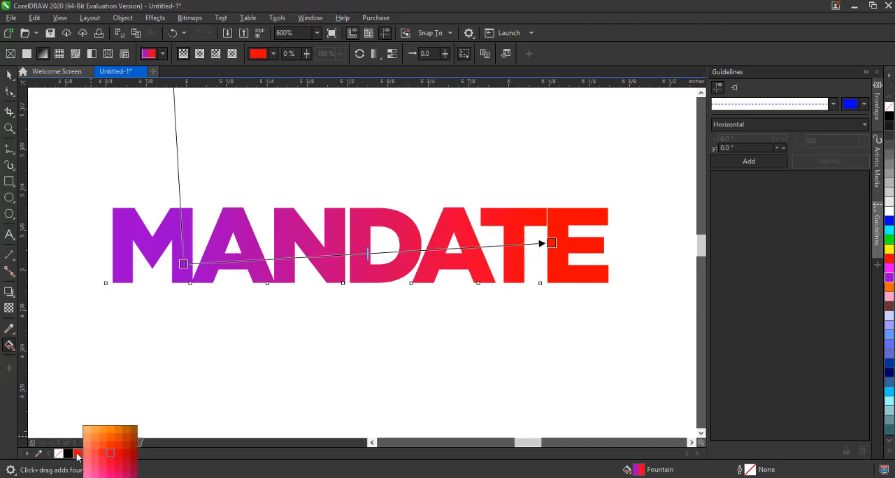
pyautogui.click(128, 456)
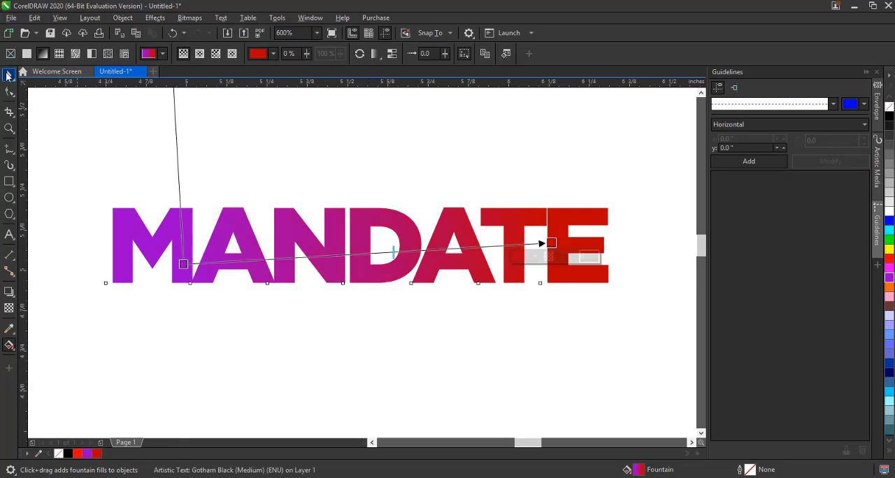
# Nudge the text slightly up and to the right
pyautogui.click(9, 75)
pyautogui.press('space')
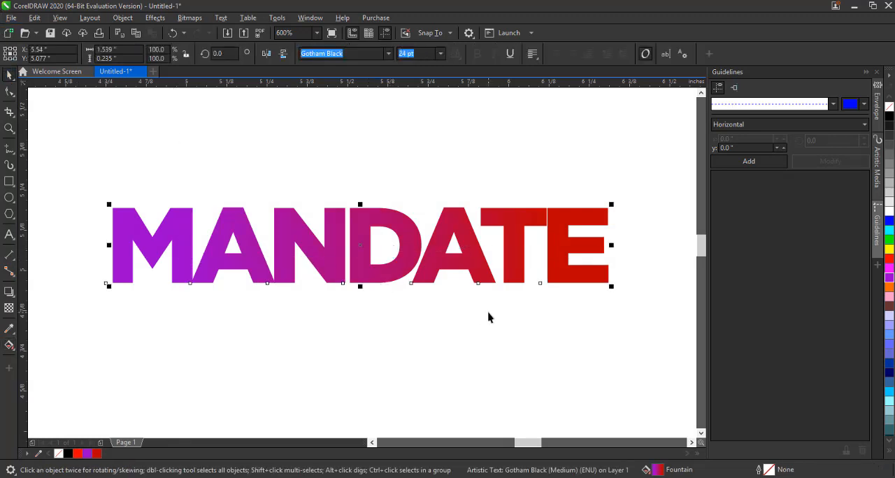
pyautogui.moveTo(413, 241); pyautogui.dragTo(425, 236)
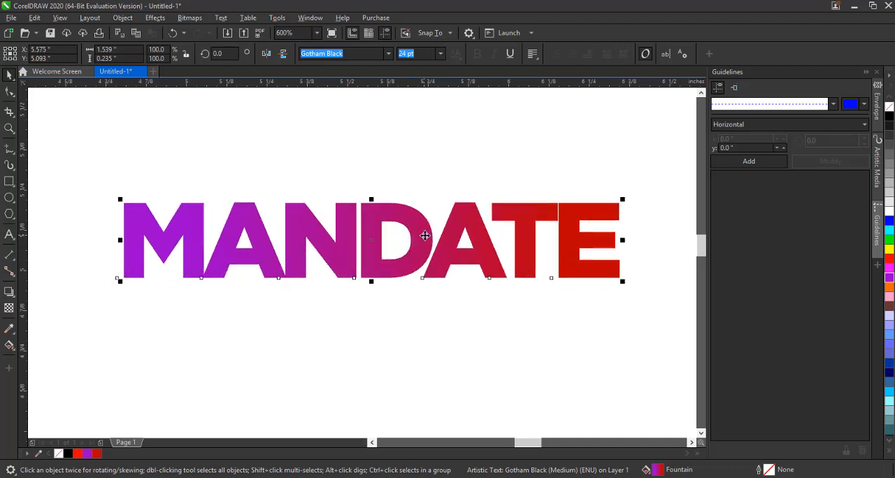
# Extrude the text with the Extrude tool, pulling the vanishing point below the text
pyautogui.click(16, 299)
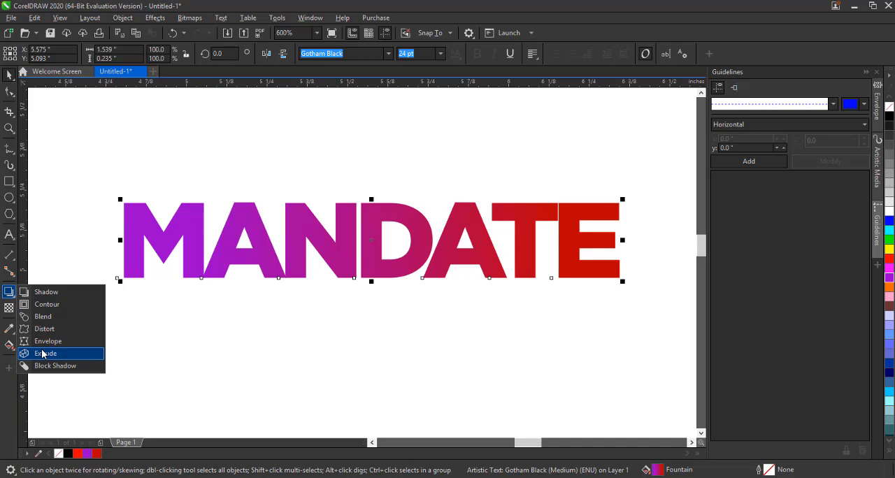
pyautogui.click(43, 354)
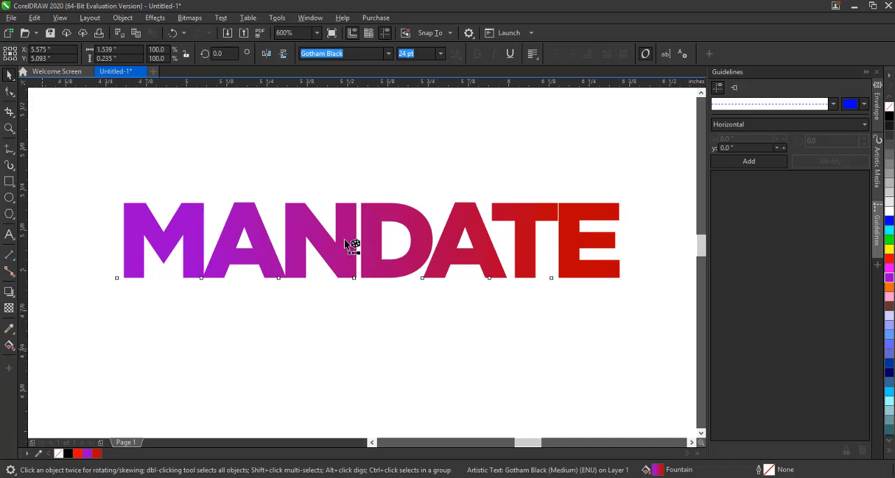
pyautogui.moveTo(356, 210); pyautogui.dragTo(377, 394)
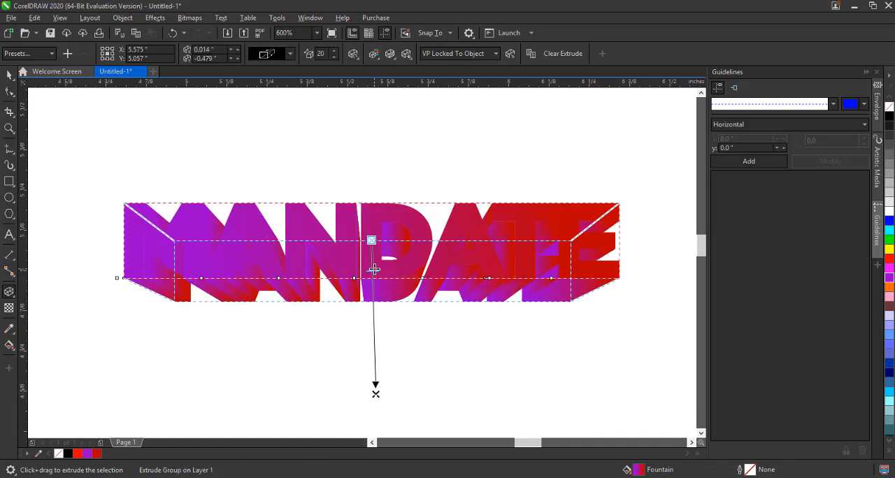
pyautogui.moveTo(375, 269); pyautogui.dragTo(376, 296)
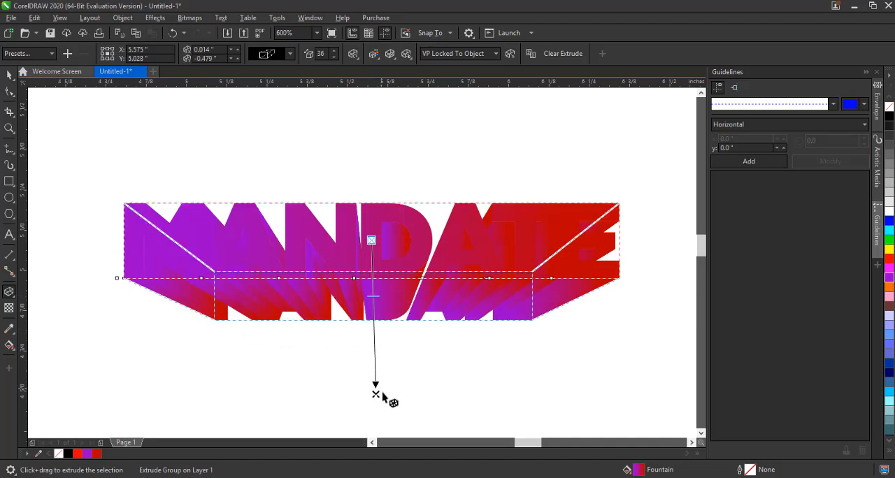
# Move the extrusion's vanishing point above the text and set the depth to 16
pyautogui.moveTo(375, 394); pyautogui.dragTo(372, 180)
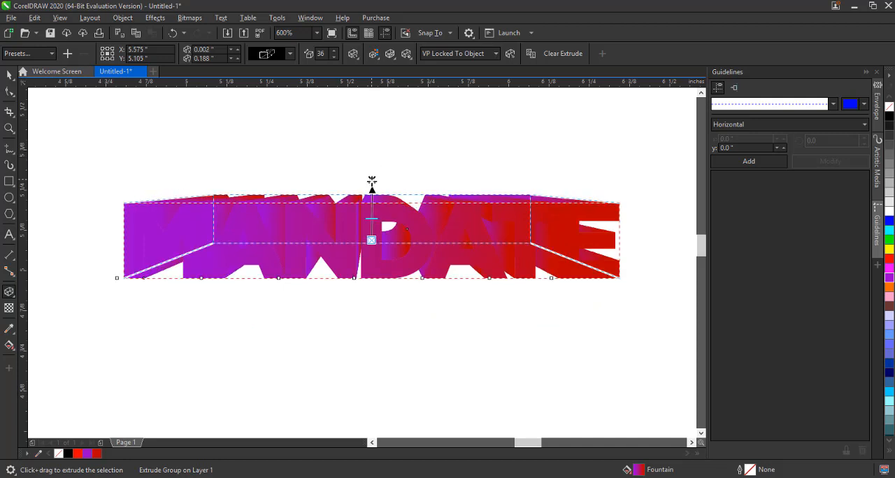
pyautogui.moveTo(372, 219); pyautogui.dragTo(371, 234)
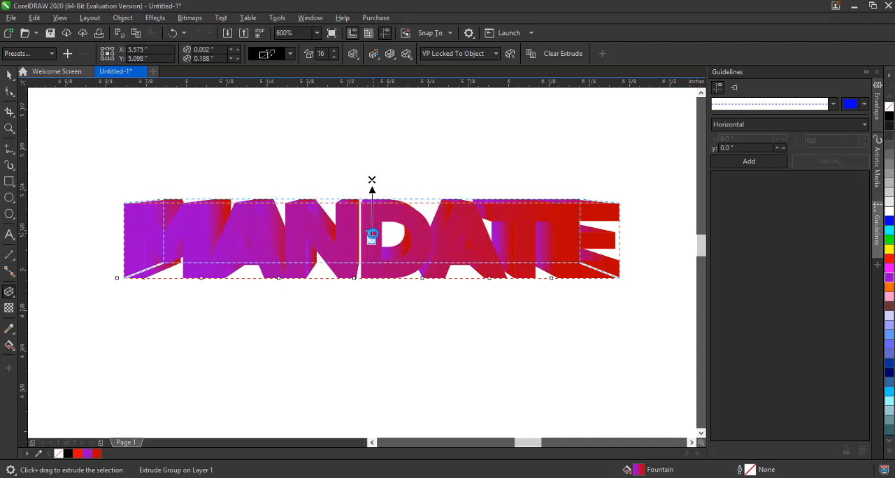
# Reduce the extrusion depth to 14
pyautogui.scroll(4, 372, 233)
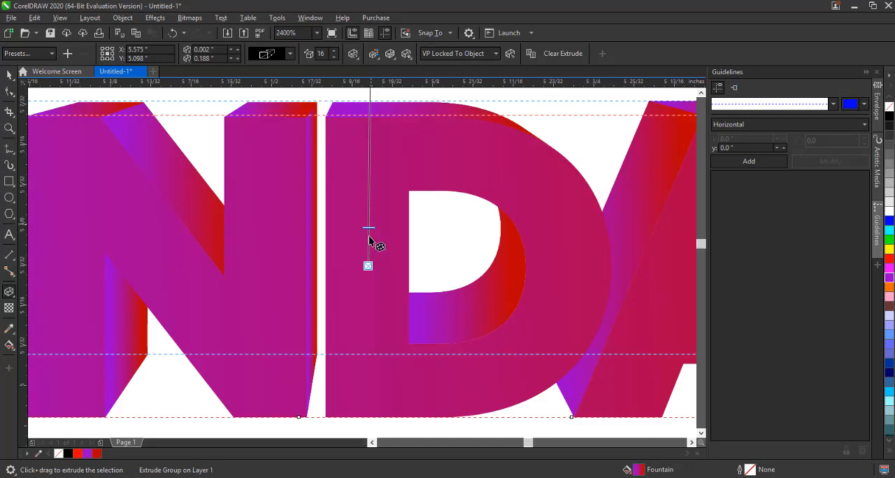
pyautogui.moveTo(368, 225)
pyautogui.mouseDown()
pyautogui.moveTo(367, 190)
pyautogui.moveTo(367, 234)
pyautogui.mouseUp()
pyautogui.scroll(-2, 368, 233)
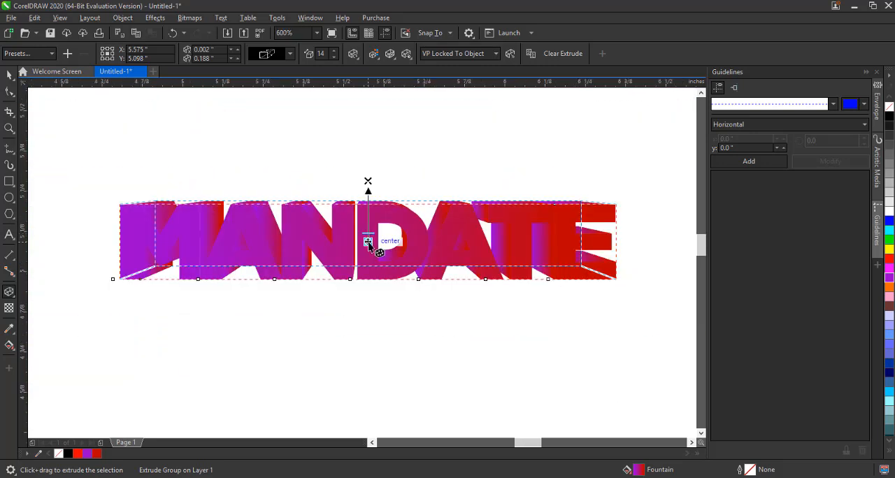
# Break the extrude group apart
pyautogui.click(10, 76)
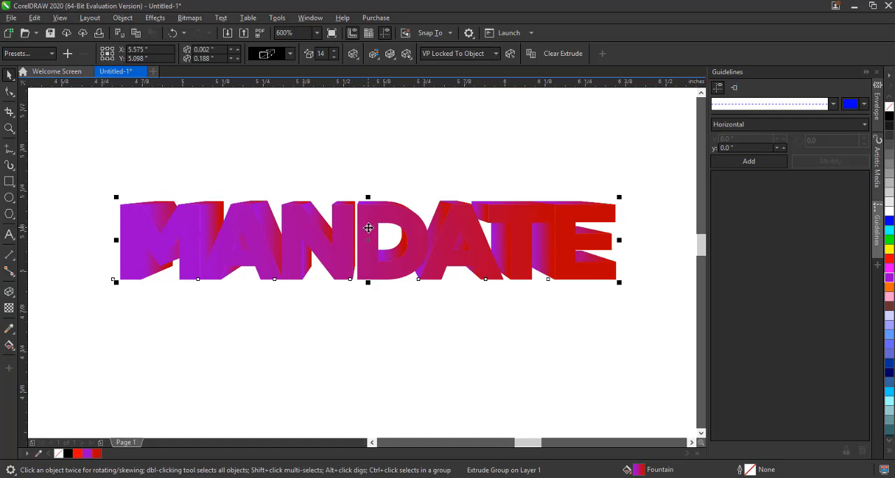
pyautogui.click(125, 18)
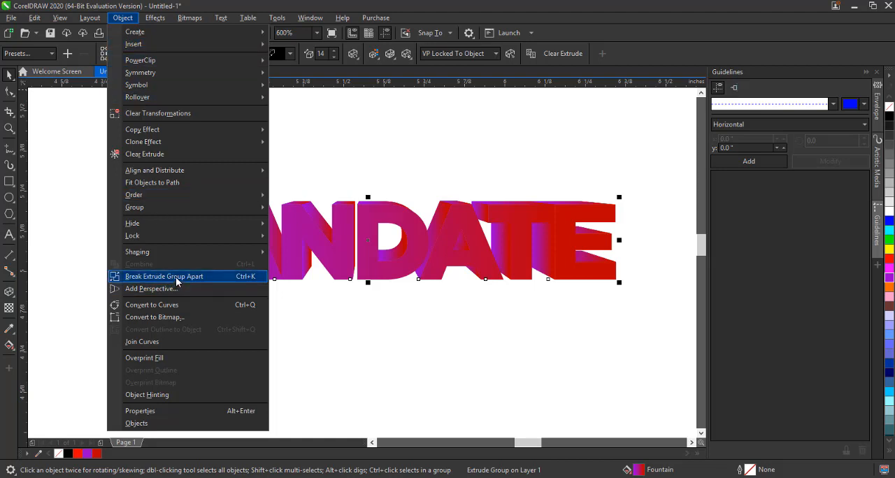
pyautogui.click(177, 277)
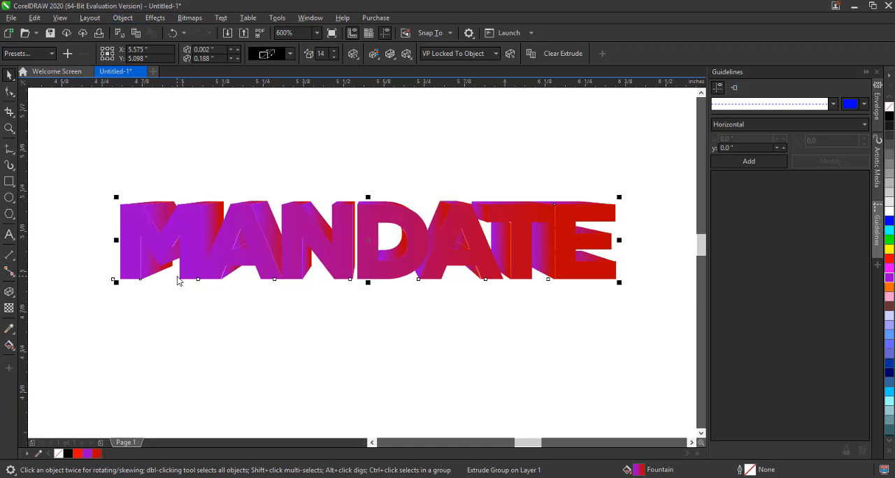
# Pull the front text and the extrusion apart temporarily to inspect the extruded pieces, undoing each move
pyautogui.click(364, 148)
pyautogui.click(345, 204)
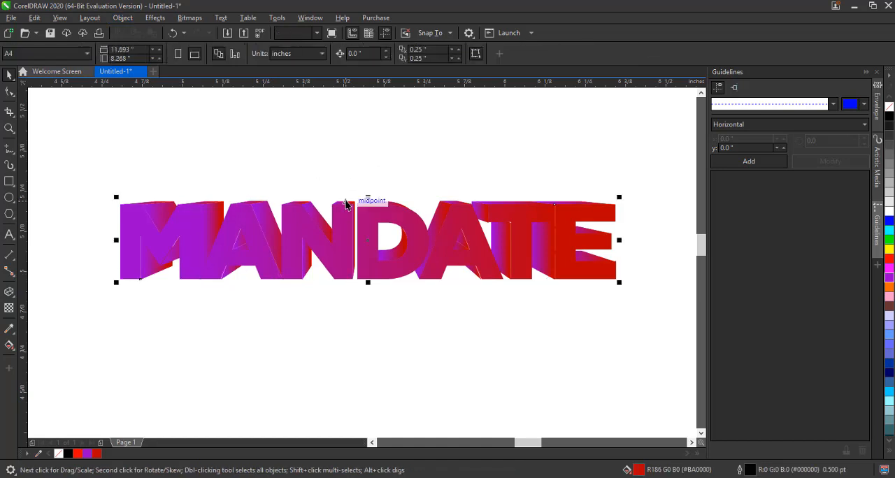
pyautogui.moveTo(335, 327); pyautogui.dragTo(338, 314)
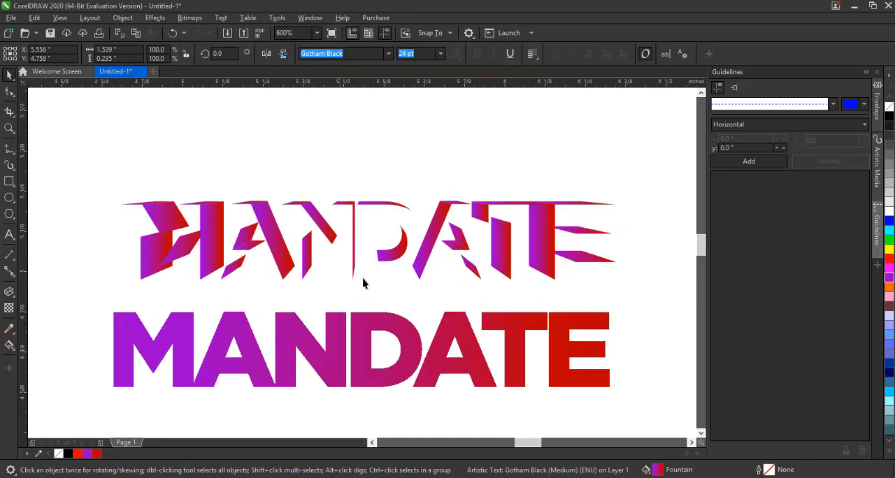
pyautogui.click(446, 218)
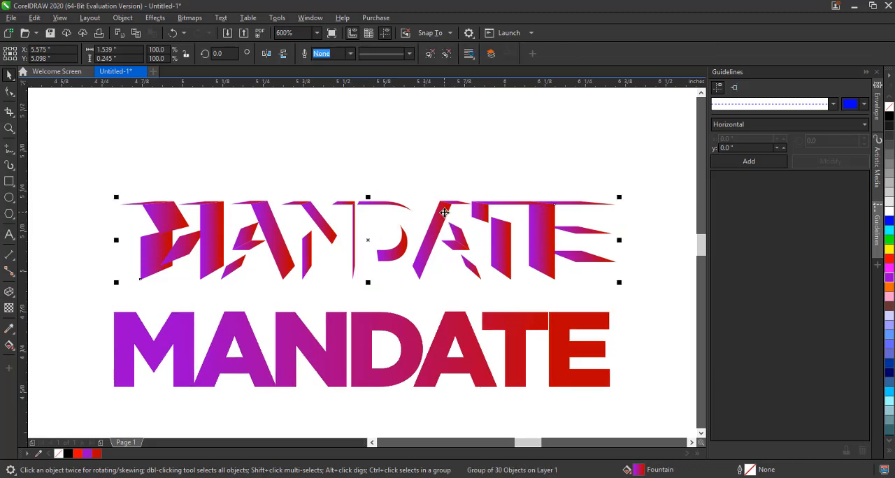
pyautogui.hotkey('ctrl', 'z')
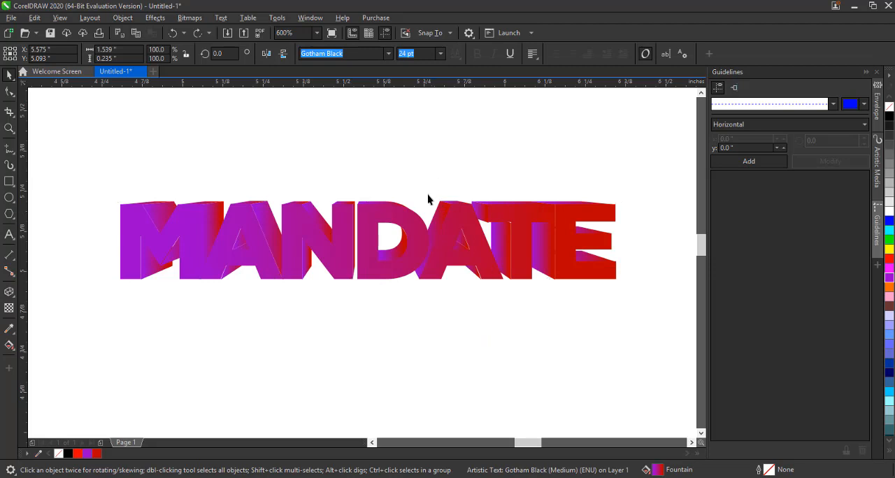
pyautogui.moveTo(439, 213); pyautogui.dragTo(439, 160)
pyautogui.hotkey('ctrl', 'z')
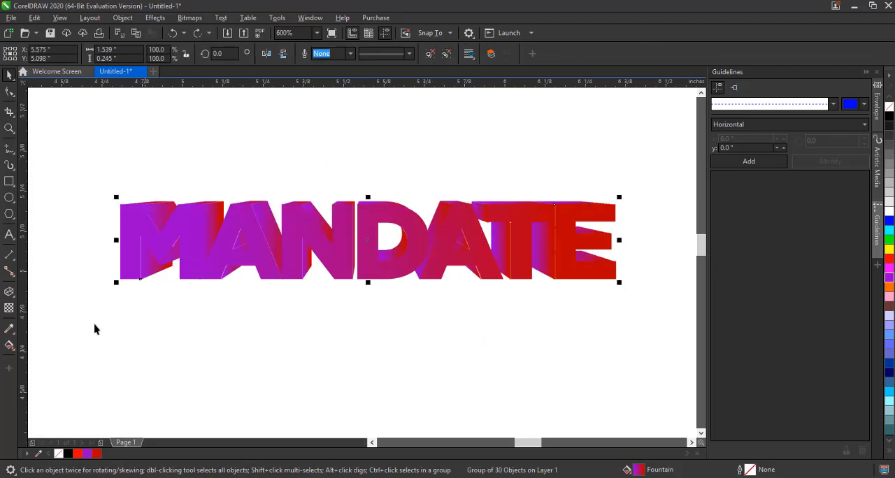
# With the Interactive Fill tool on the extrusion pieces, set the first piece's gradient start colour to black
pyautogui.click(14, 344)
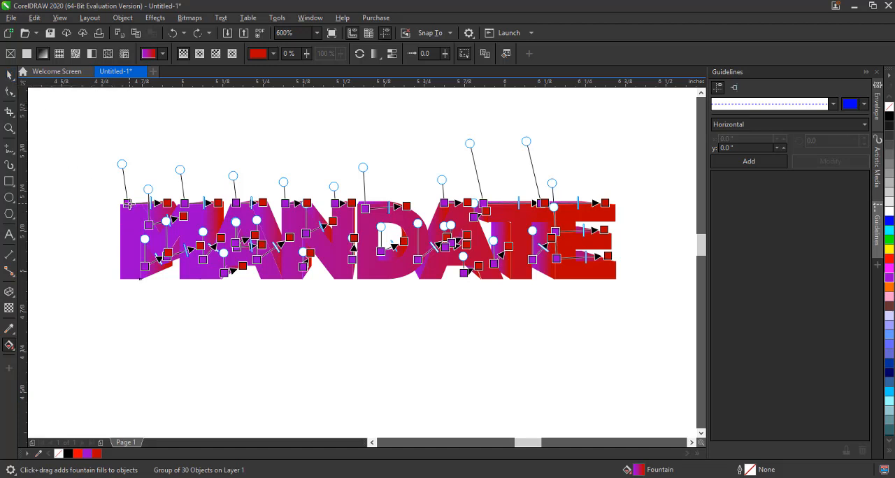
pyautogui.click(127, 203)
pyautogui.click(69, 455)
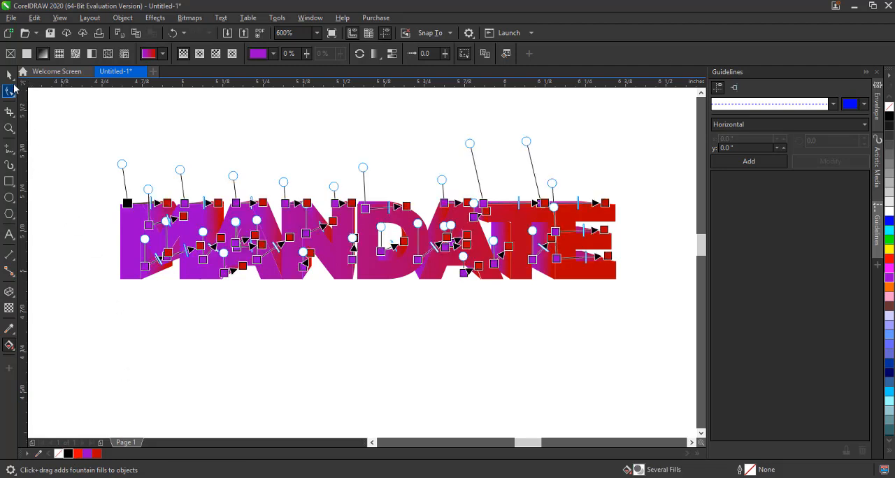
# Move the front text down off the extrusion
pyautogui.click(8, 75)
pyautogui.click(105, 147)
pyautogui.click(240, 214)
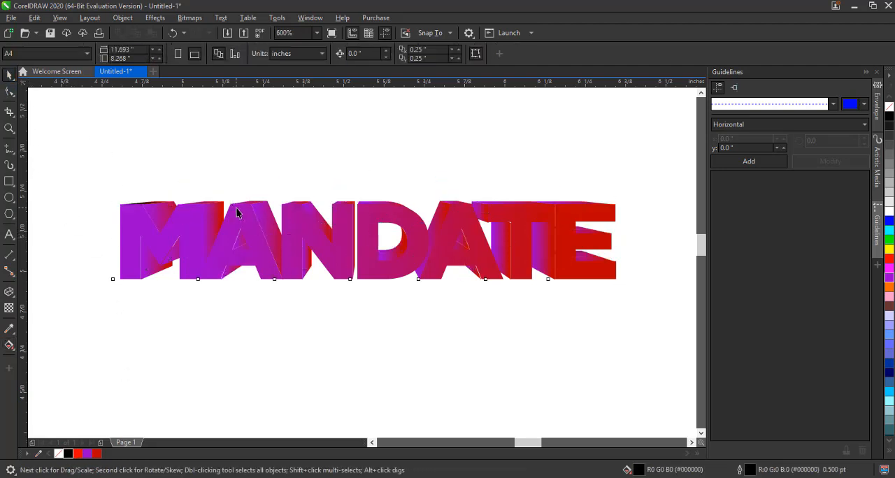
pyautogui.moveTo(240, 214); pyautogui.dragTo(241, 254)
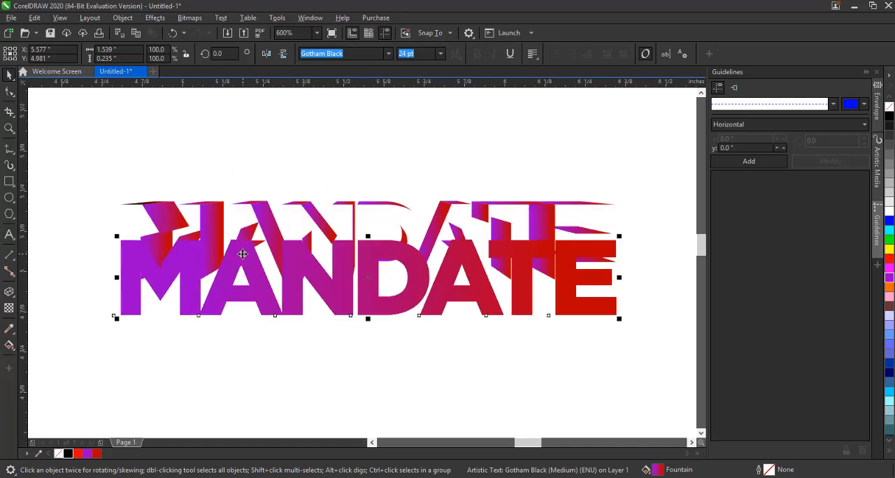
# Redraw the front text's fountain fill vertically, running from below the text up to above its top edge
pyautogui.click(9, 346)
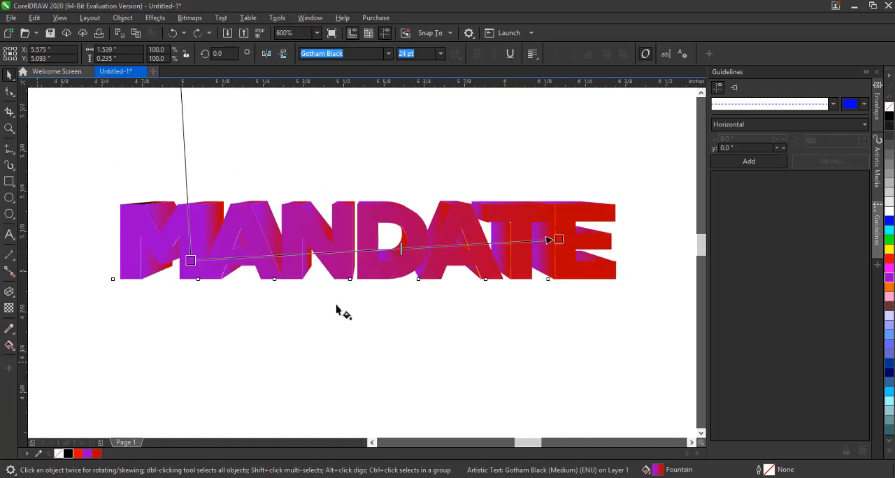
pyautogui.moveTo(554, 240); pyautogui.dragTo(373, 186)
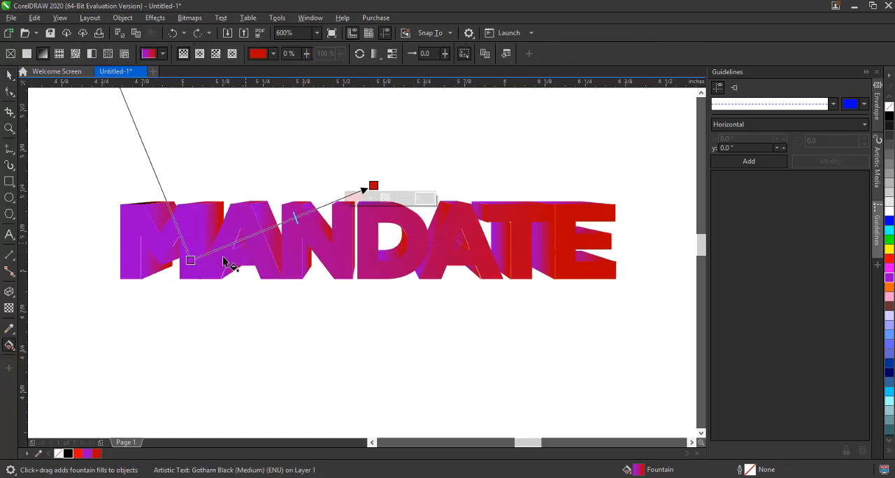
pyautogui.moveTo(190, 267); pyautogui.dragTo(344, 176)
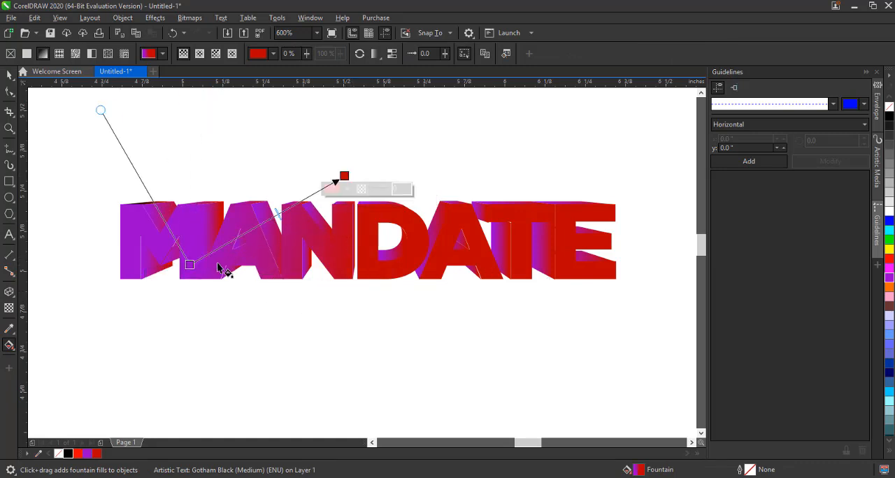
pyautogui.moveTo(189, 266); pyautogui.dragTo(343, 284)
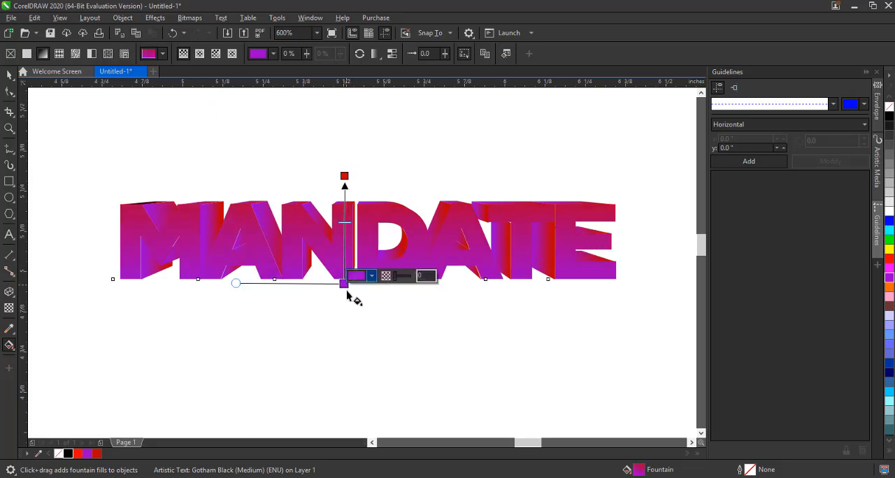
# Color the front text gradient red at the top node and dark purple at the bottom node, nudging the top node slightly down
pyautogui.click(69, 454)
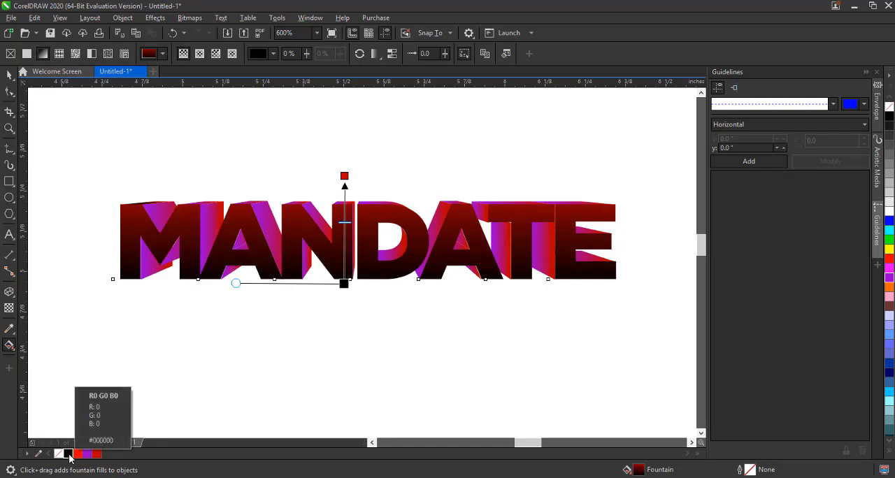
pyautogui.hotkey('ctrl', 'z')
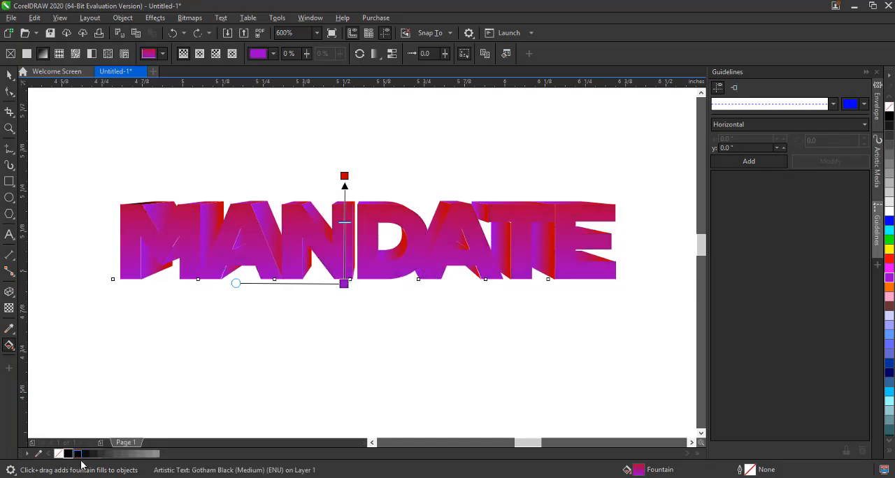
pyautogui.click(96, 454)
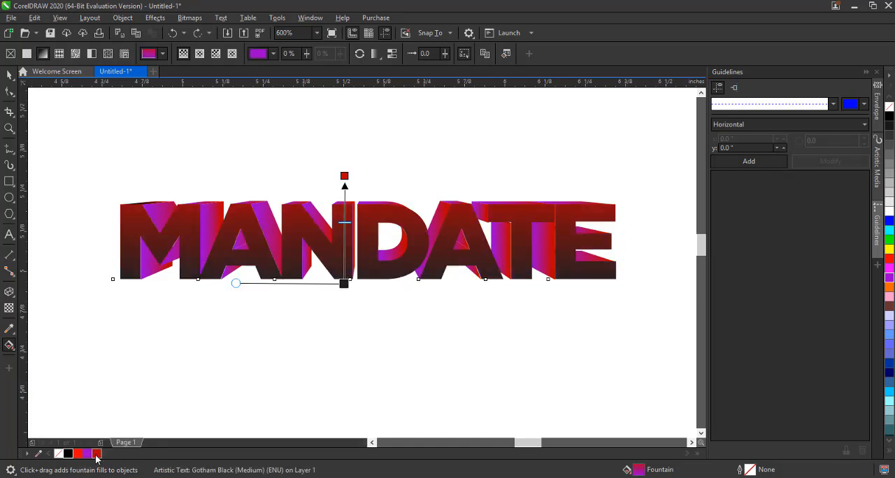
pyautogui.click(344, 176)
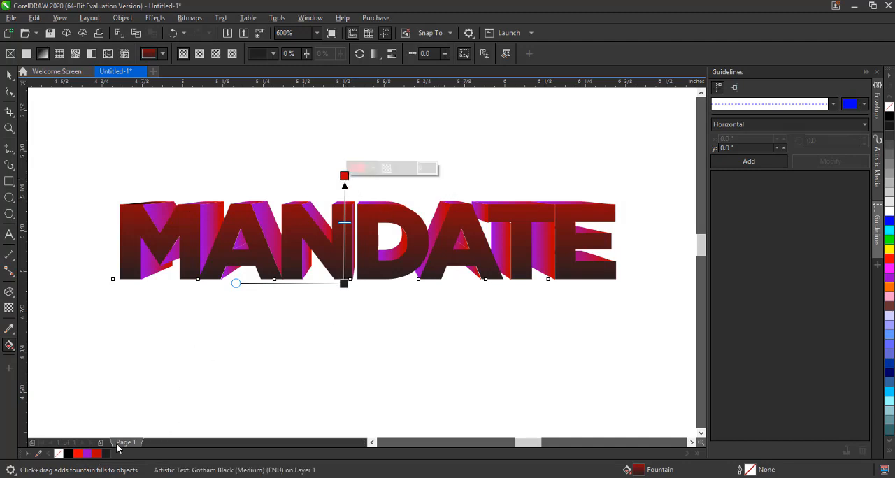
pyautogui.click(95, 454)
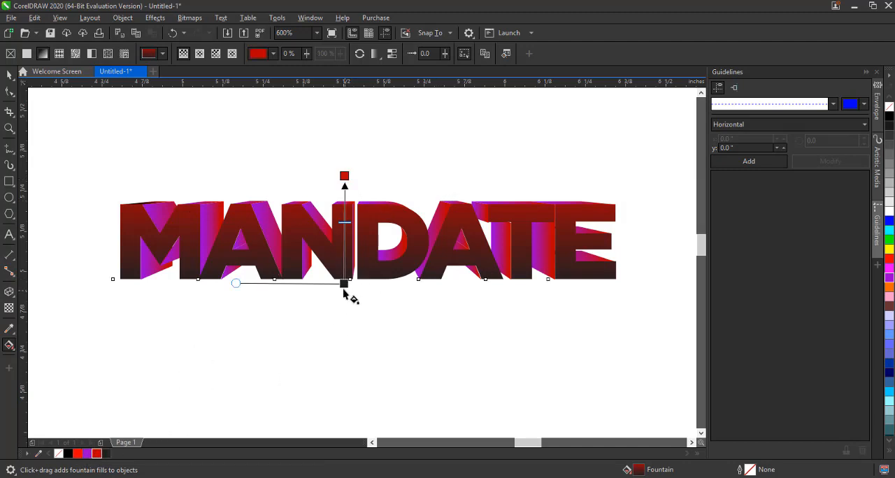
pyautogui.click(343, 283)
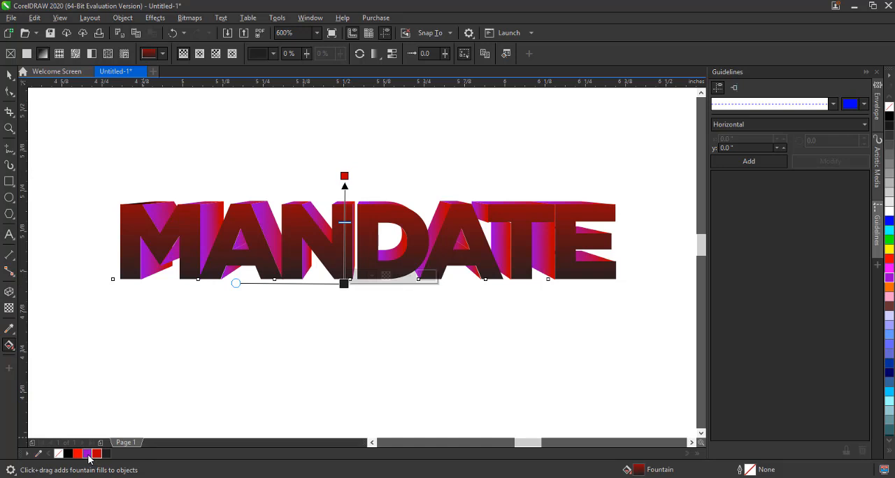
pyautogui.click(88, 455)
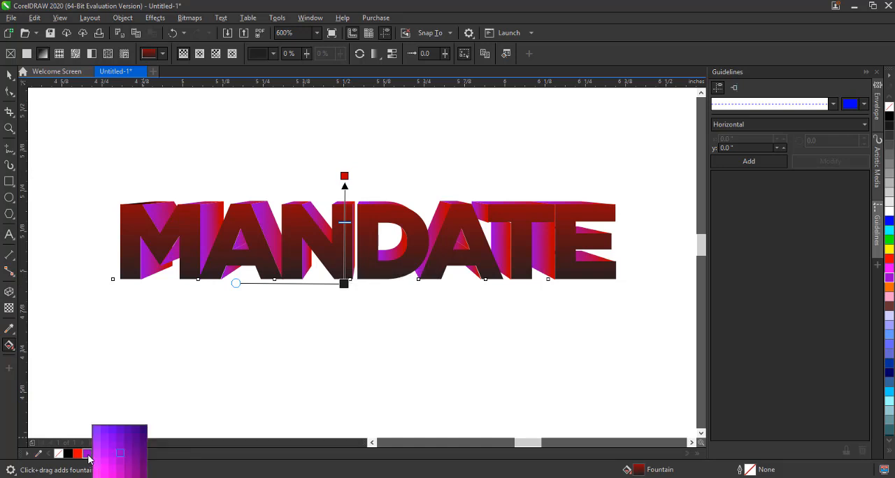
pyautogui.click(143, 451)
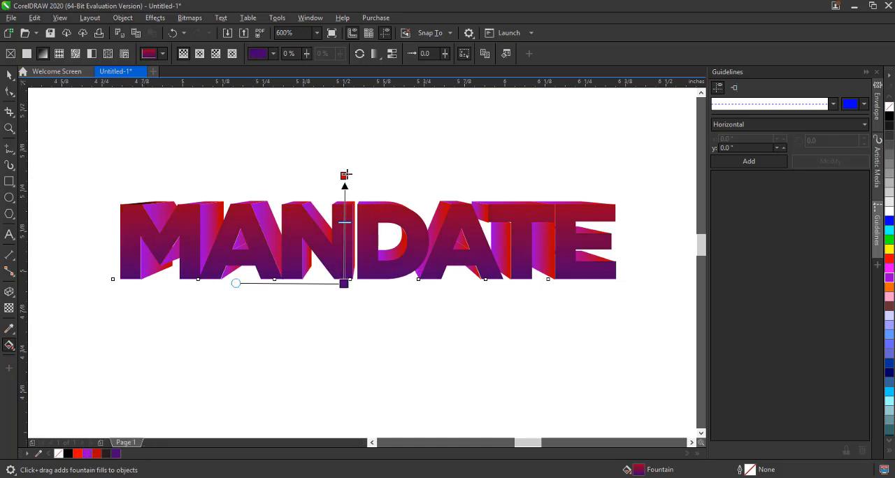
pyautogui.moveTo(346, 175); pyautogui.dragTo(343, 194)
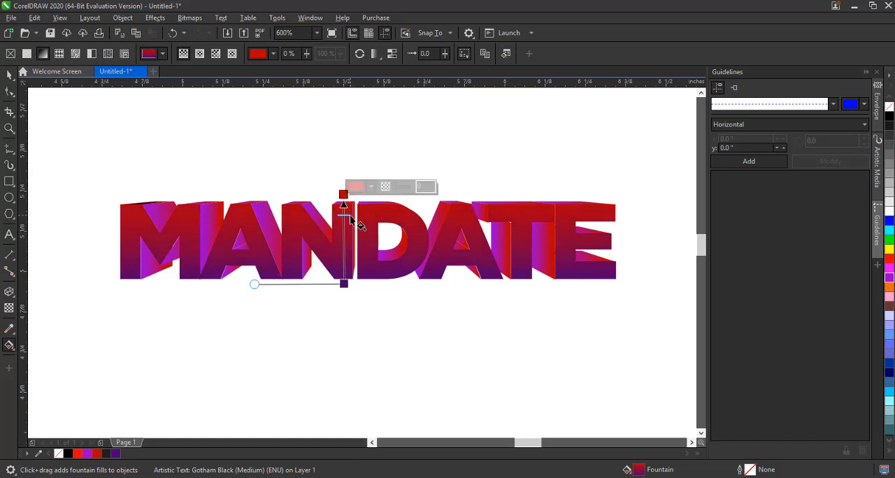
pyautogui.click(9, 74)
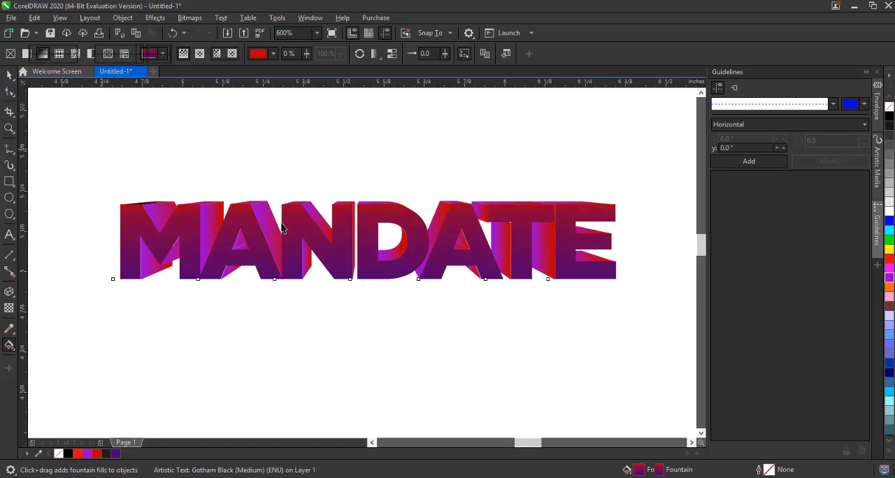
pyautogui.moveTo(270, 200); pyautogui.dragTo(278, 133)
pyautogui.click(180, 392)
pyautogui.hotkey('ctrl', 'z')
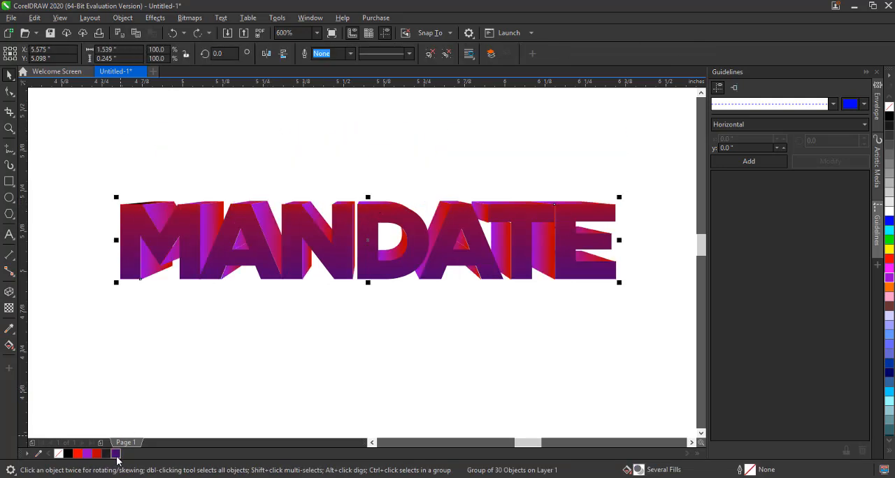
# Try filling the extrusion pieces dark purple and then black, undoing both fills
pyautogui.moveTo(117, 458); pyautogui.dragTo(168, 456)
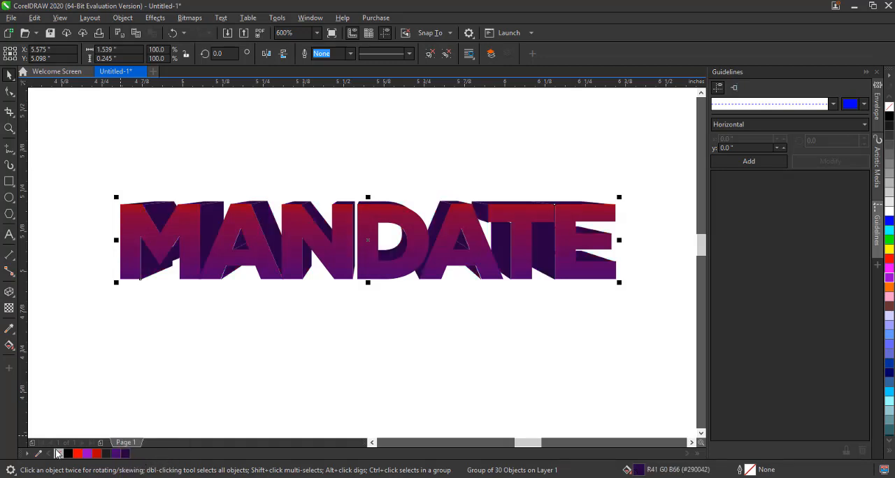
pyautogui.click(69, 456)
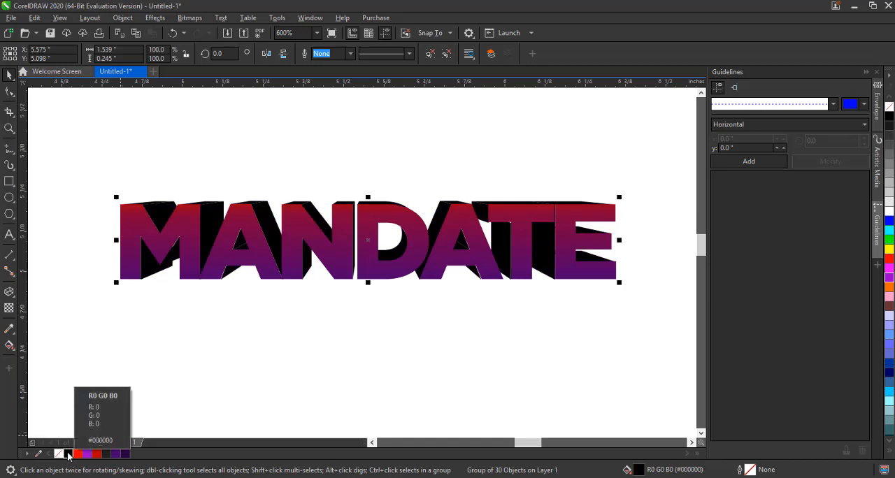
pyautogui.hotkey('ctrl', 'z')
pyautogui.hotkey('ctrl', 'z')
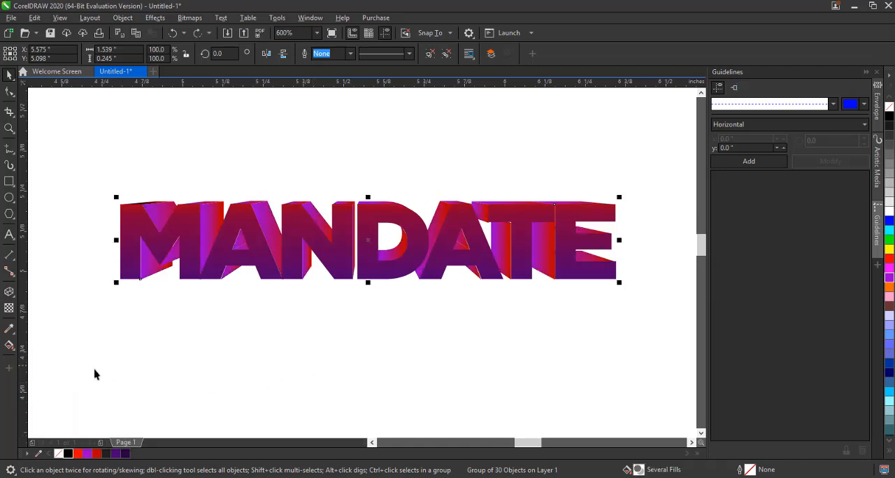
# Ungroup the extrusion pieces and clear the selection
pyautogui.moveTo(209, 204); pyautogui.dragTo(210, 186)
pyautogui.hotkey('ctrl', 'z')
pyautogui.click(431, 57)
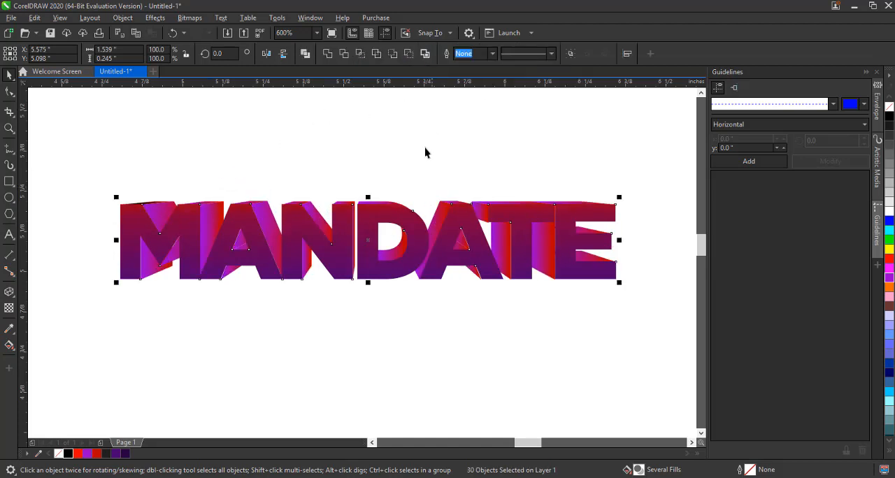
pyautogui.press('Escape')
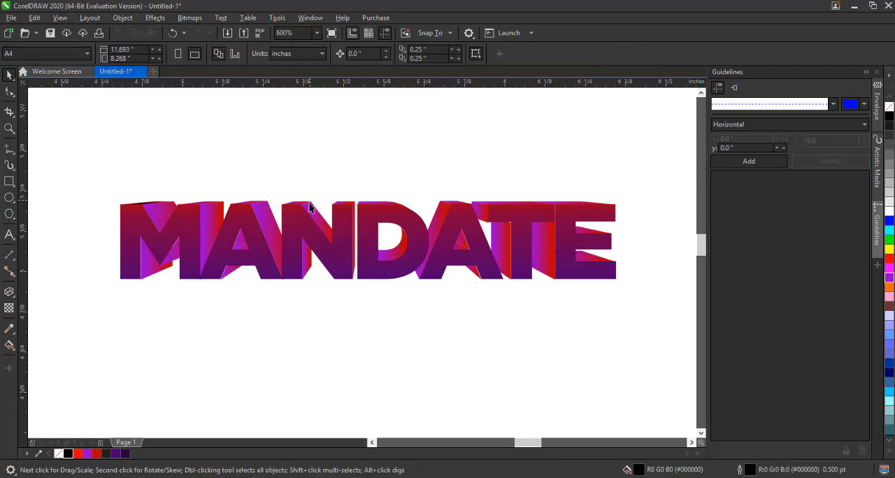
# Drag individual extrusion pieces and the extrusion group aside to inspect them, undoing each move
pyautogui.moveTo(308, 210); pyautogui.dragTo(310, 150)
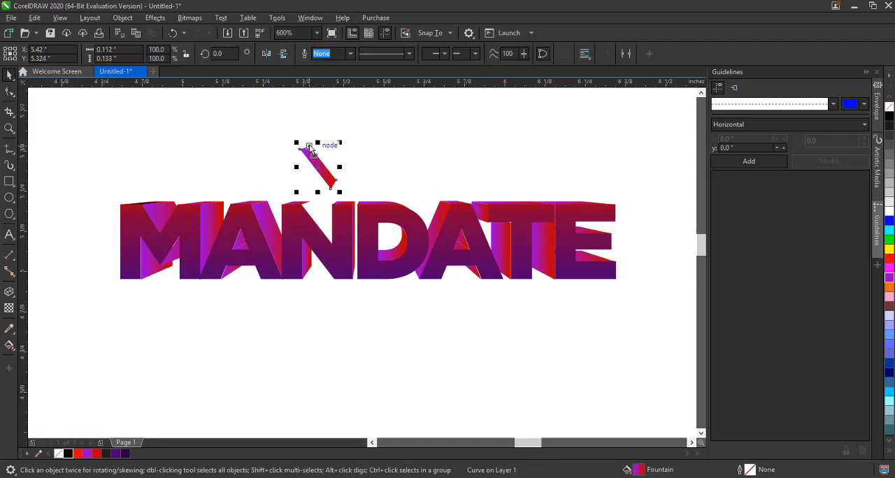
pyautogui.hotkey('ctrl', 'z')
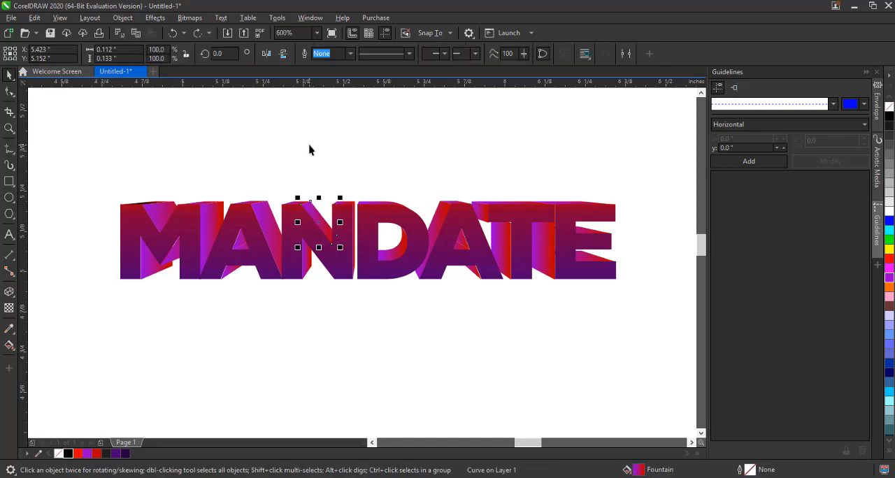
pyautogui.click(256, 215)
pyautogui.moveTo(257, 215); pyautogui.dragTo(260, 133)
pyautogui.hotkey('ctrl', 'z')
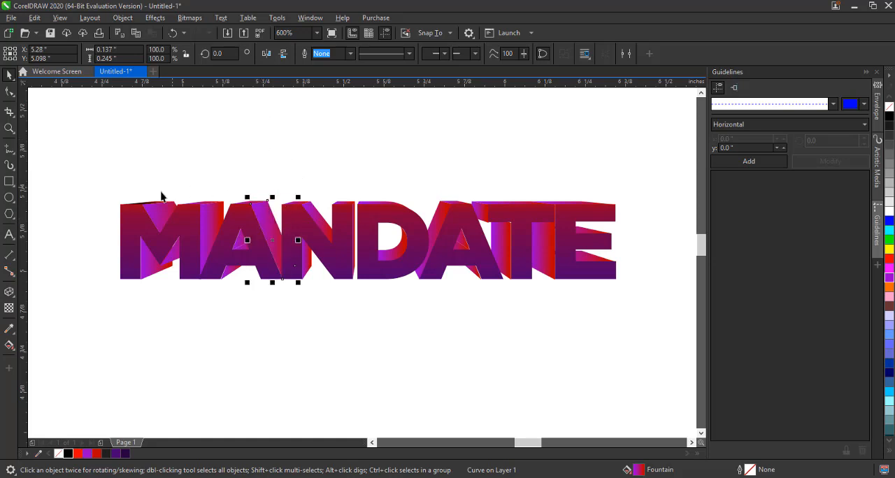
pyautogui.click(155, 214)
pyautogui.moveTo(156, 214); pyautogui.dragTo(184, 152)
pyautogui.hotkey('ctrl', 'z')
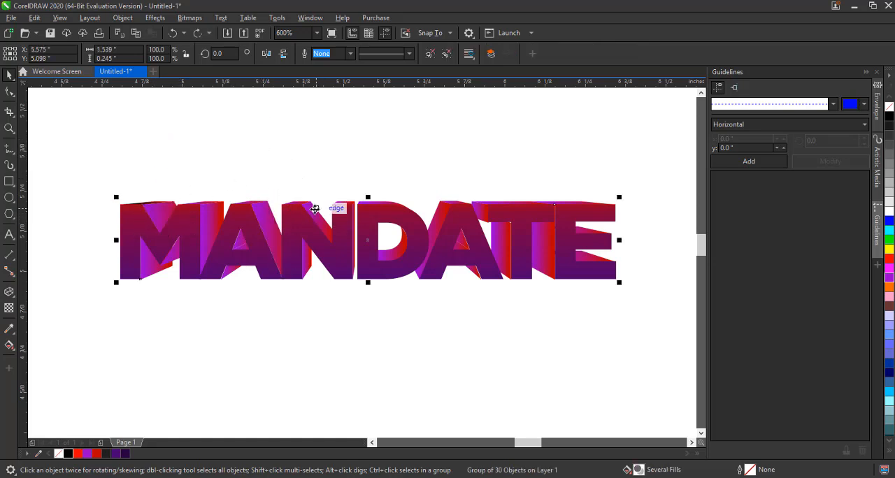
pyautogui.moveTo(316, 209); pyautogui.dragTo(316, 129)
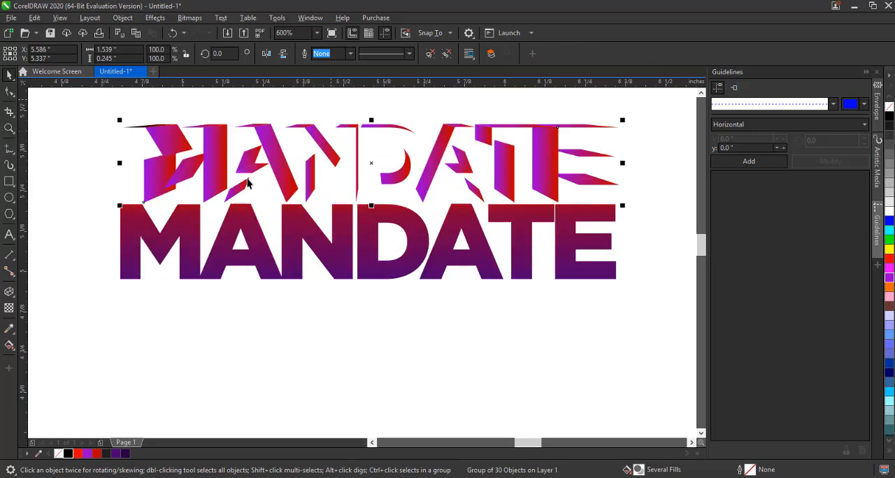
pyautogui.hotkey('ctrl', 'z')
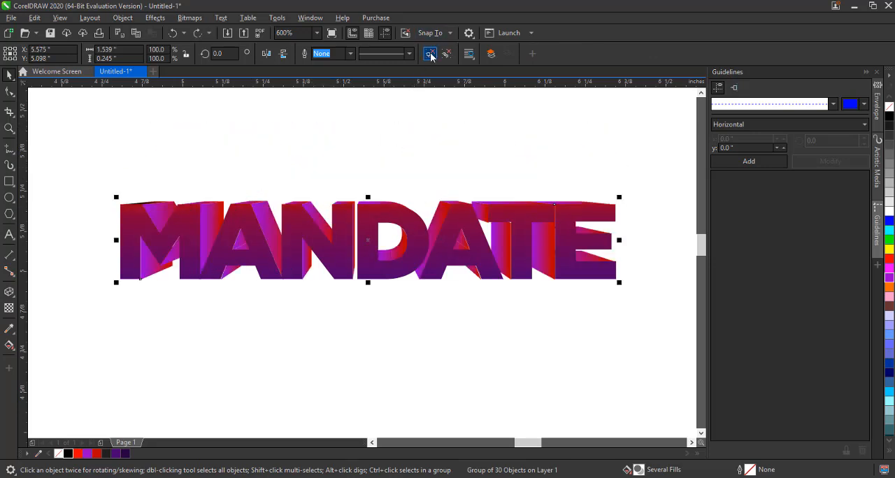
# Fully ungroup the selected design into individual objects and deselect everything
pyautogui.click(431, 56)
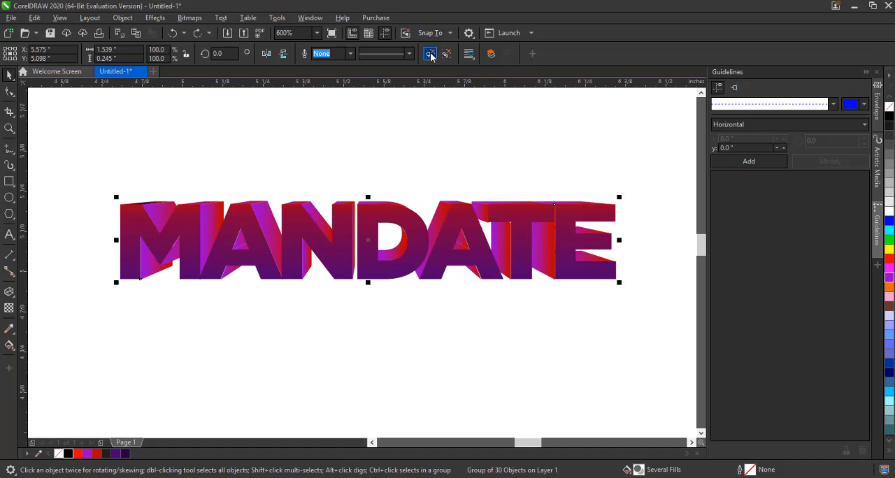
pyautogui.click(382, 137)
# Select the M's top inner extrusion piece and re-angle its gradient by moving both fill nodes with the Interactive Fill tool
pyautogui.click(148, 207)
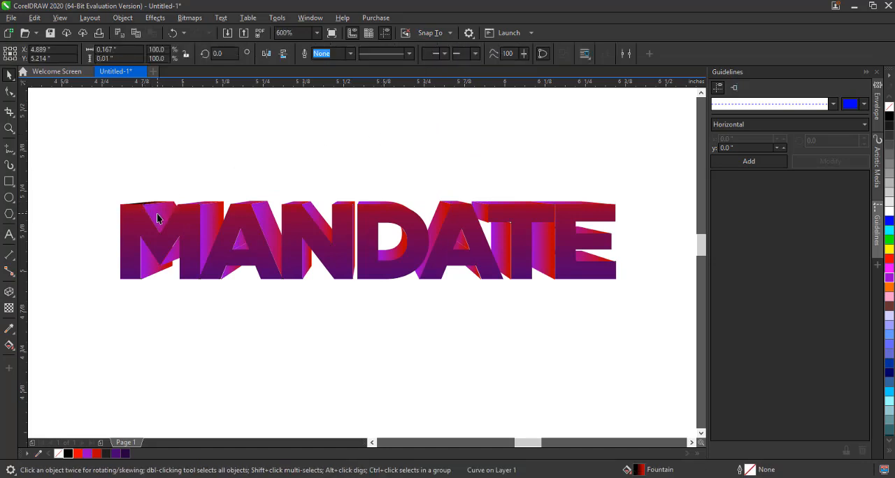
pyautogui.click(151, 212)
pyautogui.scroll(3, 137, 210)
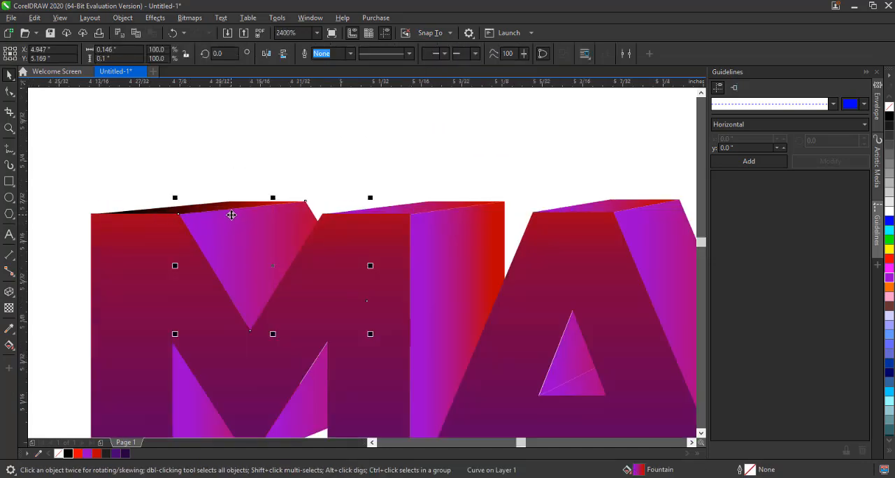
pyautogui.click(9, 345)
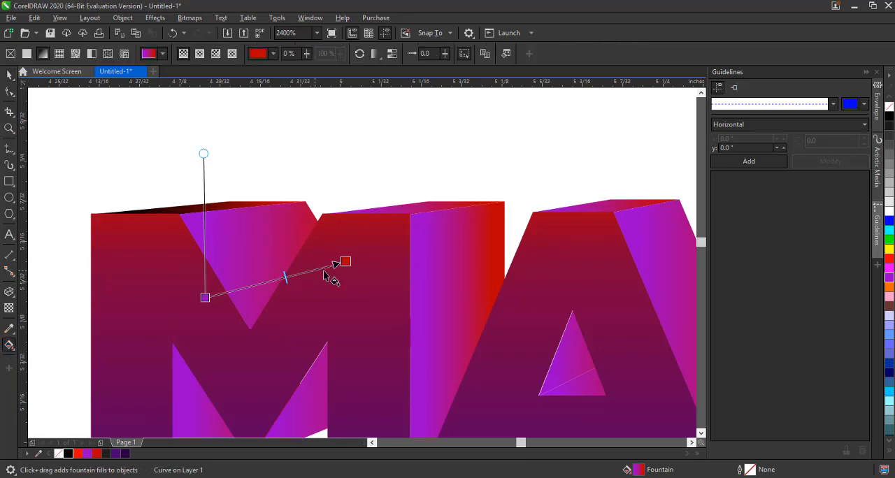
pyautogui.moveTo(345, 262); pyautogui.dragTo(299, 174)
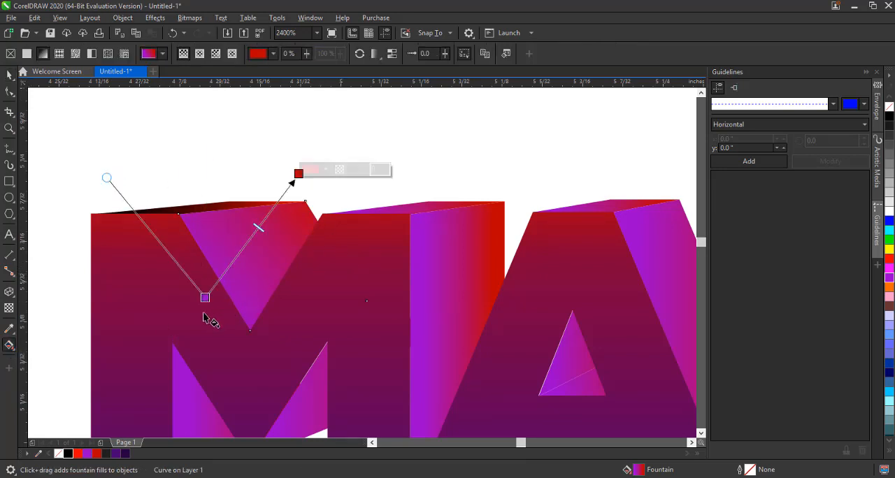
pyautogui.moveTo(204, 298); pyautogui.dragTo(290, 274)
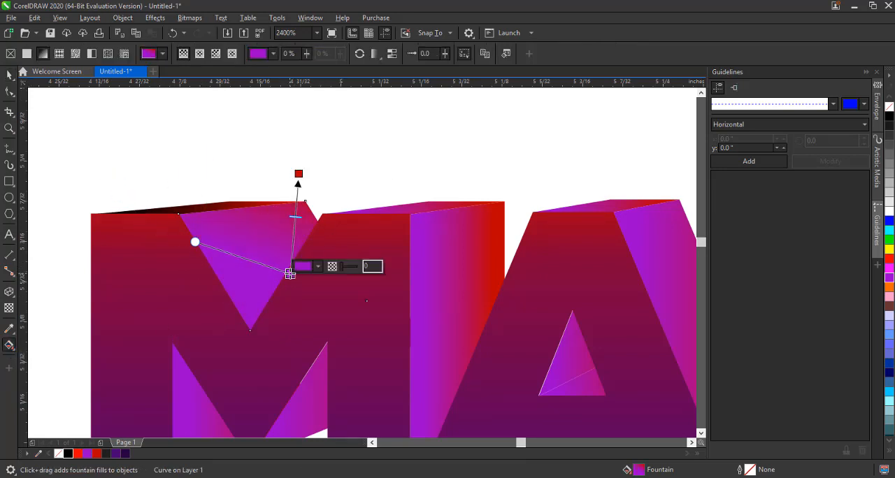
# Color that piece's gradient purple at the start node and dark purple at the end node
pyautogui.scroll(-3, 256, 216)
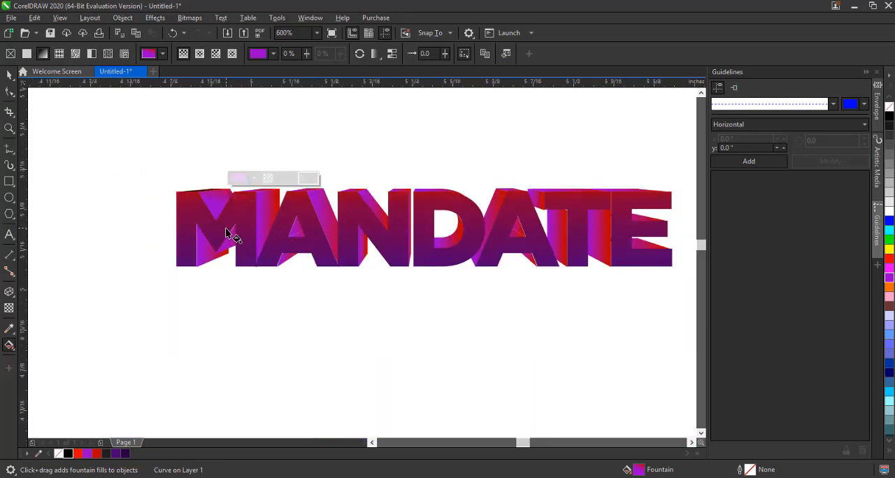
pyautogui.scroll(1, 227, 233)
pyautogui.click(127, 455)
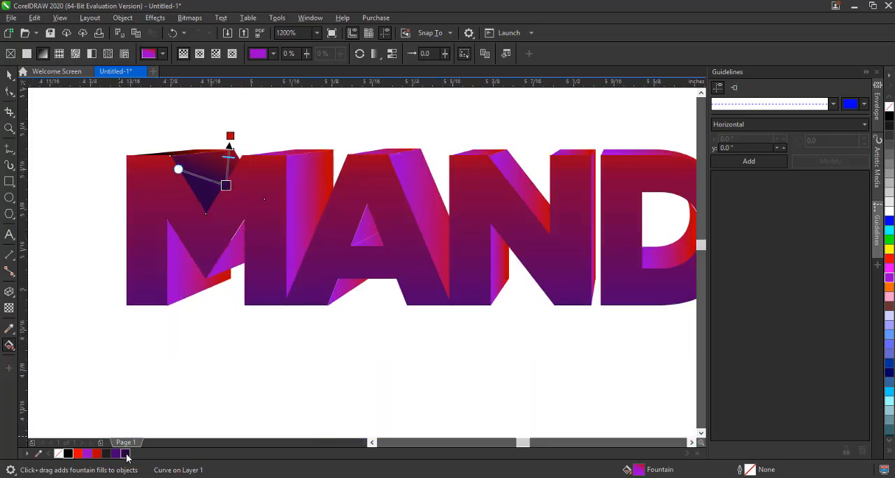
pyautogui.click(95, 454)
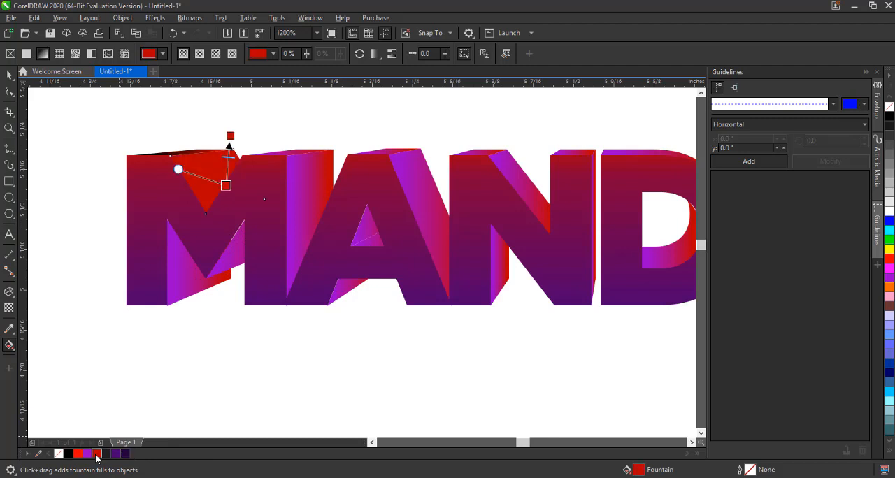
pyautogui.click(87, 455)
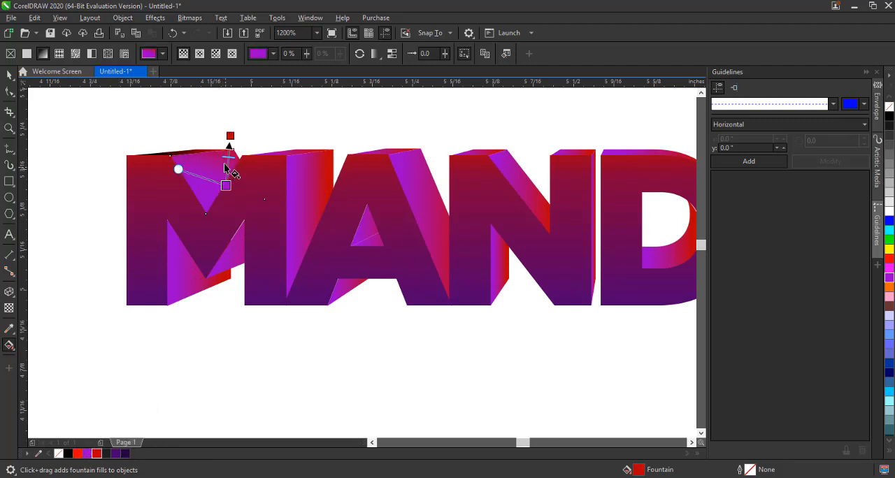
pyautogui.click(231, 135)
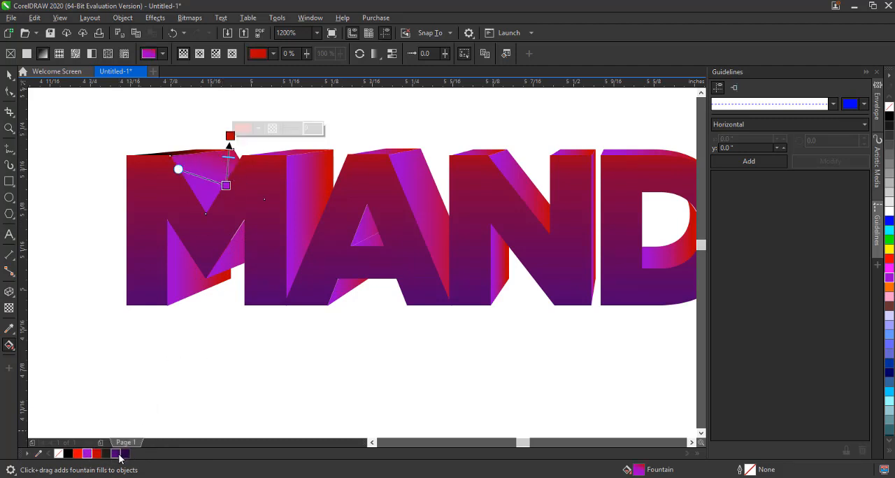
pyautogui.click(118, 455)
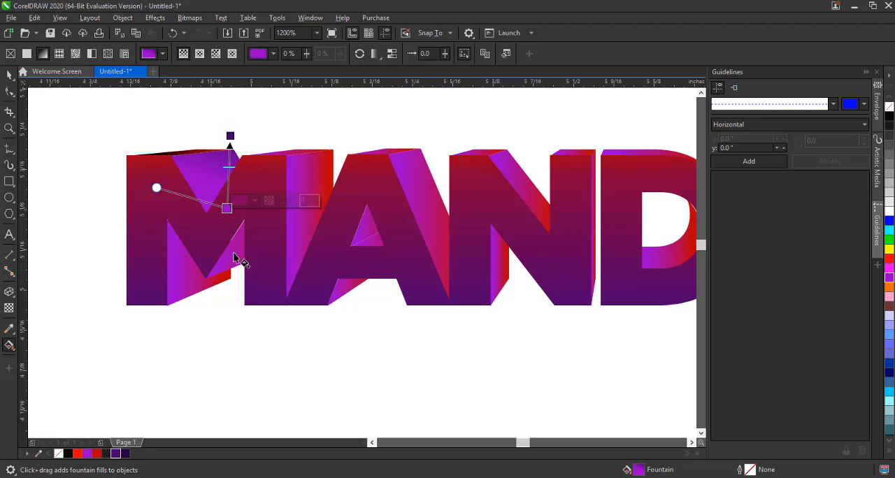
# Set the gradient end nodes of two more extrusion pieces on the M to dark purple shades
pyautogui.click(238, 256)
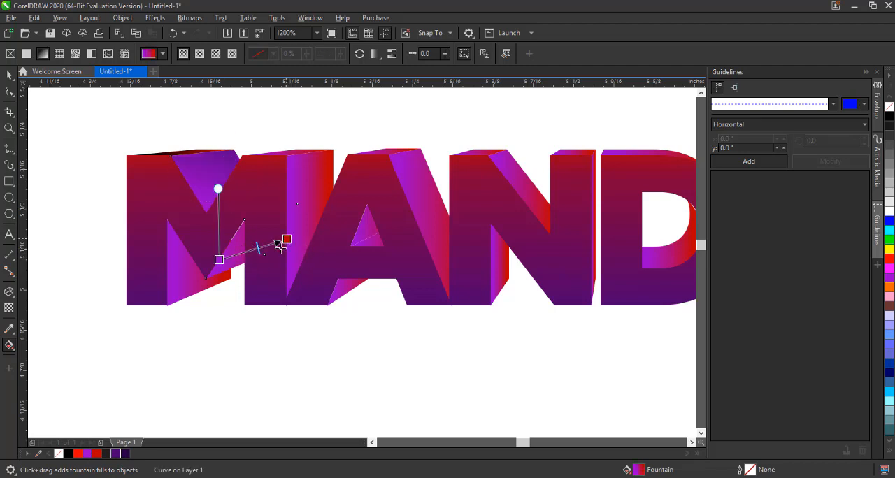
pyautogui.click(285, 240)
pyautogui.click(117, 454)
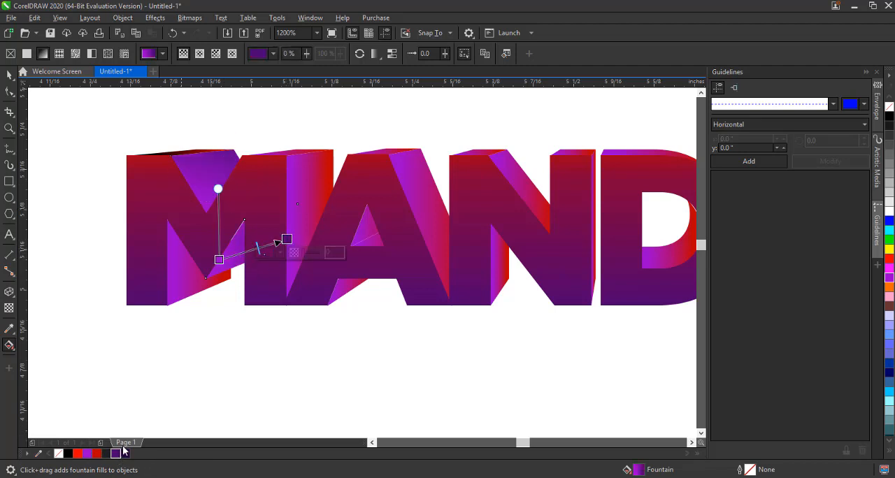
pyautogui.click(189, 292)
pyautogui.click(223, 253)
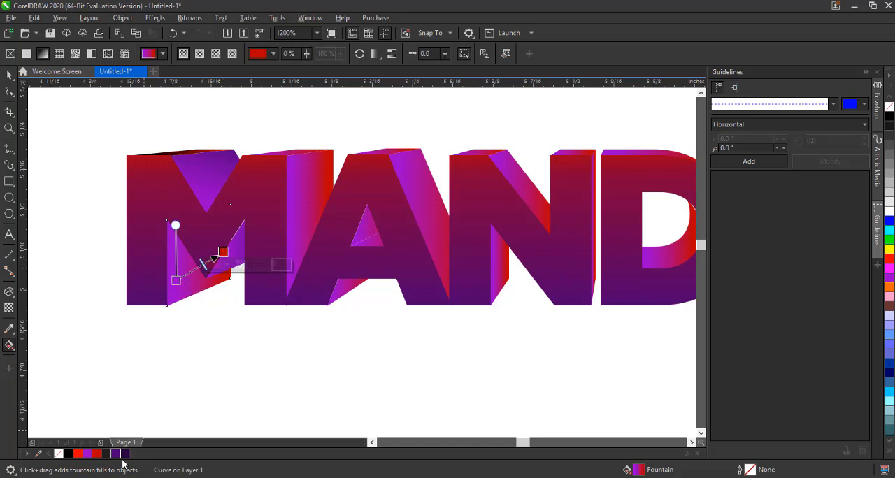
pyautogui.click(124, 455)
pyautogui.scroll(-1, 249, 301)
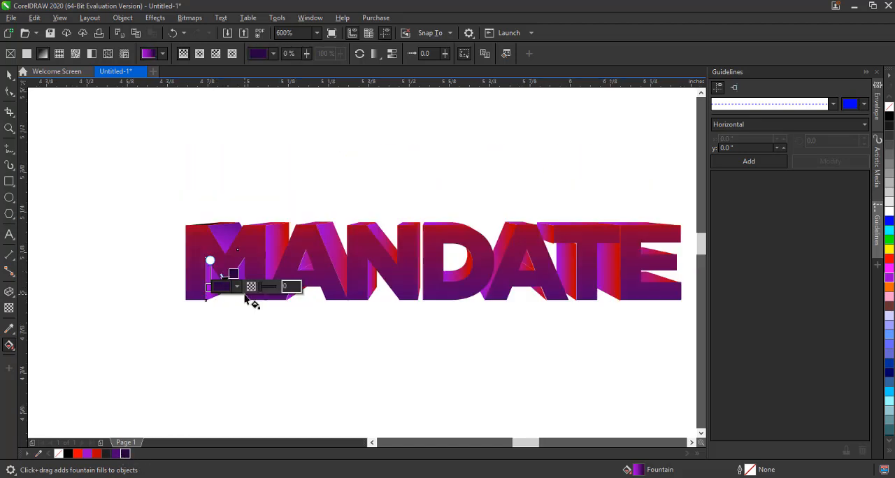
# Repeat the last fill change on extrusion pieces of the A, N, second A, T and E letters, then deselect
pyautogui.click(8, 77)
pyautogui.click(167, 156)
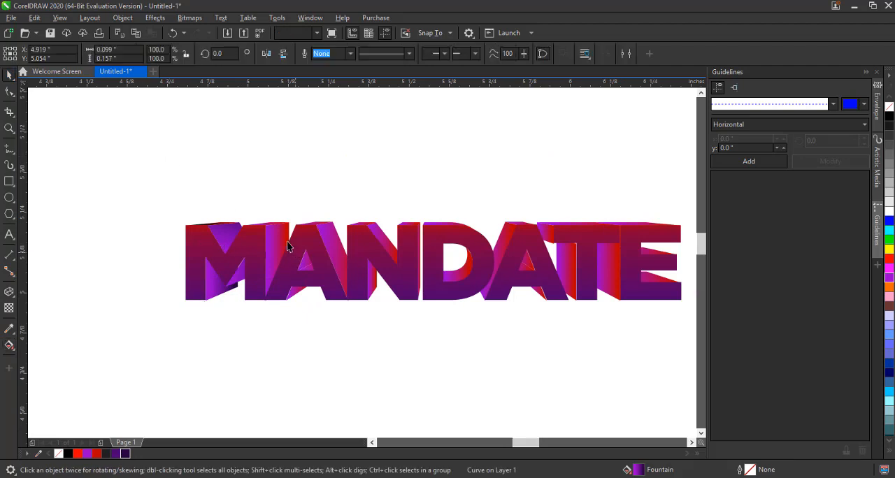
pyautogui.click(284, 269)
pyautogui.hotkey('ctrl', 'r')
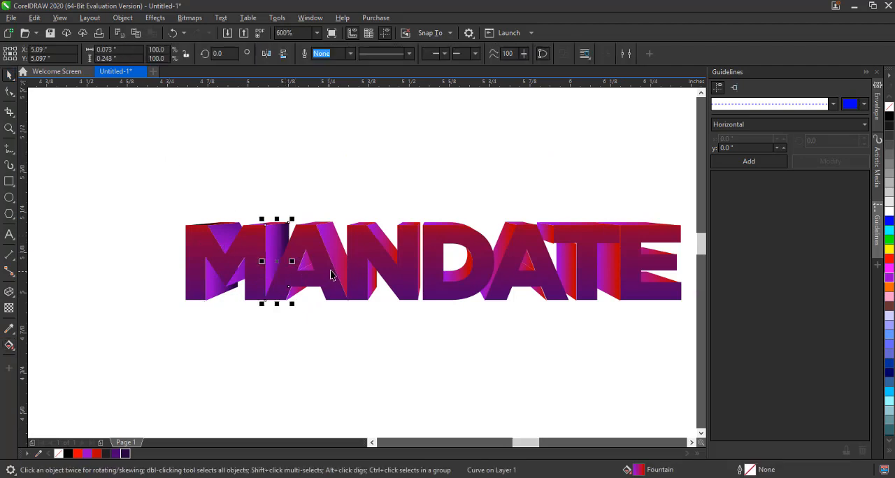
pyautogui.click(337, 254)
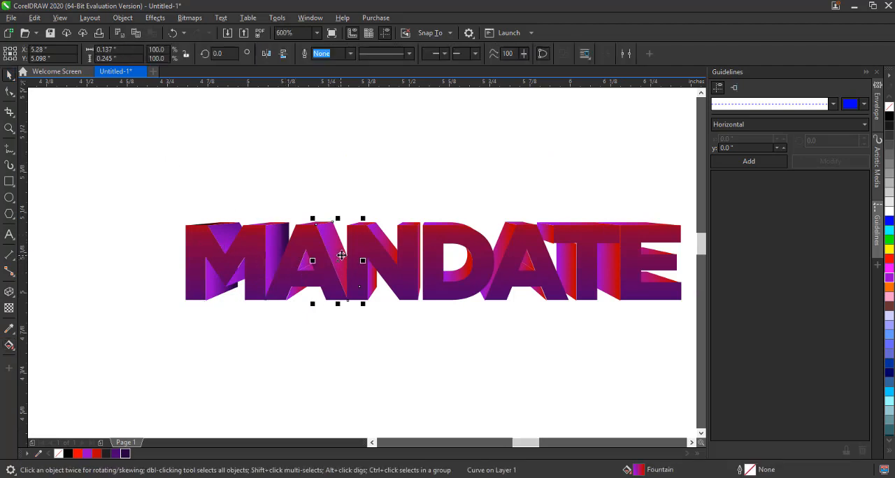
pyautogui.hotkey('ctrl', 'r')
pyautogui.click(389, 251)
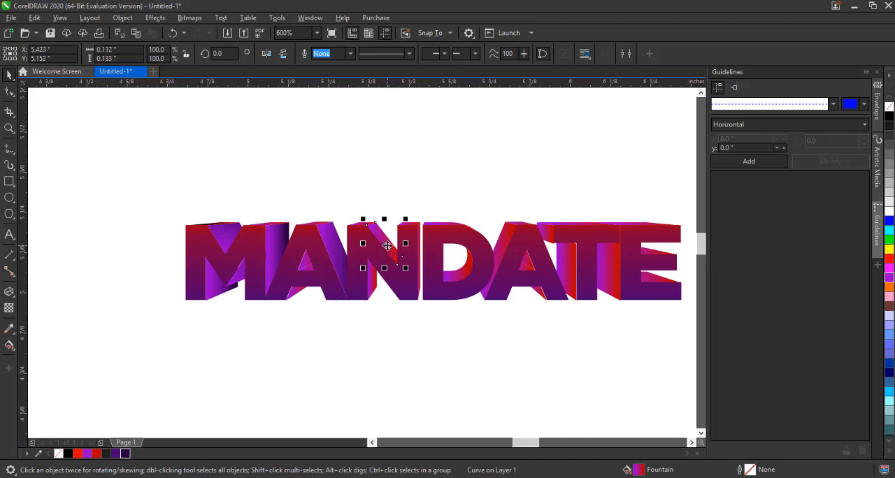
pyautogui.hotkey('ctrl', 'r')
pyautogui.click(502, 243)
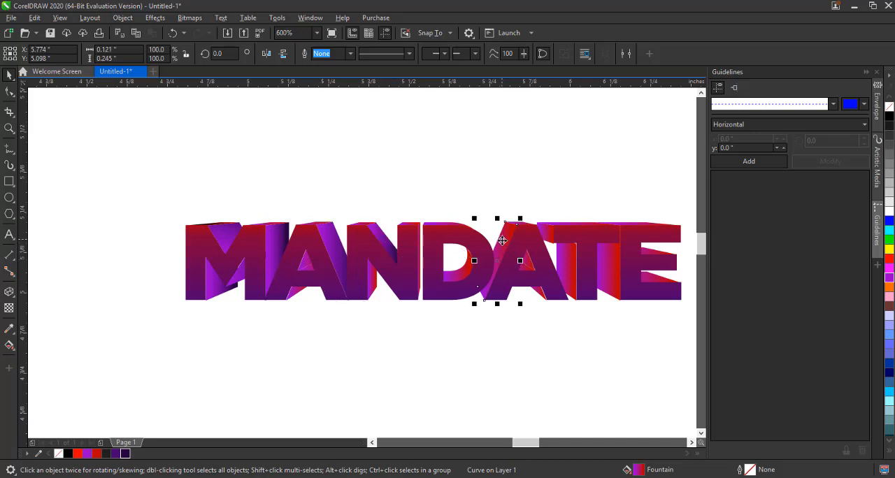
pyautogui.hotkey('ctrl', 'r')
pyautogui.click(570, 258)
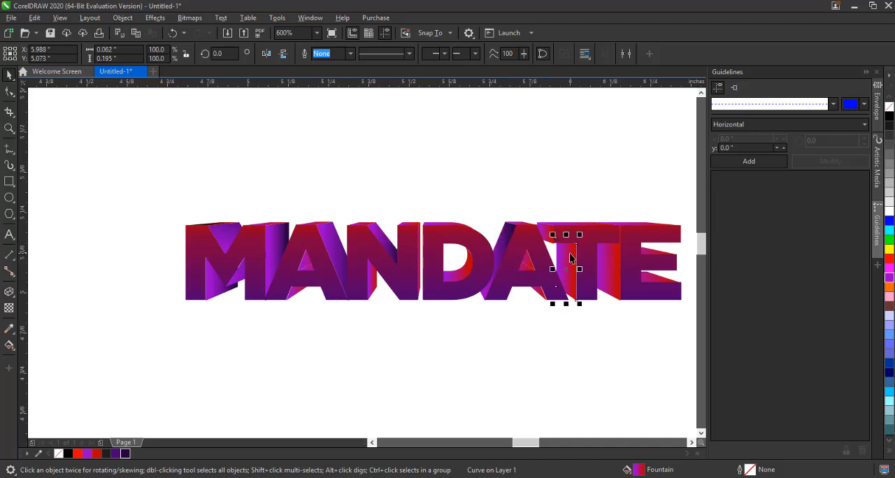
pyautogui.hotkey('ctrl', 'r')
pyautogui.click(613, 263)
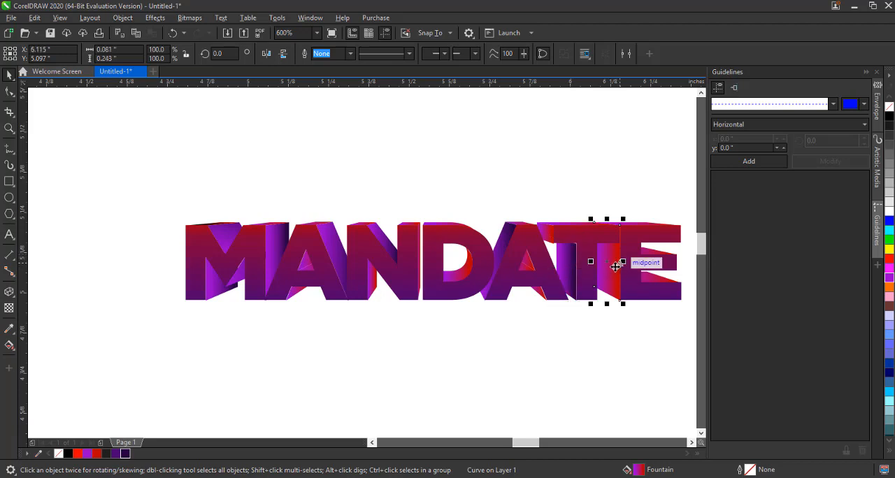
pyautogui.hotkey('ctrl', 'r')
pyautogui.click(599, 346)
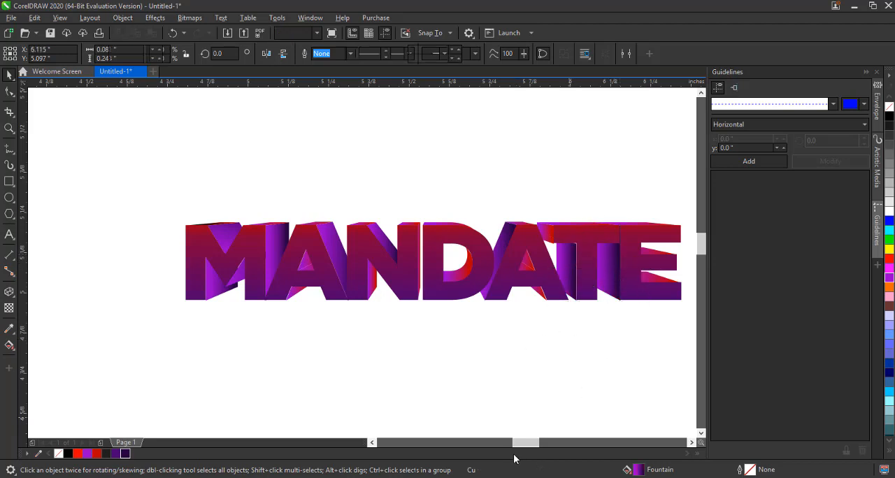
# Repeat the fill change on the E's inner extrusion piece
pyautogui.moveTo(532, 444); pyautogui.dragTo(540, 443)
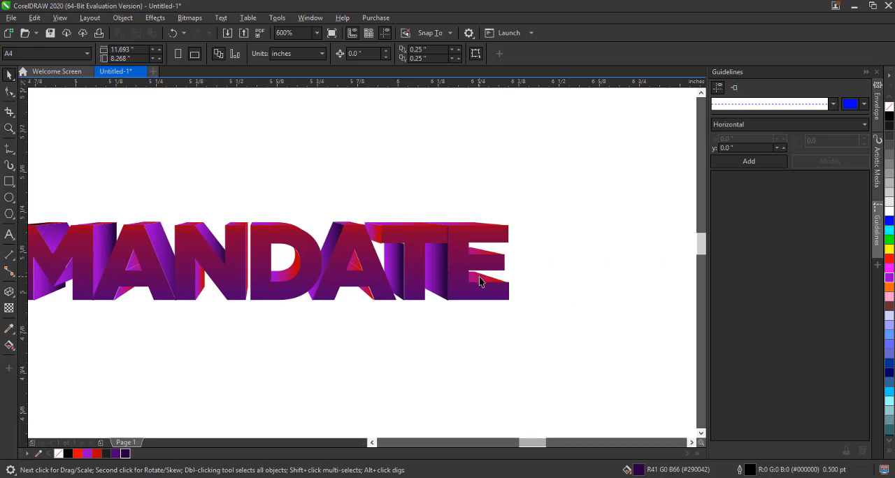
pyautogui.click(479, 279)
pyautogui.hotkey('ctrl', 'r')
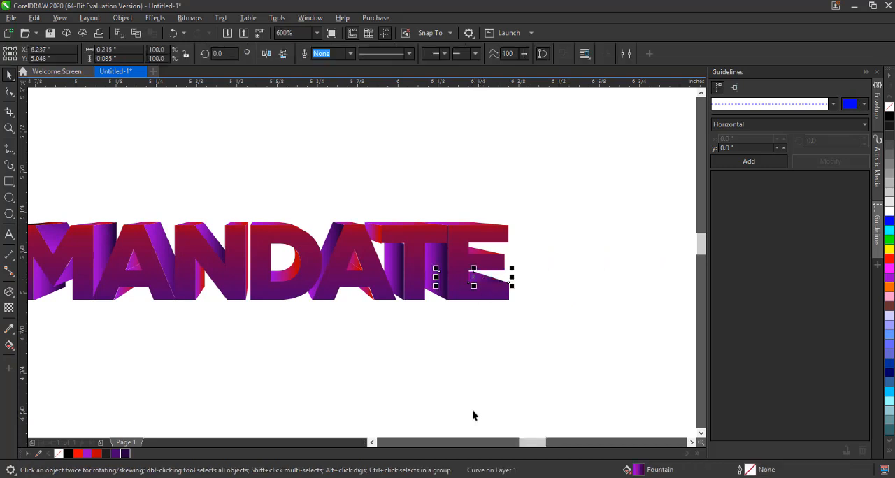
pyautogui.moveTo(530, 449); pyautogui.dragTo(523, 449)
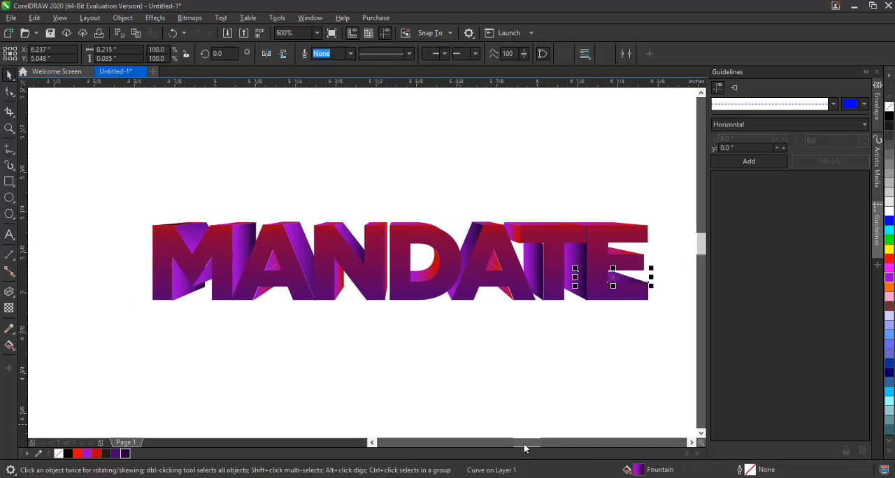
# Set the gradient end node of the D's inner extrusion piece to dark purple
pyautogui.click(430, 281)
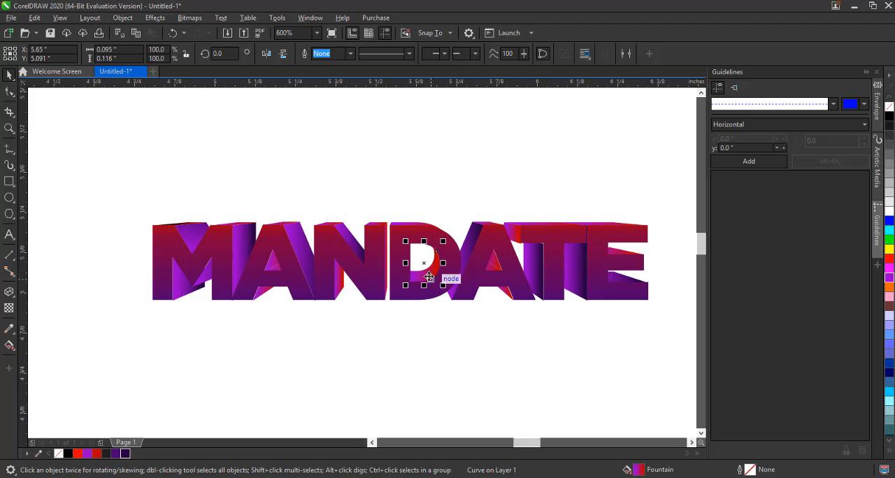
pyautogui.click(9, 348)
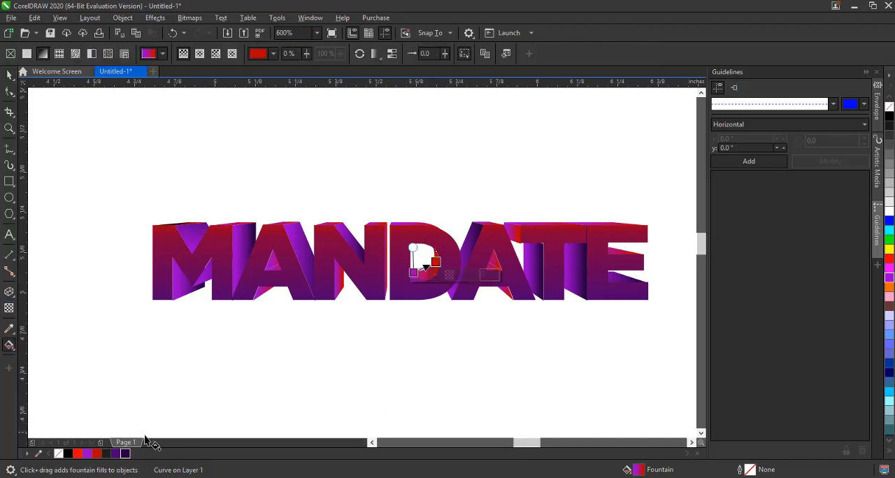
pyautogui.click(117, 455)
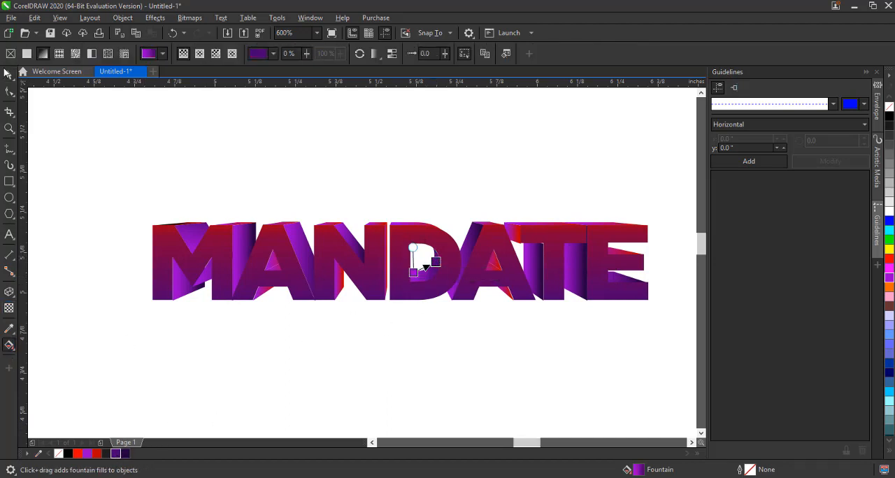
# Fill the second A's inner triangle extrusion piece solid dark purple and deselect it
pyautogui.click(9, 80)
pyautogui.click(500, 283)
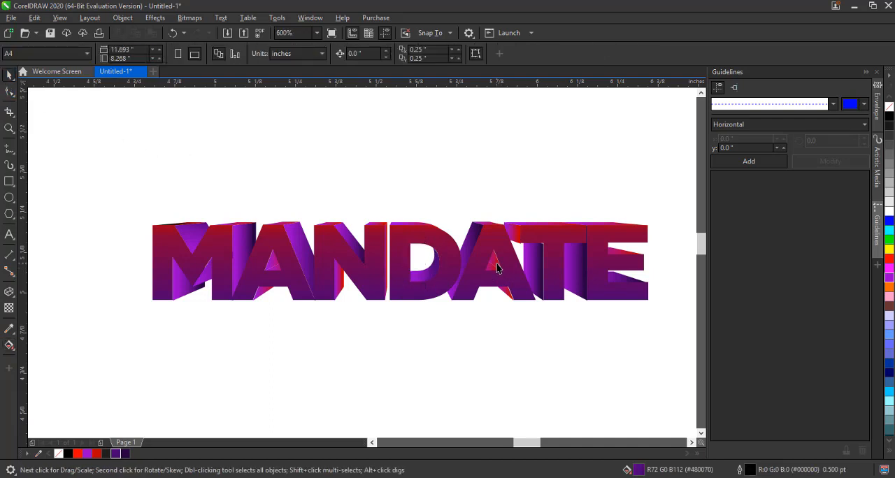
pyautogui.hotkey('ctrl', 'r')
pyautogui.click(498, 326)
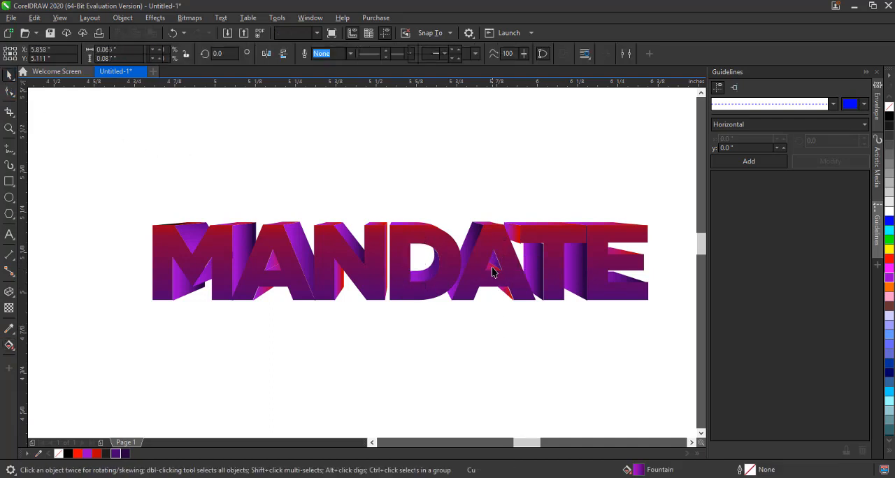
pyautogui.click(492, 268)
pyautogui.click(115, 455)
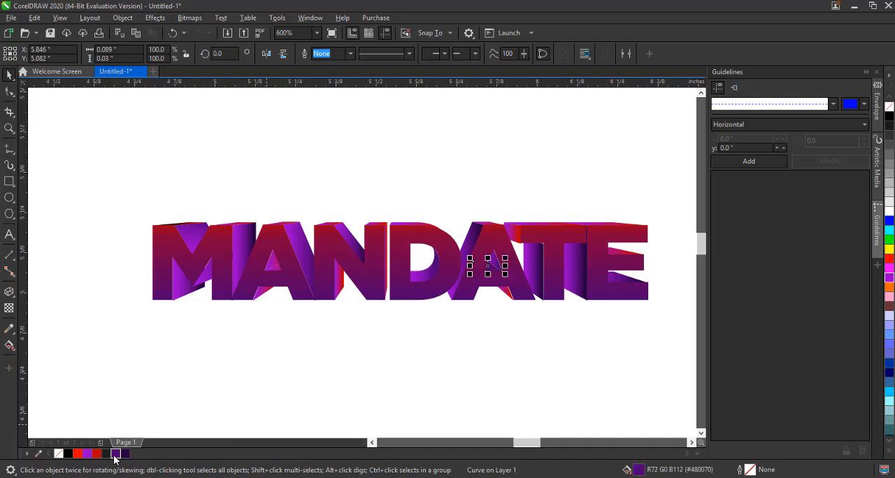
pyautogui.click(182, 391)
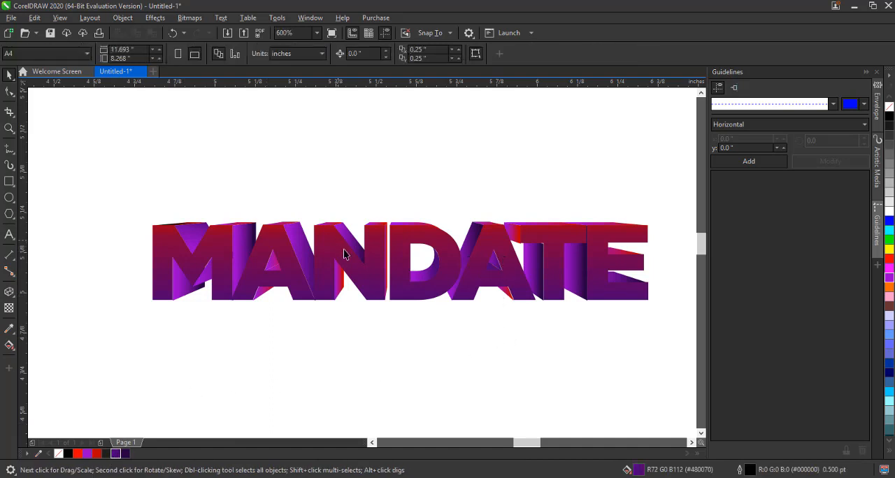
# Select the front MANDATE text and fill it solid purple
pyautogui.click(354, 266)
pyautogui.click(336, 246)
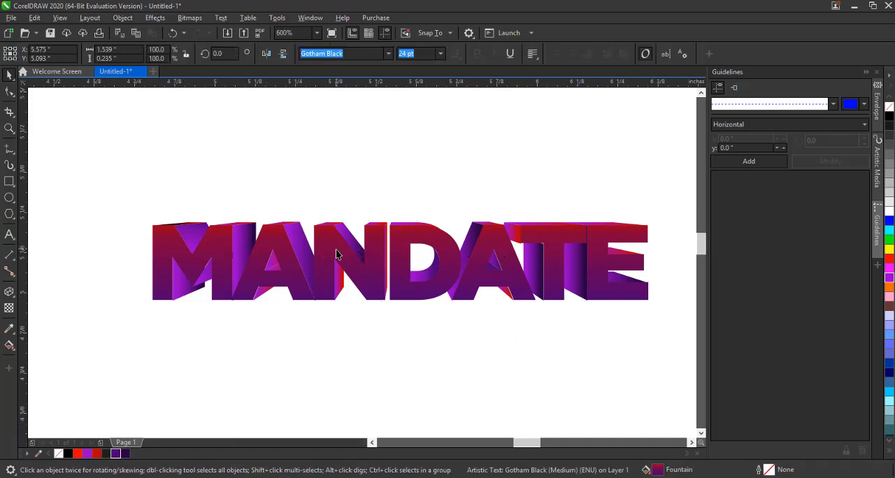
pyautogui.click(424, 335)
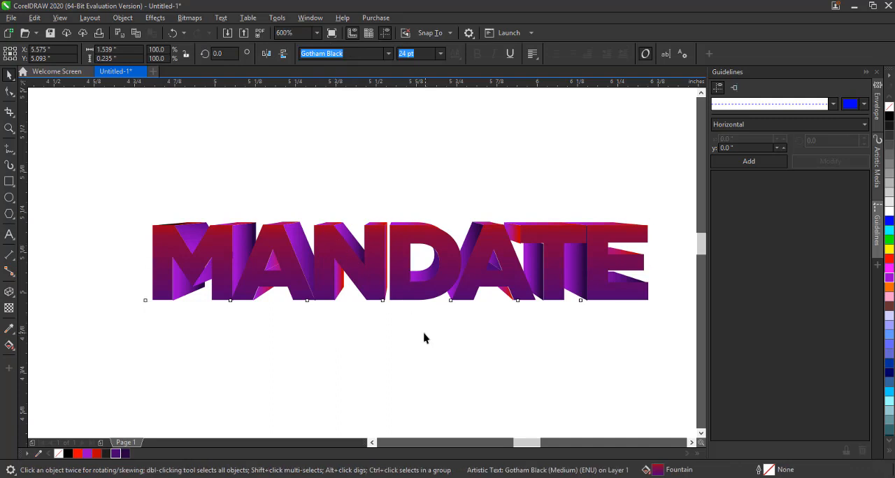
pyautogui.click(553, 249)
pyautogui.click(86, 454)
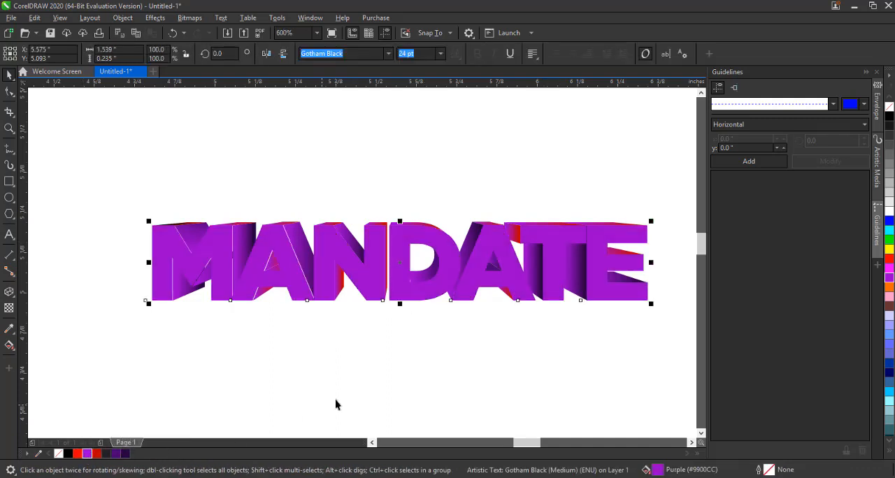
# Apply a horizontal fountain fill across the front text, running from dark purple on the left to purple on the right
pyautogui.click(9, 347)
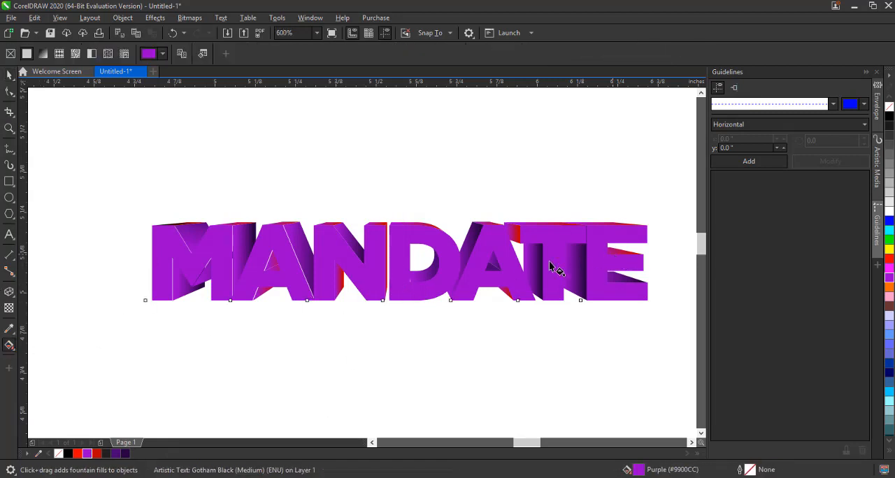
pyautogui.moveTo(613, 255); pyautogui.dragTo(205, 257)
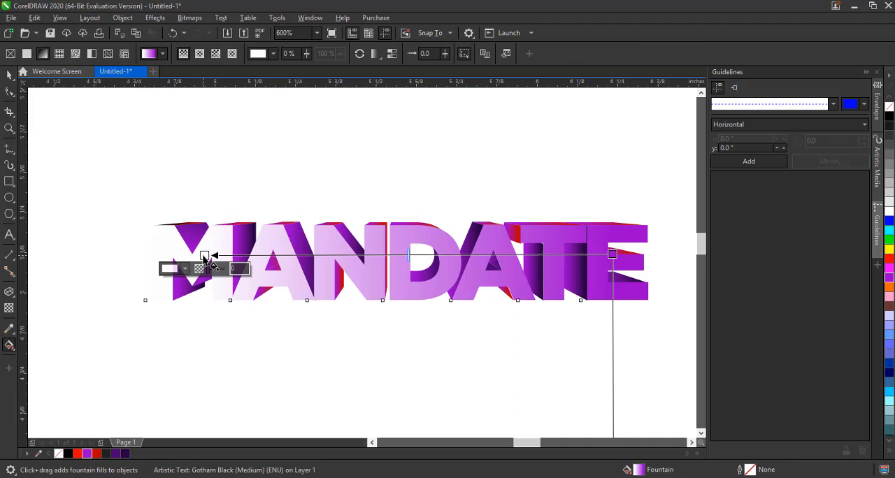
pyautogui.click(78, 455)
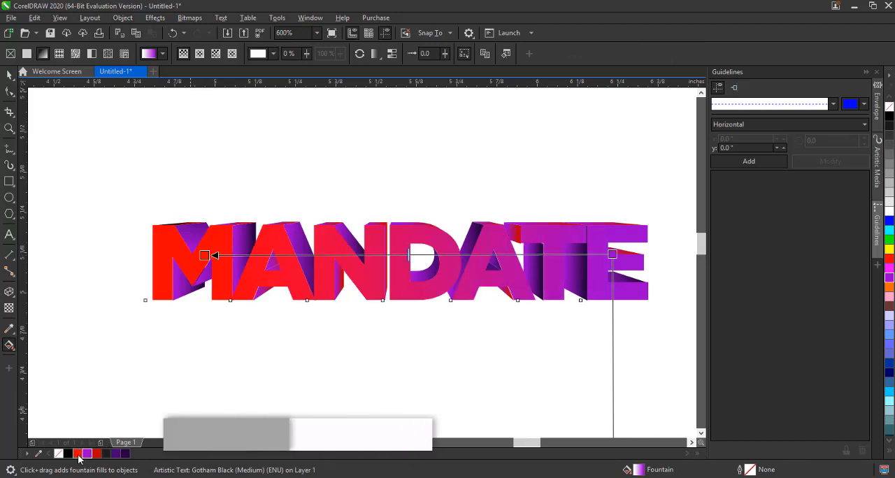
pyautogui.click(116, 455)
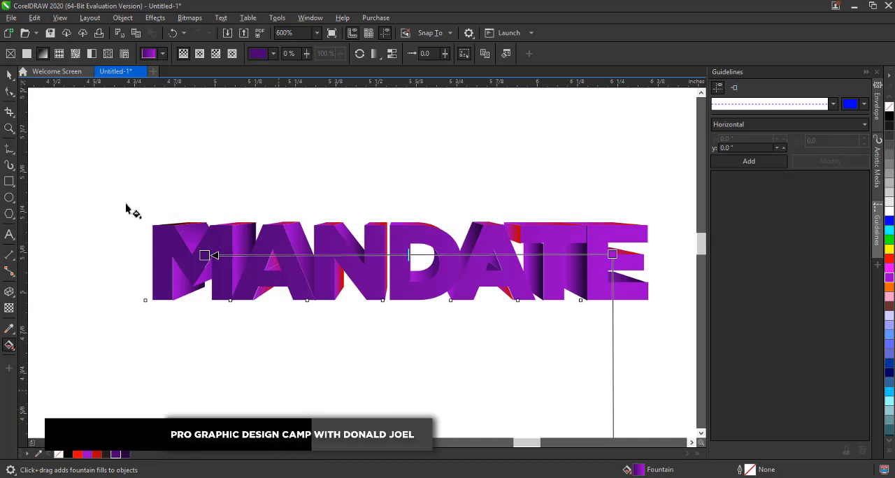
# Select a small extrusion piece, then move the front text aside to inspect the extrusion behind it, undoing each move
pyautogui.click(10, 76)
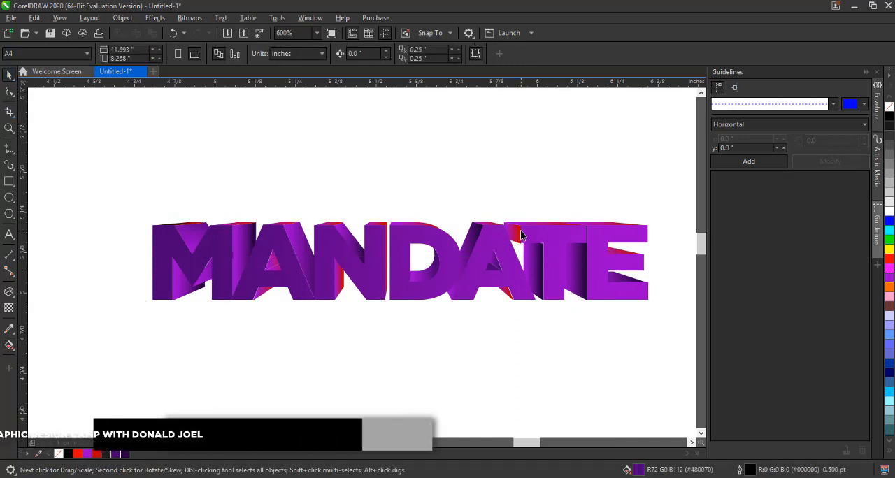
pyautogui.click(513, 234)
pyautogui.keyDown('ctrl'); pyautogui.click(514, 233); pyautogui.keyUp('ctrl')
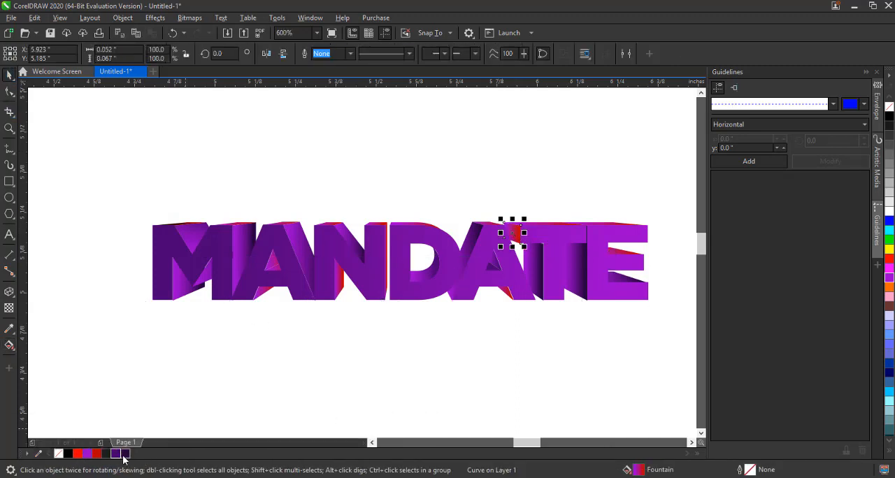
pyautogui.click(161, 383)
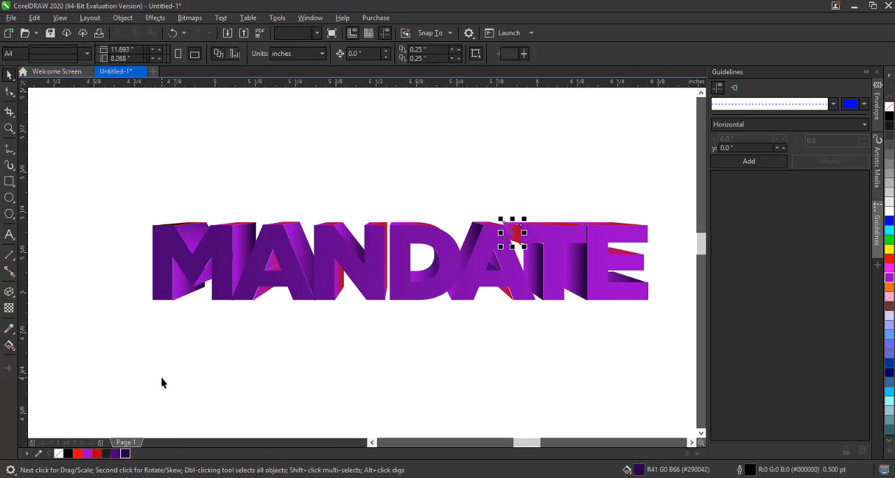
pyautogui.click(594, 254)
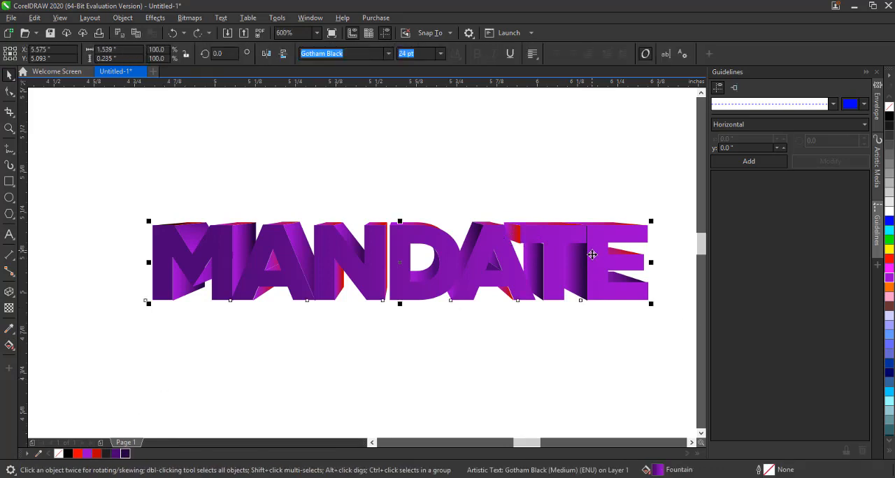
pyautogui.moveTo(594, 254); pyautogui.dragTo(600, 367)
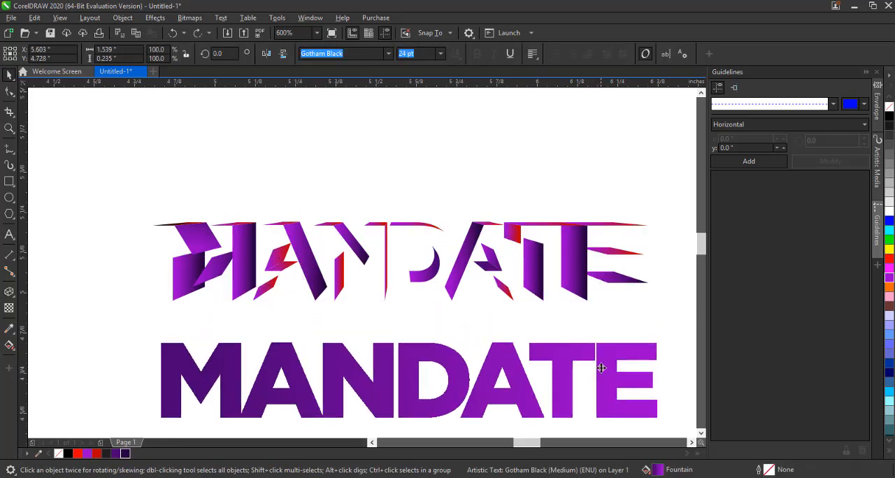
pyautogui.click(107, 177)
pyautogui.hotkey('ctrl', 'z')
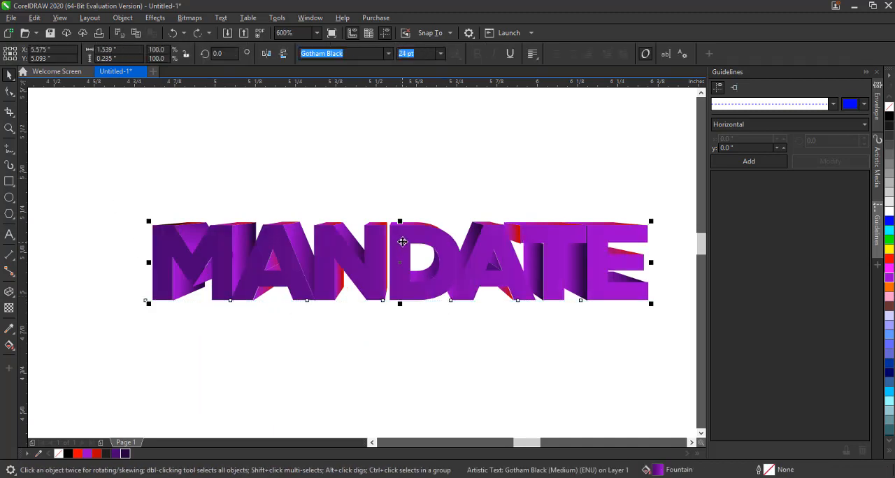
pyautogui.moveTo(399, 240); pyautogui.dragTo(401, 301)
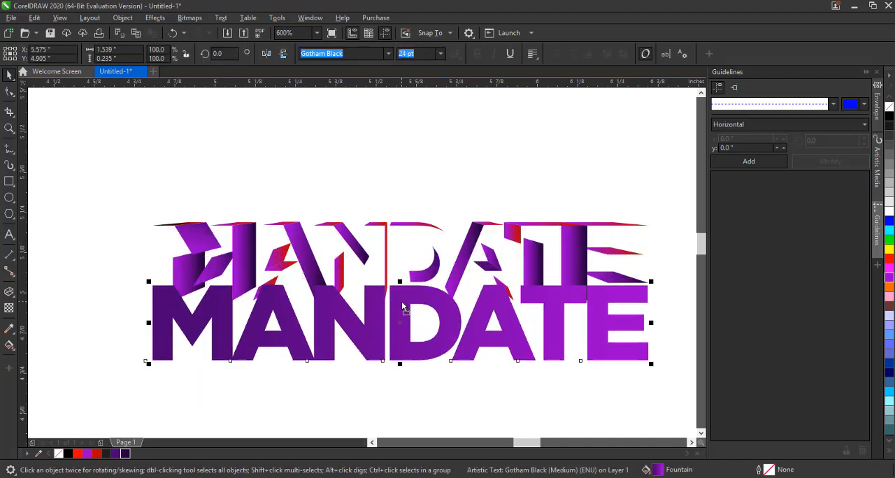
pyautogui.hotkey('ctrl', 'z')
pyautogui.click(391, 324)
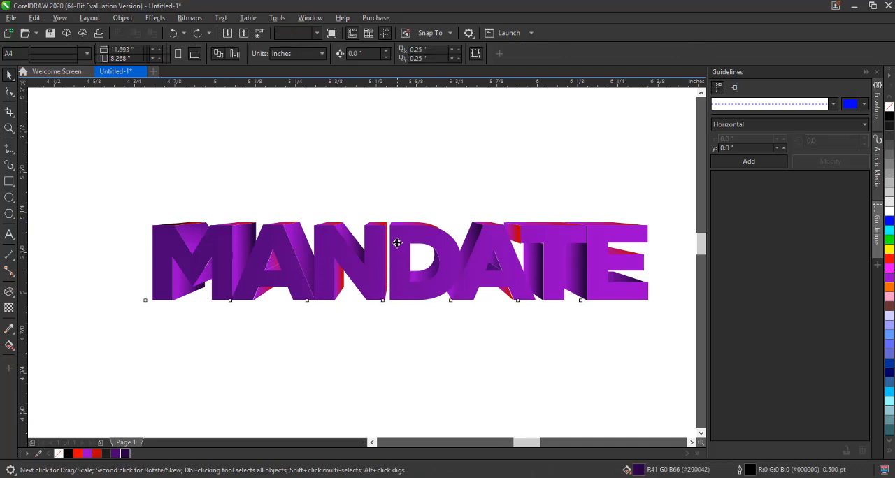
# Move the front text off the extrusion, select the extrusion pieces, then move the text back and realign it precisely over them
pyautogui.moveTo(396, 240); pyautogui.dragTo(399, 360)
pyautogui.moveTo(137, 182); pyautogui.dragTo(665, 325)
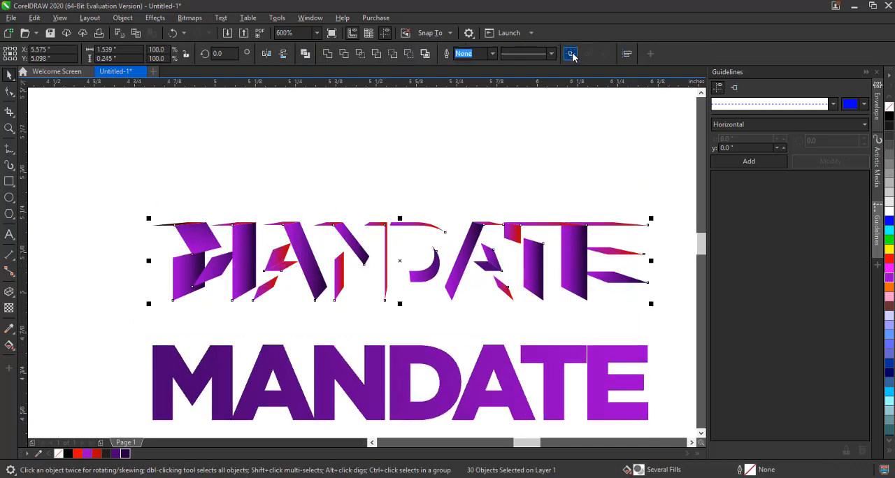
pyautogui.moveTo(500, 342); pyautogui.dragTo(492, 239)
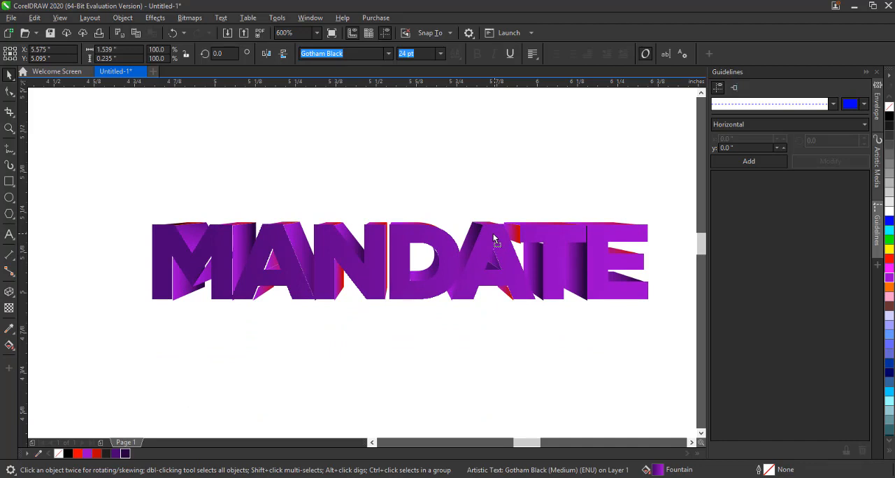
pyautogui.click(493, 236)
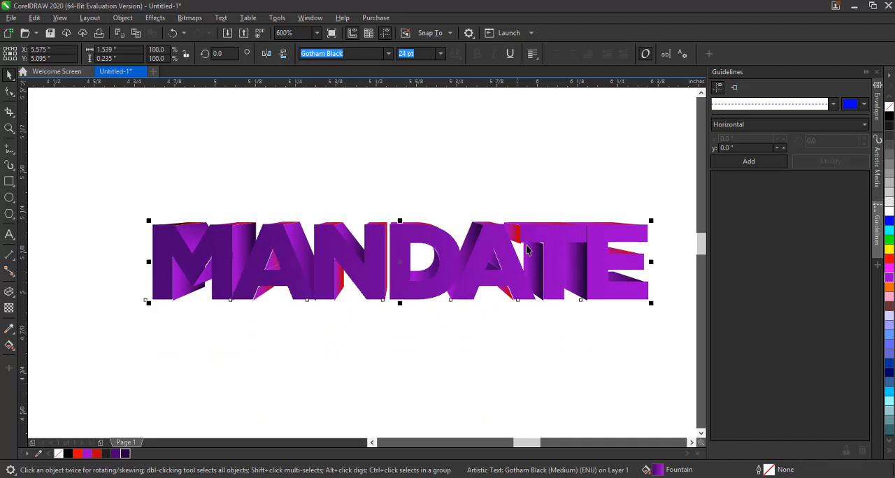
pyautogui.scroll(2, 291, 233)
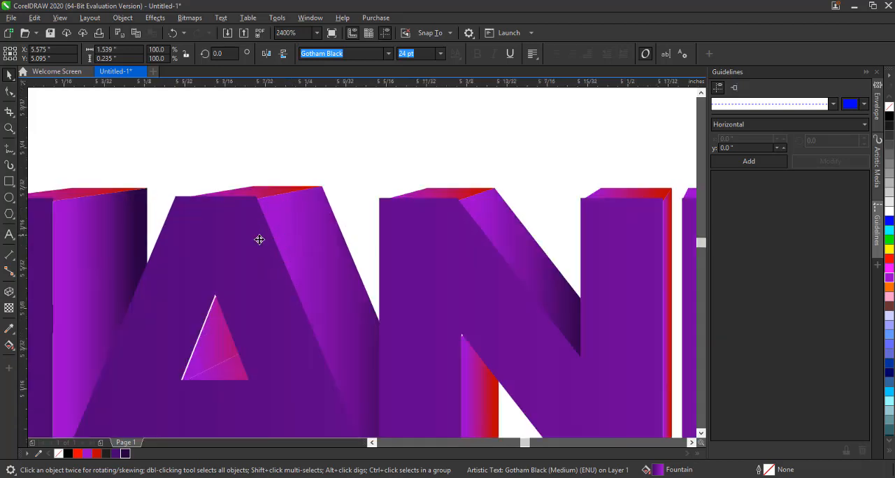
pyautogui.moveTo(221, 245); pyautogui.dragTo(220, 246)
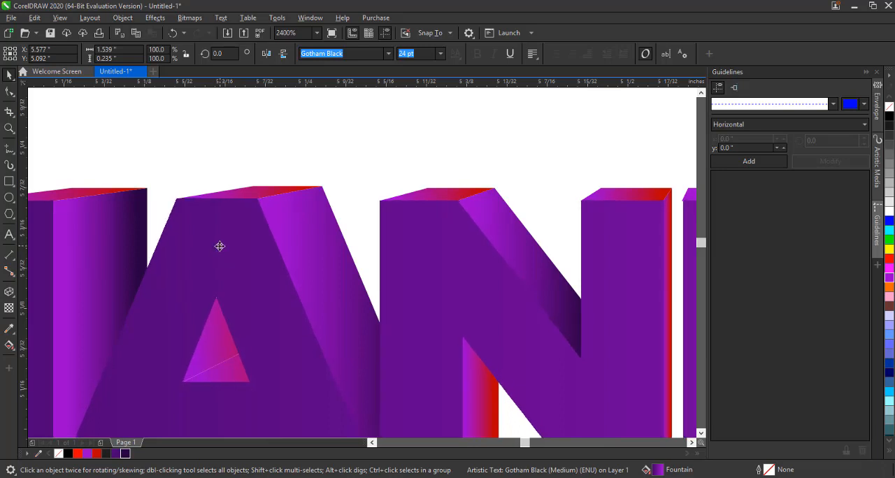
pyautogui.scroll(-3, 294, 198)
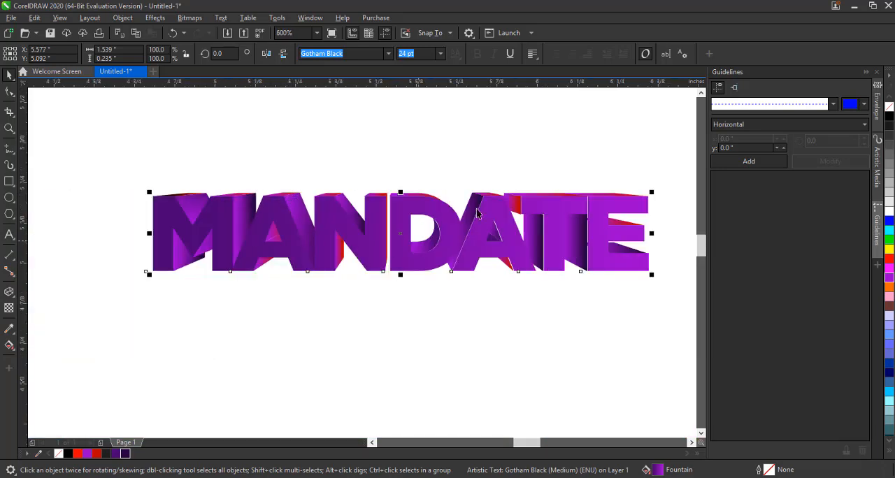
pyautogui.scroll(1, 555, 213)
pyautogui.scroll(-1, 554, 214)
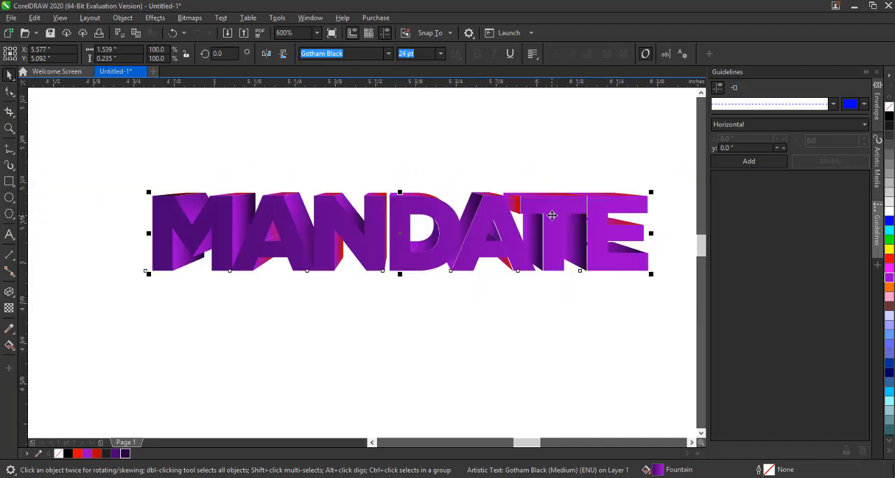
# Reorient the front text's fountain fill vertically, with the dark purple node at the bottom and purple at the top
pyautogui.click(8, 345)
pyautogui.moveTo(614, 231); pyautogui.dragTo(433, 182)
pyautogui.moveTo(204, 226); pyautogui.dragTo(428, 287)
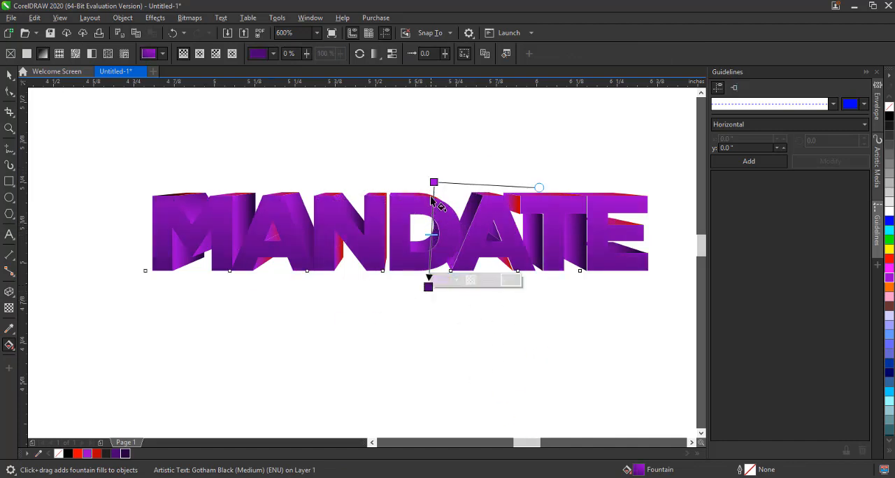
pyautogui.moveTo(433, 182); pyautogui.dragTo(425, 185)
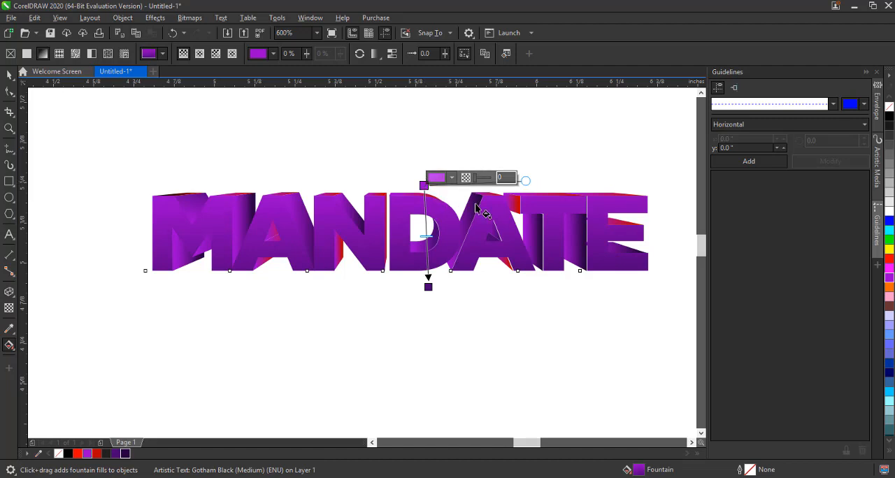
# Set the gradient's top node to a lighter purple shade
pyautogui.click(890, 250)
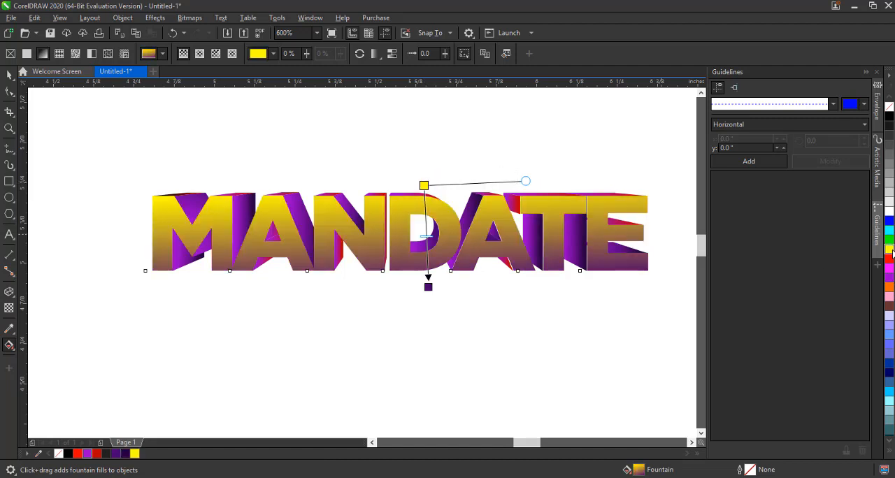
pyautogui.hotkey('ctrl', 'z')
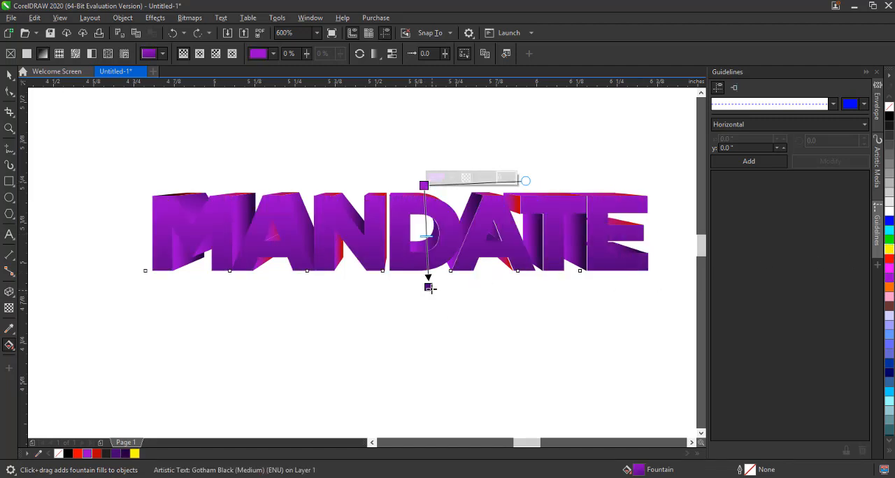
pyautogui.click(424, 185)
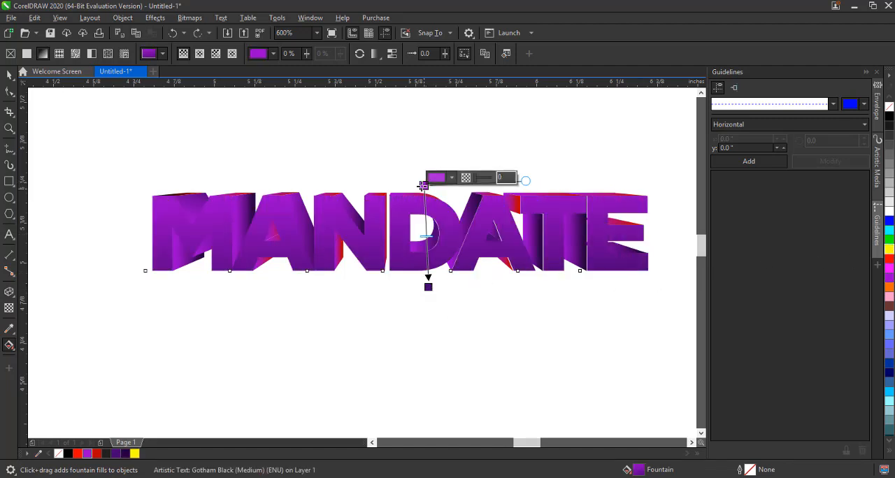
pyautogui.click(87, 454)
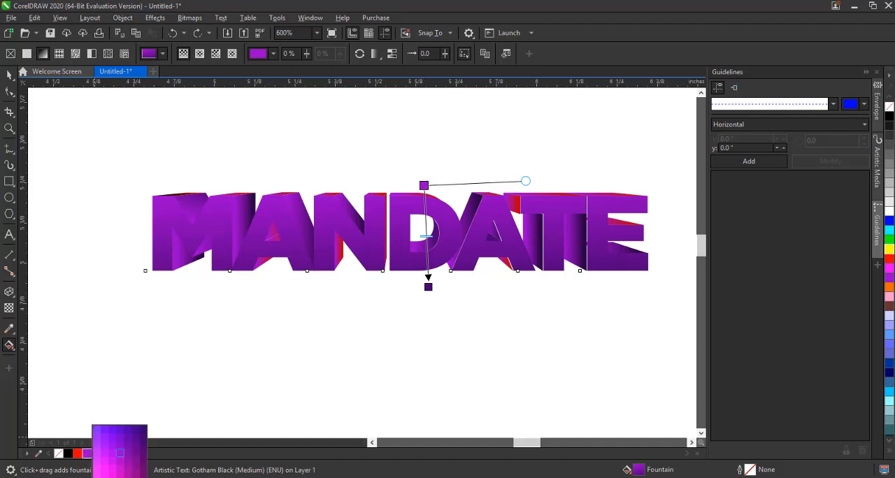
pyautogui.click(97, 474)
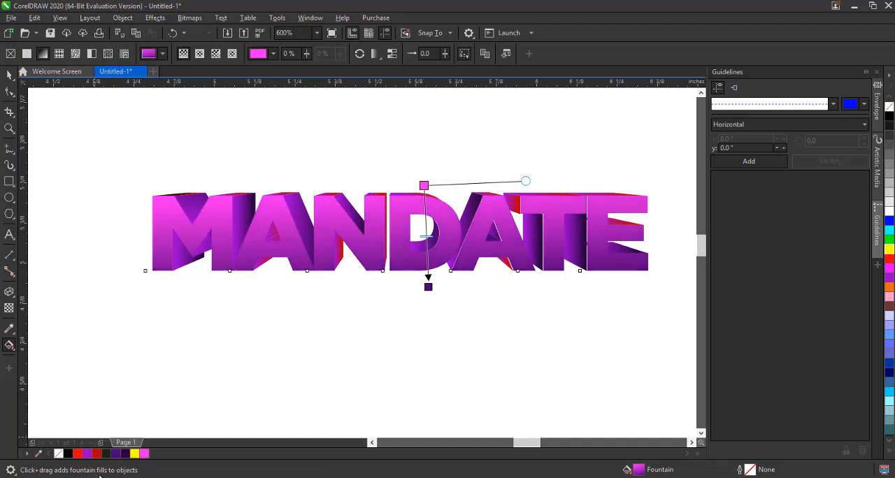
pyautogui.hotkey('ctrl', 'z')
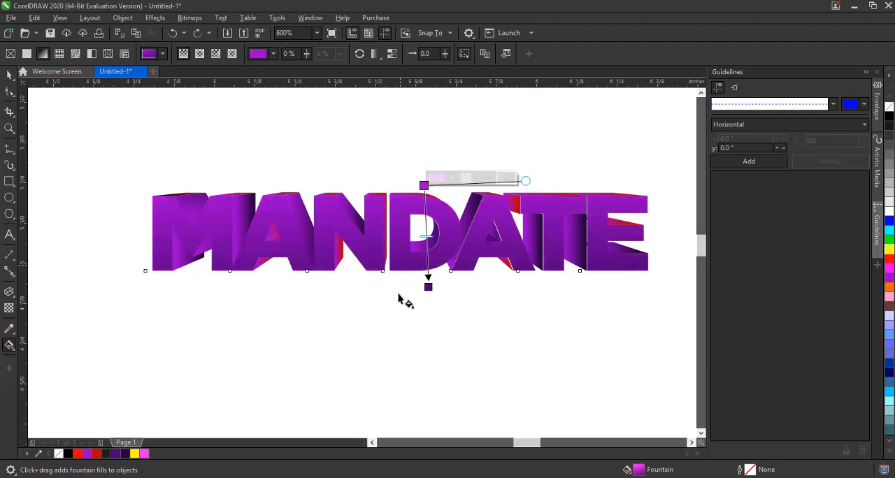
pyautogui.click(87, 458)
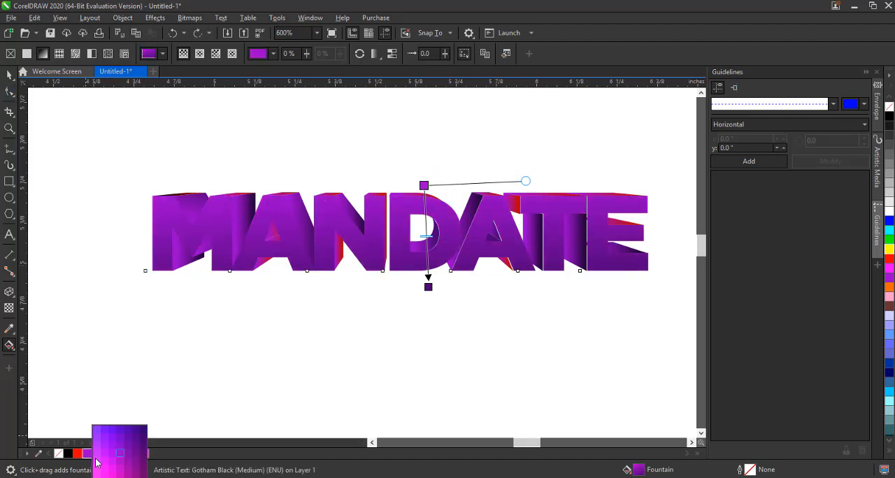
pyautogui.click(99, 449)
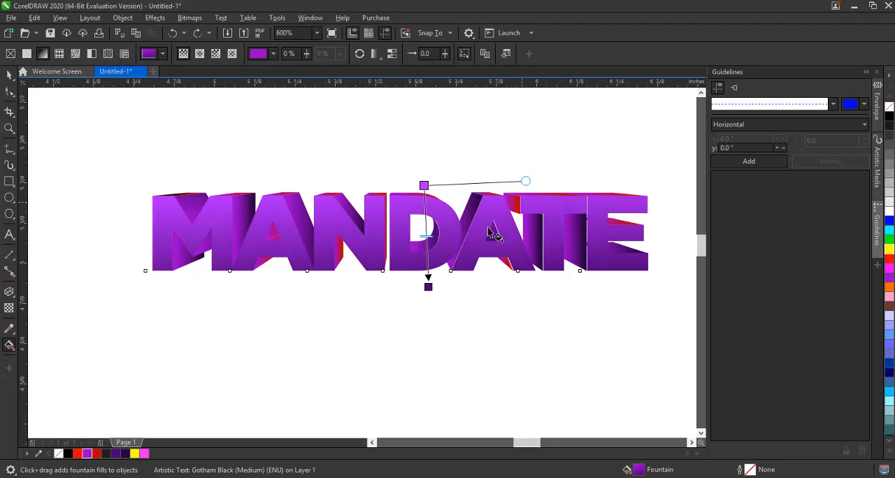
# Reposition the gradient nodes, moving the dark node up into the letters and the light node above the text
pyautogui.moveTo(428, 286); pyautogui.dragTo(425, 240)
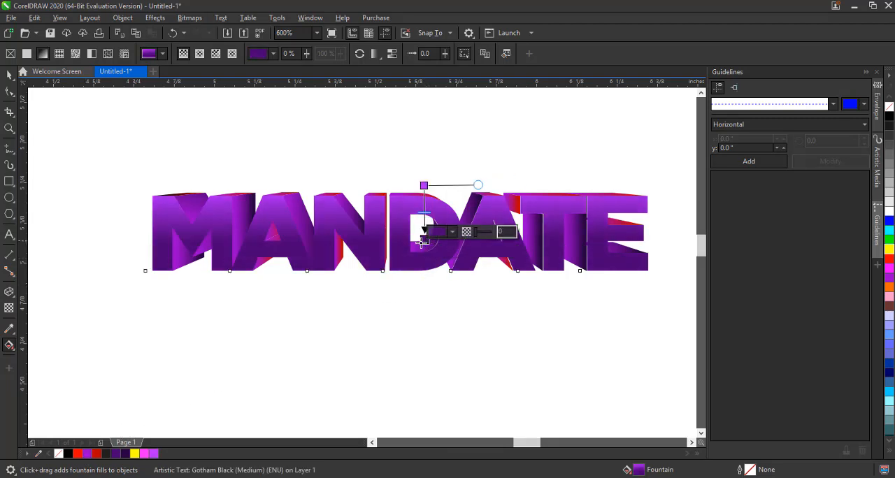
pyautogui.moveTo(424, 185); pyautogui.dragTo(422, 162)
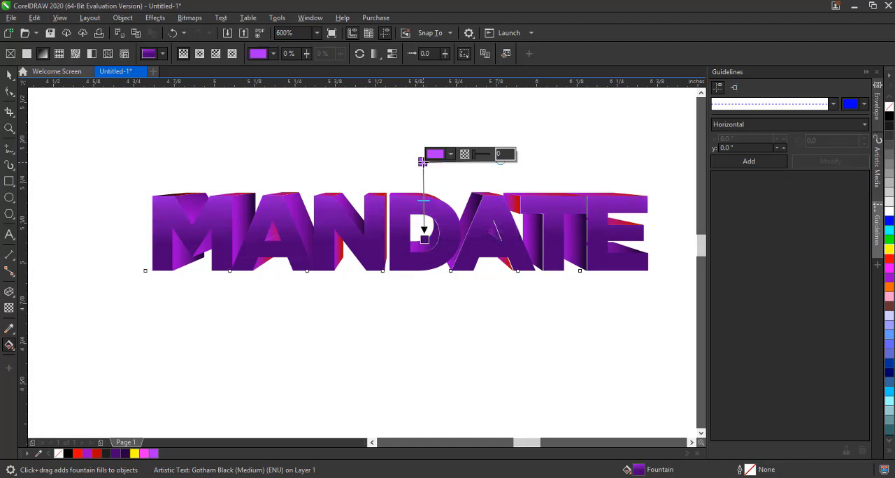
pyautogui.click(421, 240)
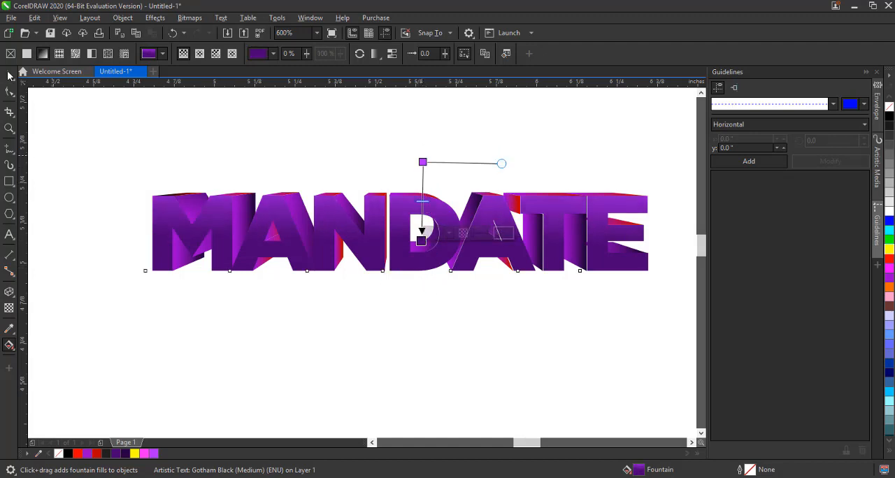
# Move the front text down to check the extrusion beneath, then undo the move and deselect
pyautogui.click(10, 77)
pyautogui.click(326, 230)
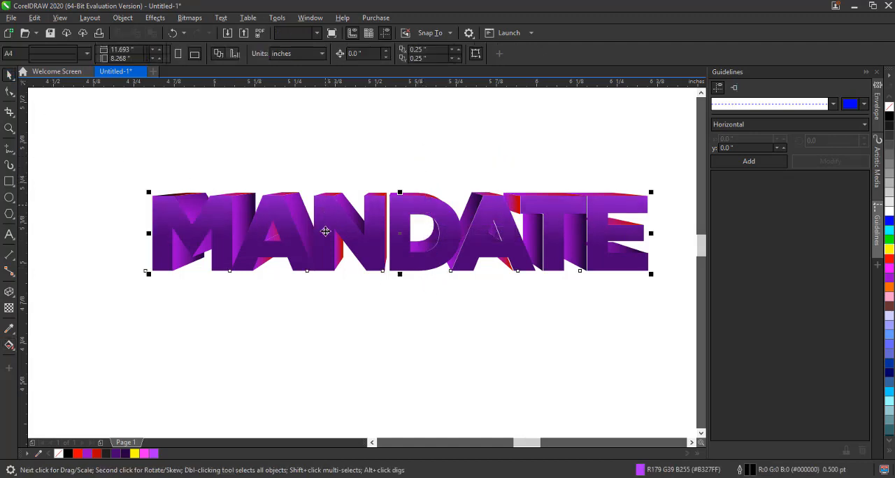
pyautogui.moveTo(326, 230); pyautogui.dragTo(326, 358)
pyautogui.hotkey('ctrl', 'z')
pyautogui.click(342, 350)
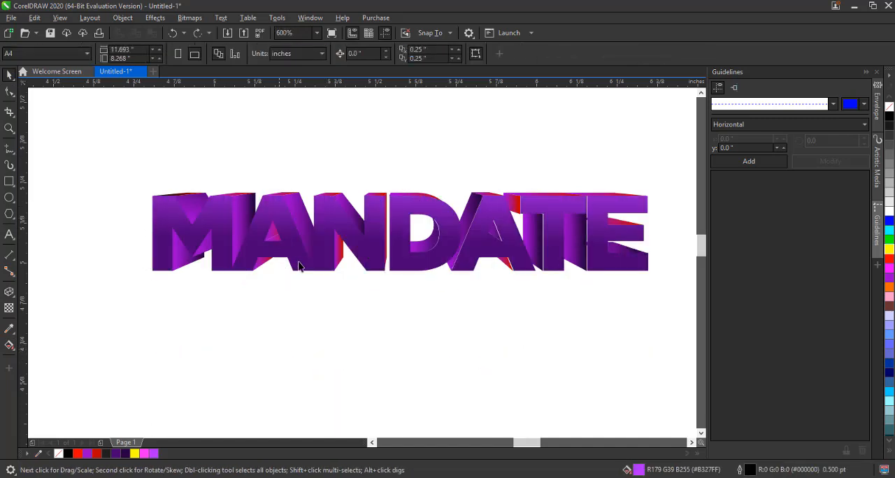
# Drag the front text downward to inspect the layers behind it, then undo the move
pyautogui.click(298, 252)
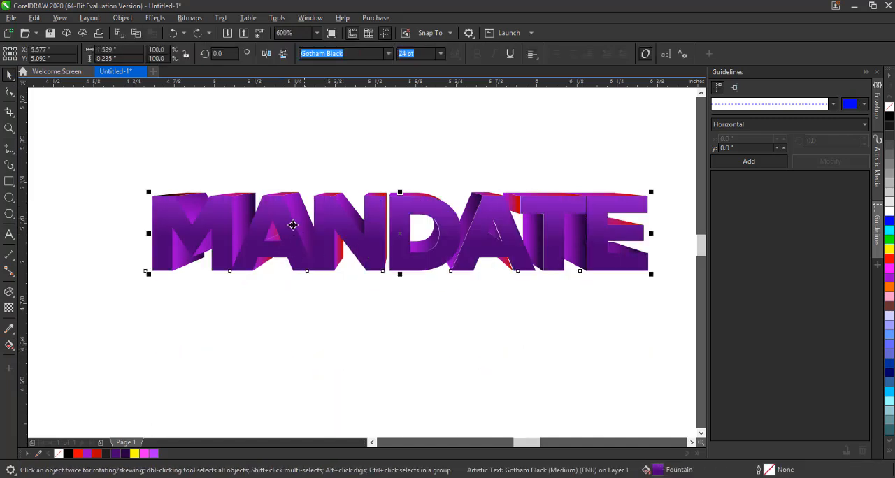
pyautogui.moveTo(333, 220); pyautogui.dragTo(345, 340)
pyautogui.hotkey('ctrl', 'z')
# Apply a drop shadow to the front text, stretching it to the right, and raise its opacity to 72
pyautogui.click(8, 307)
pyautogui.click(11, 299)
pyautogui.click(12, 299)
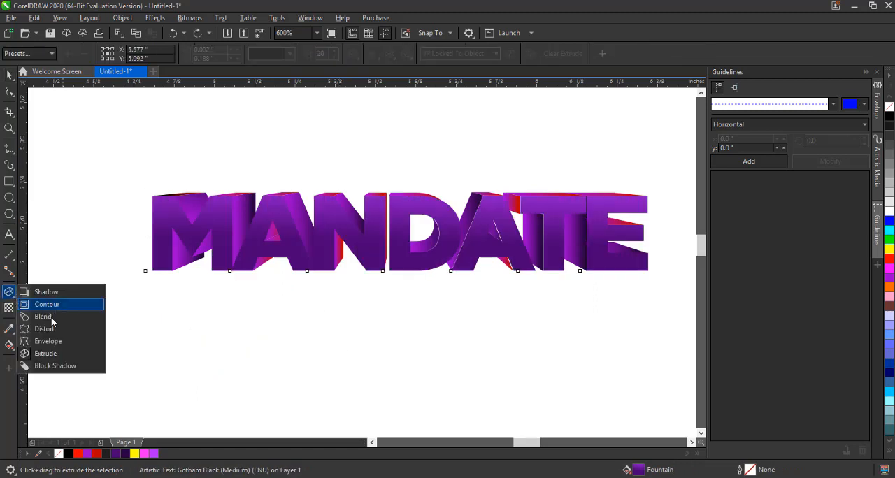
pyautogui.click(50, 293)
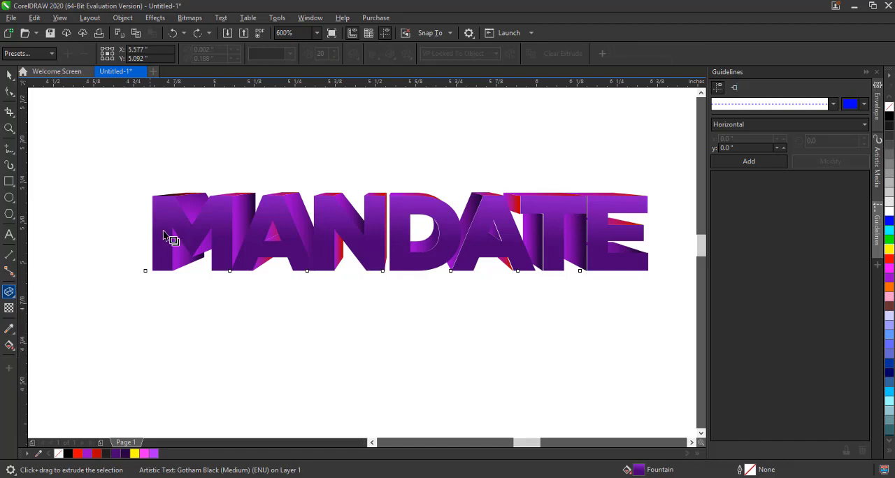
pyautogui.moveTo(160, 227); pyautogui.dragTo(650, 237)
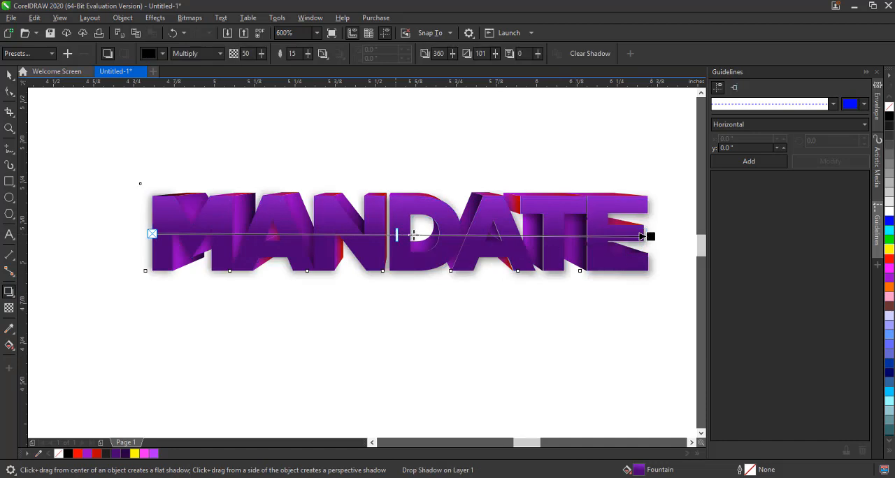
pyautogui.moveTo(396, 235); pyautogui.dragTo(503, 237)
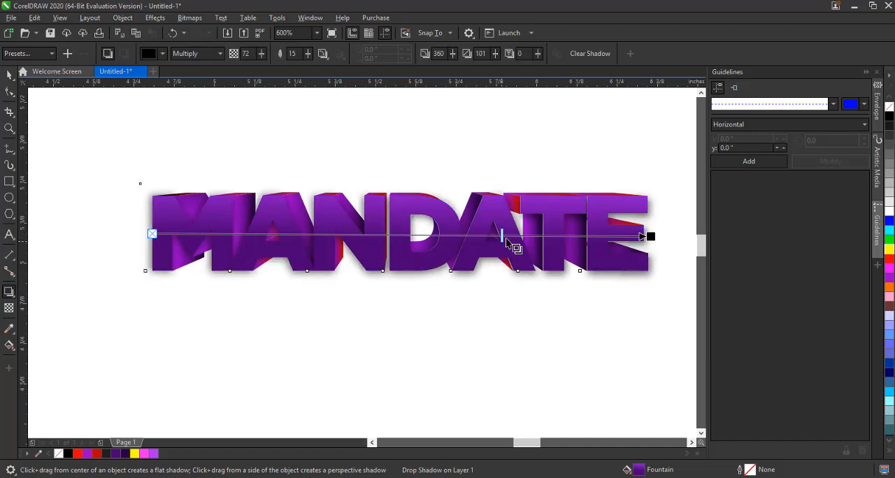
# Break the drop shadow apart from the front text and return to the Pick tool
pyautogui.click(124, 18)
pyautogui.click(164, 274)
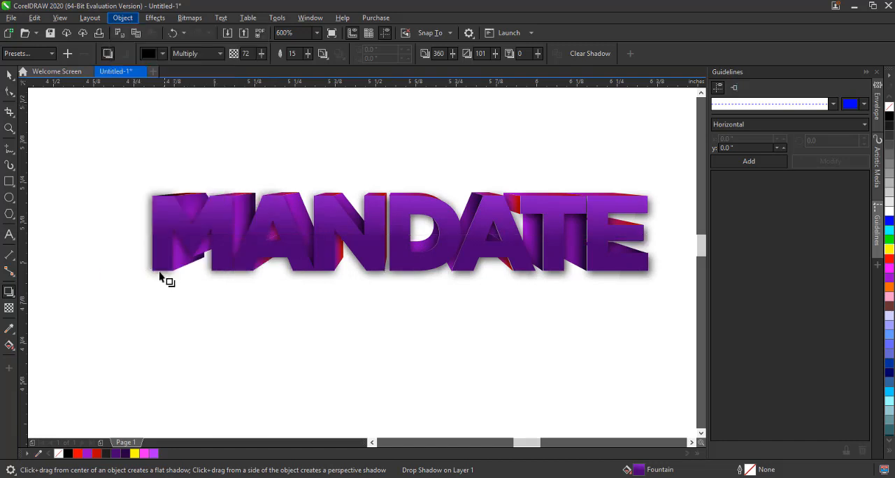
pyautogui.click(8, 77)
# Drag the separated shadow and the text to check them, undoing each move
pyautogui.click(181, 201)
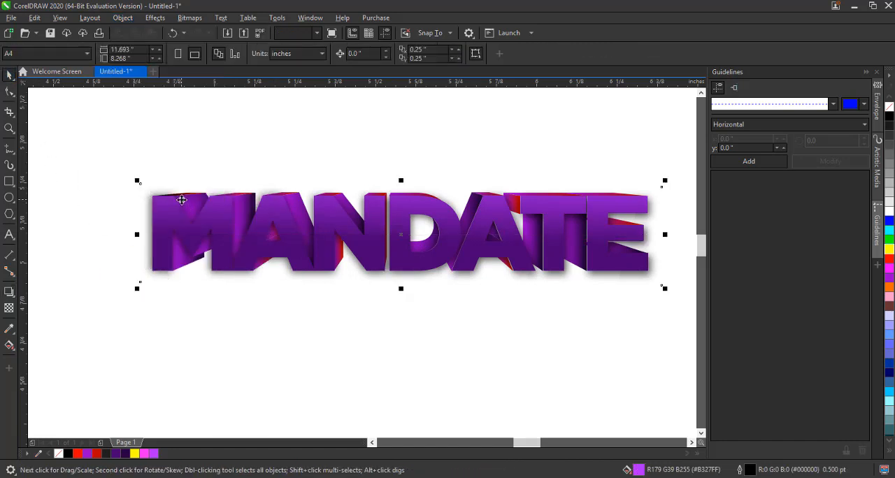
pyautogui.moveTo(181, 201); pyautogui.dragTo(181, 249)
pyautogui.hotkey('ctrl', 'z')
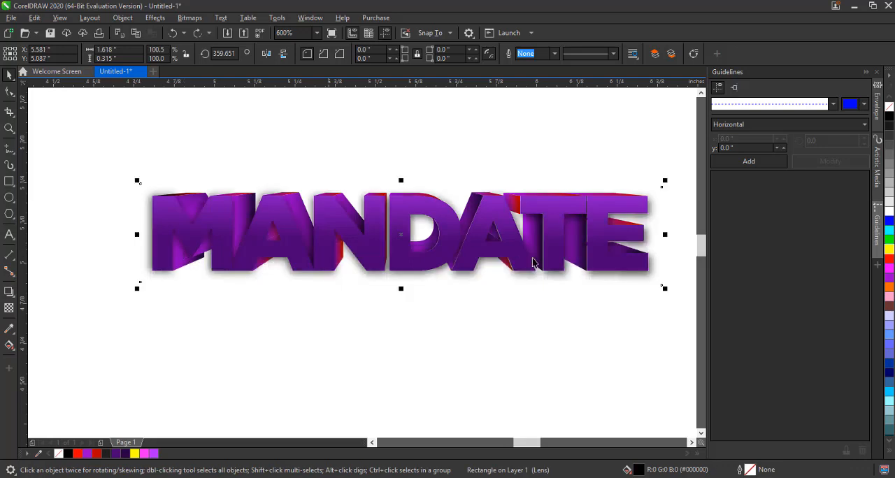
pyautogui.click(543, 241)
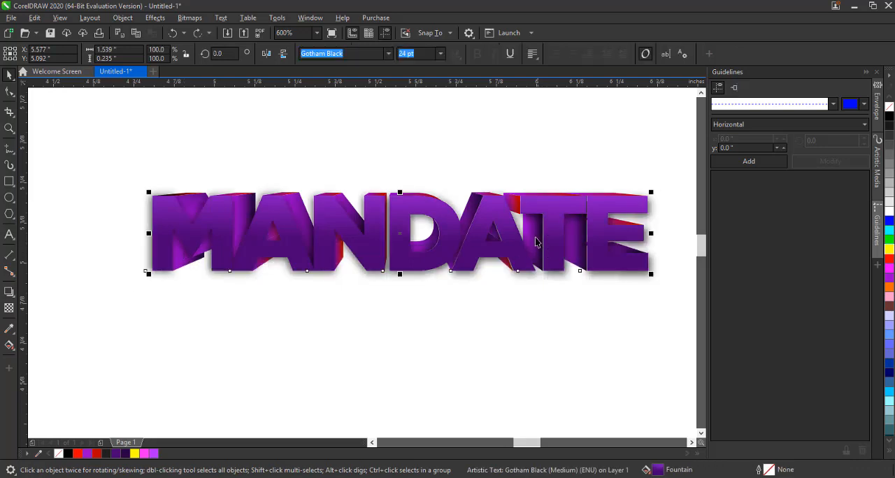
pyautogui.click(534, 232)
pyautogui.moveTo(534, 231); pyautogui.dragTo(531, 287)
pyautogui.hotkey('ctrl', 'z')
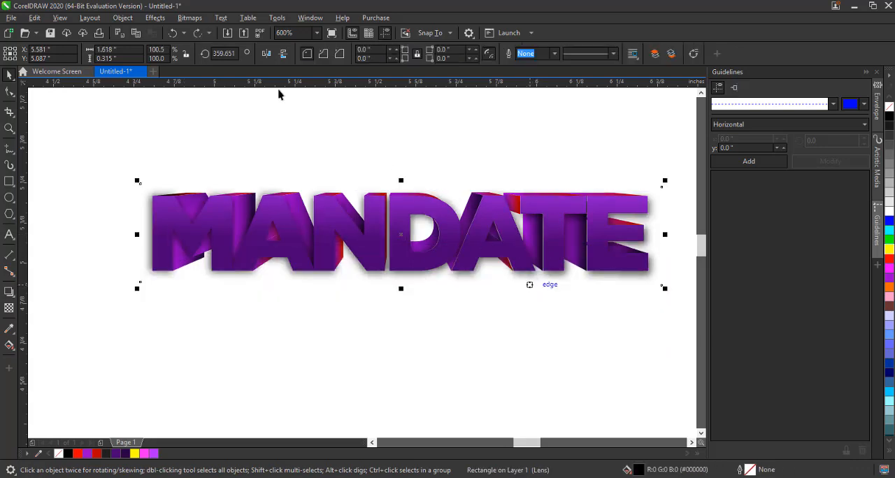
# Convert the shadow to a 300 dpi RGB bitmap with anti-aliasing and transparent background
pyautogui.click(190, 23)
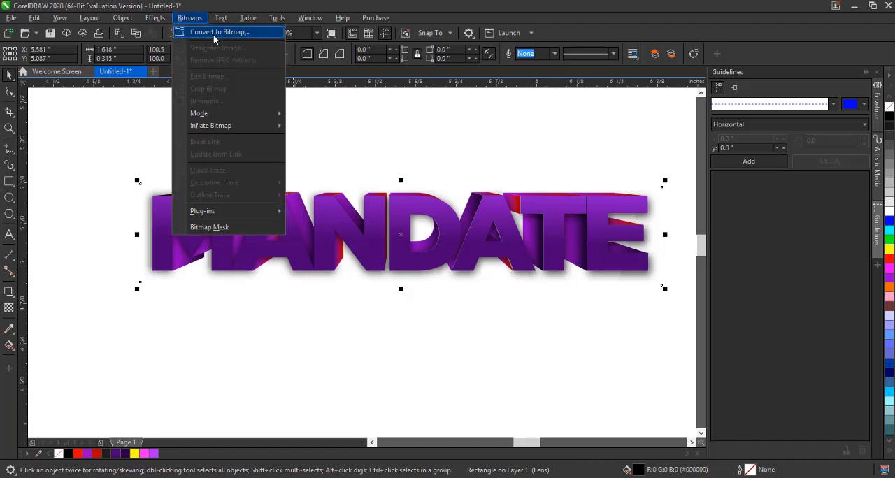
pyautogui.click(214, 33)
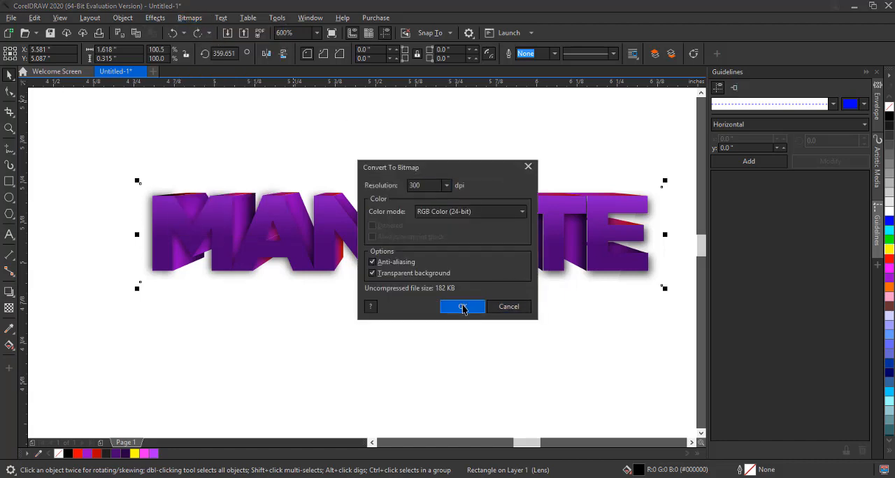
pyautogui.click(465, 307)
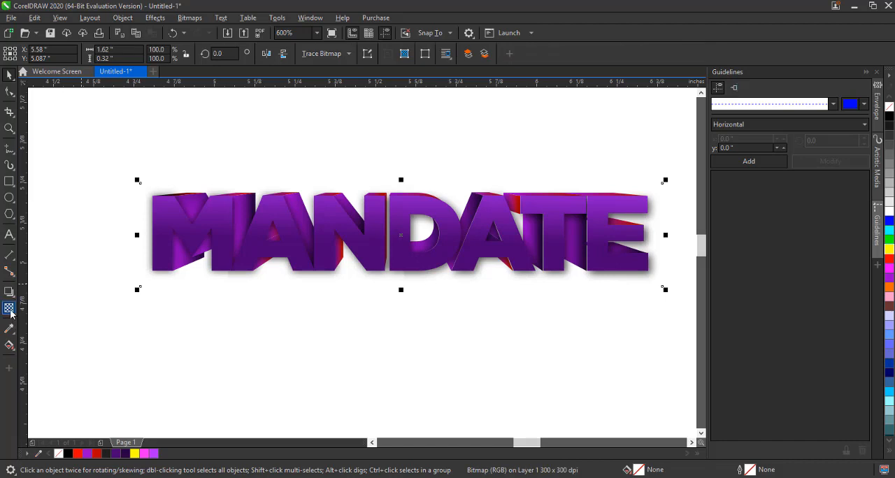
# Apply uniform transparency to the shadow bitmap and set its transparency to 33
pyautogui.click(9, 307)
pyautogui.click(28, 57)
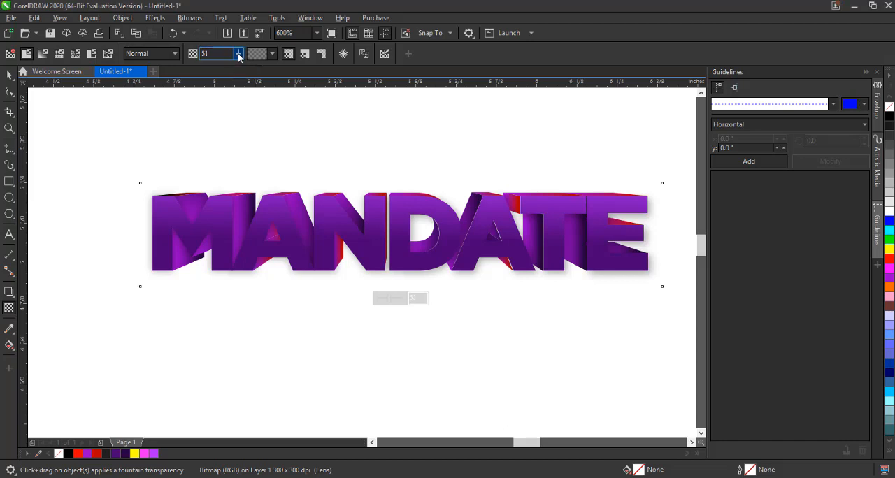
pyautogui.click(239, 56)
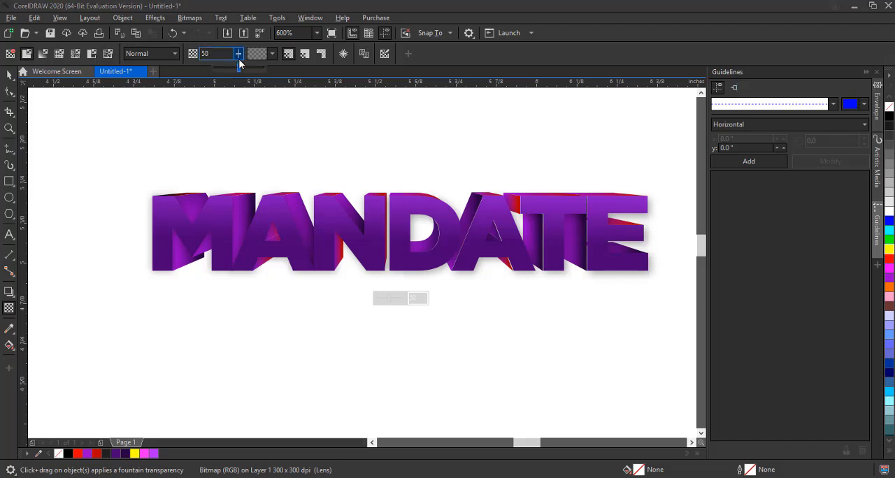
pyautogui.moveTo(239, 71); pyautogui.dragTo(235, 74)
pyautogui.click(238, 53)
pyautogui.click(239, 54)
pyautogui.moveTo(230, 69); pyautogui.dragTo(231, 69)
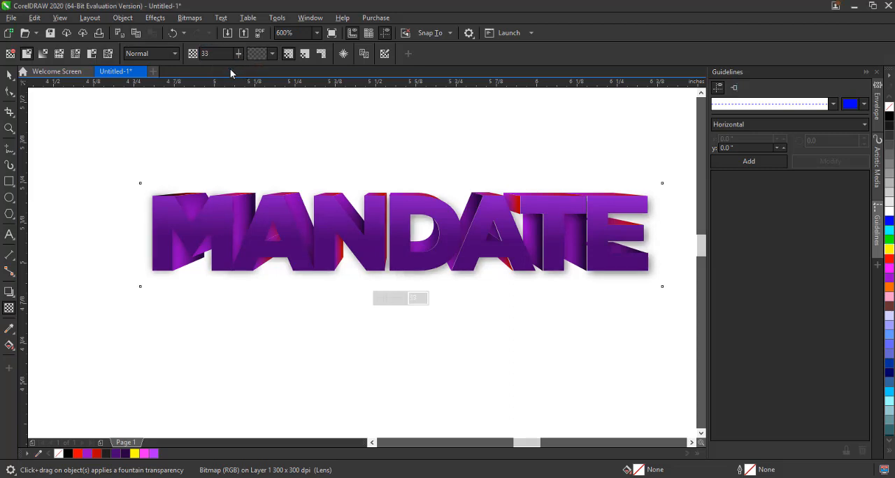
# Select the shadow bitmap and nudge it slightly upward beneath the text
pyautogui.click(9, 76)
pyautogui.click(233, 222)
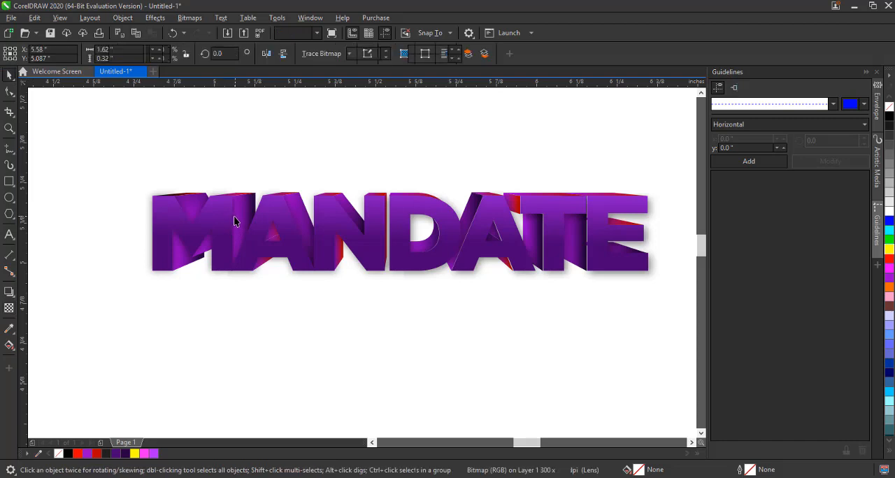
pyautogui.click(235, 226)
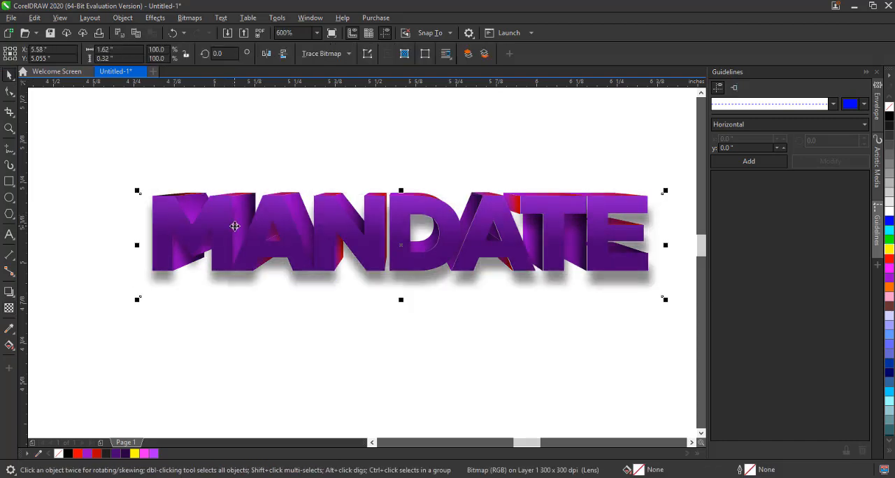
pyautogui.click(550, 325)
pyautogui.click(528, 284)
pyautogui.moveTo(527, 283); pyautogui.dragTo(524, 283)
pyautogui.click(524, 279)
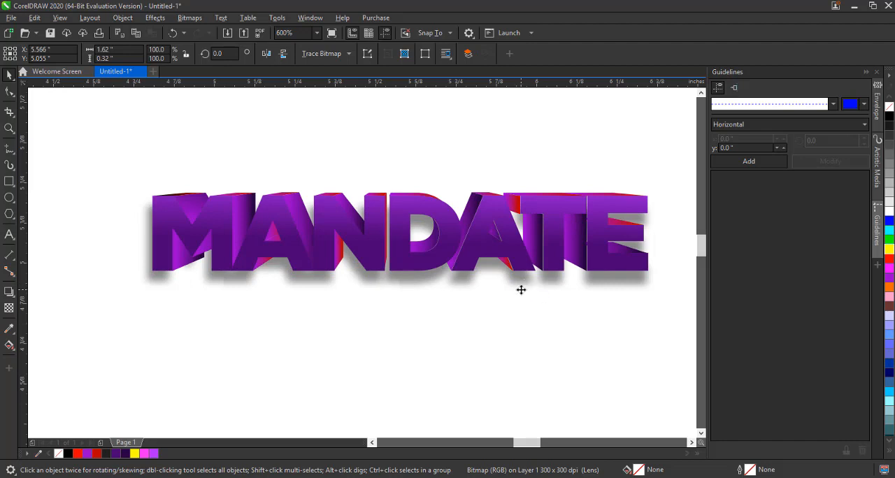
pyautogui.moveTo(521, 289); pyautogui.dragTo(520, 281)
pyautogui.click(525, 307)
# Drag the front text down to check the shadow placement, then undo the move
pyautogui.click(491, 209)
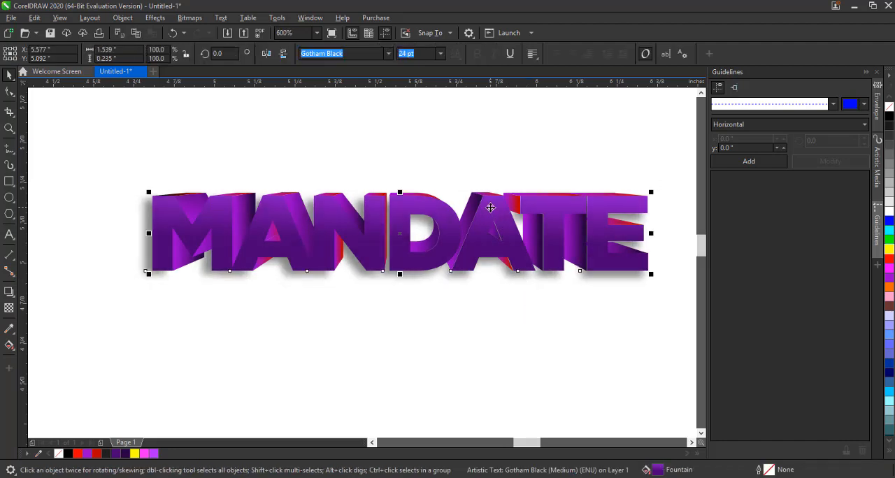
pyautogui.moveTo(490, 209); pyautogui.dragTo(512, 309)
pyautogui.hotkey('ctrl', 'z')
# Group the extrusion with the front text, then ungroup them and deselect
pyautogui.click(186, 198)
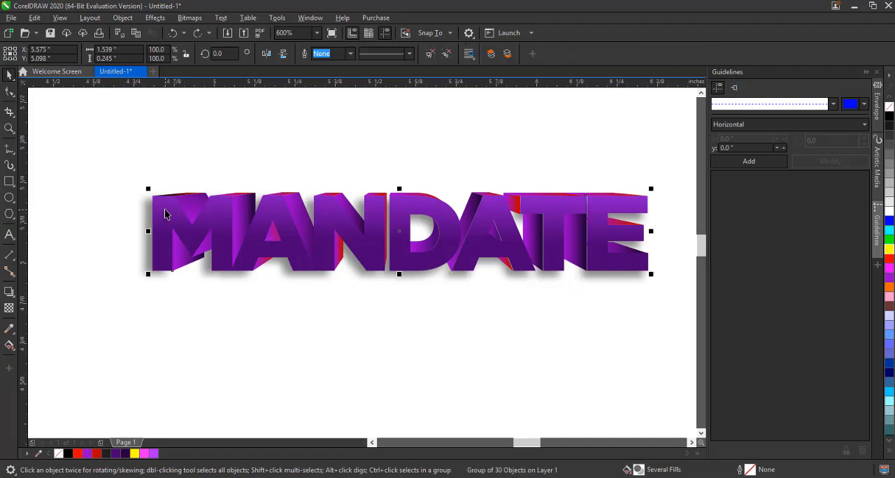
pyautogui.keyDown('shift'); pyautogui.click(165, 210); pyautogui.keyUp('shift')
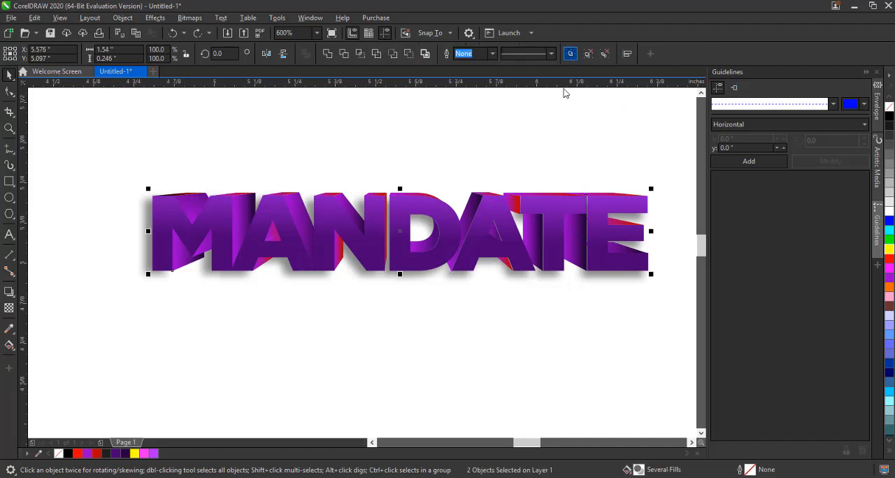
pyautogui.hotkey('ctrl', 'g')
pyautogui.click(498, 227)
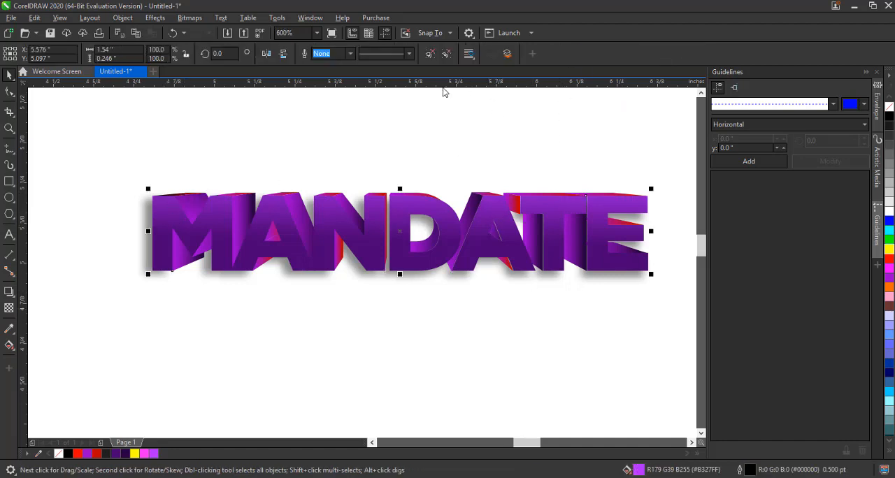
pyautogui.click(429, 53)
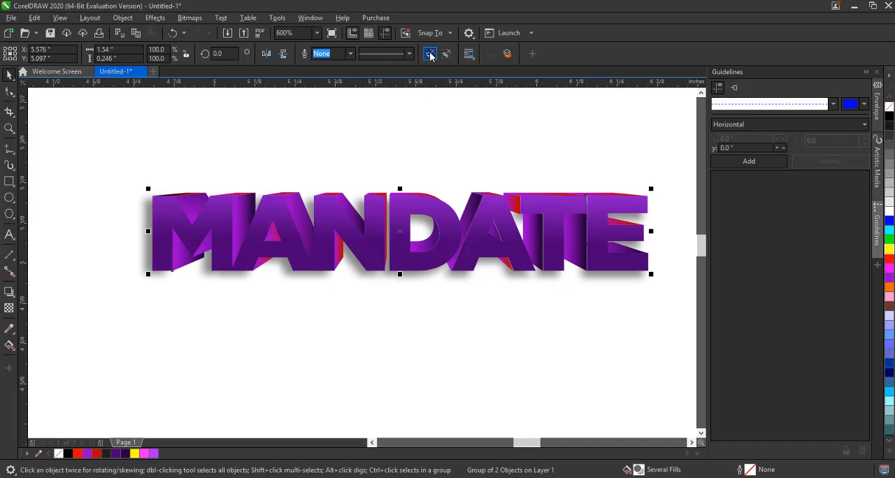
pyautogui.press('Escape')
# Move the front text down twice to inspect the extrusion and shadow, undoing each move
pyautogui.click(547, 207)
pyautogui.moveTo(547, 207); pyautogui.dragTo(551, 304)
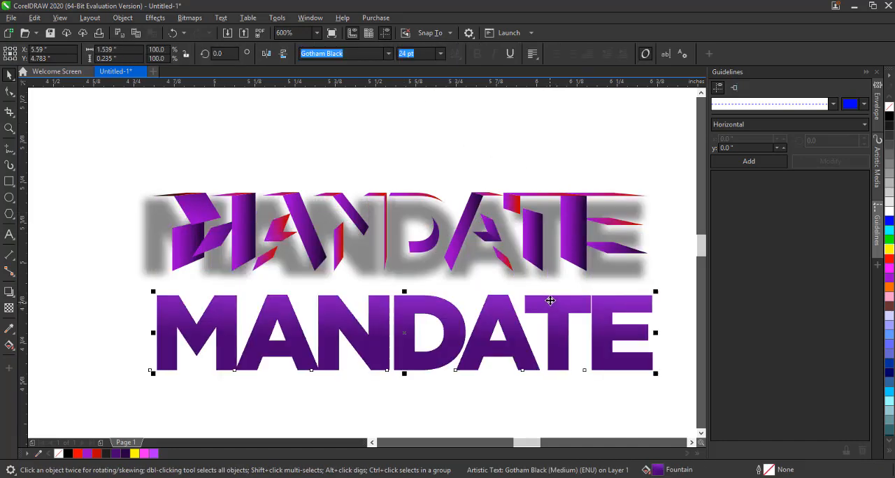
pyautogui.hotkey('ctrl', 'z')
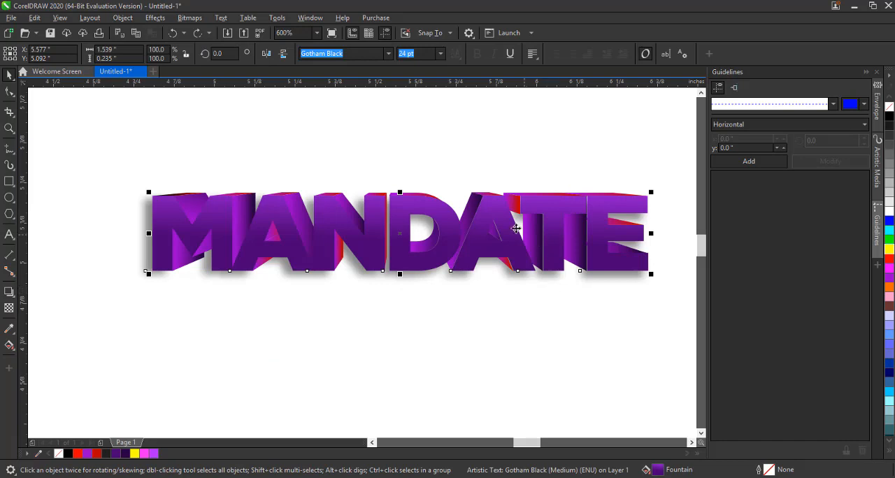
pyautogui.moveTo(516, 228); pyautogui.dragTo(516, 281)
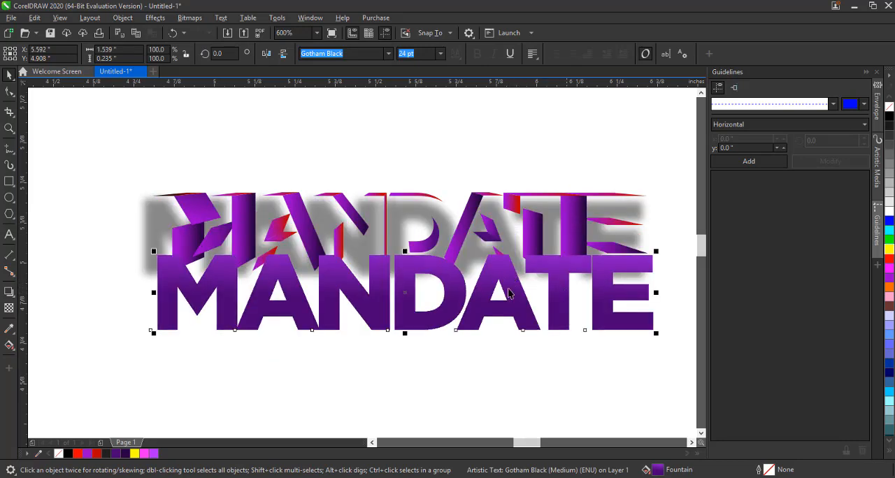
pyautogui.hotkey('ctrl', 'z')
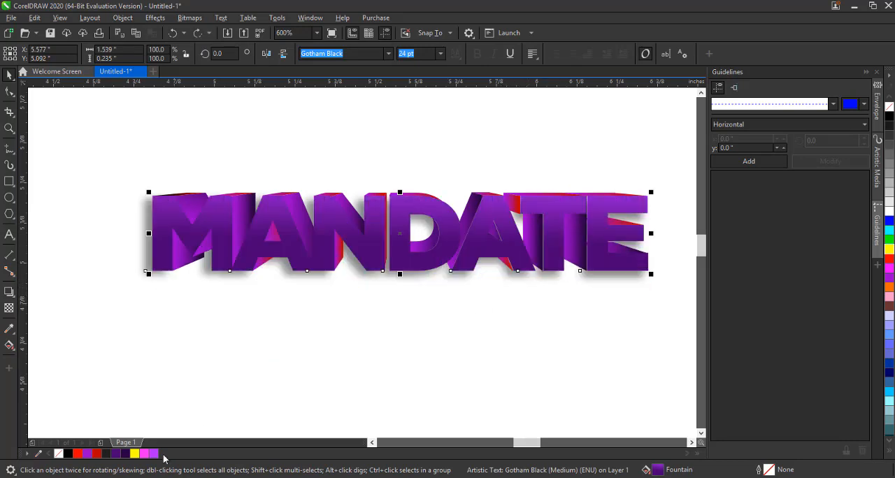
# Give the front text a dark purple outline, trying several purple shades from the palette, then deselect
pyautogui.rightClick(116, 454)
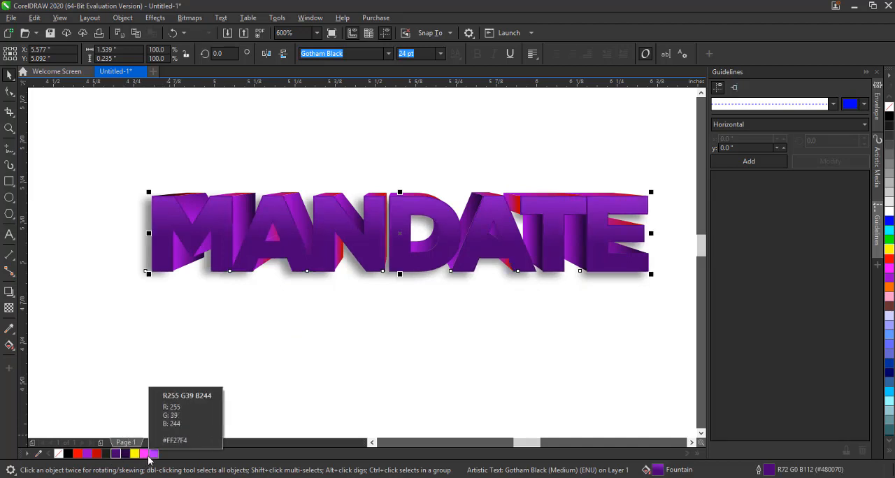
pyautogui.rightClick(89, 454)
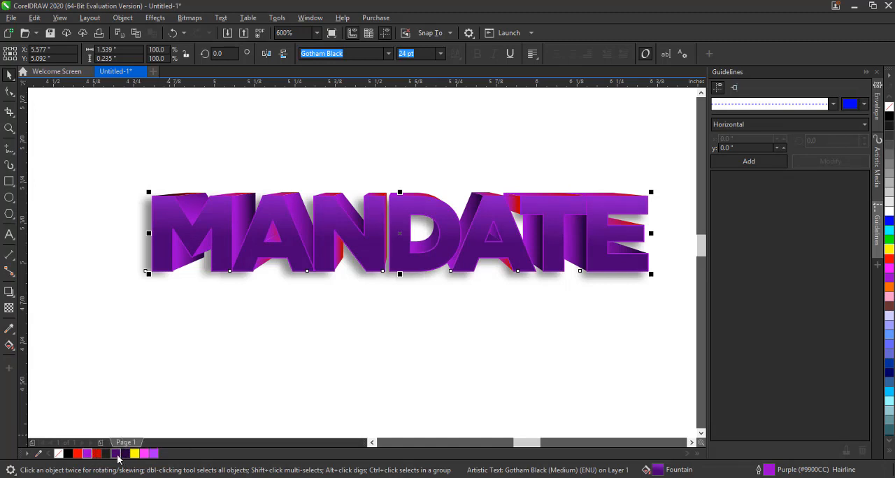
pyautogui.click(118, 456)
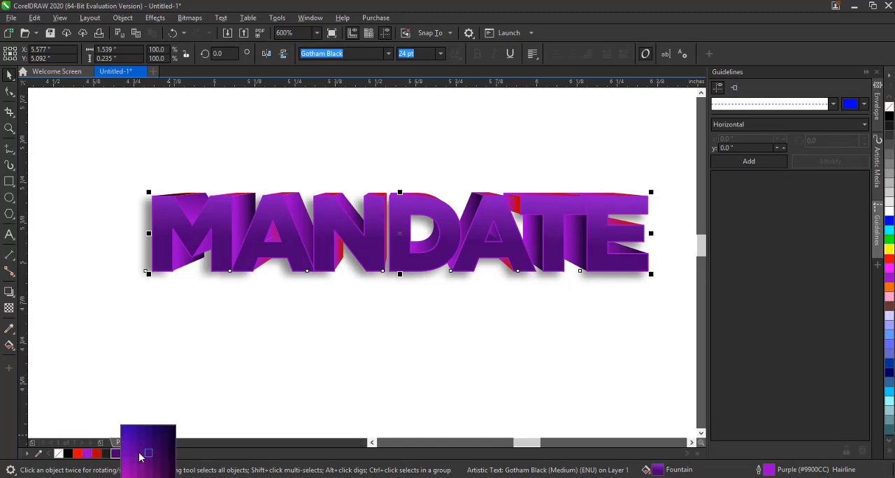
pyautogui.rightClick(141, 456)
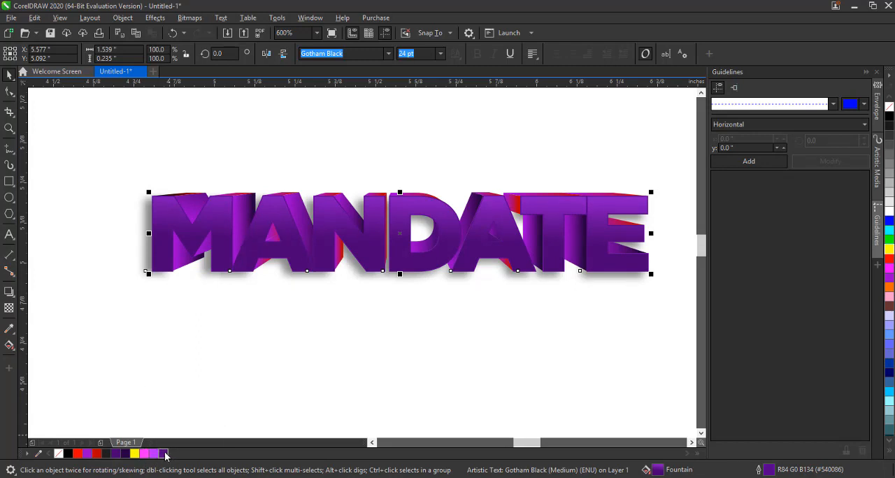
pyautogui.click(165, 456)
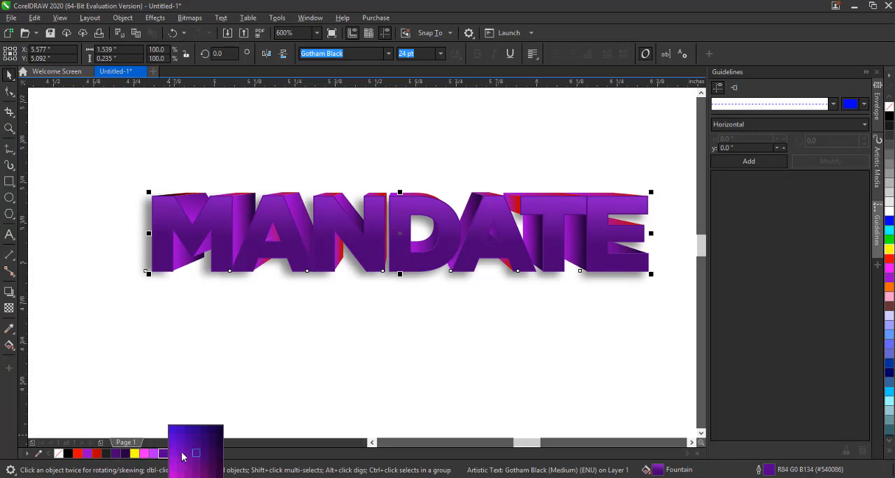
pyautogui.rightClick(182, 456)
pyautogui.click(317, 362)
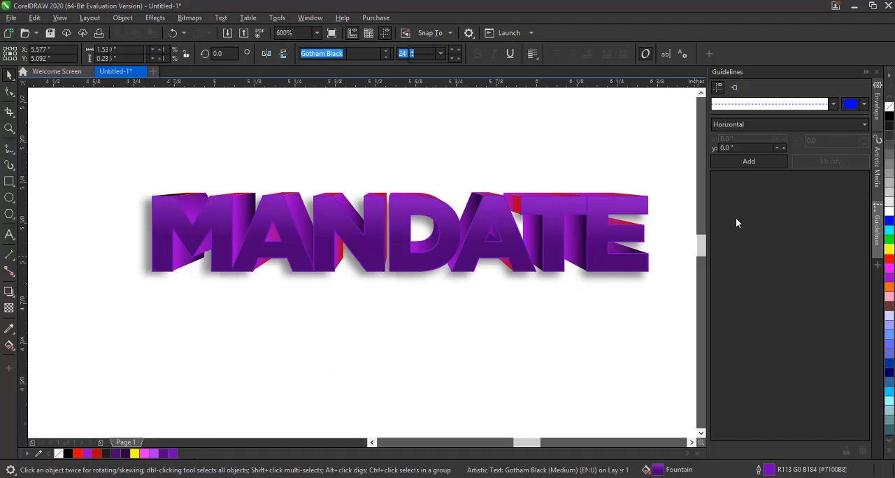
# Select the extrusion pieces and drag them down to inspect, then undo the move
pyautogui.click(206, 214)
pyautogui.keyDown('shift'); pyautogui.click(189, 196); pyautogui.keyUp('shift')
pyautogui.moveTo(190, 195); pyautogui.dragTo(185, 346)
pyautogui.hotkey('ctrl', 'z')
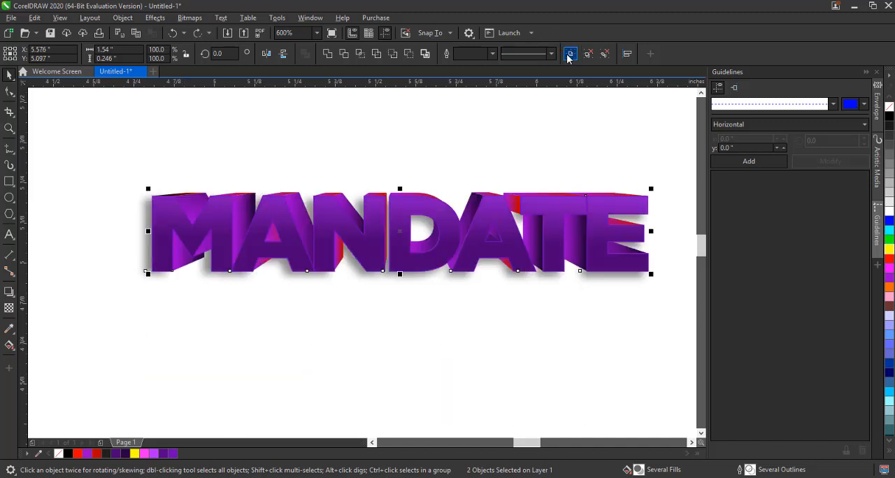
# Drag the drop-shadow bitmap down to inspect it, then undo the move
pyautogui.click(571, 54)
pyautogui.click(434, 282)
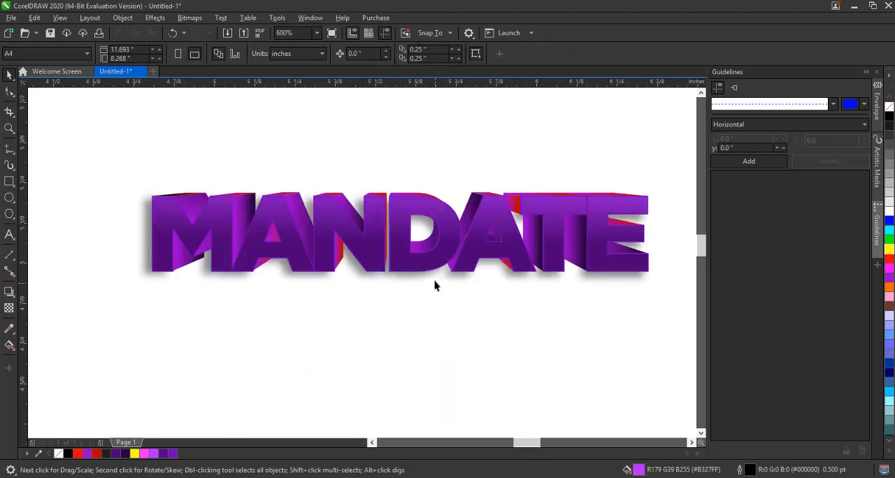
pyautogui.moveTo(435, 281); pyautogui.dragTo(439, 318)
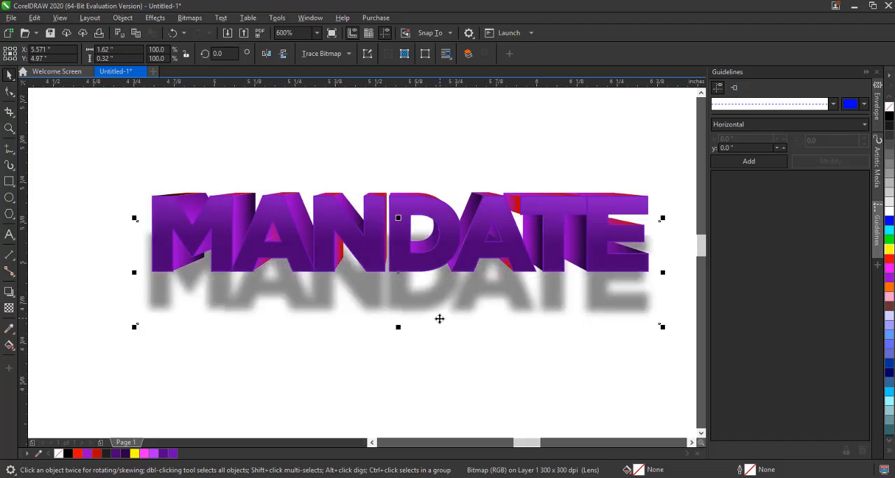
pyautogui.hotkey('ctrl', 'z')
# Drag the shadow up and back into place, then move the text group down to inspect the layers and undo
pyautogui.moveTo(425, 246); pyautogui.dragTo(505, 165)
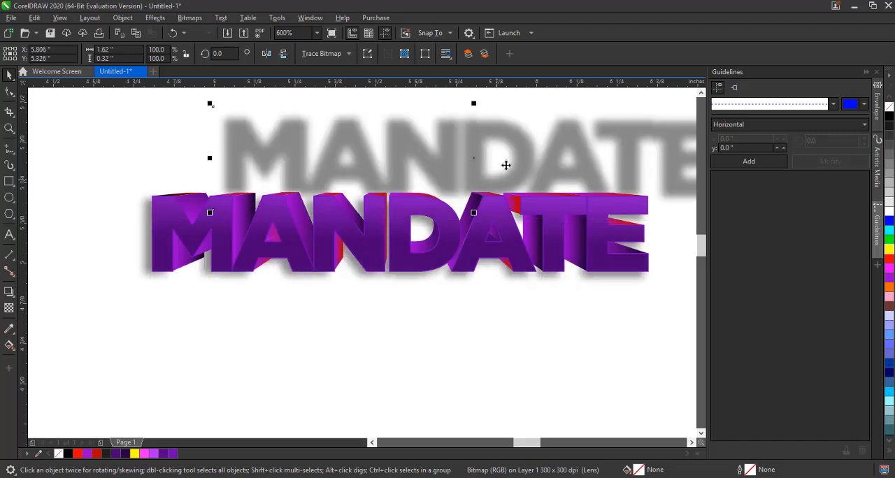
pyautogui.moveTo(480, 126); pyautogui.dragTo(430, 191)
pyautogui.click(431, 191)
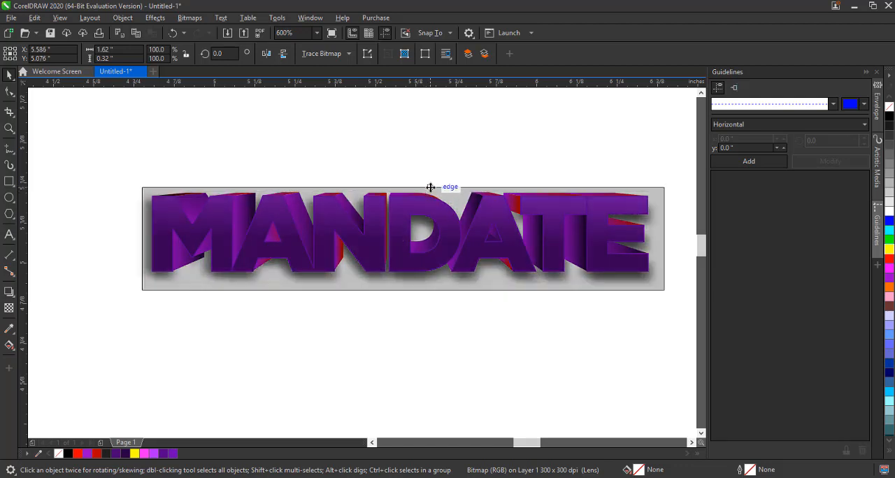
pyautogui.click(451, 246)
pyautogui.moveTo(449, 251); pyautogui.dragTo(455, 312)
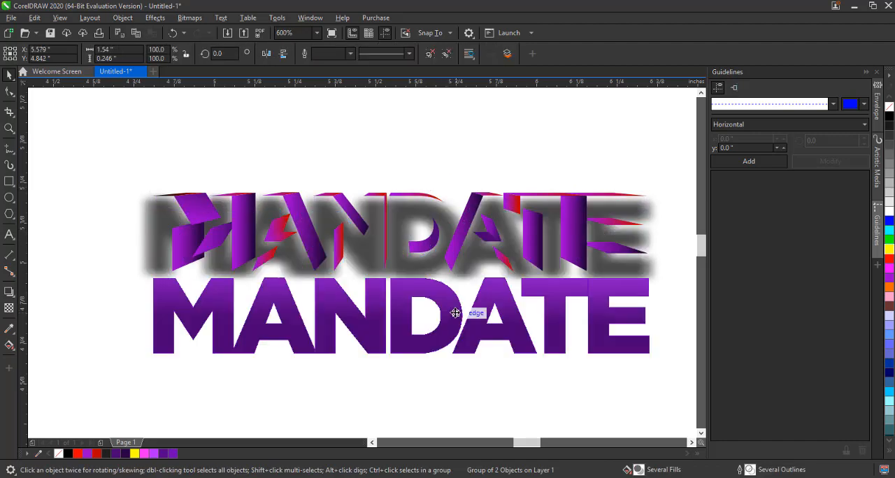
pyautogui.hotkey('ctrl', 'z')
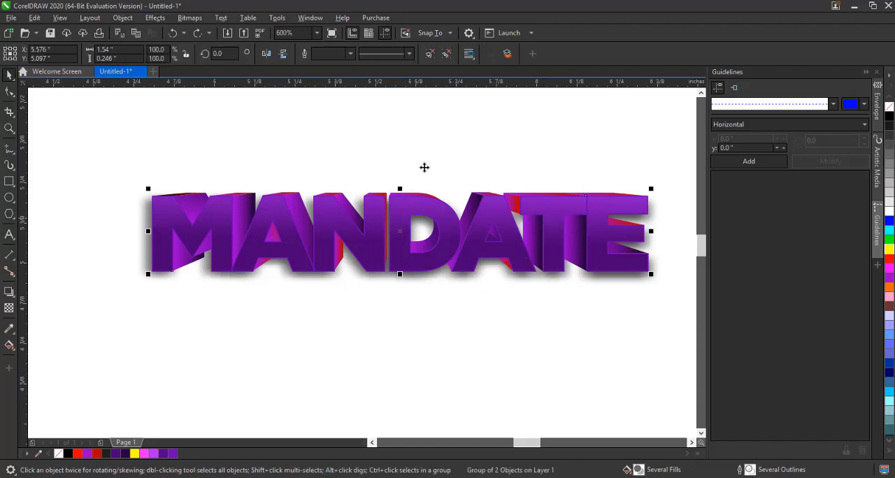
# Draw a rectangle about 1.72 × 0.2 in across the top half of the text and remove its outline
pyautogui.click(389, 215)
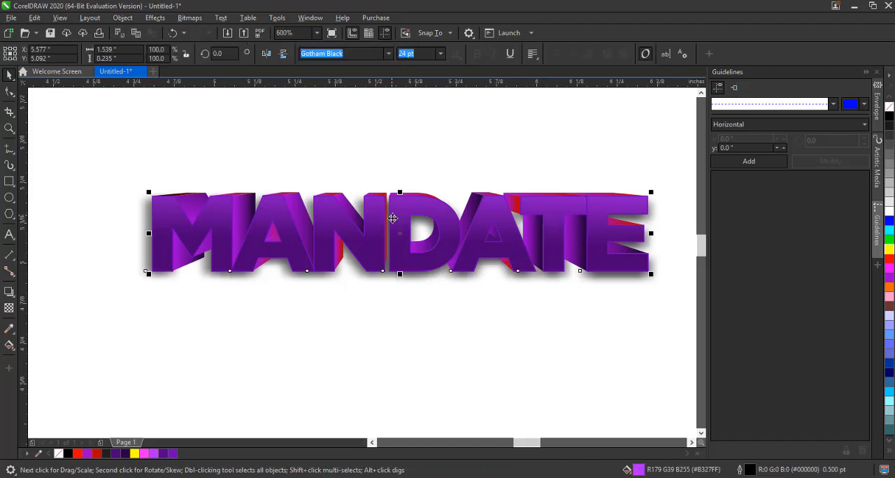
pyautogui.click(235, 268)
pyautogui.click(211, 230)
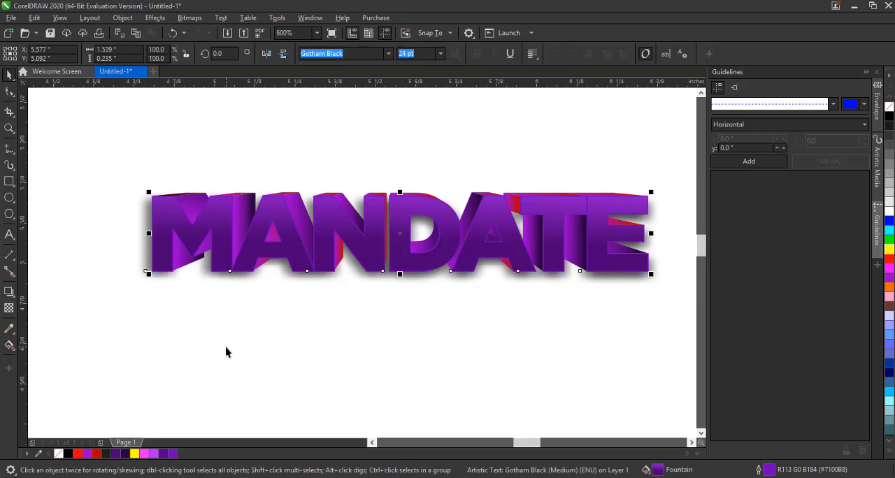
pyautogui.click(226, 346)
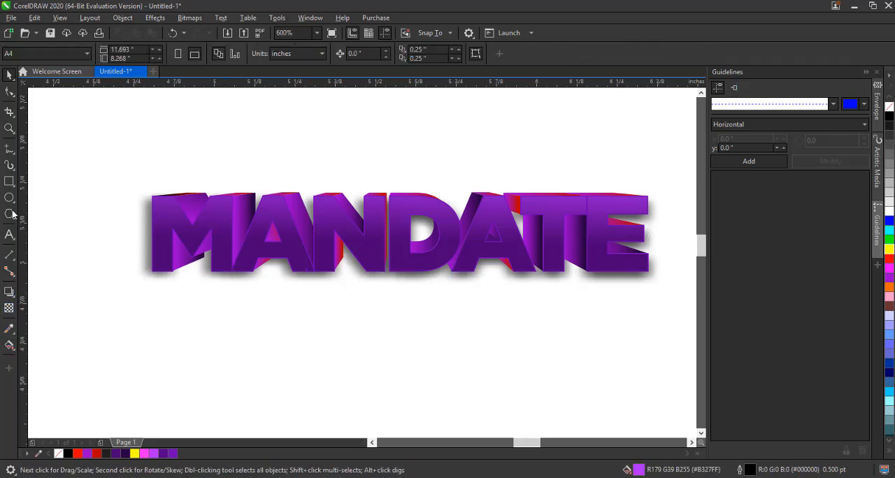
pyautogui.moveTo(110, 173); pyautogui.dragTo(664, 238)
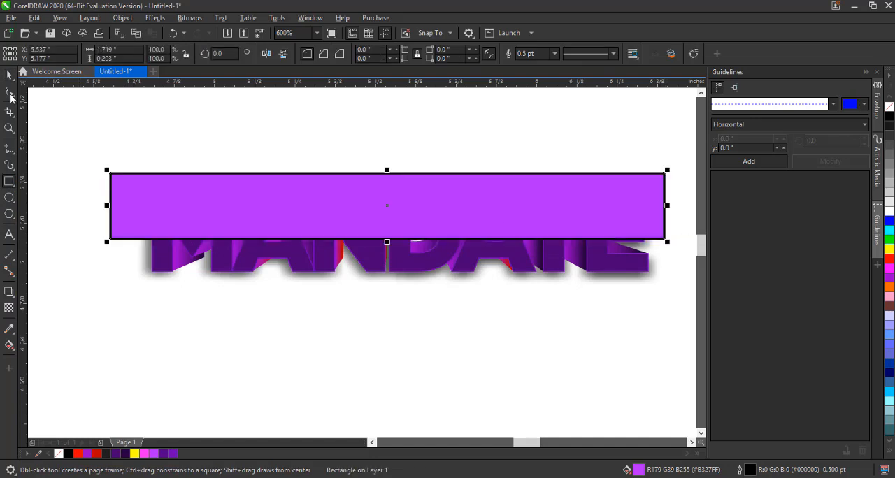
pyautogui.press('space')
pyautogui.rightClick(59, 453)
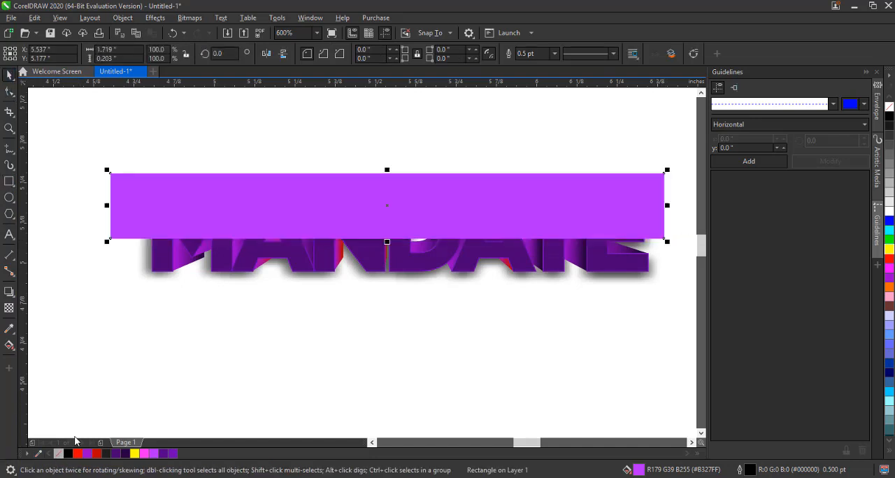
# PowerClip the rectangle inside the front text, then select the clipped rectangle
pyautogui.rightClick(391, 205)
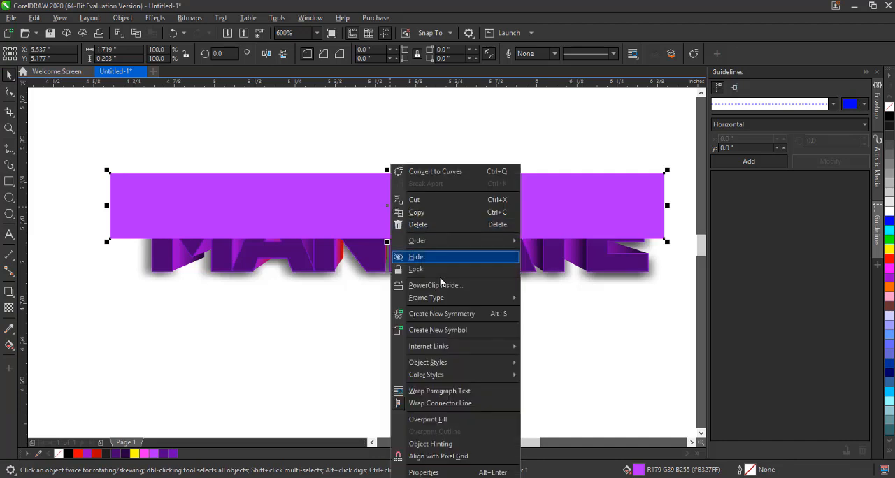
pyautogui.click(438, 285)
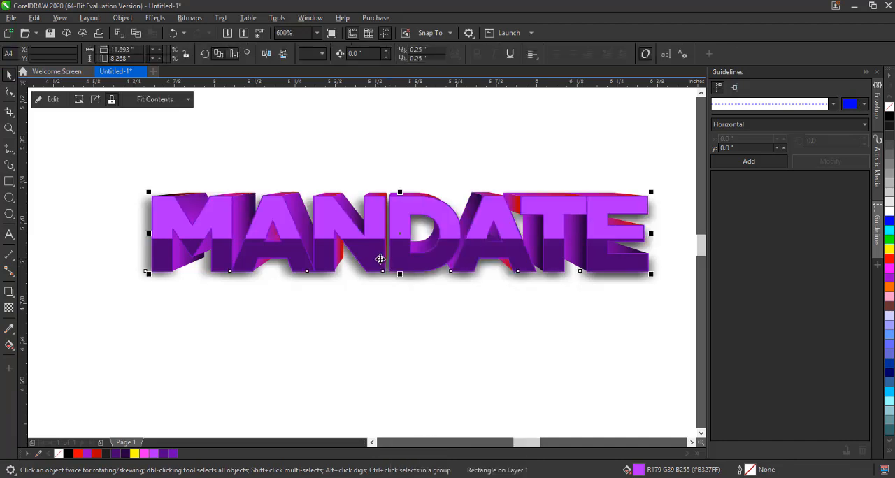
pyautogui.keyDown('ctrl'); pyautogui.click(334, 221); pyautogui.keyUp('ctrl')
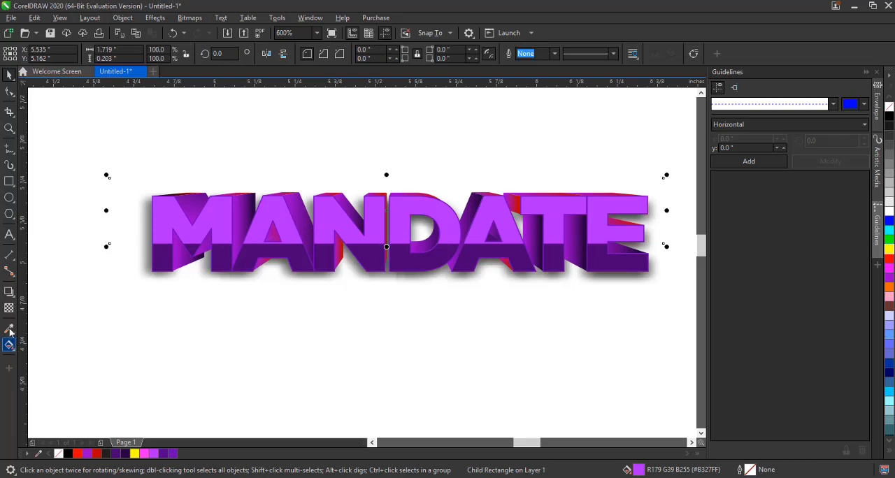
# Slant the clipped rectangle's lower edge by moving its two bottom corner nodes
pyautogui.click(7, 92)
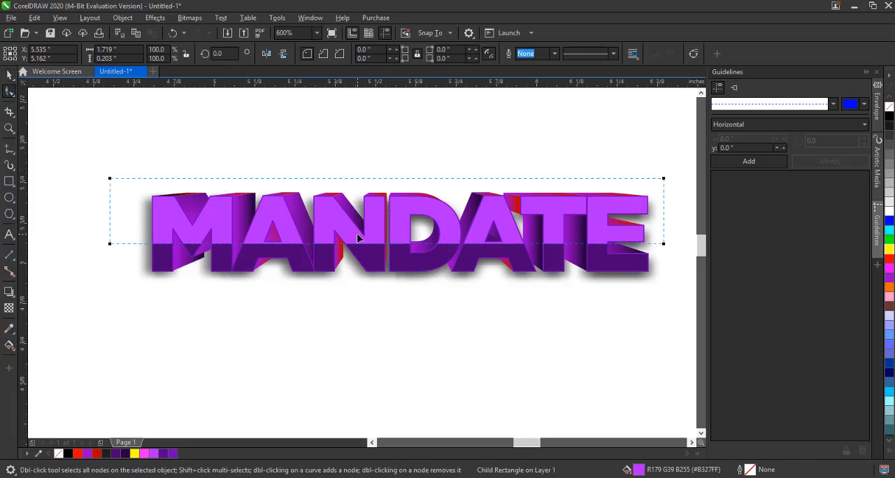
pyautogui.click(664, 243)
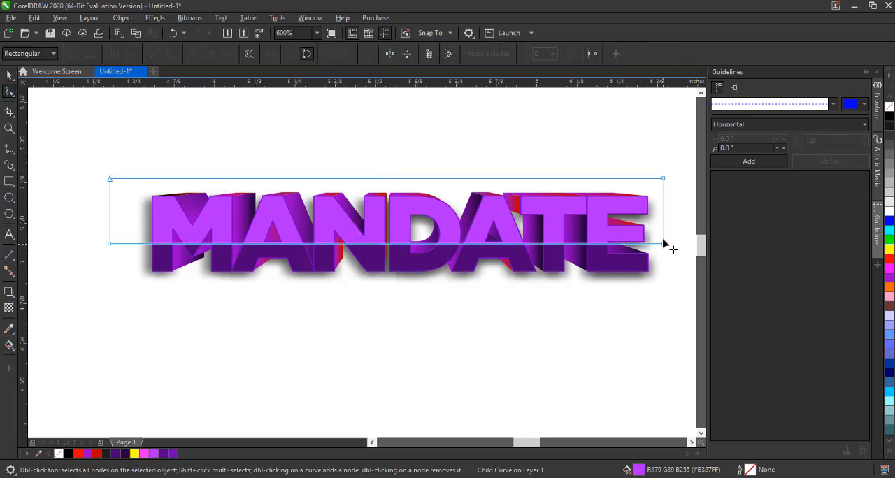
pyautogui.moveTo(665, 243); pyautogui.dragTo(663, 220)
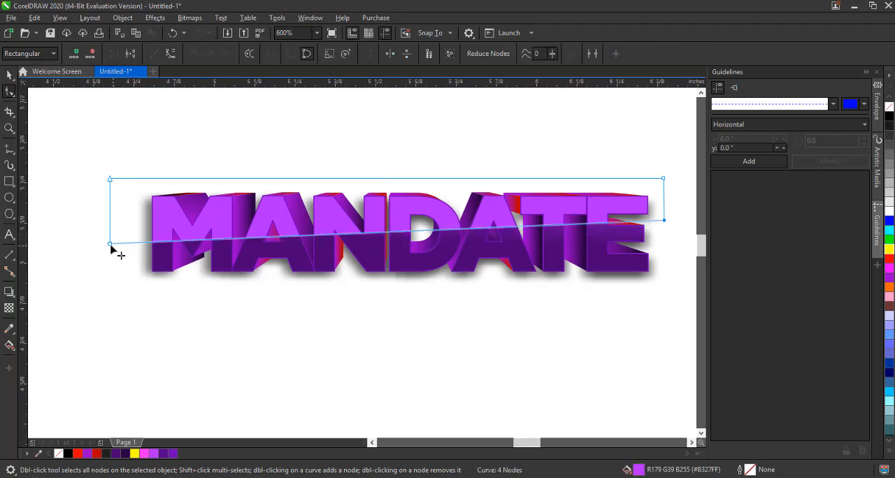
pyautogui.moveTo(110, 244); pyautogui.dragTo(139, 244)
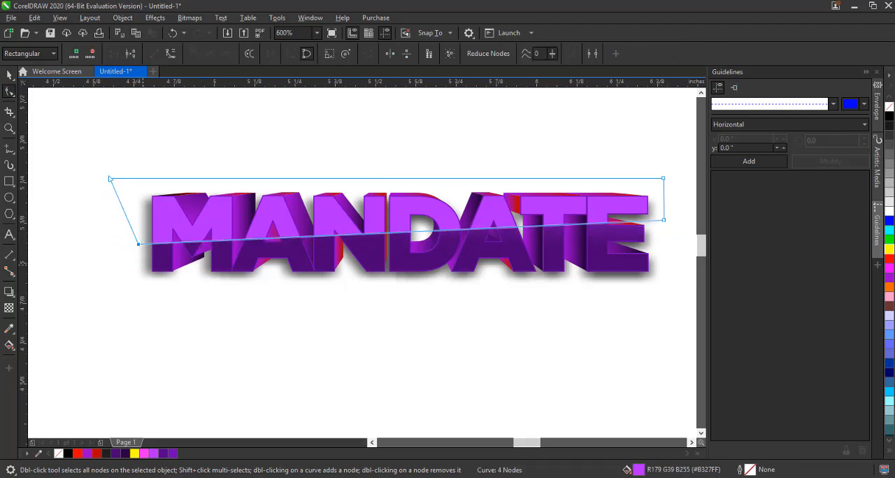
# Apply a uniform transparency of 79 to the clipped highlight shape
pyautogui.click(7, 77)
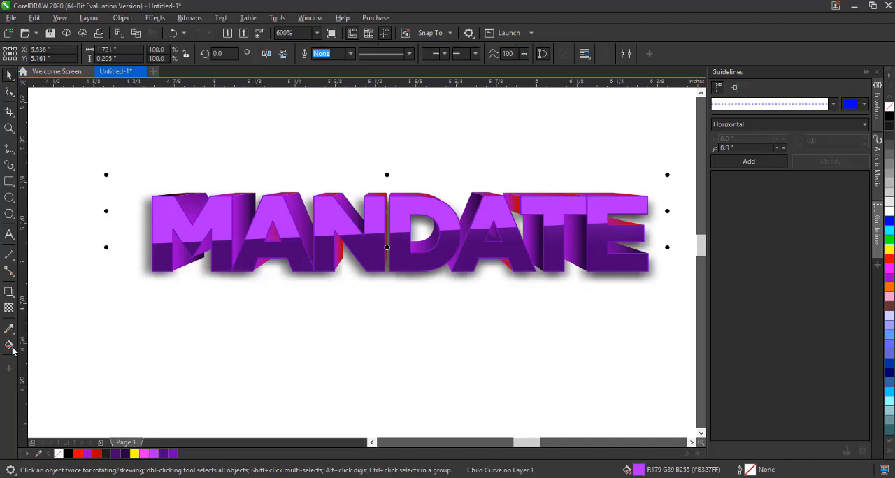
pyautogui.click(8, 312)
pyautogui.click(8, 309)
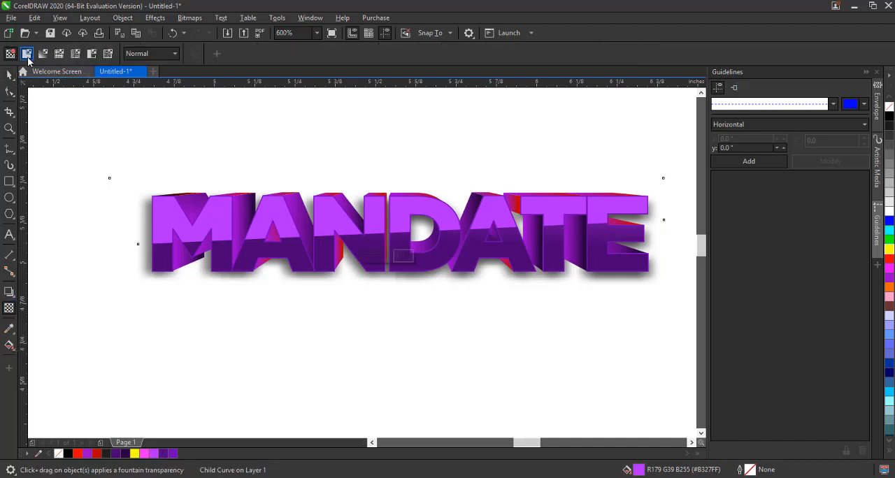
pyautogui.click(27, 55)
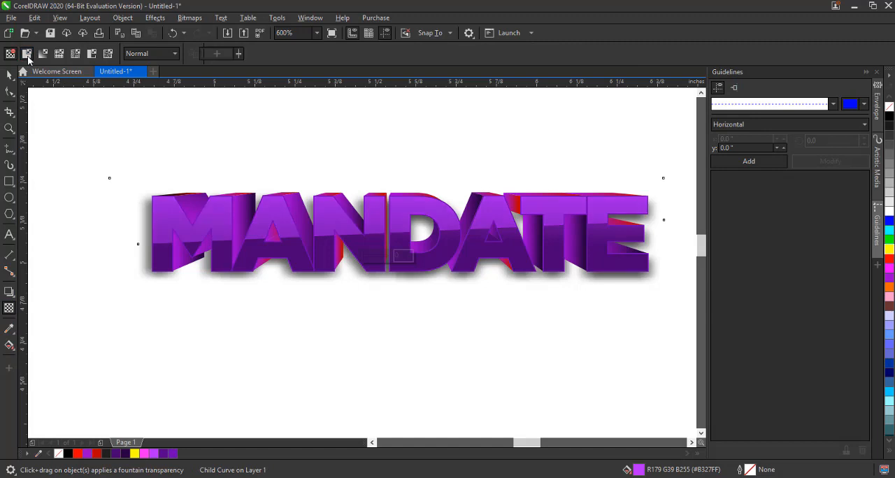
pyautogui.click(239, 54)
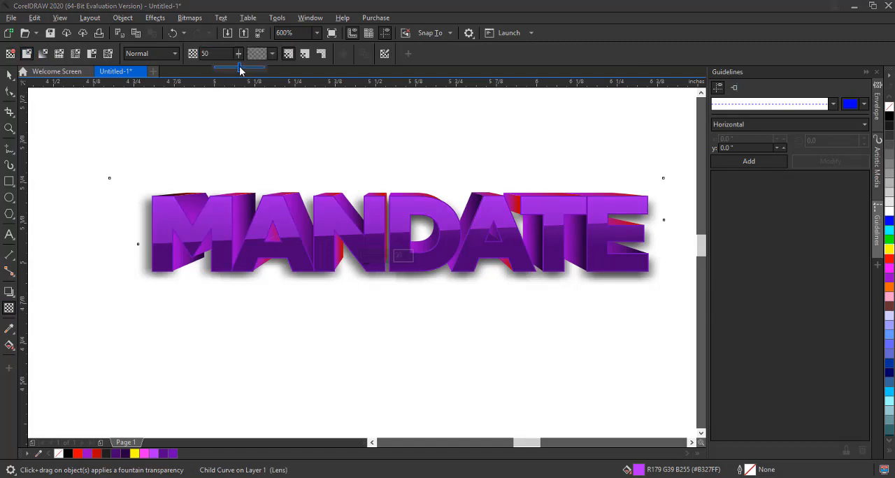
pyautogui.moveTo(240, 69); pyautogui.dragTo(256, 78)
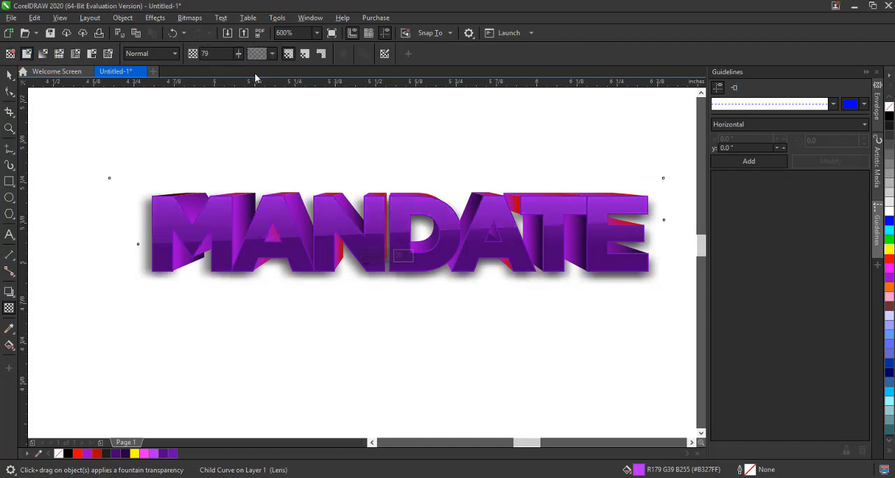
# Fill the clipped highlight shape with Purple, trying darker purple swatches first, then deselect
pyautogui.click(11, 78)
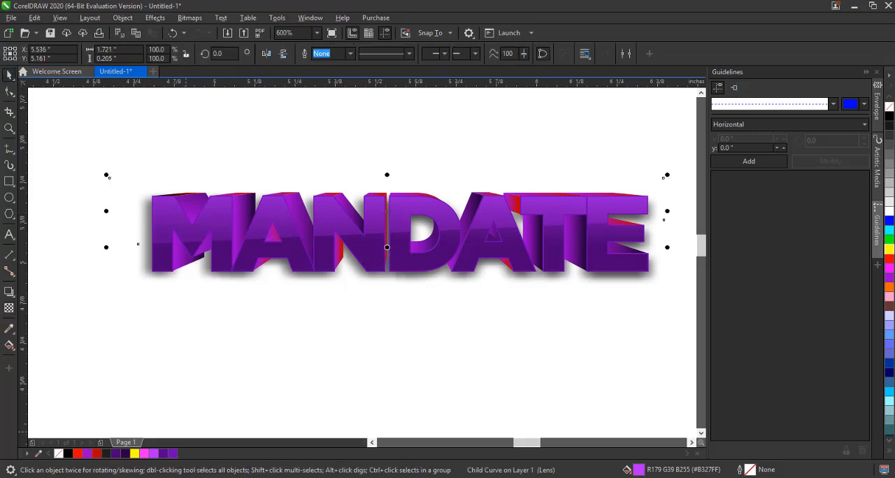
pyautogui.click(125, 454)
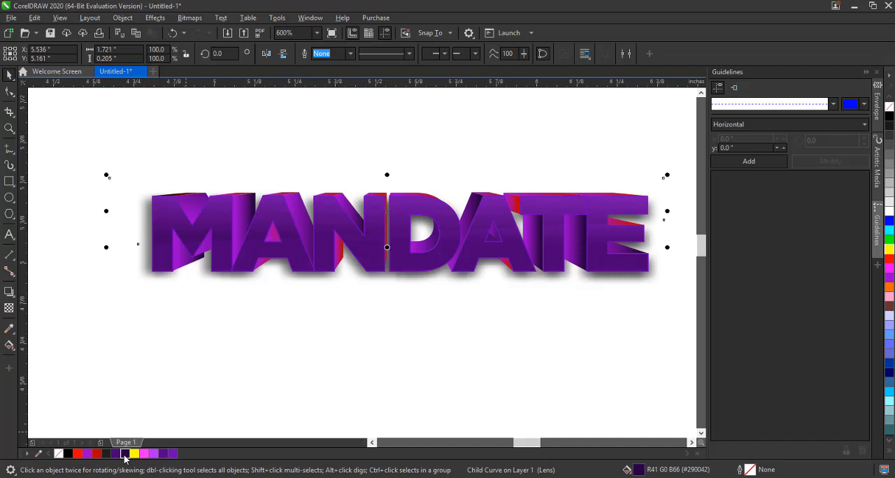
pyautogui.click(163, 456)
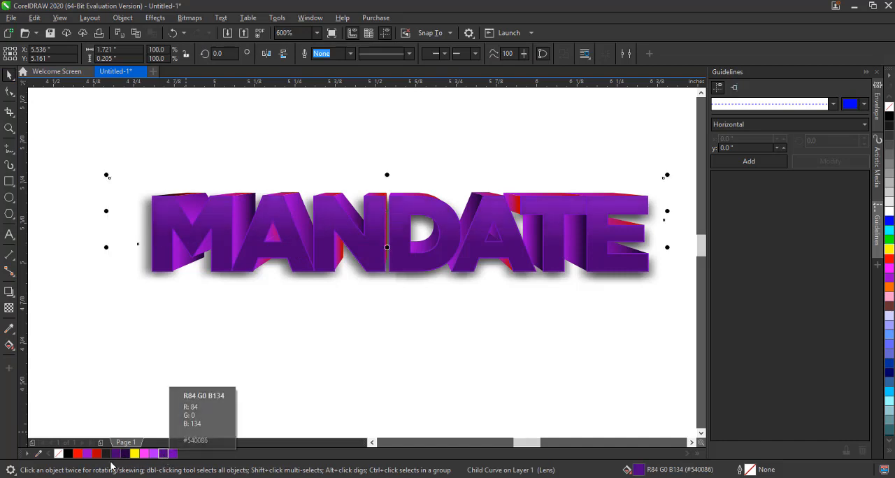
pyautogui.click(168, 456)
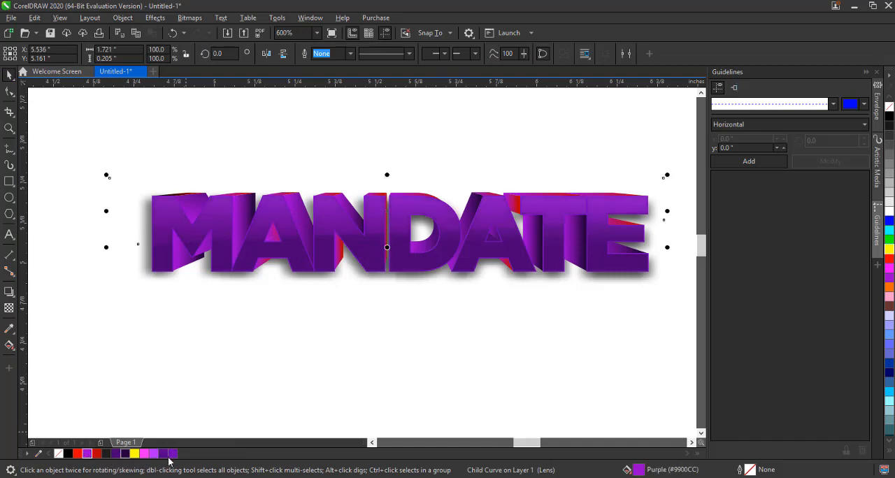
pyautogui.click(399, 363)
# Move the extrusion group down and try a dark purple fill on it, undoing each change
pyautogui.click(340, 245)
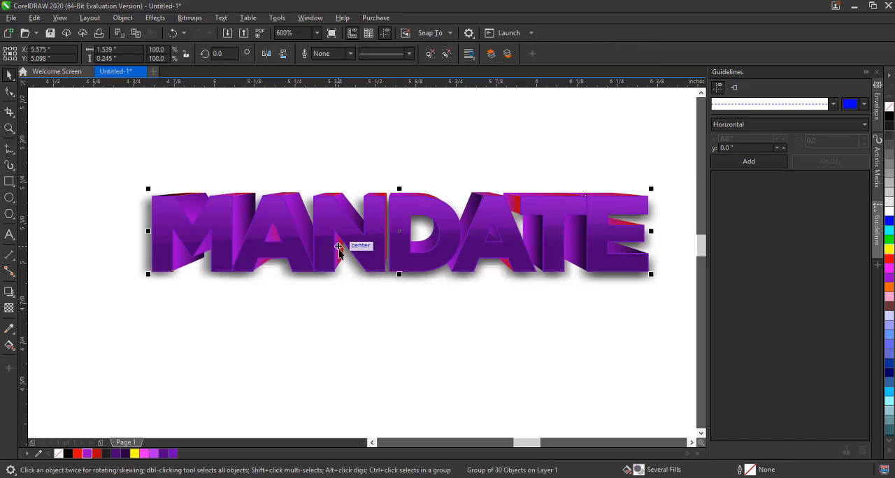
pyautogui.moveTo(340, 279); pyautogui.dragTo(330, 337)
pyautogui.hotkey('ctrl', 'z')
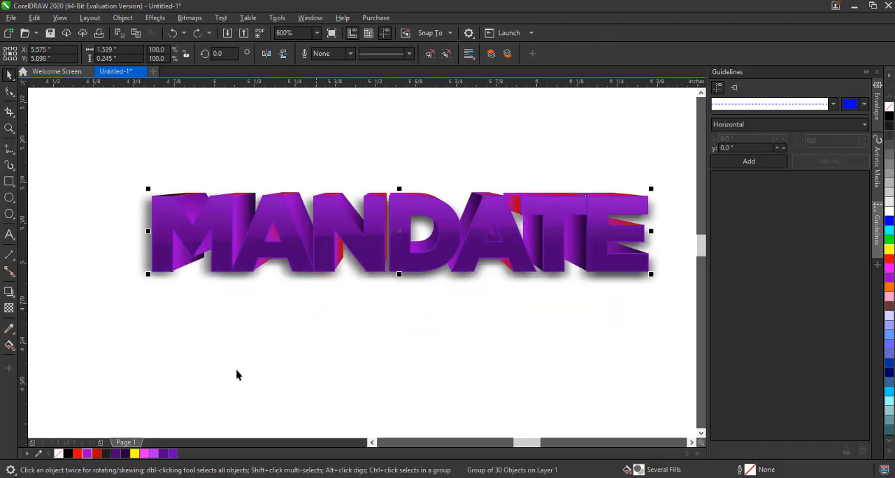
pyautogui.click(127, 456)
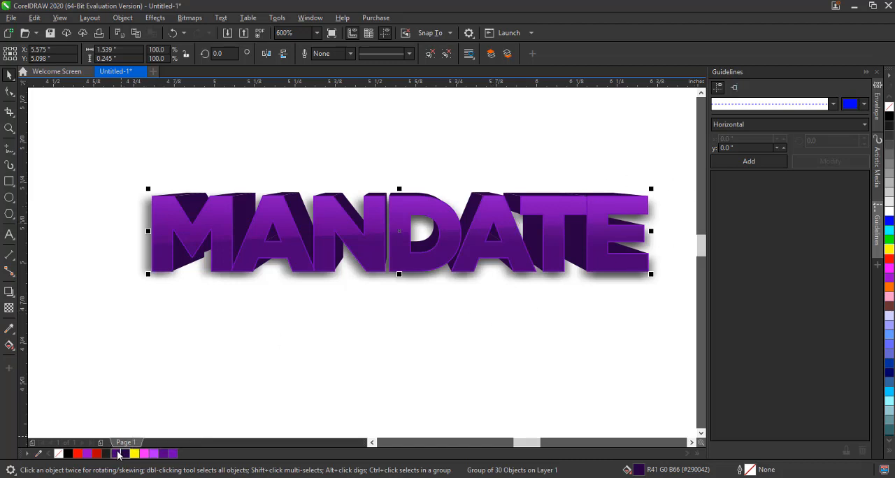
pyautogui.hotkey('ctrl', 'z')
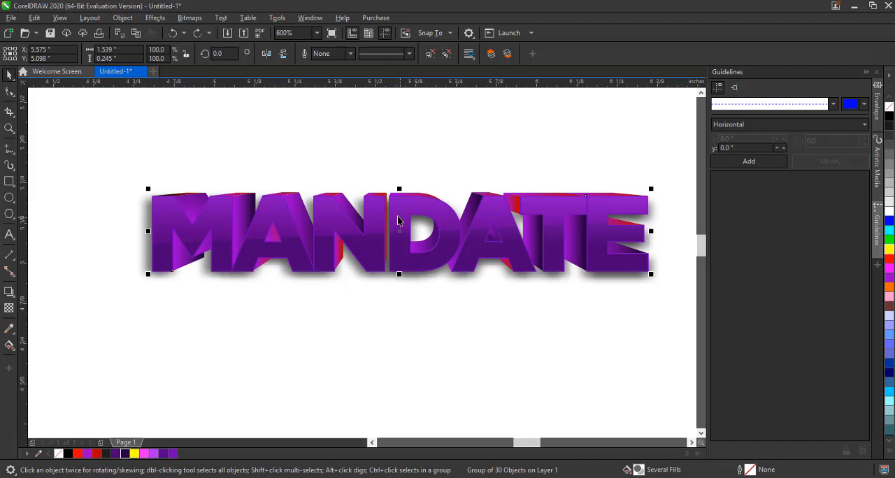
pyautogui.moveTo(399, 230); pyautogui.dragTo(399, 160)
pyautogui.hotkey('ctrl', 'z')
# Try several palette fills on the extrusion group, then undo them
pyautogui.click(167, 455)
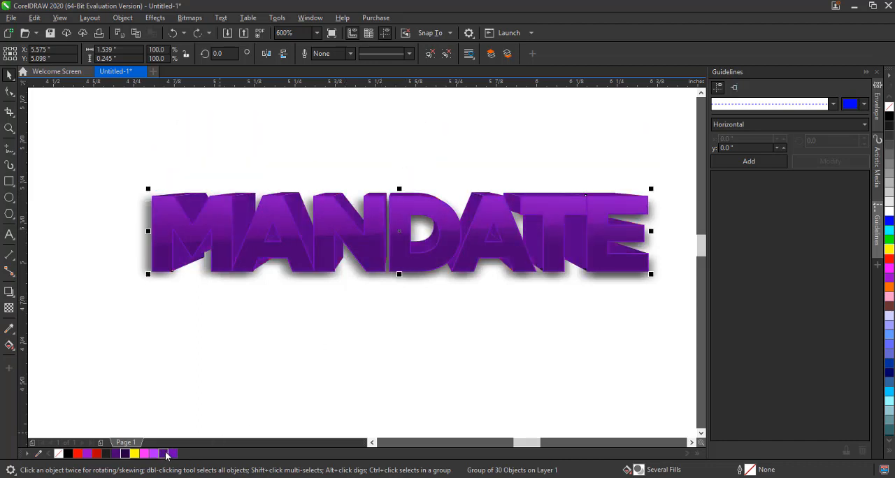
pyautogui.click(125, 455)
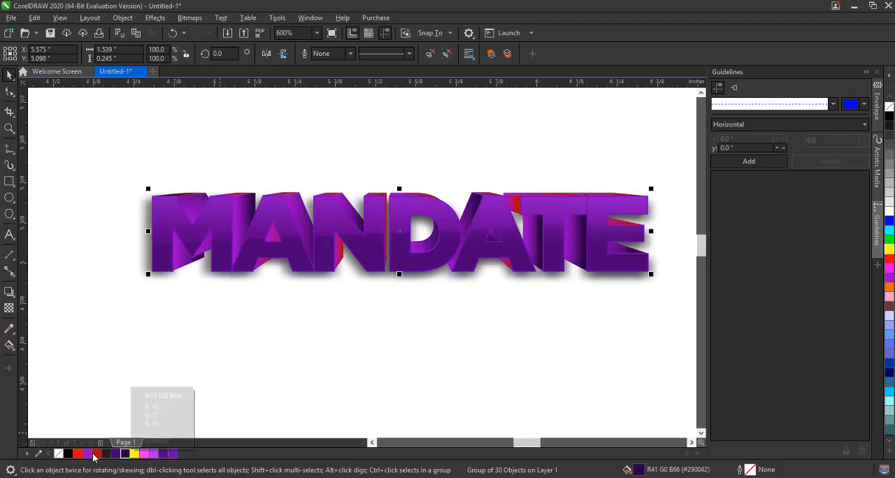
pyautogui.click(89, 454)
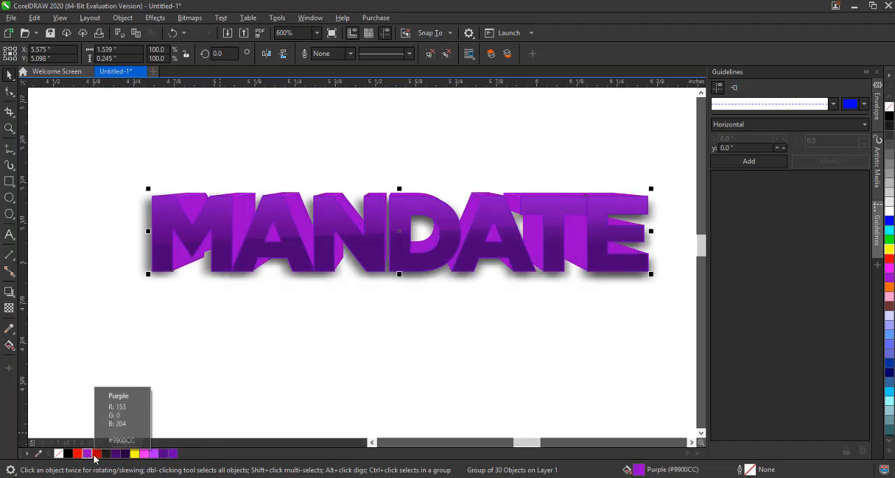
pyautogui.click(107, 455)
pyautogui.hotkey('ctrl', 'z')
pyautogui.hotkey('ctrl', 'z')
pyautogui.hotkey('ctrl', 'z')
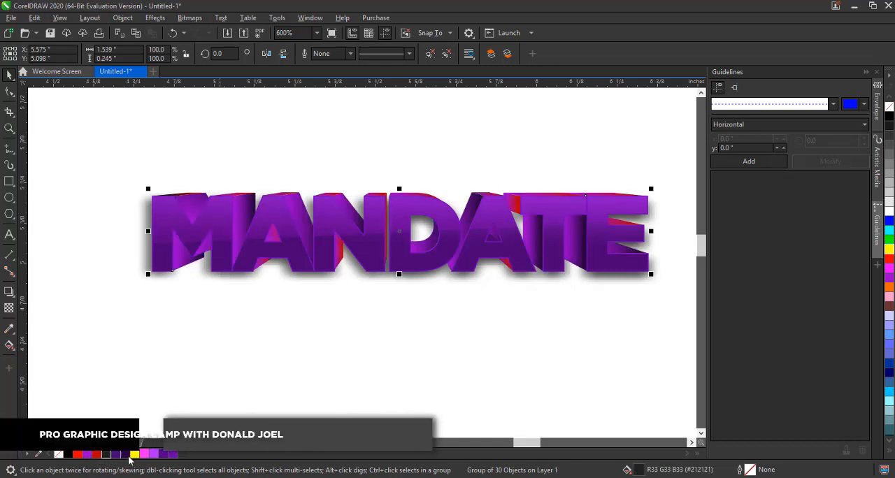
# Create a page-sized background rectangle behind the text design
pyautogui.click(403, 365)
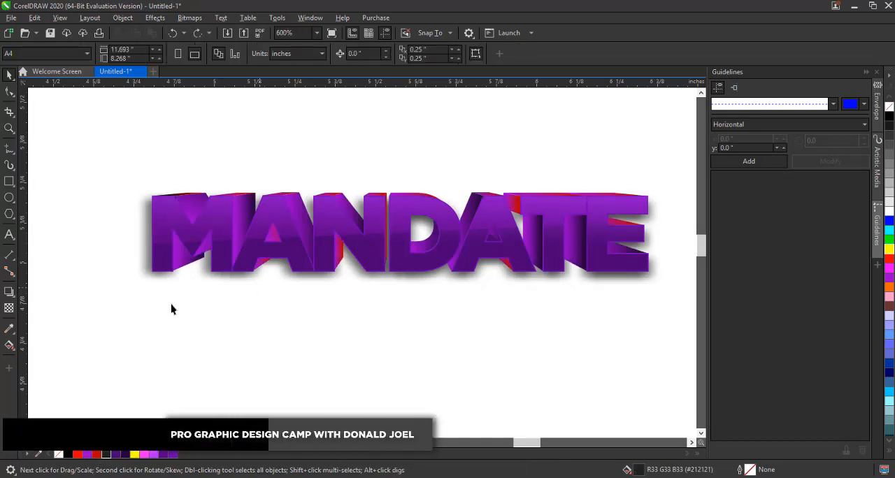
pyautogui.click(10, 182)
pyautogui.click(9, 75)
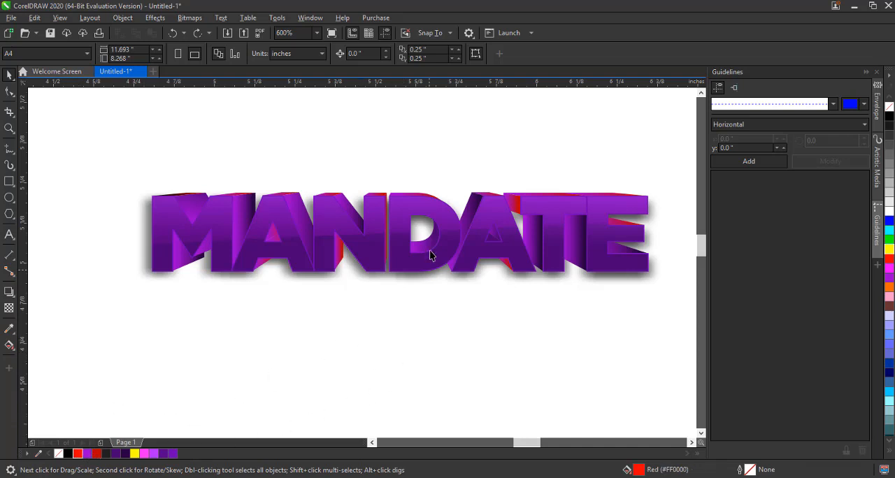
pyautogui.click(447, 243)
pyautogui.click(40, 196)
pyautogui.doubleClick(9, 182)
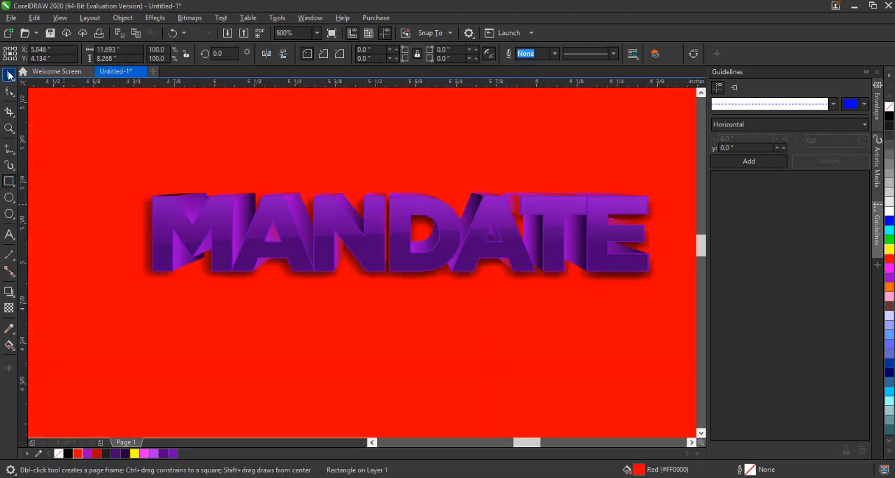
# Fill the background rectangle with gold (R255 G204 B0), trying pink and yellow swatches first
pyautogui.press('space')
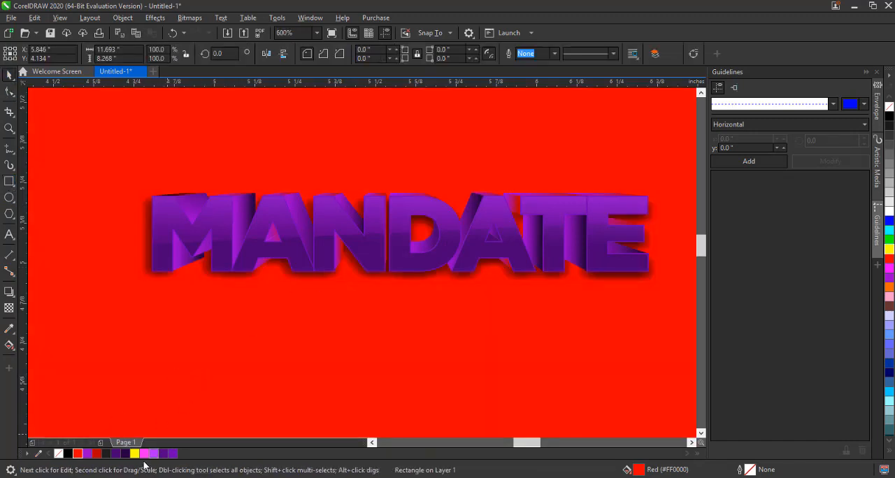
pyautogui.click(145, 455)
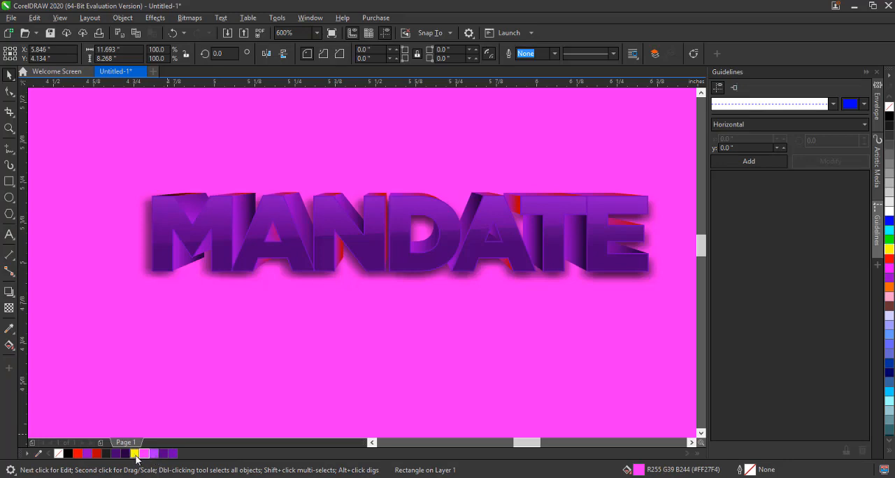
pyautogui.click(135, 455)
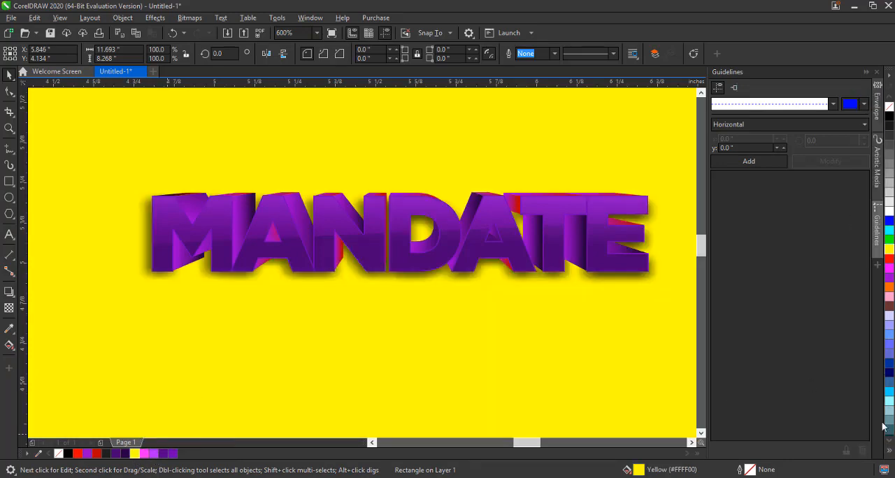
pyautogui.click(889, 447)
pyautogui.click(870, 365)
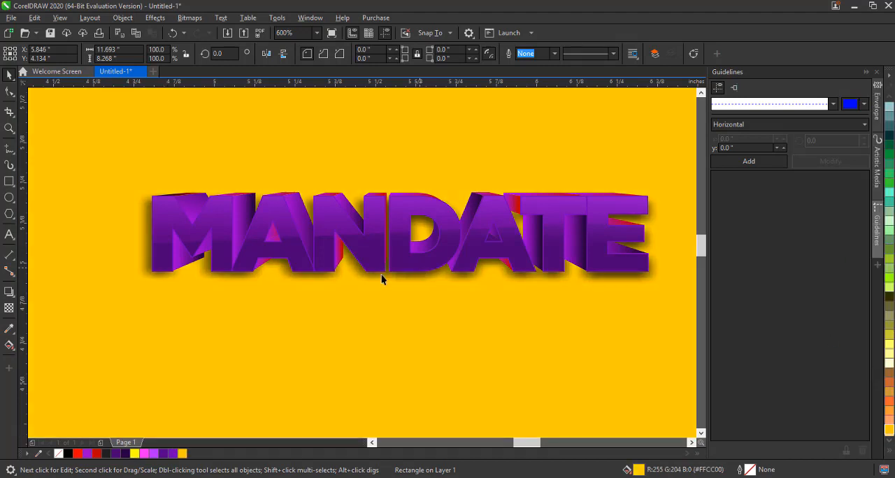
# Try a dark purple palette fill on a curve inside the text's PowerClip
pyautogui.click(273, 223)
pyautogui.keyDown('ctrl'); pyautogui.click(272, 223); pyautogui.keyUp('ctrl')
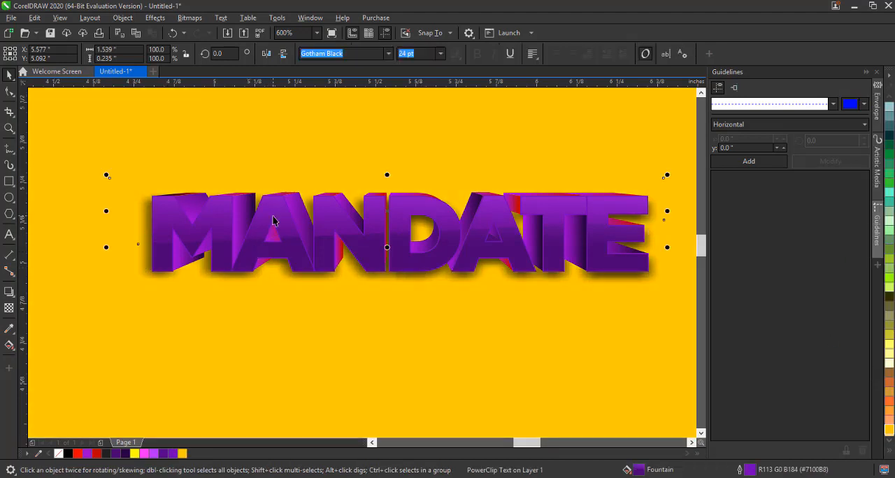
pyautogui.click(163, 454)
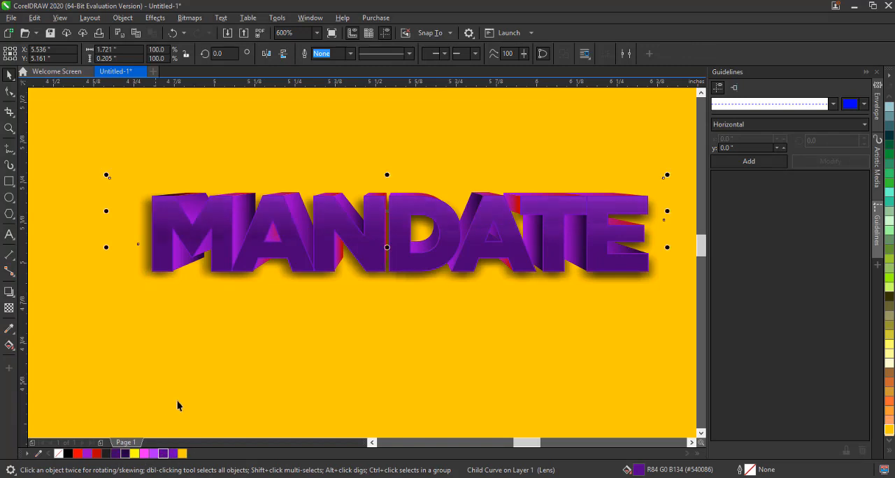
pyautogui.click(278, 281)
# Select all four text design objects and scale them down to about 84 percent
pyautogui.scroll(-2, 278, 282)
pyautogui.scroll(-1, 279, 284)
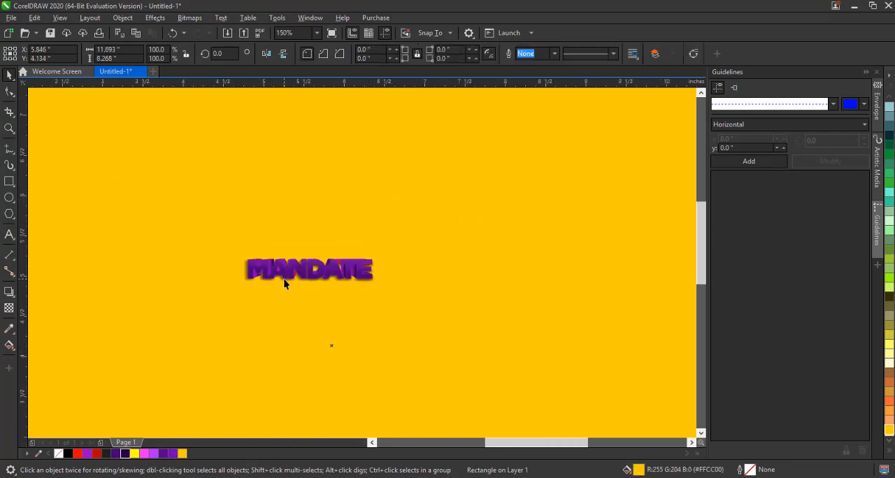
pyautogui.scroll(-1, 298, 288)
pyautogui.moveTo(63, 233); pyautogui.dragTo(402, 334)
pyautogui.moveTo(340, 290); pyautogui.dragTo(543, 395)
pyautogui.scroll(1, 238, 300)
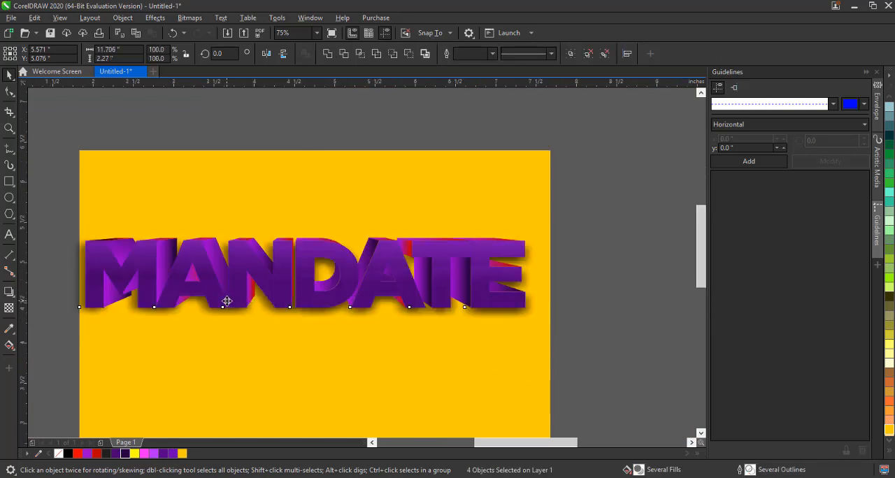
pyautogui.scroll(-1, 289, 254)
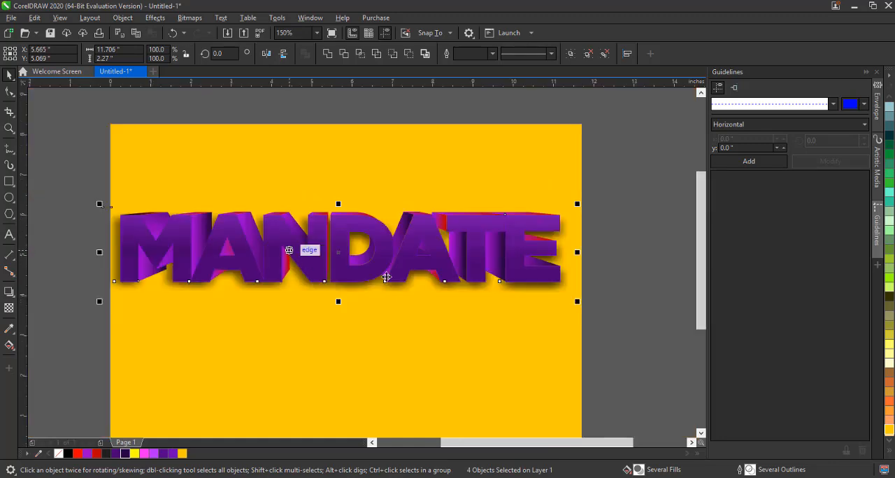
pyautogui.moveTo(578, 301); pyautogui.dragTo(539, 296)
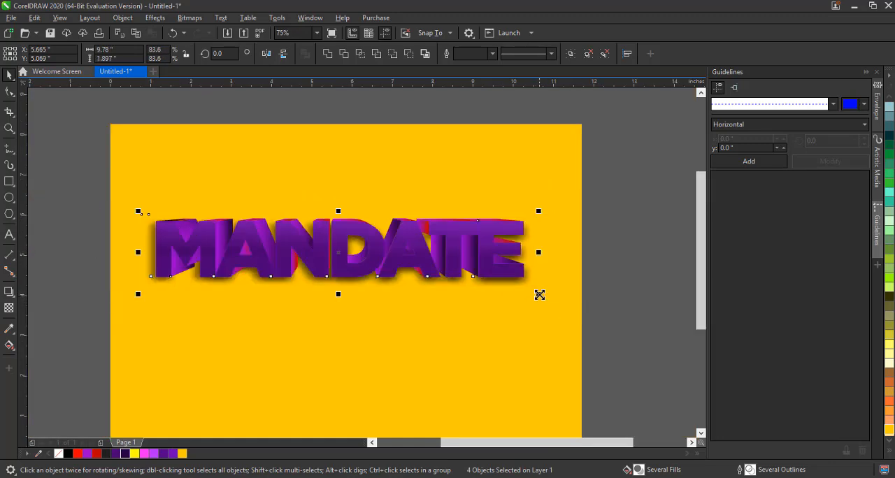
pyautogui.moveTo(404, 350); pyautogui.dragTo(406, 351)
pyautogui.scroll(1, 355, 367)
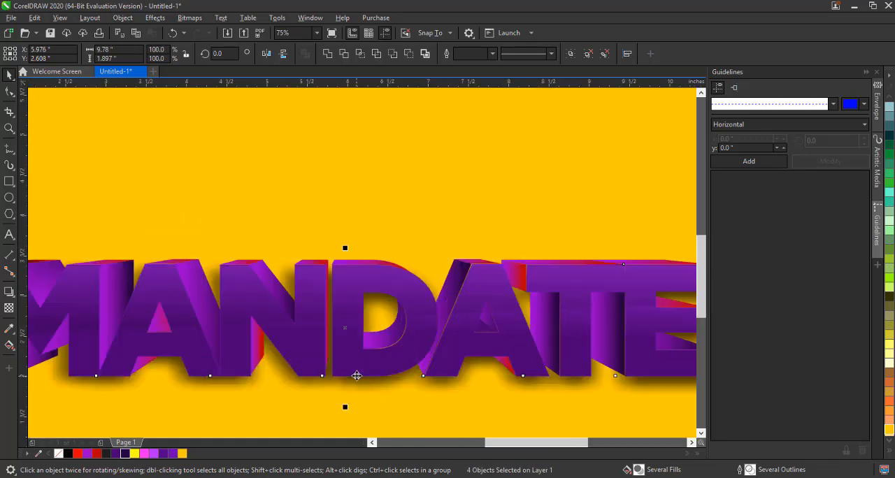
pyautogui.scroll(-1, 358, 400)
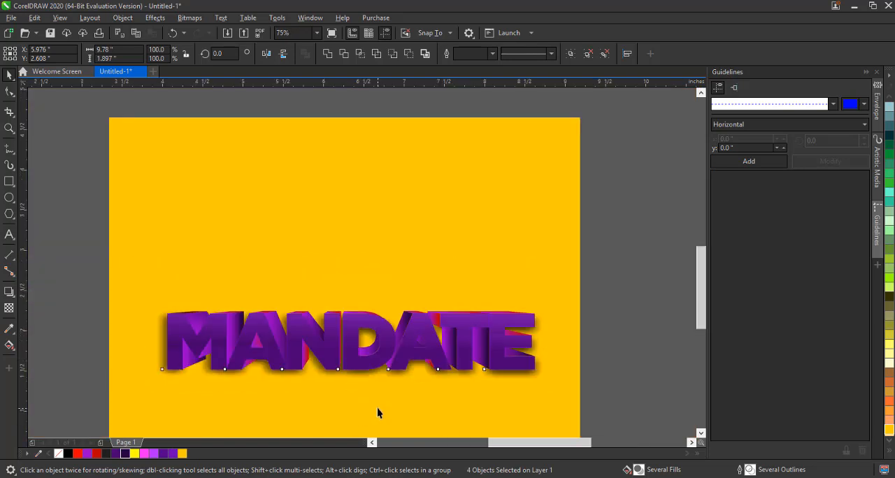
pyautogui.scroll(1, 377, 408)
pyautogui.scroll(-1, 372, 327)
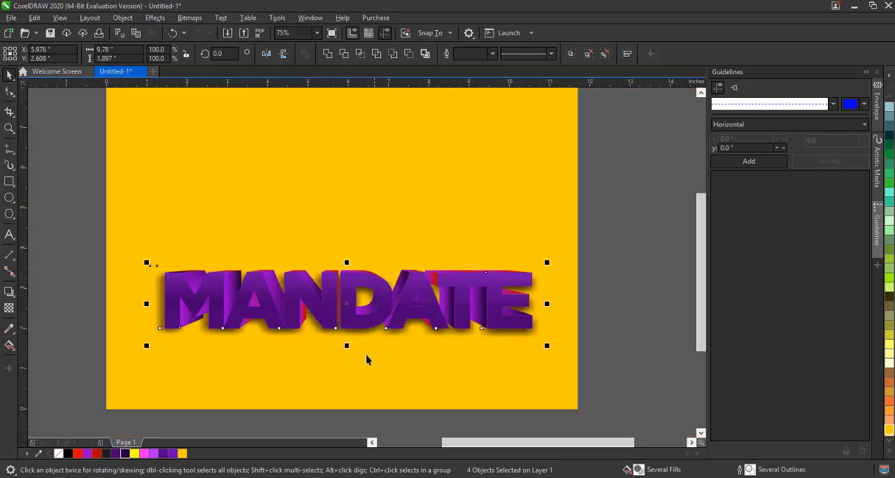
# Try dragging a copy of the text design upward, then undo the copy
pyautogui.click(366, 355)
pyautogui.moveTo(65, 221); pyautogui.dragTo(539, 349)
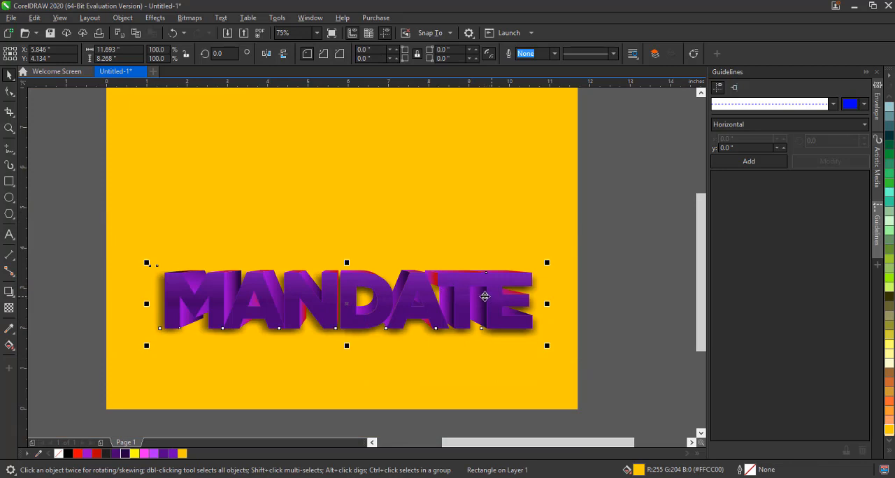
pyautogui.moveTo(483, 294); pyautogui.dragTo(511, 230)
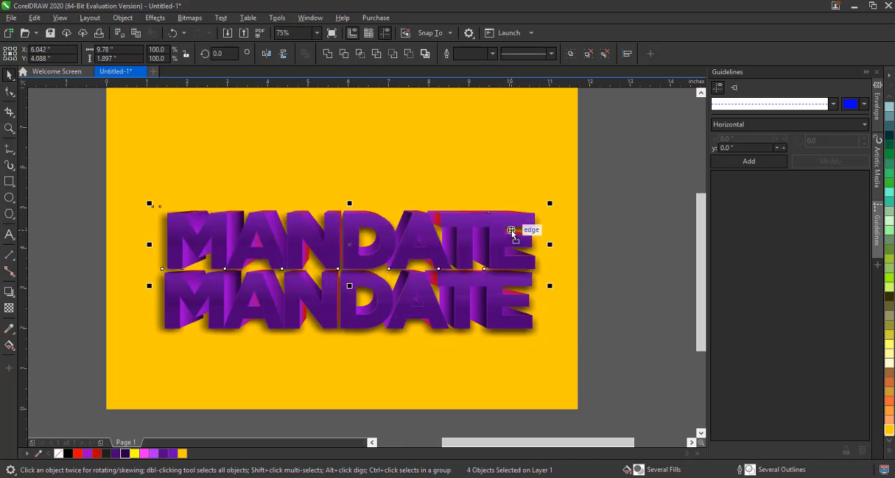
pyautogui.click(633, 295)
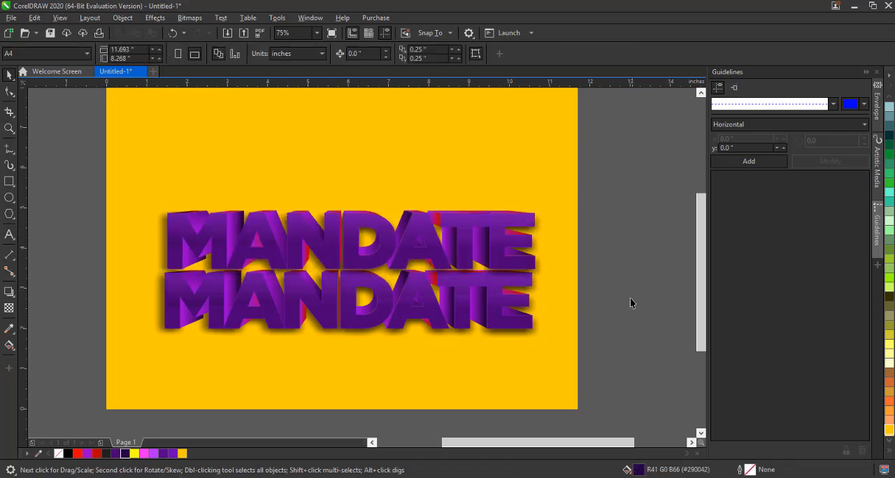
pyautogui.scroll(2, 327, 321)
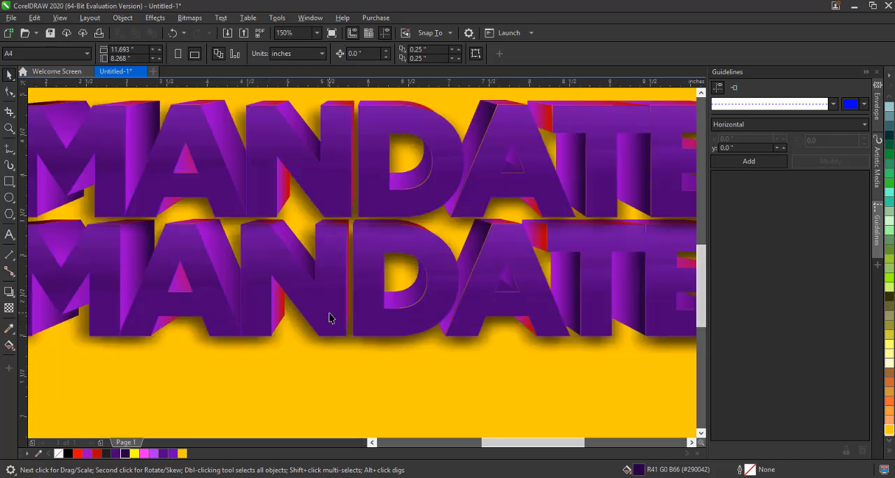
pyautogui.scroll(-2, 329, 318)
pyautogui.hotkey('ctrl', 'z')
pyautogui.hotkey('ctrl', 'z')
pyautogui.hotkey('ctrl', 'z')
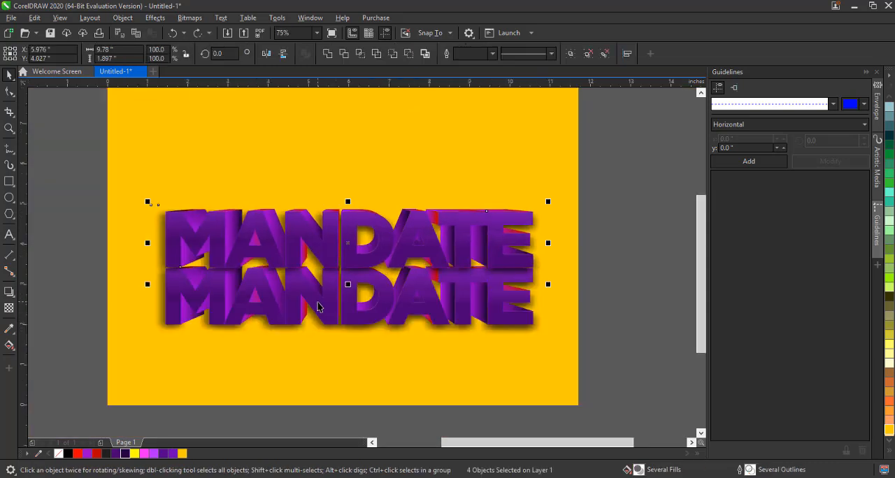
# Move the text design up near the top of the page
pyautogui.scroll(2, 318, 338)
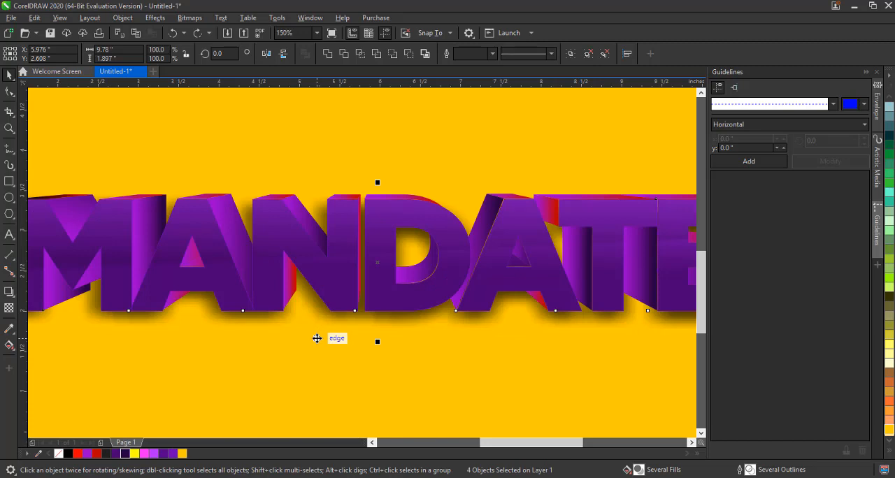
pyautogui.scroll(-2, 318, 339)
pyautogui.moveTo(373, 299); pyautogui.dragTo(379, 207)
pyautogui.moveTo(383, 179); pyautogui.dragTo(383, 133)
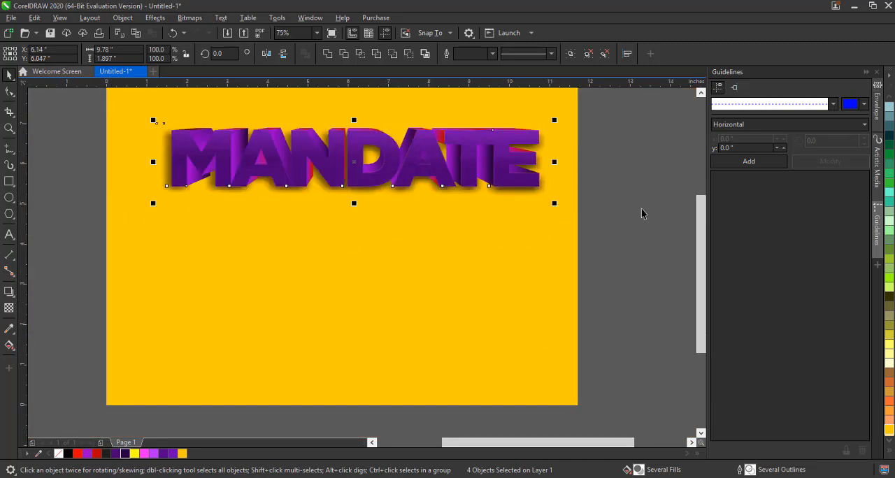
# Delete the gold background rectangle
pyautogui.click(436, 110)
pyautogui.click(499, 147)
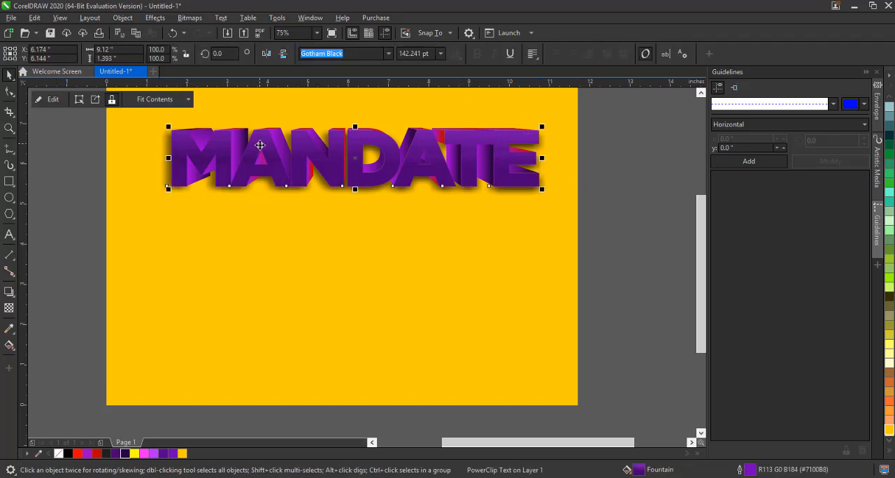
pyautogui.click(300, 309)
pyautogui.press('Delete')
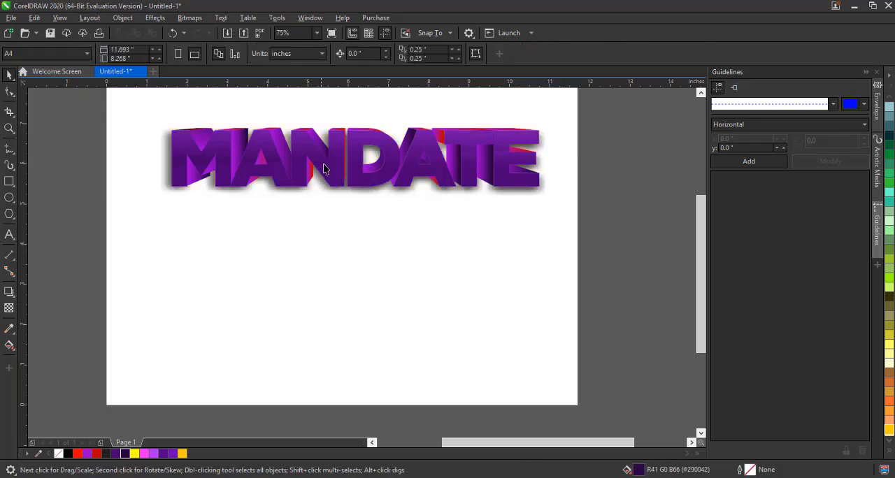
# Try dragging the face text out of the 3D design, then undo it
pyautogui.click(326, 165)
pyautogui.moveTo(333, 159); pyautogui.dragTo(337, 235)
pyautogui.hotkey('ctrl', 'z')
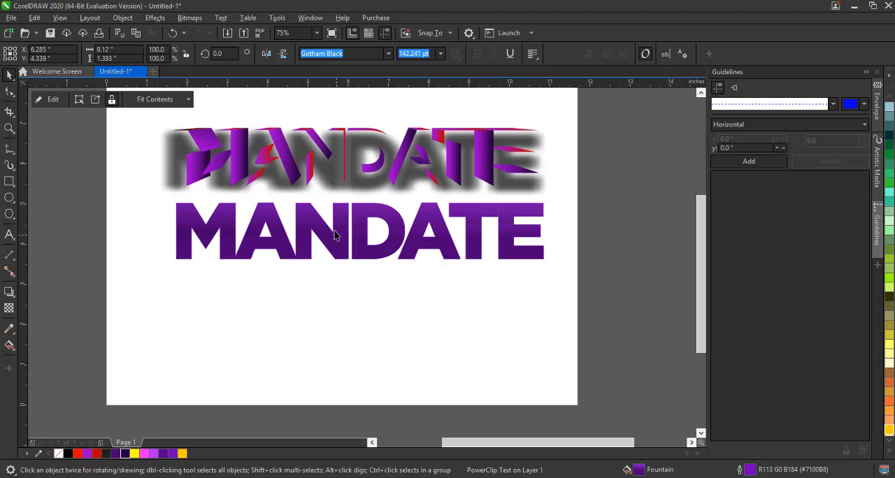
# Drag a copy of the flat face text below, then group and delete the 3D design
pyautogui.rightClick(325, 287)
pyautogui.moveTo(327, 162); pyautogui.dragTo(329, 285)
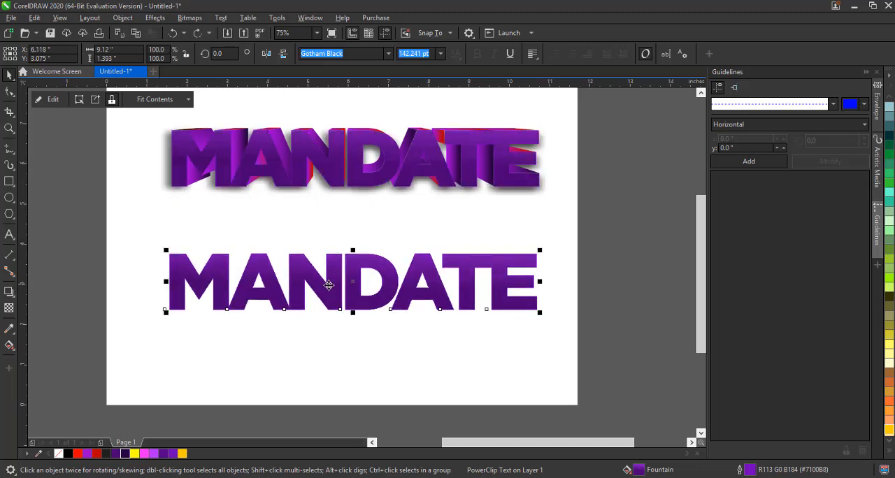
pyautogui.moveTo(595, 117); pyautogui.dragTo(31, 244)
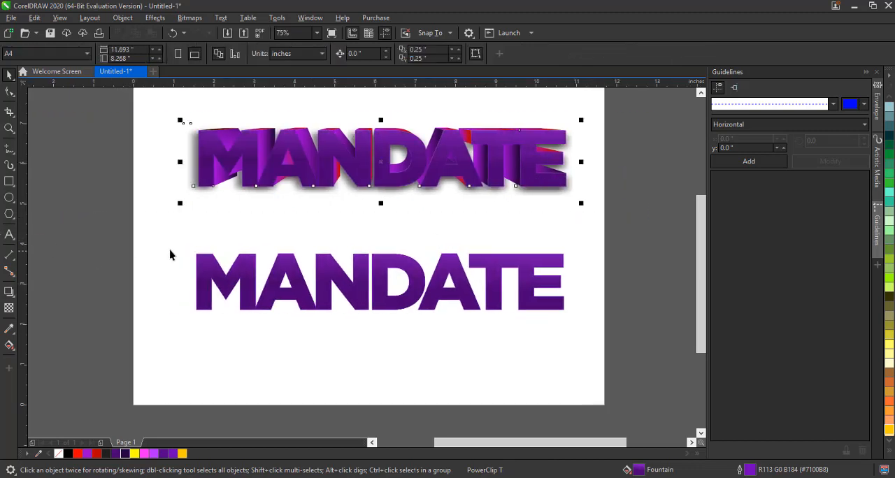
pyautogui.hotkey('ctrl', 'g')
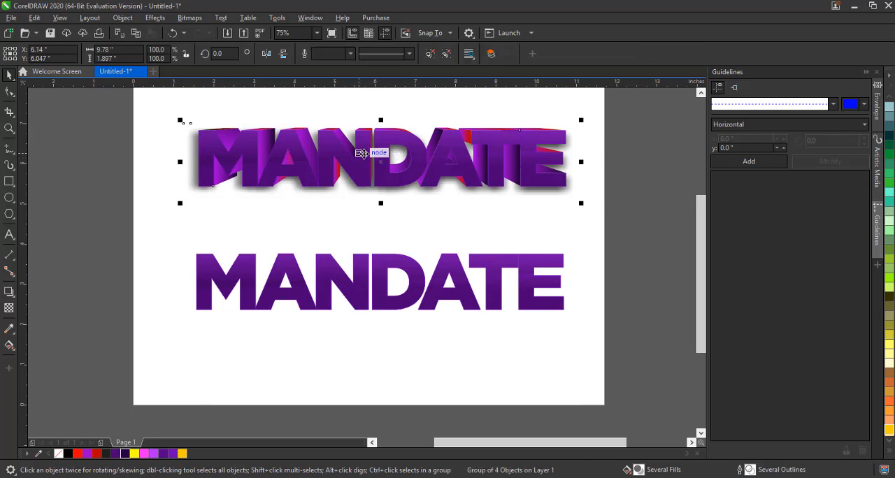
pyautogui.press('Delete')
# Move the flat MANDATE text up and change its font to Bebas Kai
pyautogui.click(400, 263)
pyautogui.moveTo(400, 263); pyautogui.dragTo(365, 184)
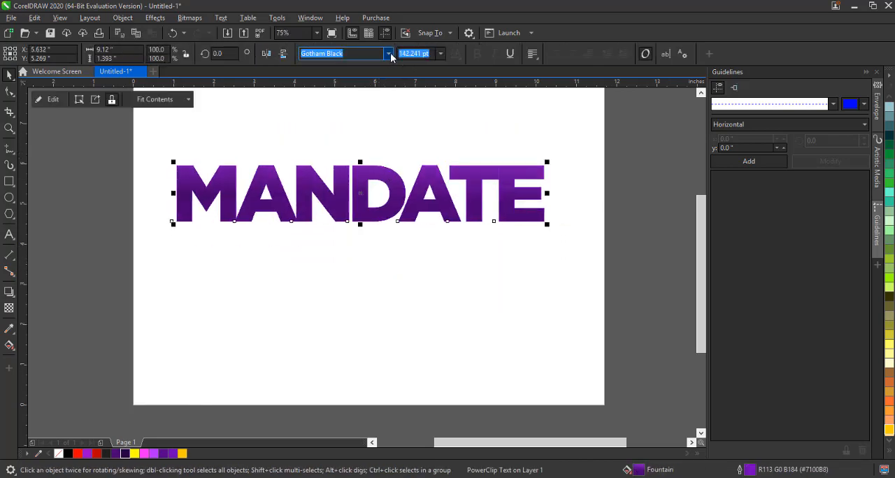
pyautogui.click(389, 54)
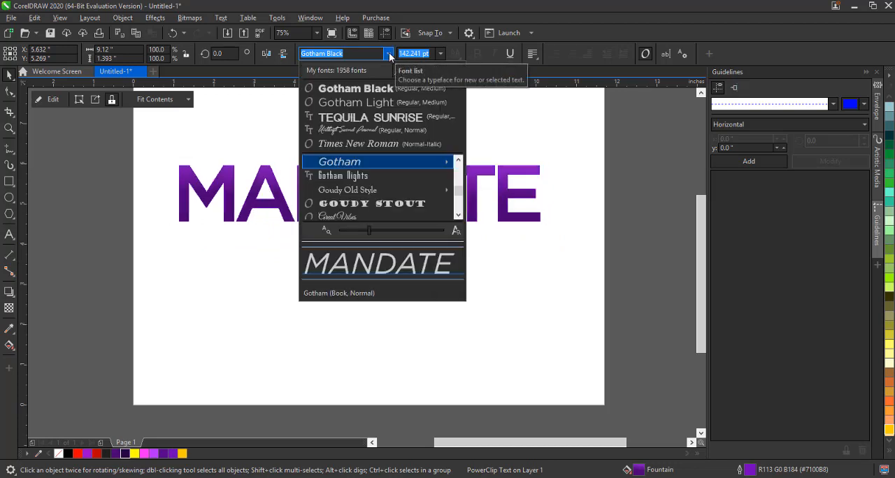
pyautogui.write('be')
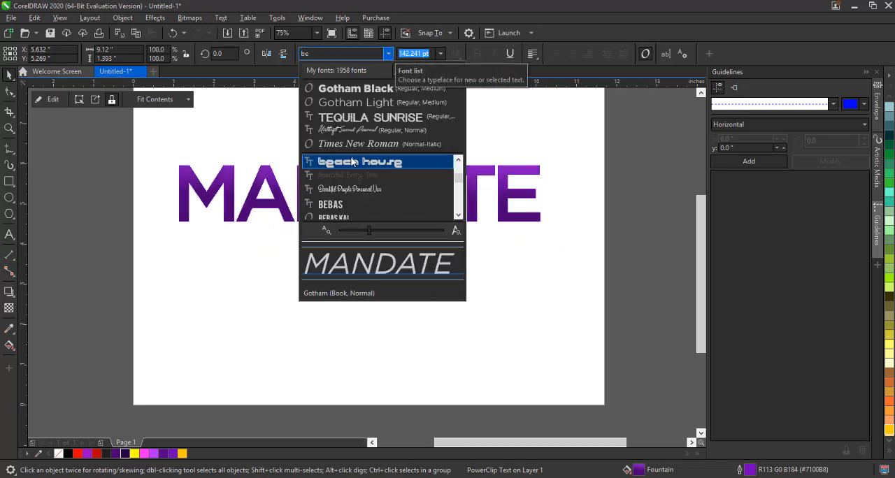
pyautogui.click(352, 216)
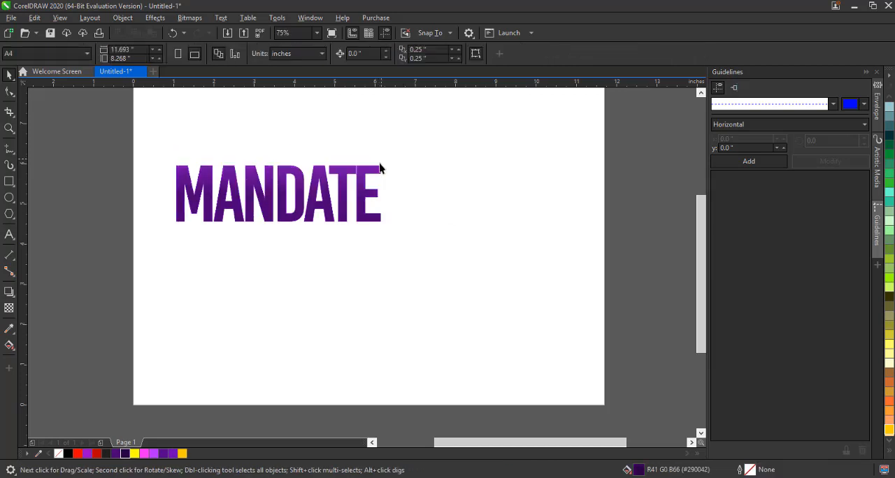
# Move the MANDATE text slightly right and set its PowerClip frame type to None, accepting the warning
pyautogui.click(343, 180)
pyautogui.moveTo(343, 181); pyautogui.dragTo(403, 177)
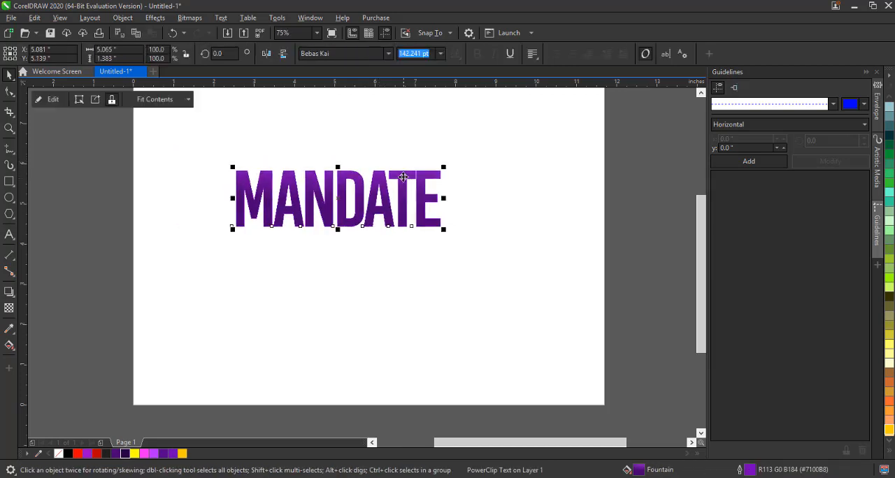
pyautogui.rightClick(403, 176)
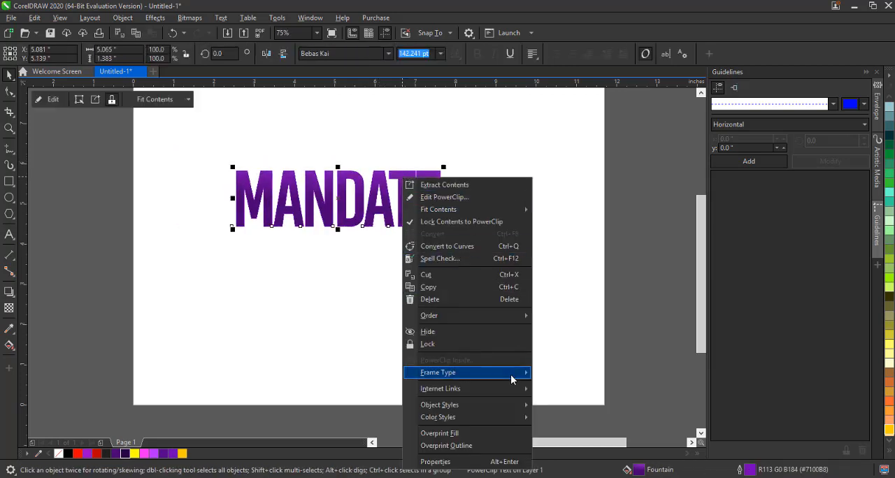
pyautogui.moveTo(514, 373)
pyautogui.click(559, 401)
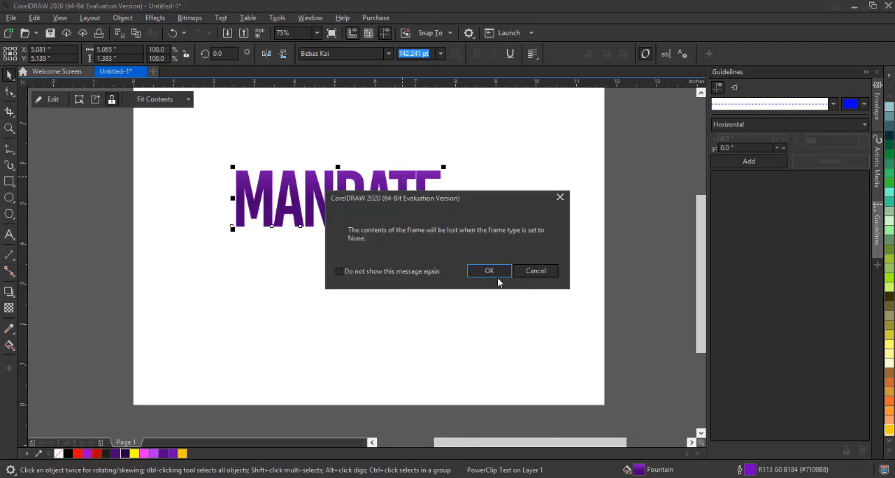
pyautogui.click(481, 269)
# Enlarge the MANDATE text to about 219 pt, switch its font to Bebas Neue and nudge it down
pyautogui.moveTo(445, 165); pyautogui.dragTo(553, 96)
pyautogui.click(388, 54)
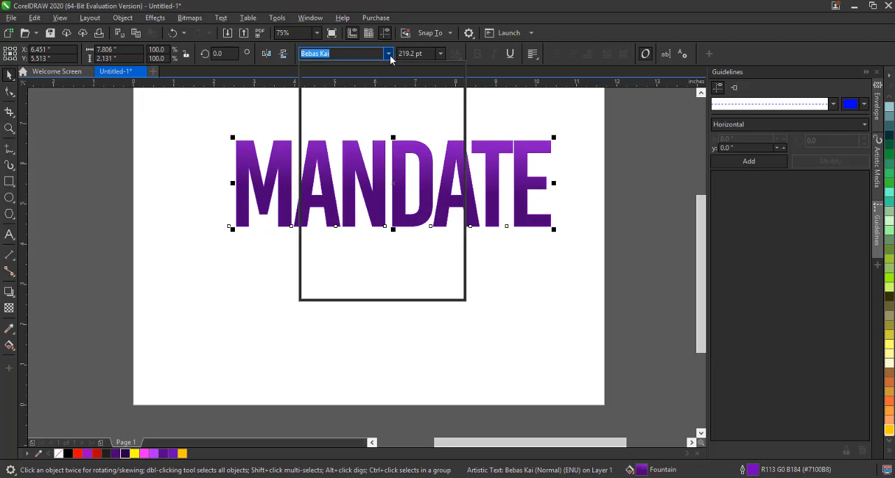
pyautogui.press('Escape')
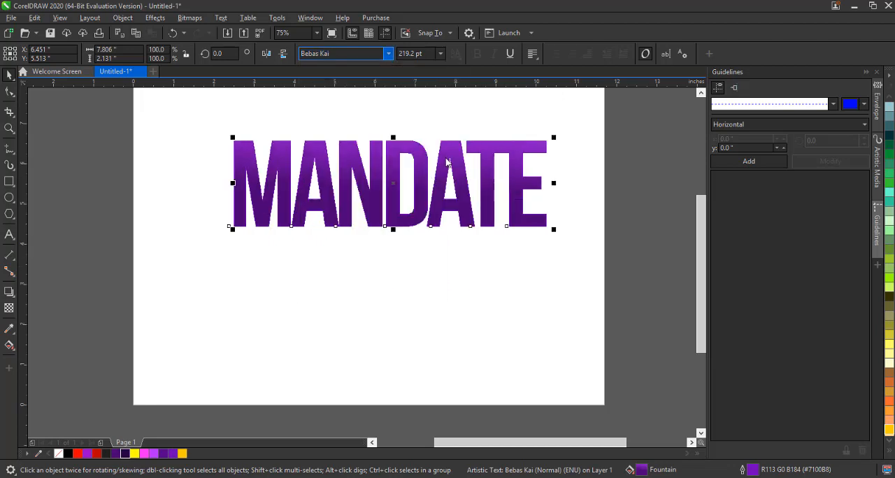
pyautogui.moveTo(448, 158)
pyautogui.mouseDown()
pyautogui.moveTo(438, 179)
pyautogui.moveTo(442, 170)
pyautogui.mouseUp()
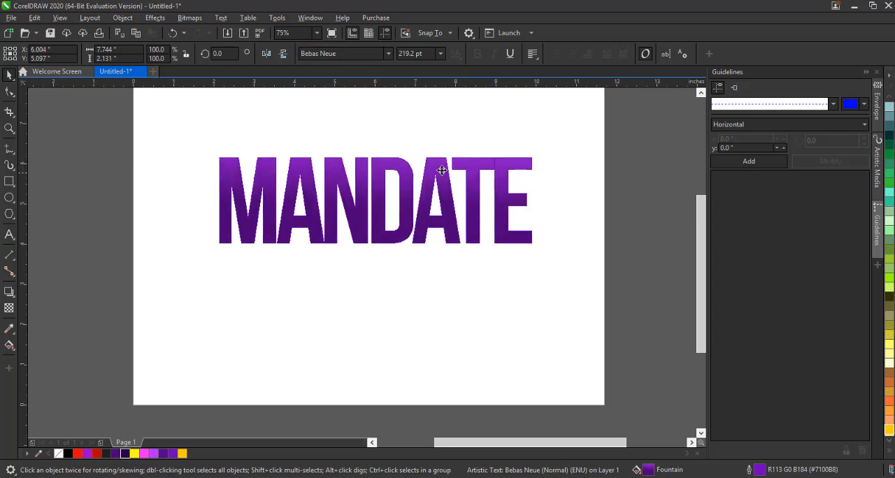
# Open the Envelope docker for the selected text and return to the Pick tool
pyautogui.click(155, 19)
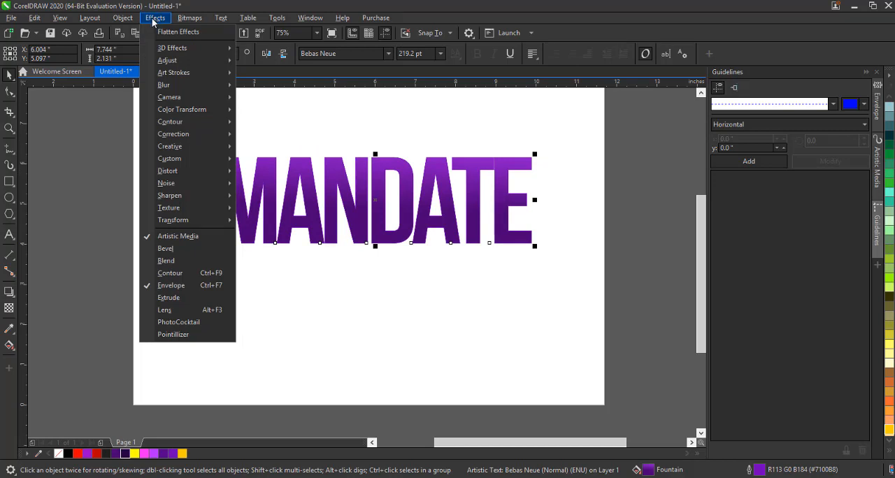
pyautogui.moveTo(129, 25)
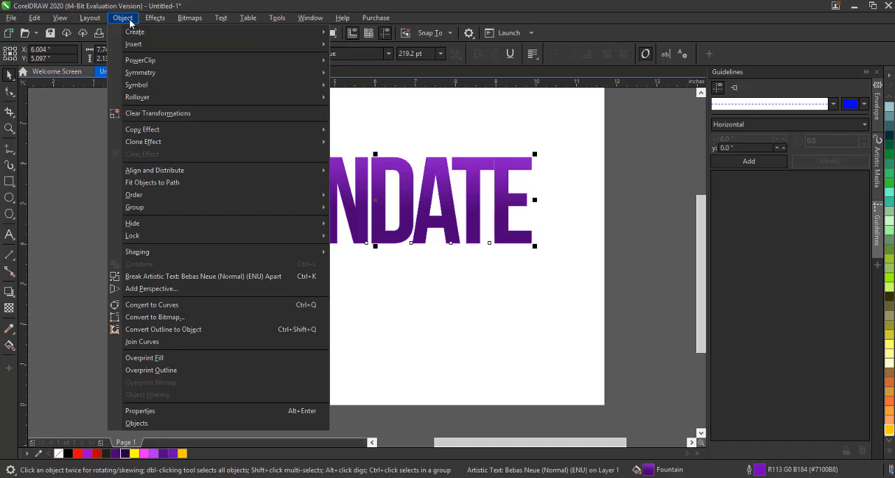
pyautogui.moveTo(159, 24)
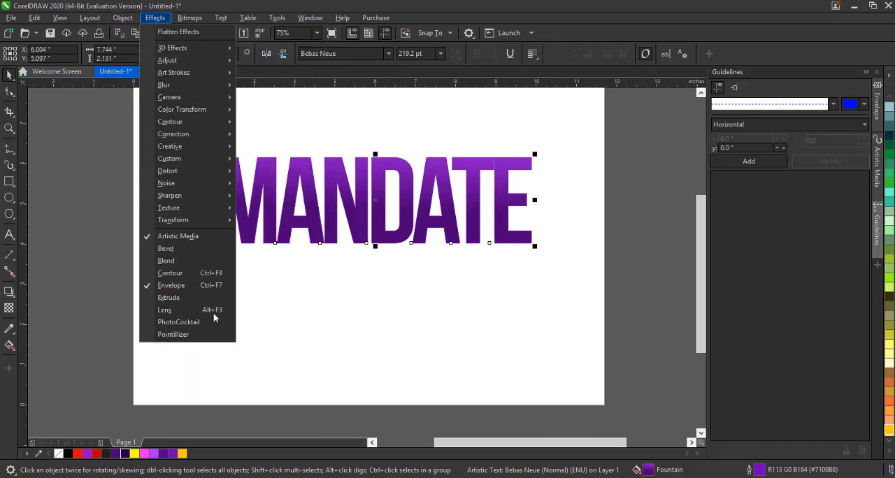
pyautogui.click(186, 286)
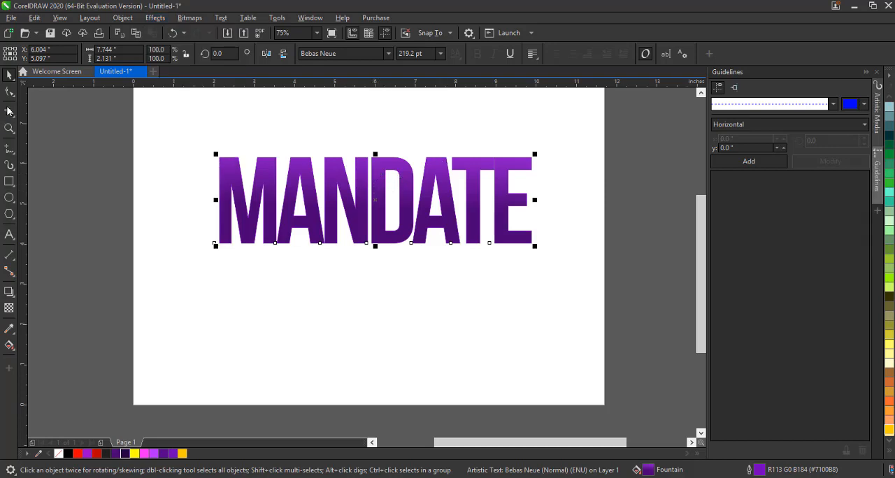
pyautogui.click(10, 90)
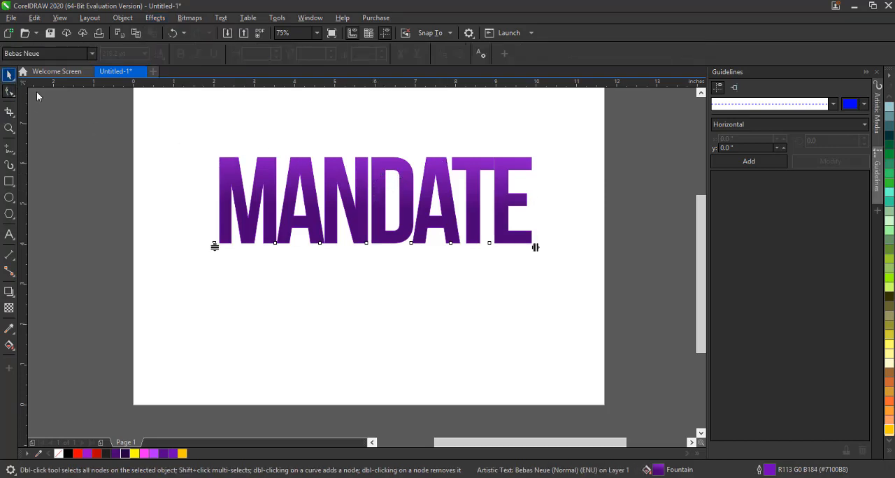
pyautogui.press('space')
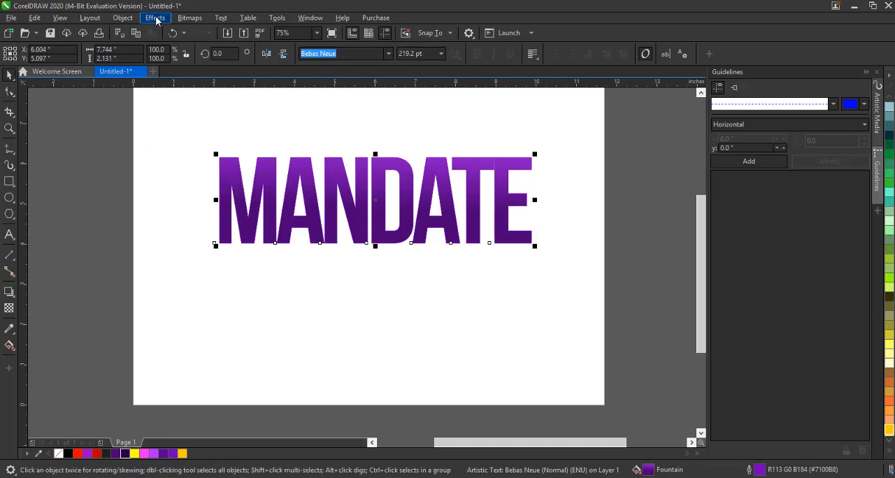
pyautogui.click(156, 18)
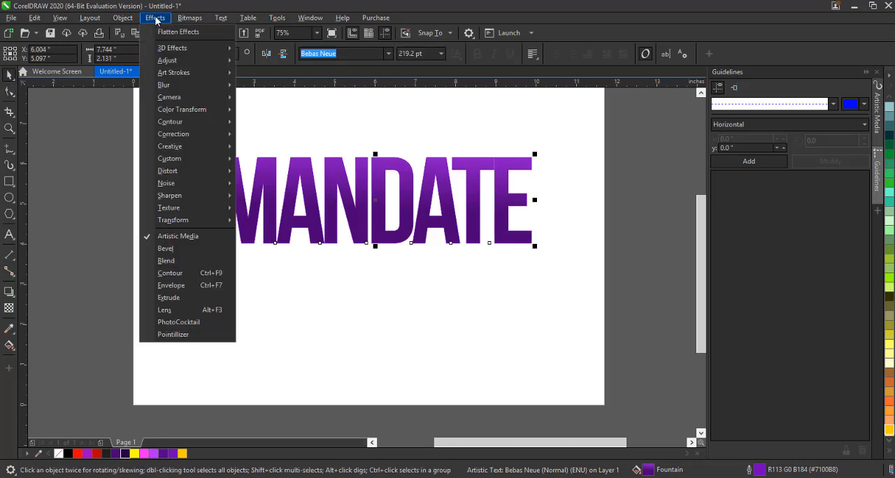
pyautogui.click(177, 287)
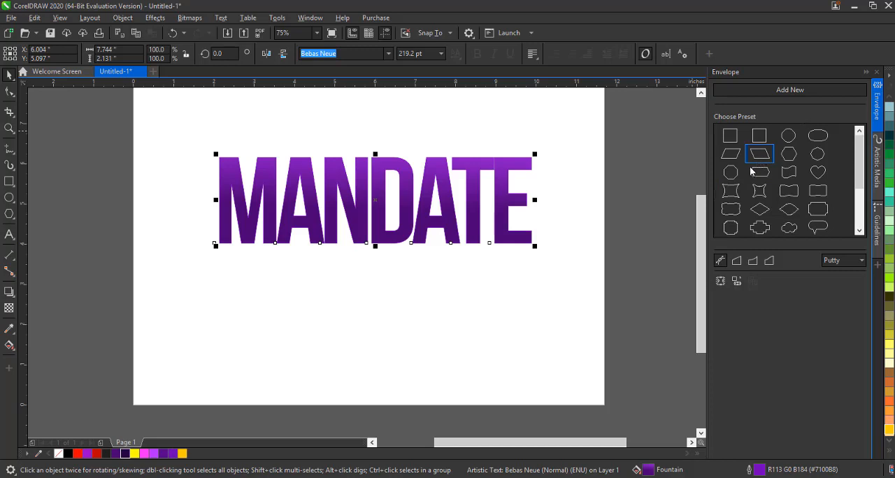
pyautogui.click(733, 142)
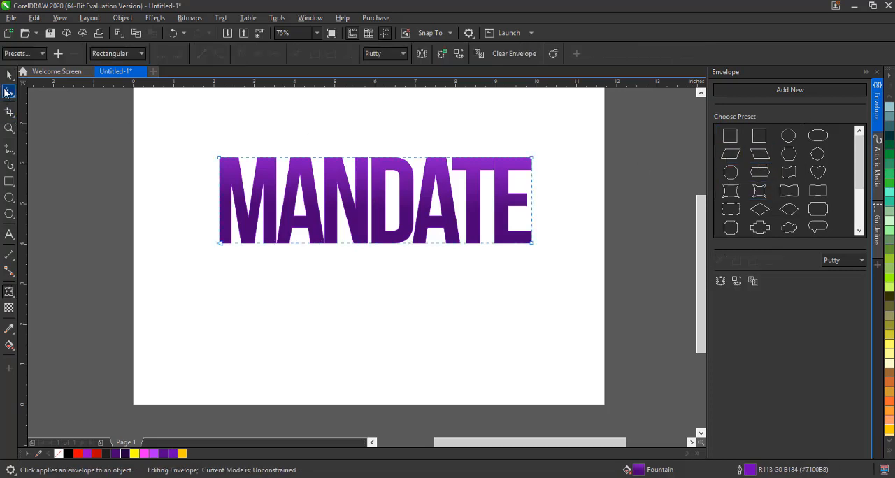
pyautogui.click(8, 75)
pyautogui.click(9, 75)
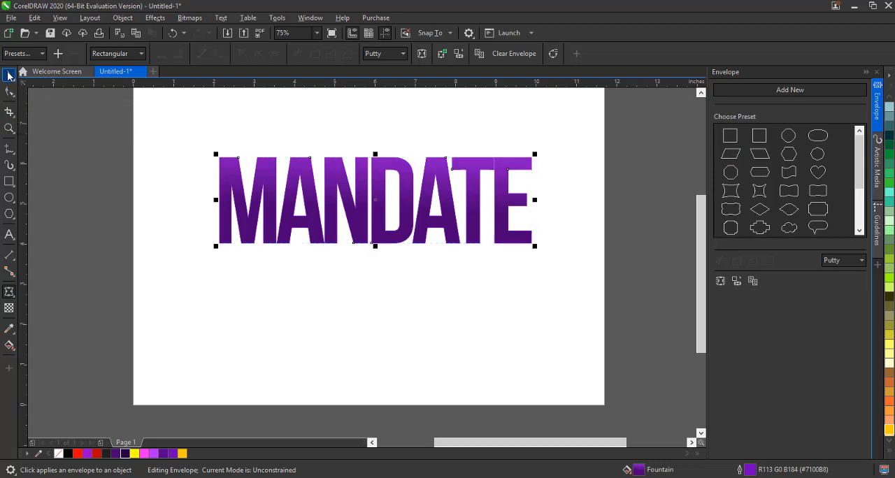
# Apply the slanted parallelogram envelope preset and drag its corner nodes to tilt the text into perspective
pyautogui.click(760, 155)
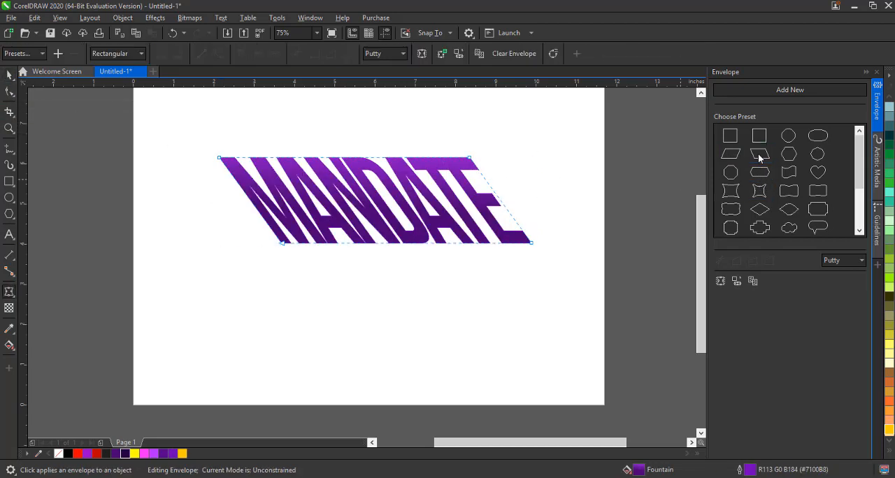
pyautogui.moveTo(282, 243); pyautogui.dragTo(236, 319)
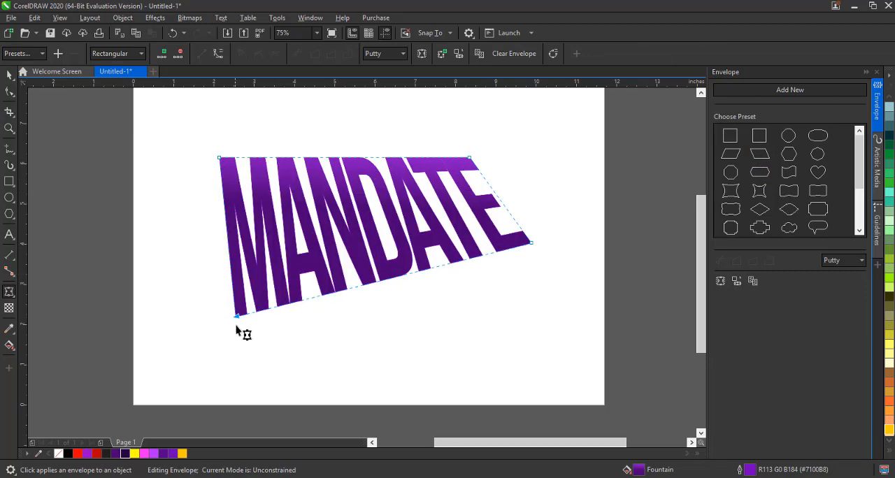
pyautogui.hotkey('ctrl', 'z')
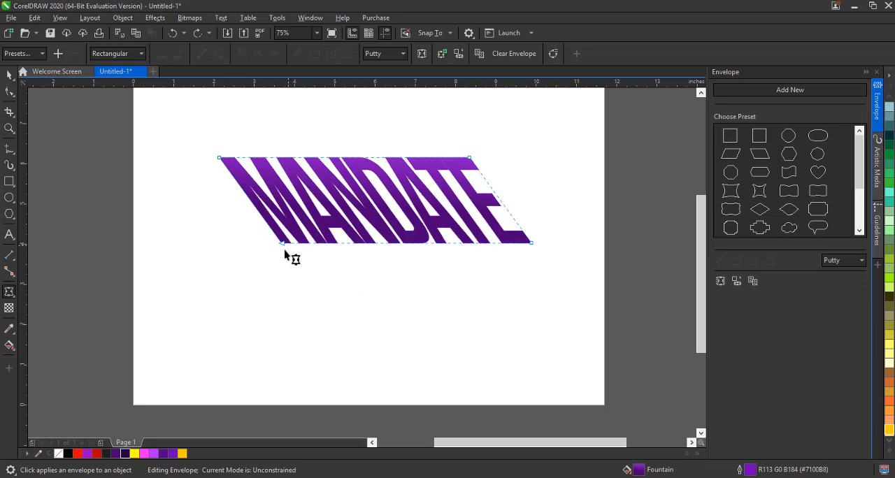
pyautogui.moveTo(283, 245); pyautogui.dragTo(179, 345)
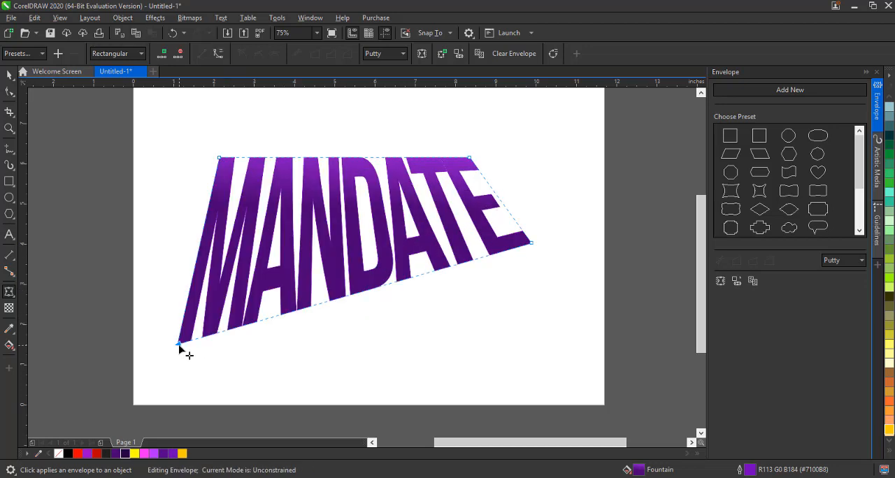
pyautogui.moveTo(470, 159); pyautogui.dragTo(519, 125)
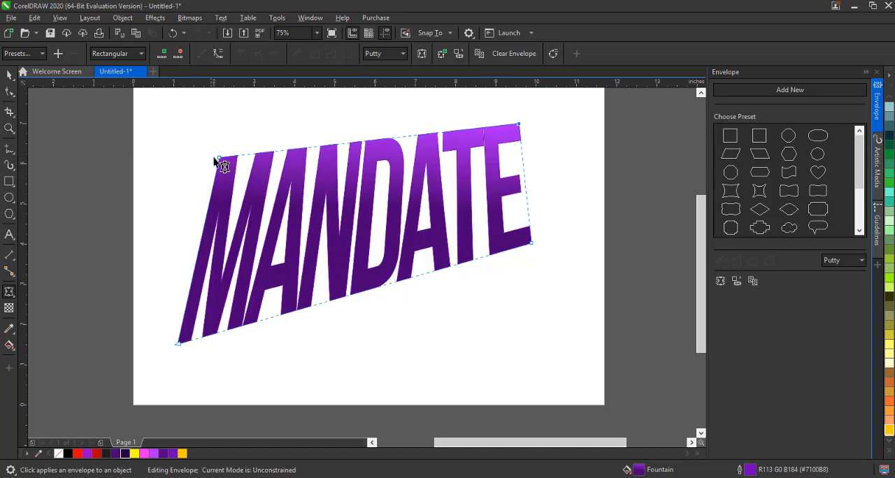
pyautogui.moveTo(219, 158); pyautogui.dragTo(210, 137)
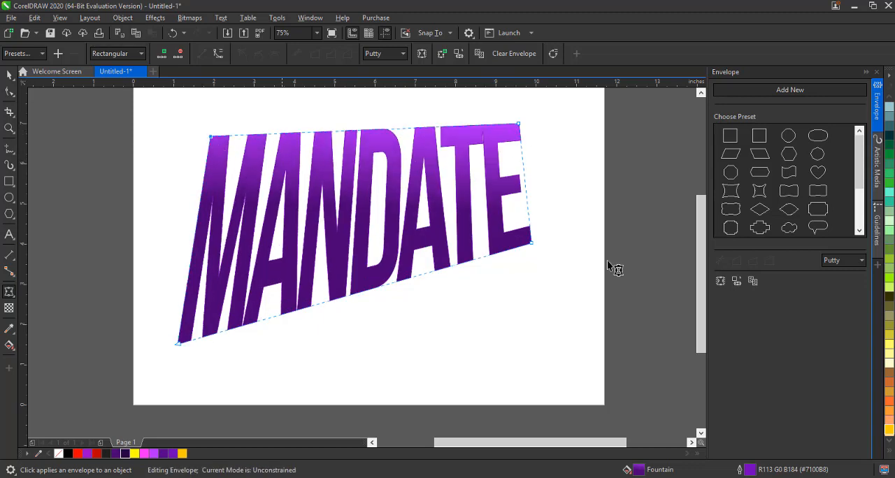
pyautogui.moveTo(531, 245)
pyautogui.mouseDown()
pyautogui.moveTo(473, 219)
pyautogui.moveTo(549, 166)
pyautogui.moveTo(560, 209)
pyautogui.moveTo(536, 233)
pyautogui.mouseUp()
# Undo the envelope edits, the enlargement and the font change
pyautogui.hotkey('ctrl', 'z')
pyautogui.hotkey('ctrl', 'z')
pyautogui.hotkey('ctrl', 'z')
pyautogui.hotkey('ctrl', 'z')
pyautogui.hotkey('ctrl', 'z')
pyautogui.hotkey('ctrl', 'z')
pyautogui.hotkey('ctrl', 'z')
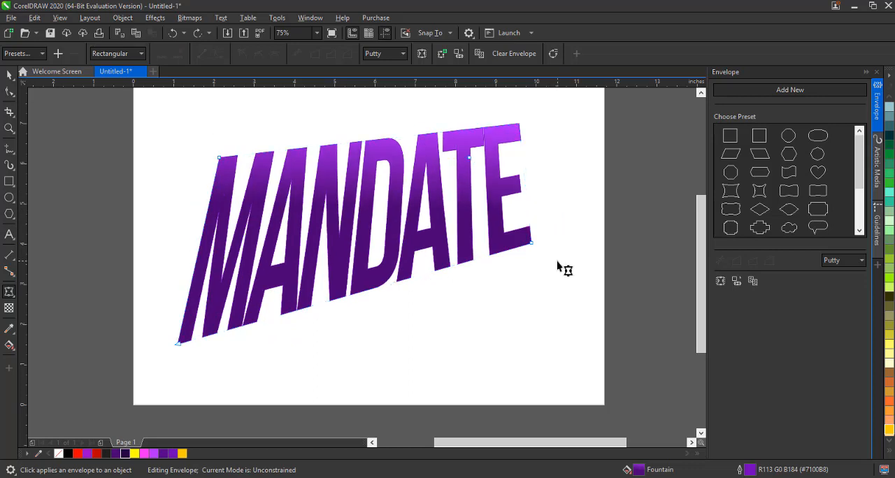
pyautogui.hotkey('ctrl', 'z')
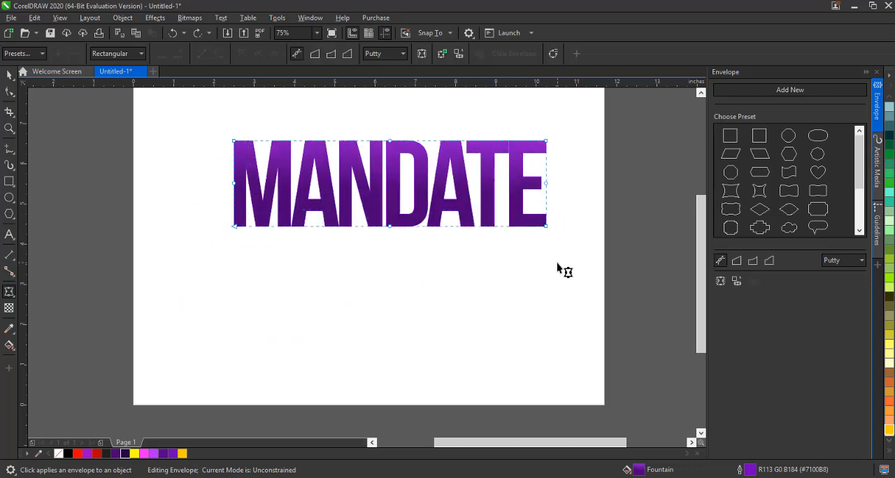
pyautogui.hotkey('ctrl', 'z')
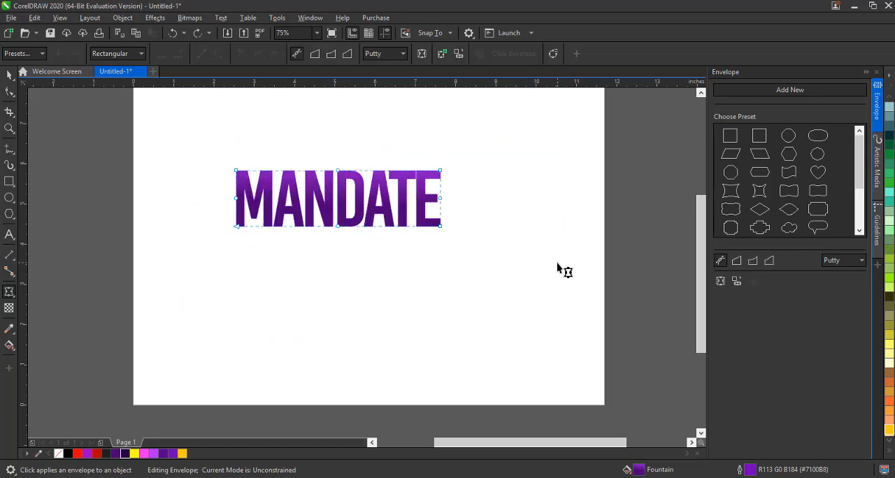
# Clear the transformations on the MANDATE text
pyautogui.click(153, 19)
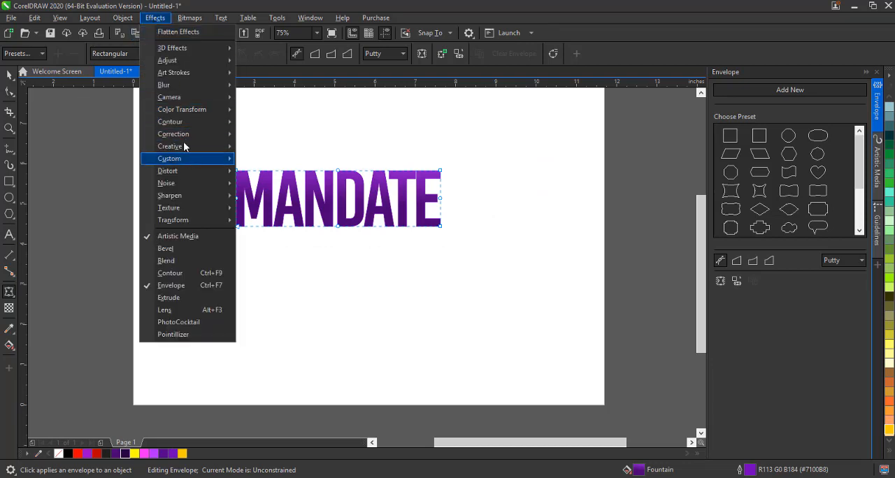
pyautogui.click(80, 29)
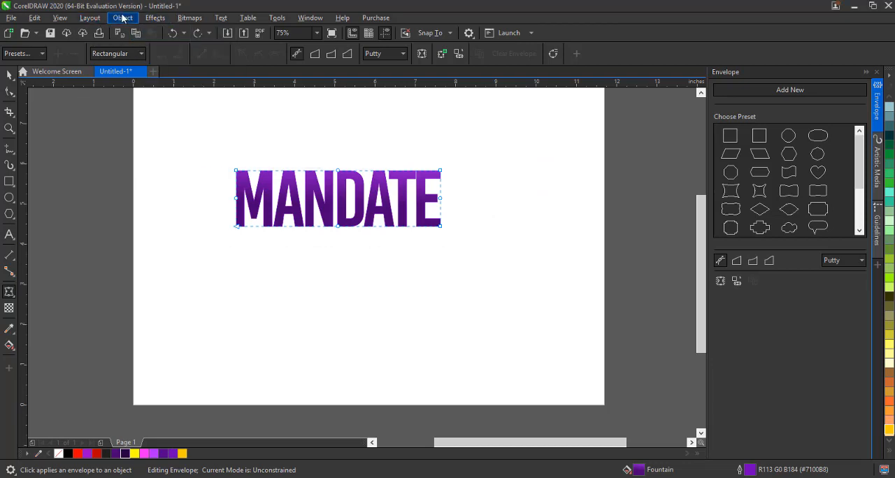
pyautogui.click(122, 18)
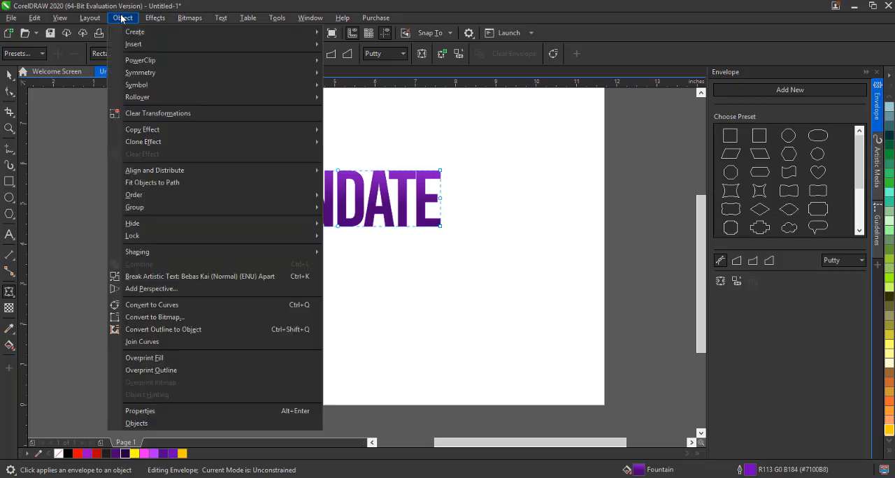
pyautogui.click(174, 117)
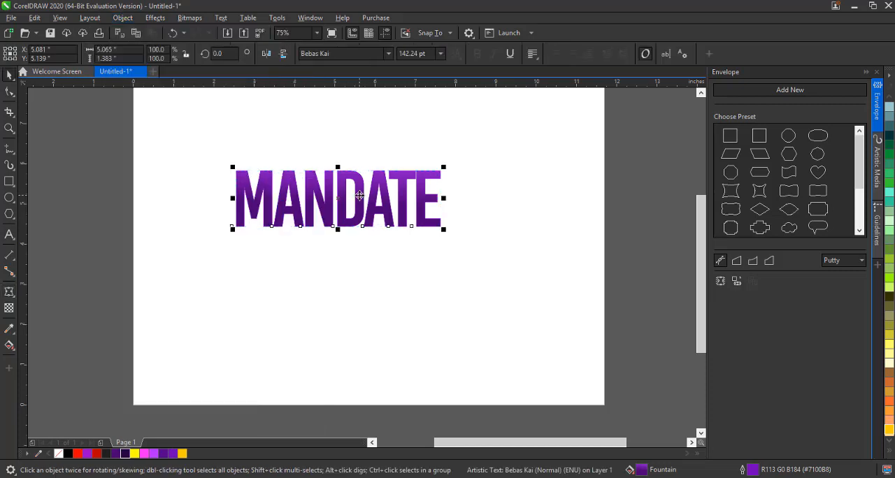
# Move the MANDATE text toward the page centre and activate the Envelope tool on it
pyautogui.moveTo(358, 196); pyautogui.dragTo(411, 230)
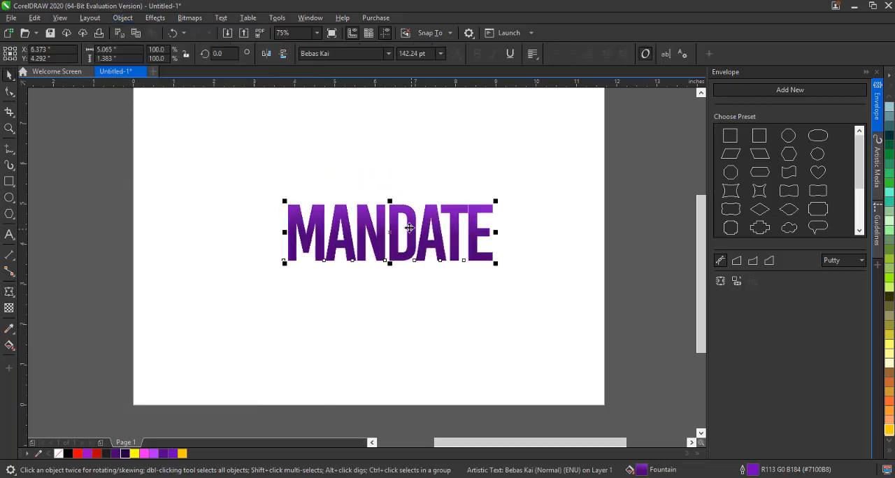
pyautogui.click(156, 19)
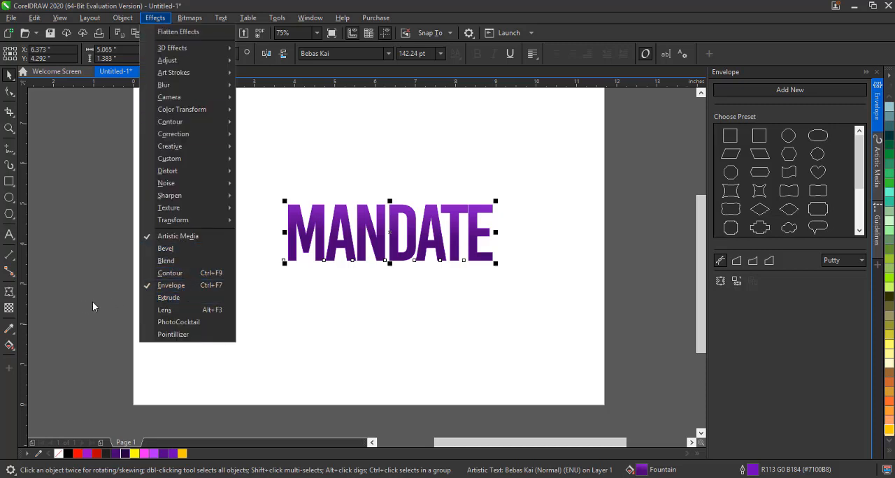
pyautogui.click(32, 297)
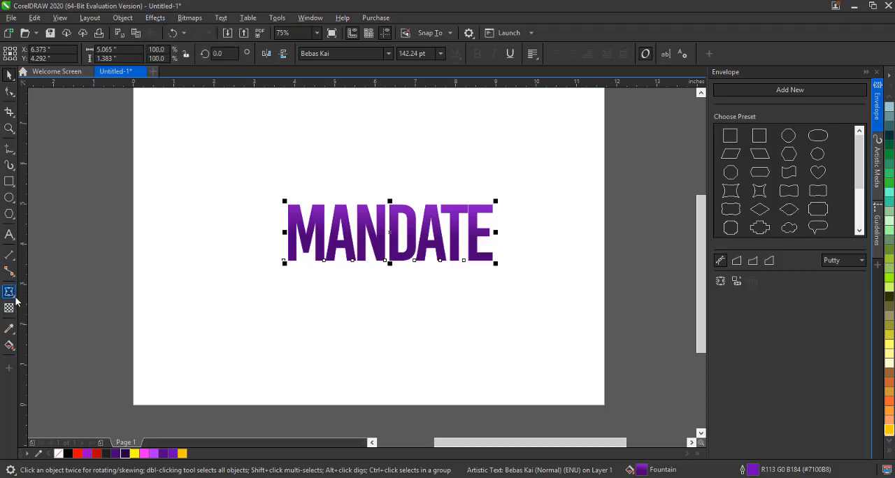
pyautogui.click(15, 300)
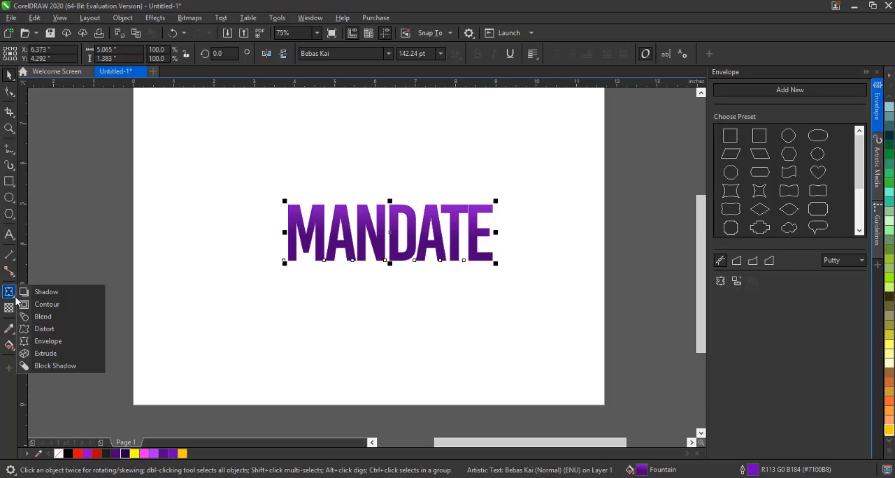
pyautogui.click(47, 341)
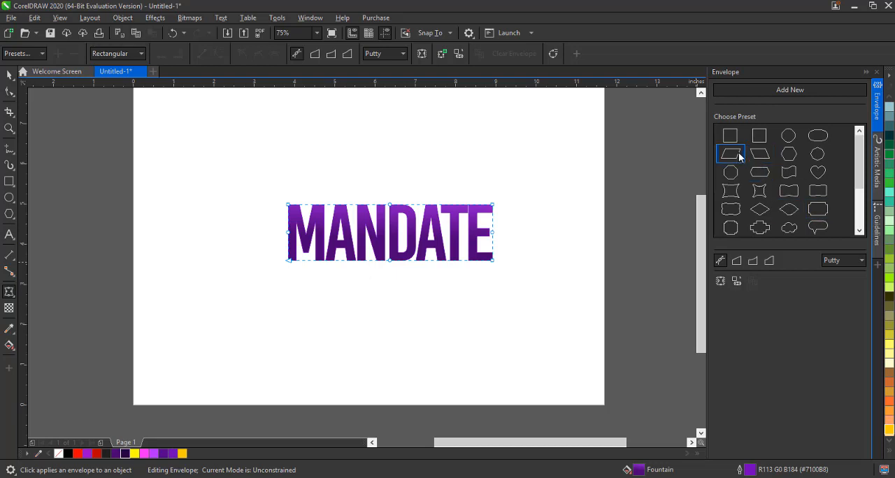
# Apply the slanted parallelogram envelope preset to MANDATE and pull two corner nodes outward to skew it steeply
pyautogui.click(738, 154)
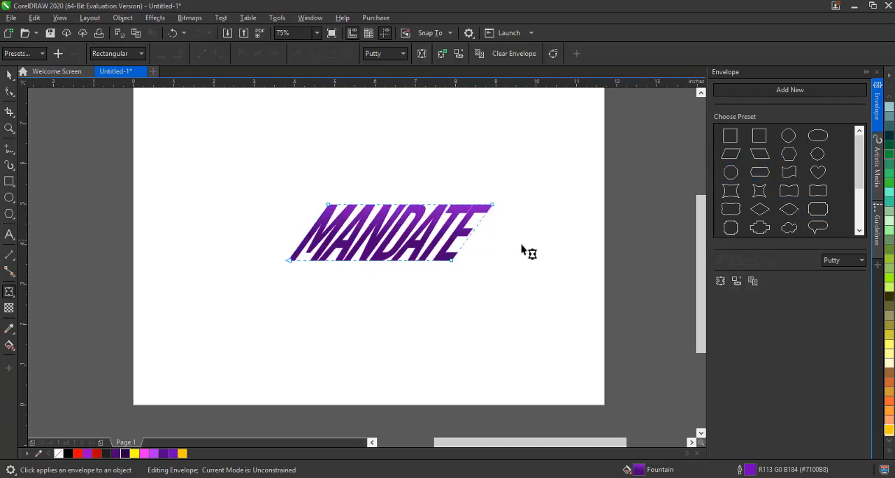
pyautogui.moveTo(452, 262); pyautogui.dragTo(537, 320)
pyautogui.moveTo(326, 200); pyautogui.dragTo(306, 163)
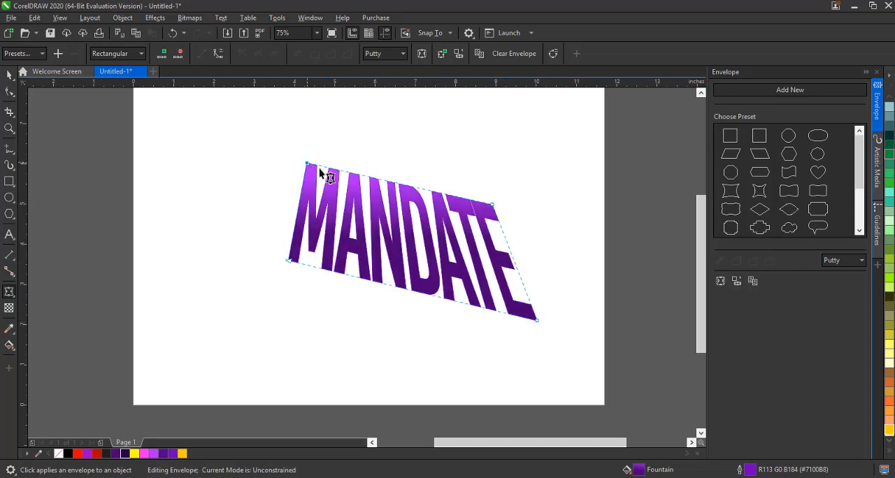
# Move the enveloped MANDATE text up and left, and reactivate the Envelope tool on it
pyautogui.click(9, 75)
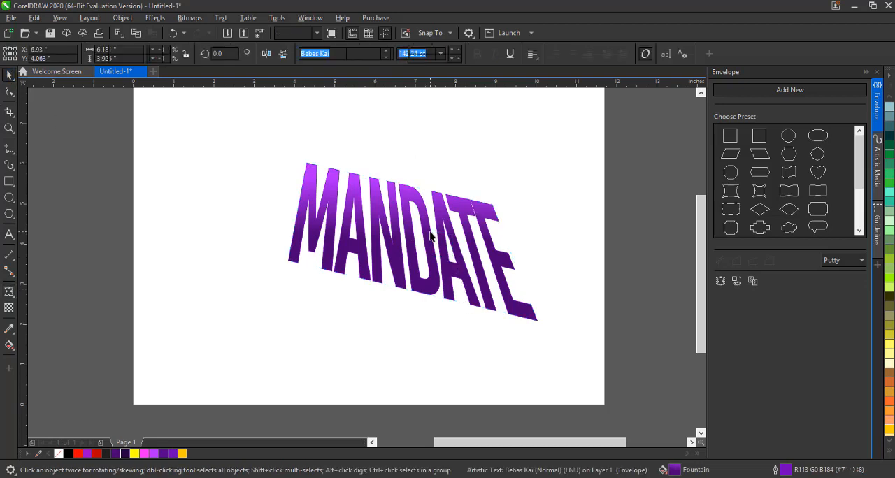
pyautogui.moveTo(440, 229); pyautogui.dragTo(409, 208)
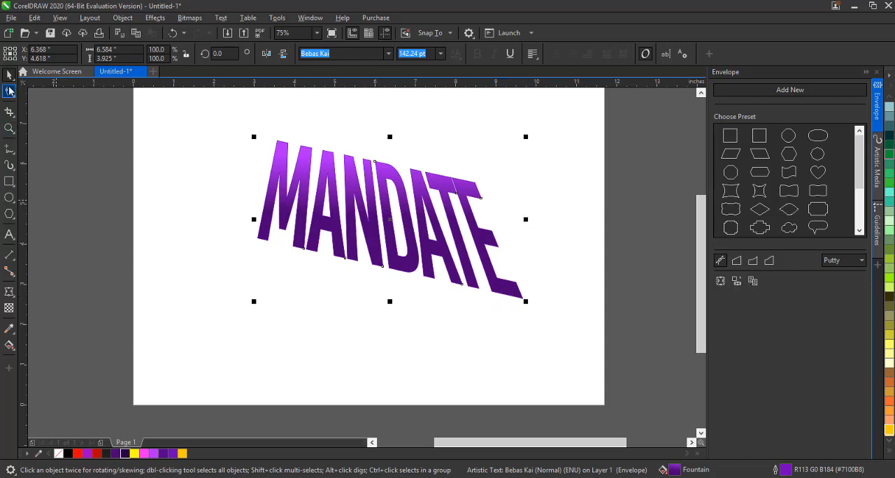
pyautogui.click(10, 92)
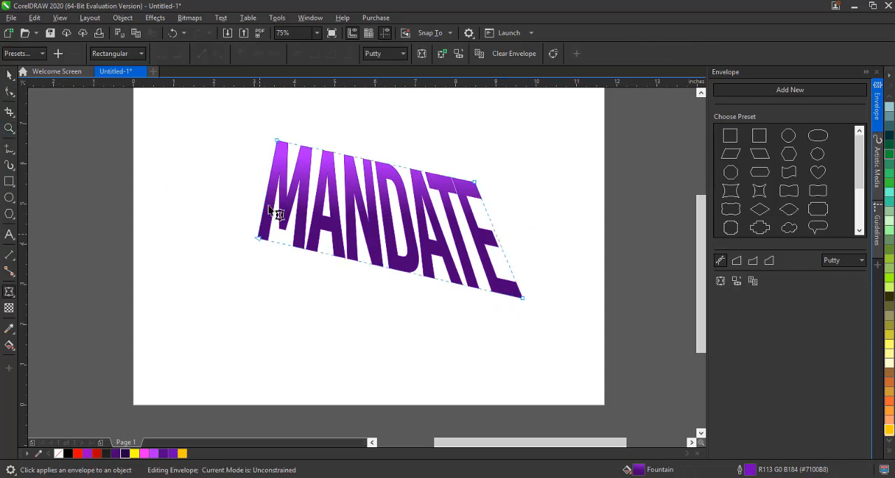
# Drag the four envelope corner nodes so the text lies flat in floor perspective, wide at the bottom and narrow on top
pyautogui.moveTo(258, 239); pyautogui.dragTo(204, 327)
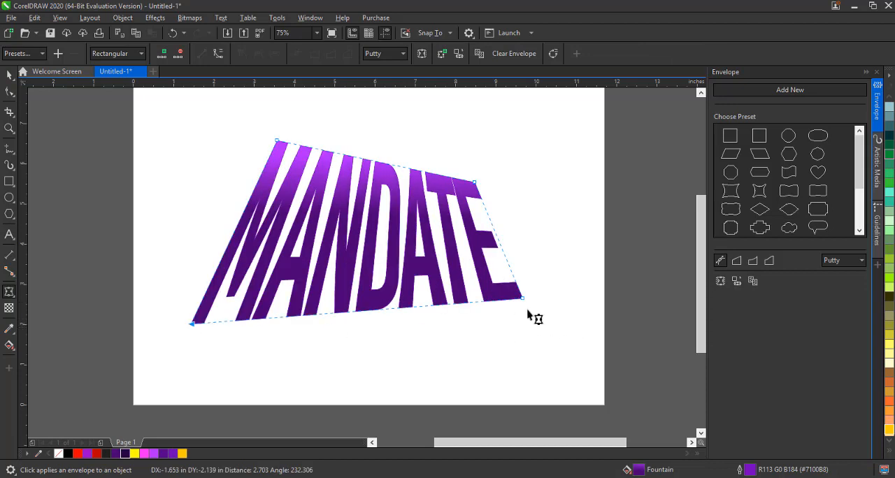
pyautogui.moveTo(524, 301); pyautogui.dragTo(567, 316)
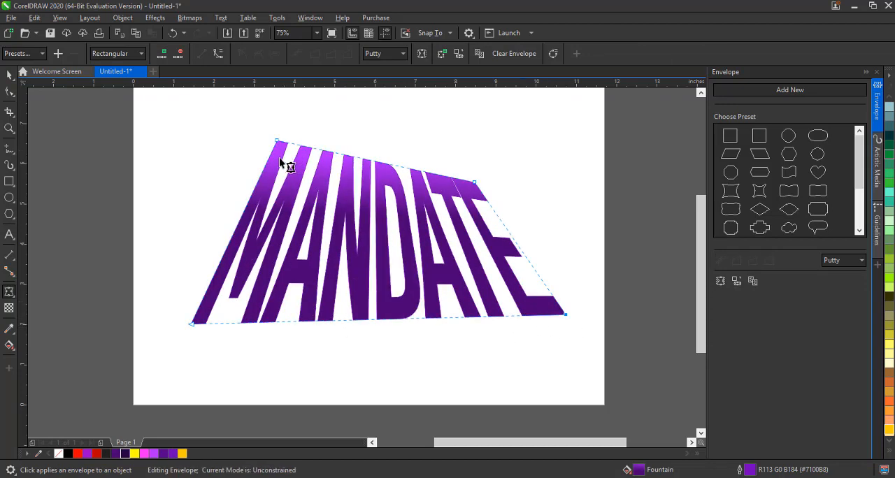
pyautogui.moveTo(278, 141); pyautogui.dragTo(249, 247)
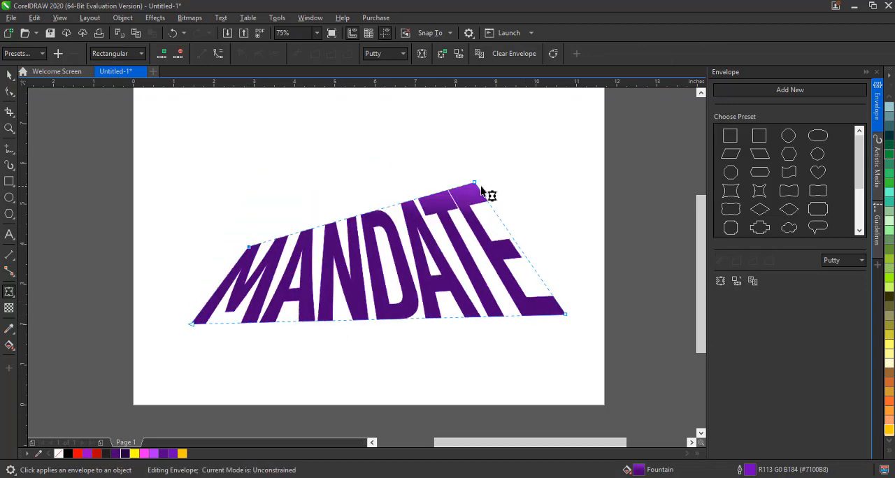
pyautogui.moveTo(475, 183); pyautogui.dragTo(492, 244)
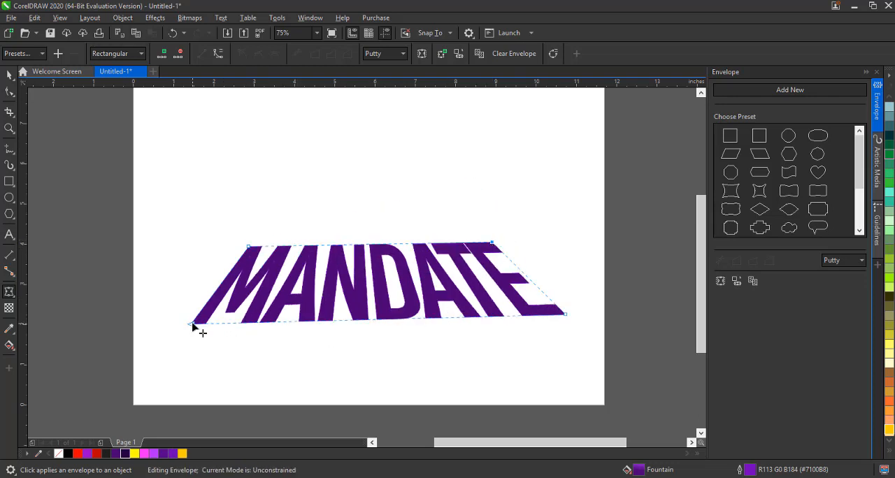
# Fine-tune the envelope corners, spreading the bottom corners wider and levelling the top edge, then deselect
pyautogui.moveTo(191, 323); pyautogui.dragTo(176, 326)
pyautogui.moveTo(564, 316); pyautogui.dragTo(579, 321)
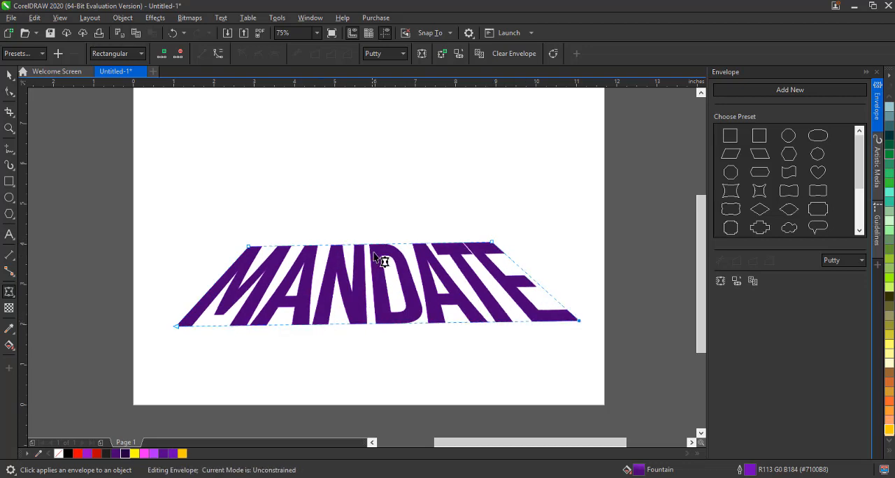
pyautogui.moveTo(493, 245); pyautogui.dragTo(491, 248)
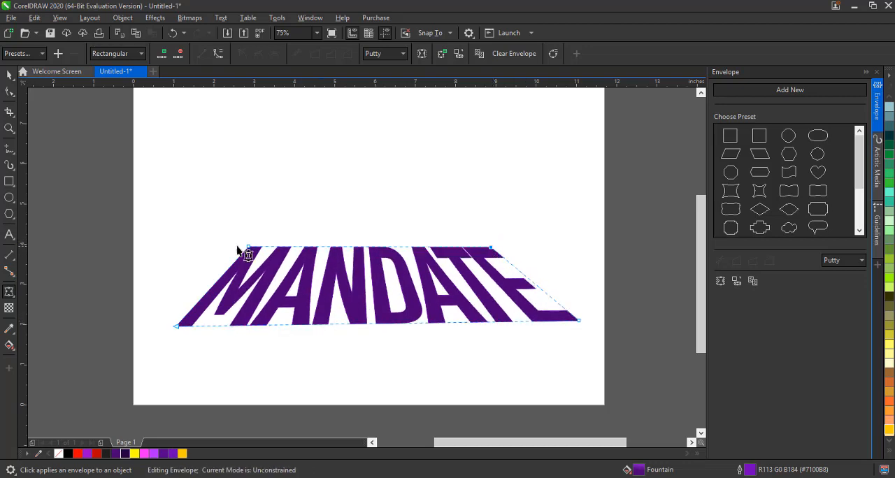
pyautogui.moveTo(248, 247); pyautogui.dragTo(249, 251)
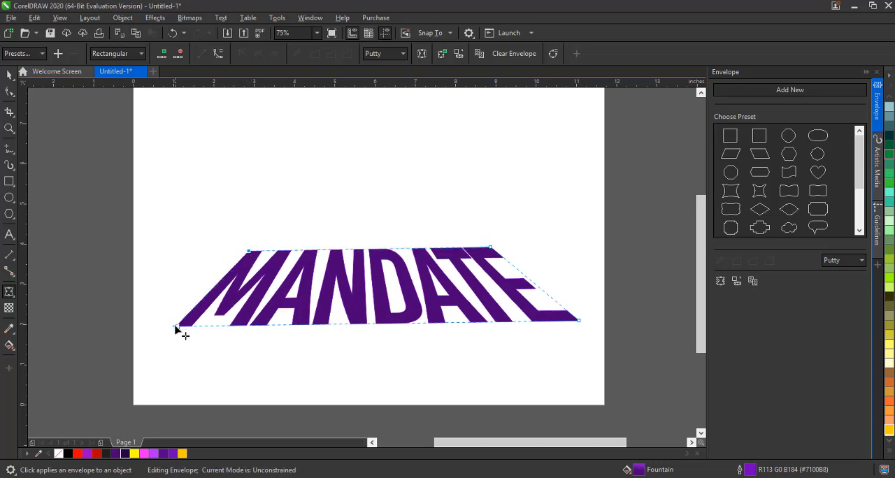
pyautogui.moveTo(176, 327); pyautogui.dragTo(151, 337)
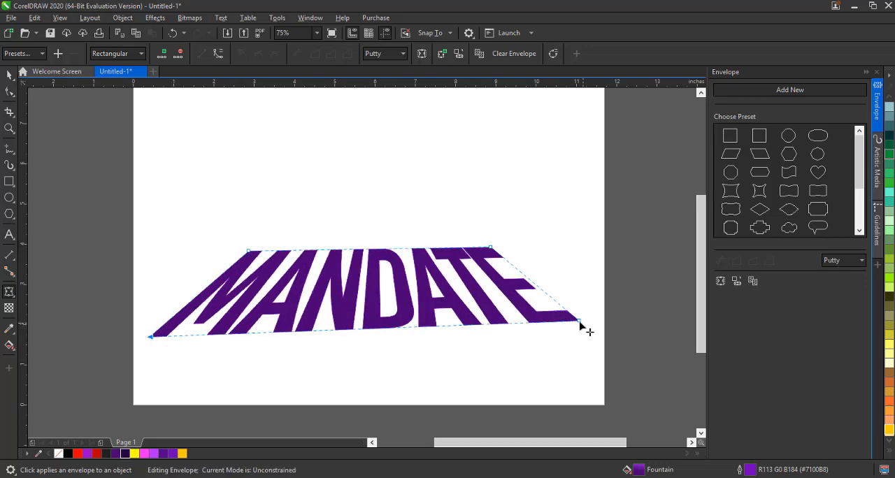
pyautogui.moveTo(580, 323); pyautogui.dragTo(595, 326)
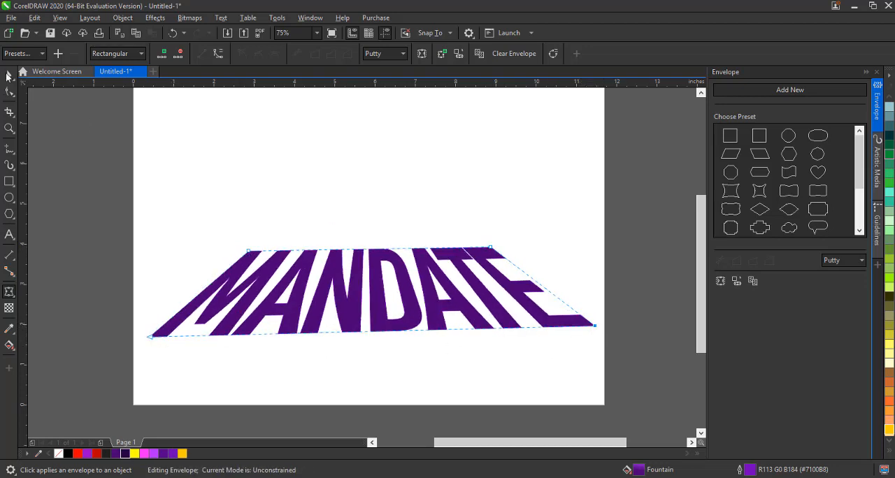
pyautogui.click(8, 75)
pyautogui.click(342, 343)
# Import the ZAC_1289 PSD photo of the standing man from File Explorer onto the page
pyautogui.scroll(-1, 342, 336)
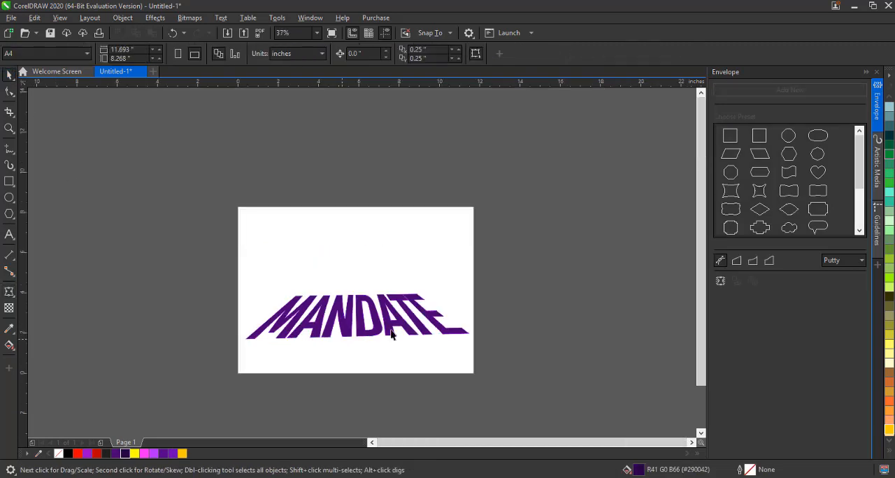
pyautogui.scroll(1, 391, 334)
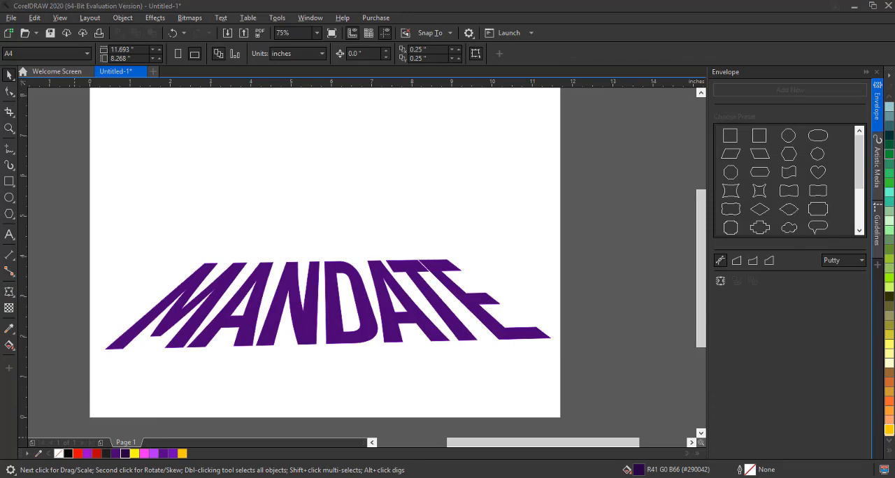
pyautogui.press('super+e')
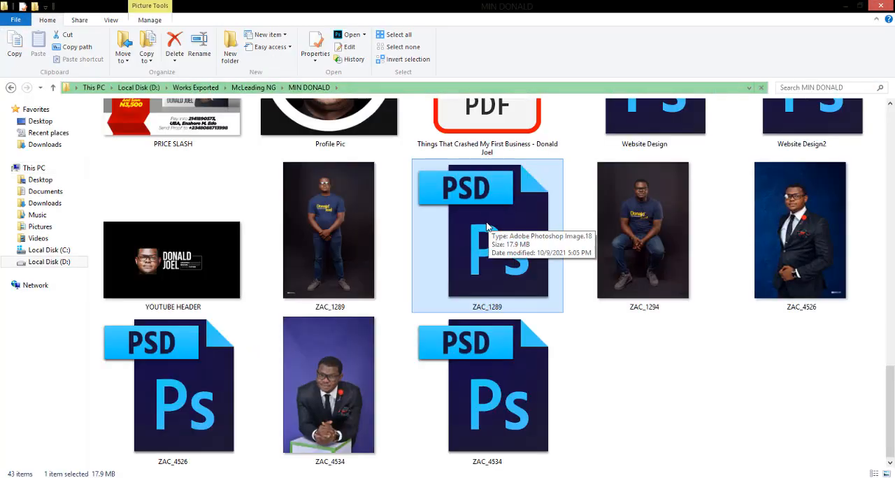
pyautogui.moveTo(489, 226); pyautogui.dragTo(347, 204)
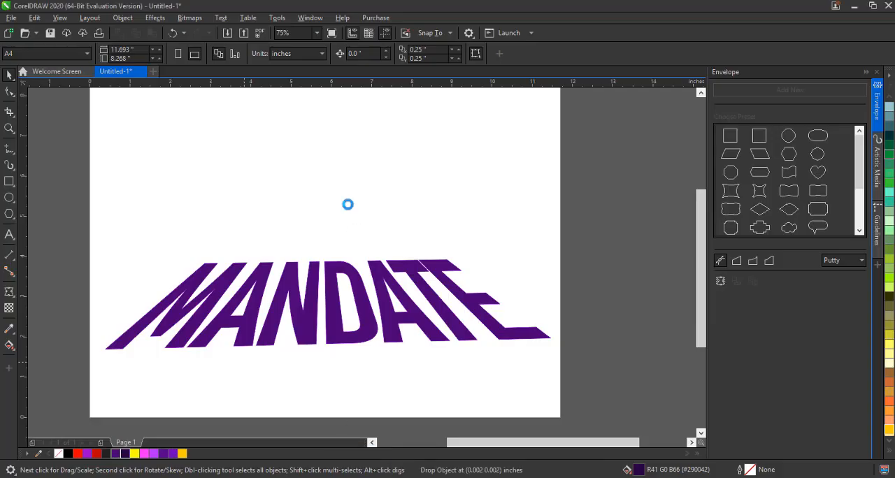
pyautogui.moveTo(342, 214); pyautogui.dragTo(334, 124)
pyautogui.click(400, 256)
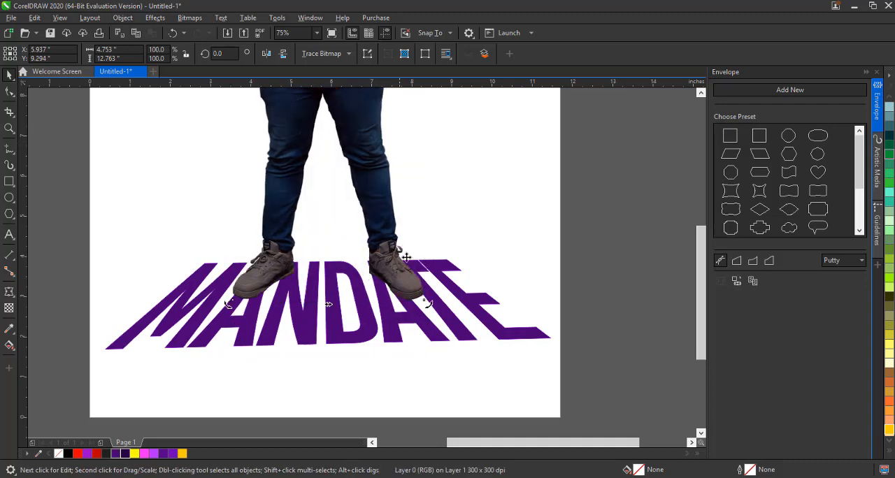
# Select the photo together with the MANDATE text and centre both on the page
pyautogui.scroll(-2, 435, 350)
pyautogui.click(513, 278)
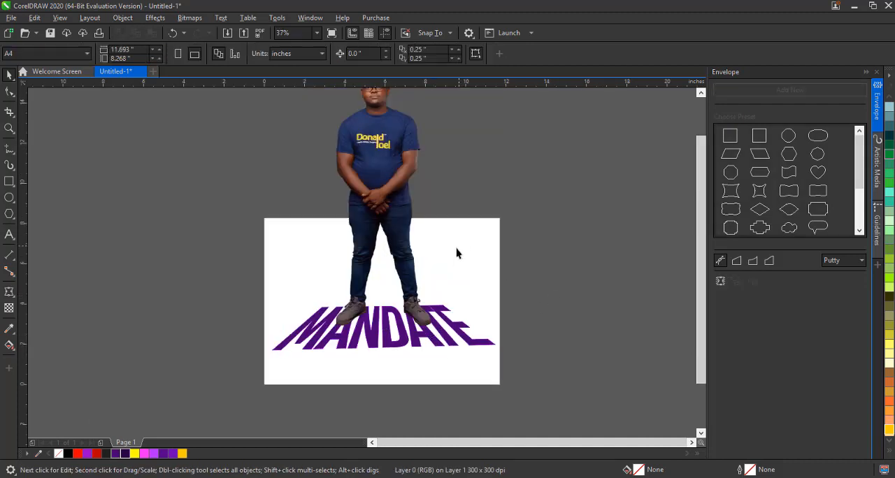
pyautogui.click(401, 333)
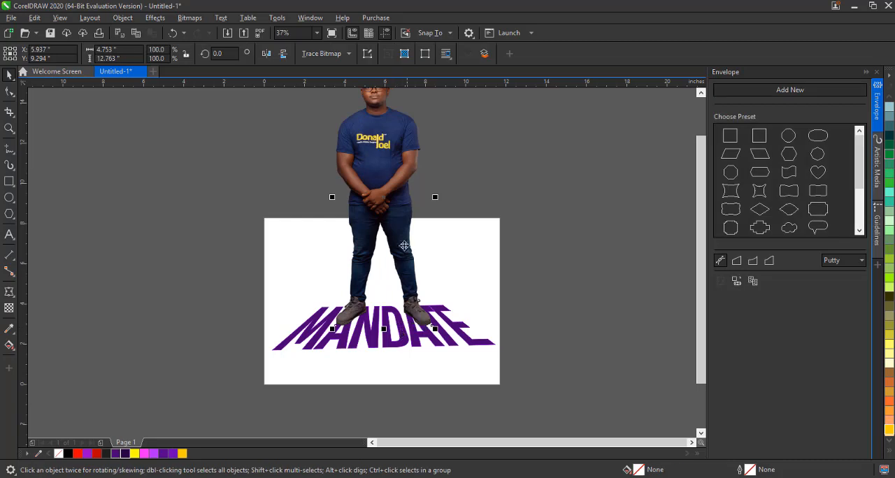
pyautogui.click(398, 190)
pyautogui.keyDown('shift'); pyautogui.click(372, 339); pyautogui.keyUp('shift')
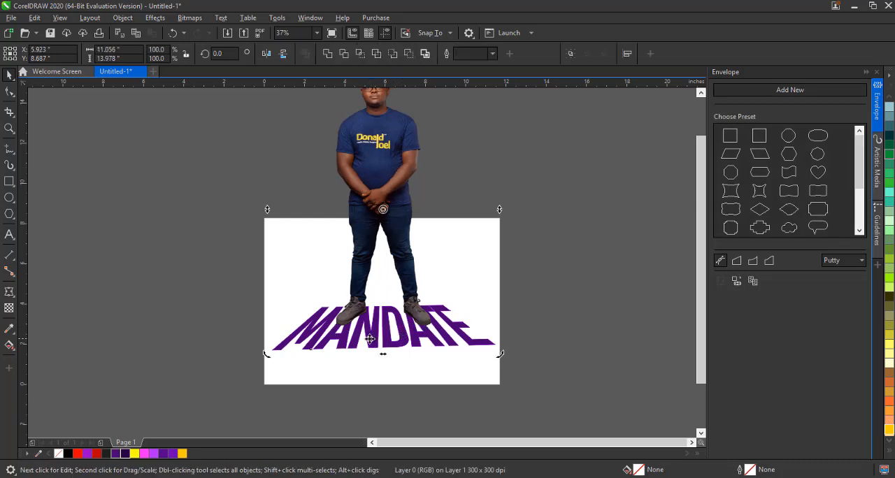
pyautogui.moveTo(354, 341); pyautogui.dragTo(601, 332)
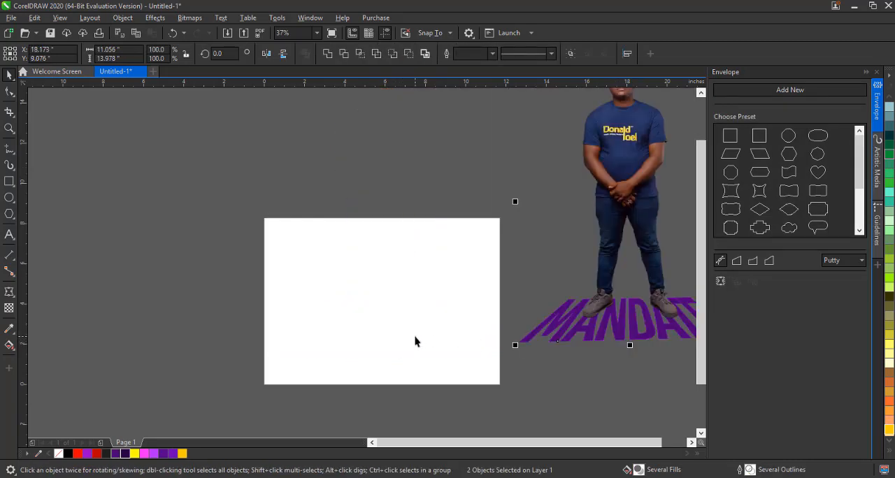
pyautogui.press('p')
pyautogui.scroll(-2, 395, 344)
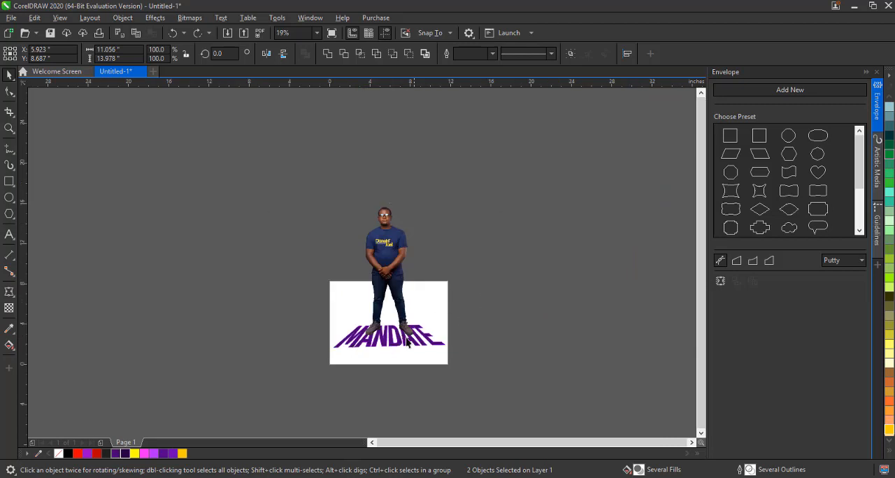
# Scale the photo and text together to about 211% and nudge them slightly upward
pyautogui.press('Escape')
pyautogui.scroll(2, 406, 351)
pyautogui.scroll(-2, 408, 350)
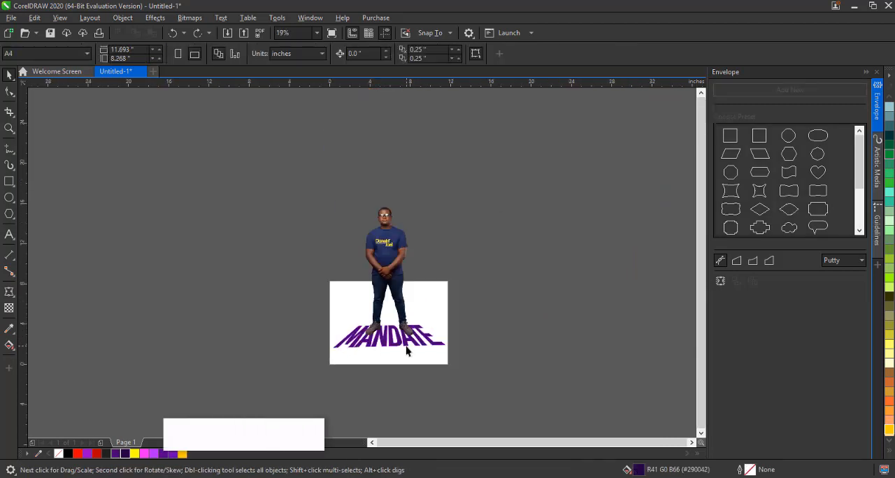
pyautogui.click(389, 228)
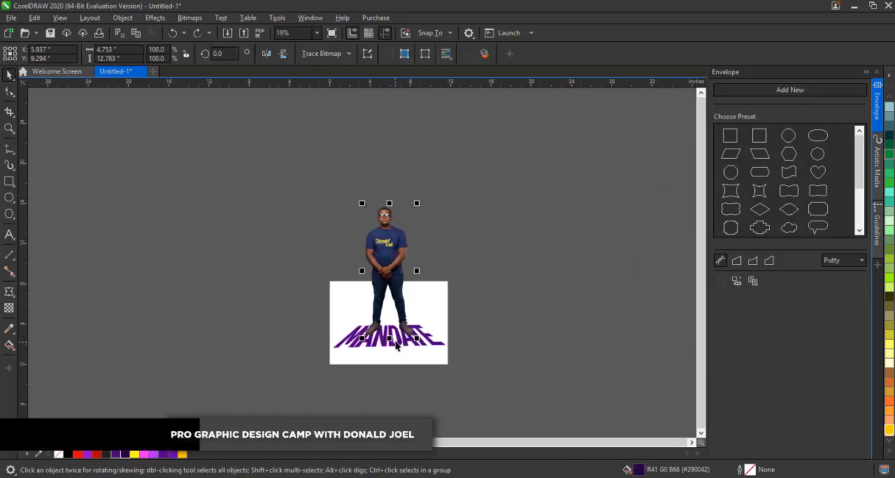
pyautogui.keyDown('shift'); pyautogui.click(434, 338); pyautogui.keyUp('shift')
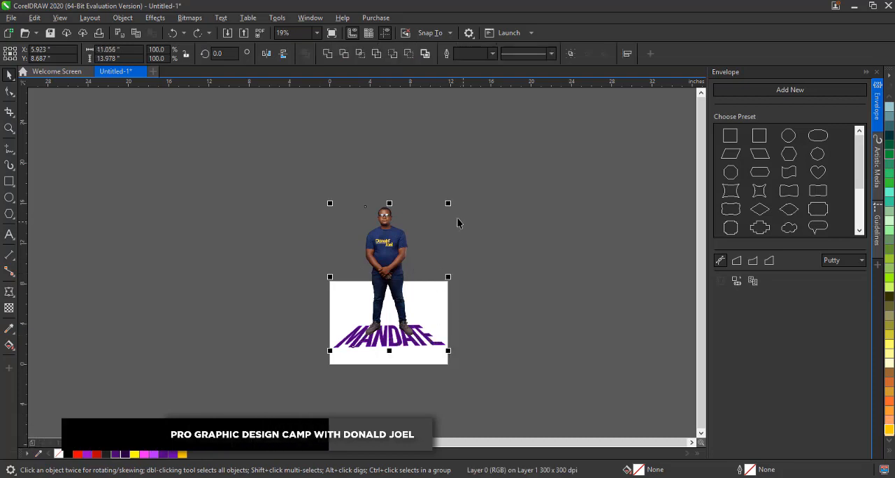
pyautogui.moveTo(448, 202); pyautogui.dragTo(581, 124)
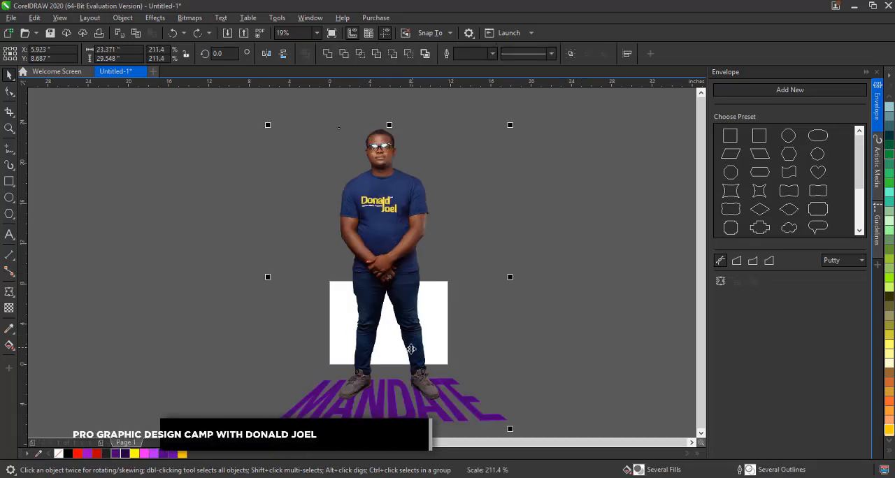
pyautogui.moveTo(418, 315); pyautogui.dragTo(420, 305)
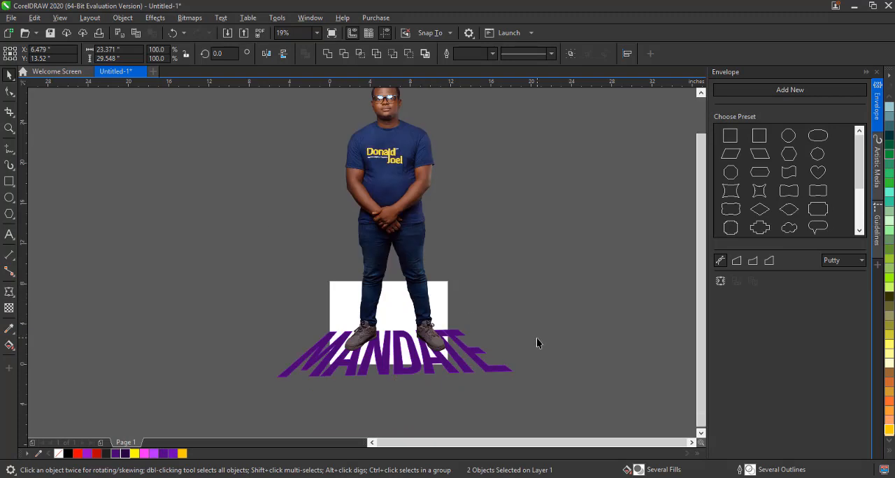
pyautogui.click(460, 396)
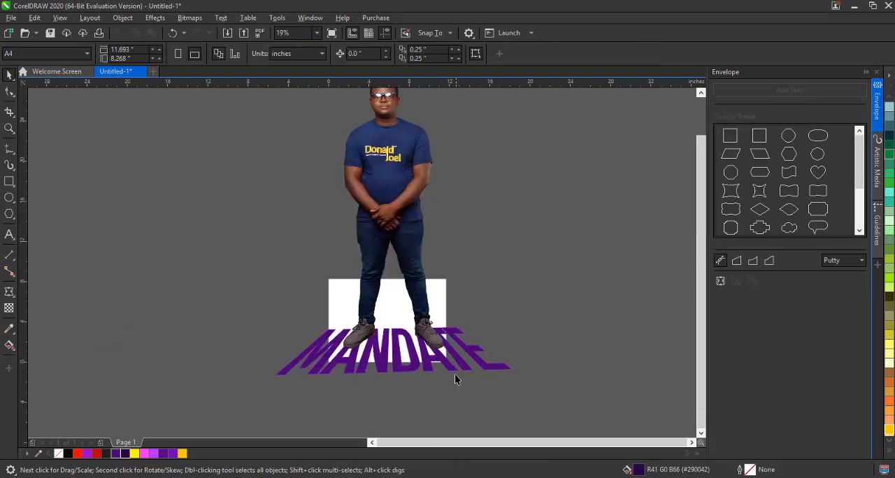
# Shrink the photo alone to 89.5% and position it so the man's feet stand on the MANDATE text
pyautogui.click(393, 224)
pyautogui.scroll(-2, 420, 280)
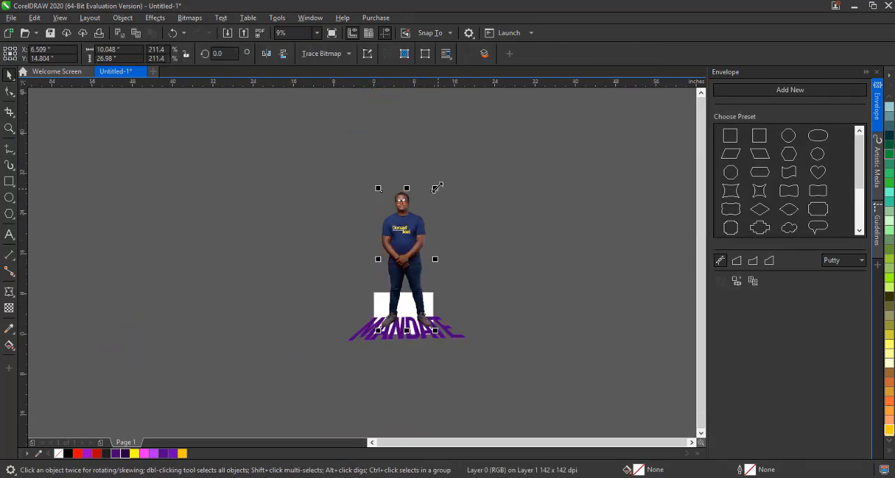
pyautogui.moveTo(434, 187); pyautogui.dragTo(430, 266)
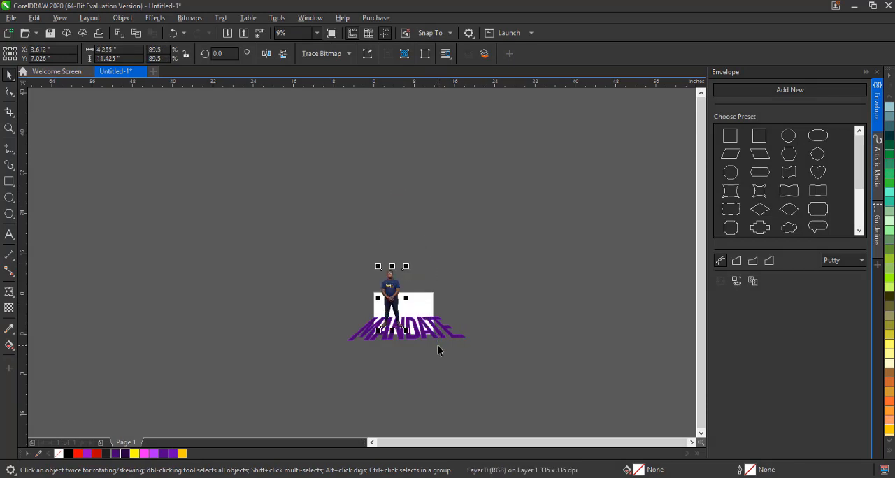
pyautogui.scroll(5, 438, 349)
pyautogui.scroll(-2, 437, 350)
pyautogui.moveTo(358, 248); pyautogui.dragTo(378, 240)
pyautogui.scroll(2, 370, 361)
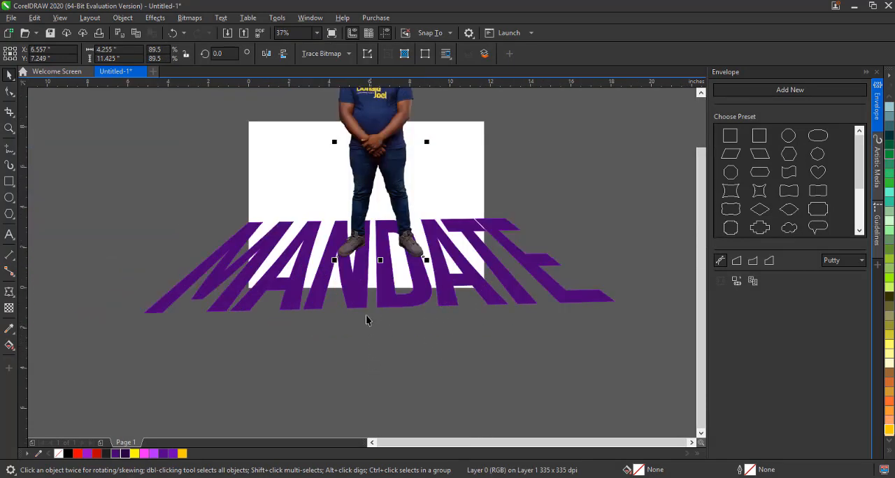
# Reshape the MANDATE text's envelope by pulling its bottom corners outward and its top corners down for stronger perspective
pyautogui.click(356, 290)
pyautogui.click(9, 93)
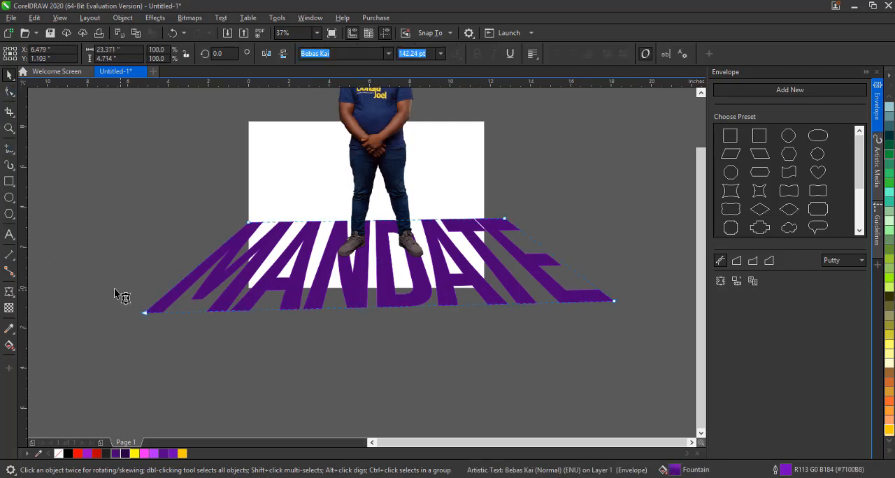
pyautogui.moveTo(145, 313); pyautogui.dragTo(124, 323)
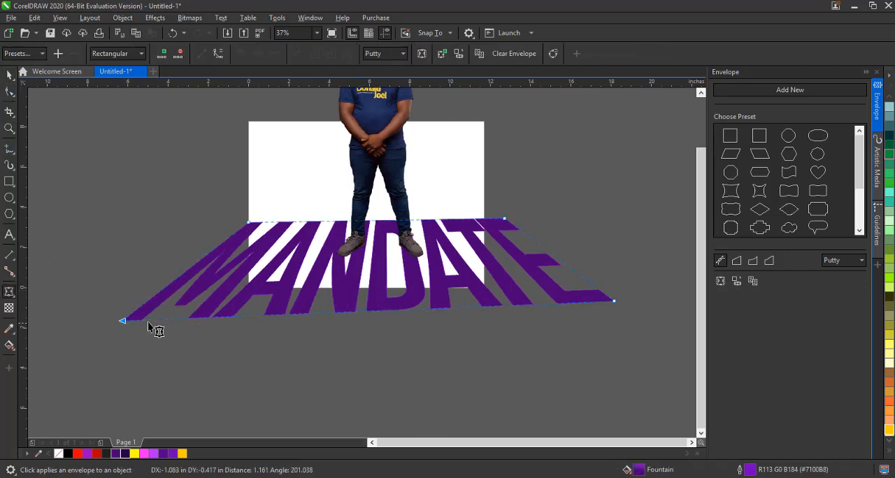
pyautogui.moveTo(614, 301); pyautogui.dragTo(635, 312)
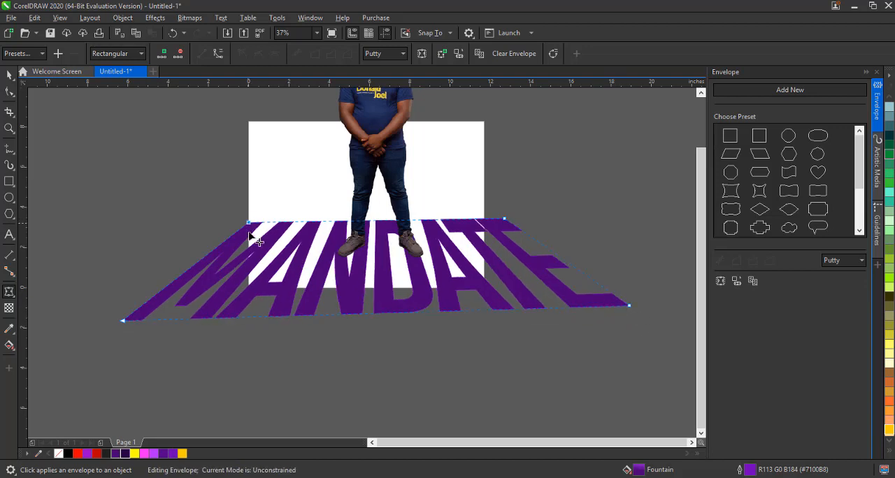
pyautogui.moveTo(250, 235); pyautogui.dragTo(250, 255)
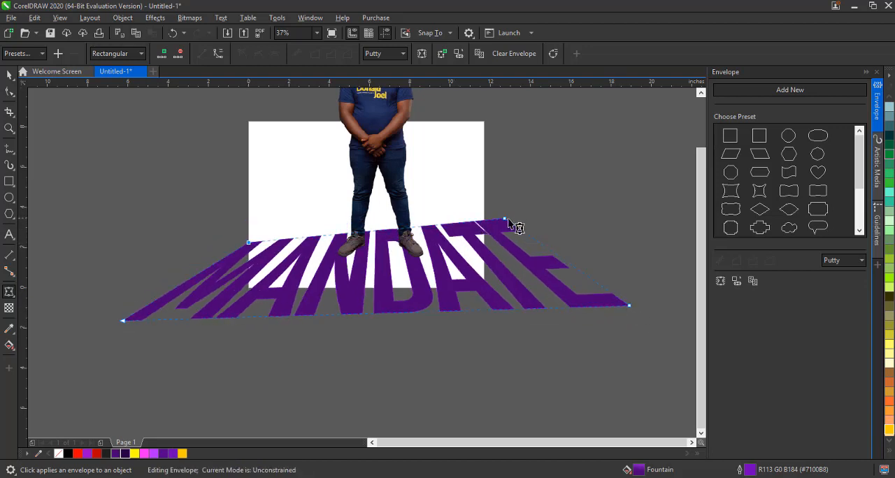
pyautogui.moveTo(506, 220); pyautogui.dragTo(505, 242)
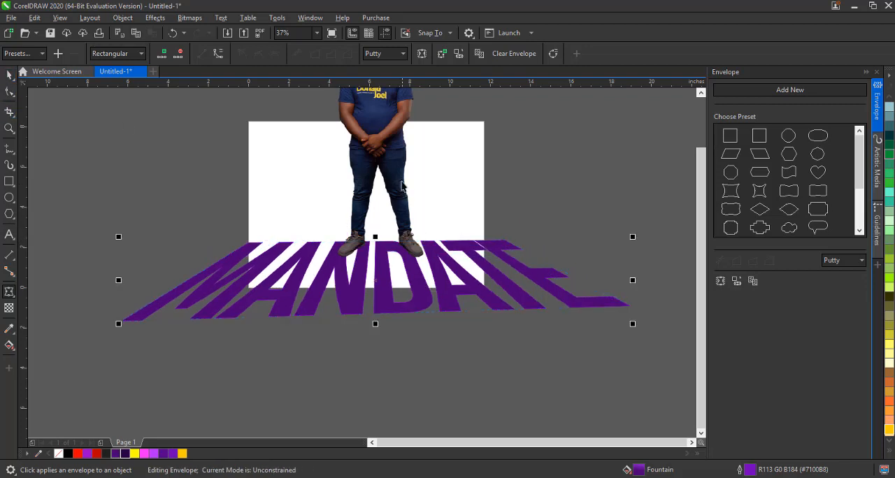
# Nudge the photo of the man down slightly so his feet rest on the reshaped text
pyautogui.moveTo(401, 180); pyautogui.dragTo(399, 190)
pyautogui.click(386, 158)
pyautogui.moveTo(384, 157); pyautogui.dragTo(384, 161)
pyautogui.scroll(-2, 371, 342)
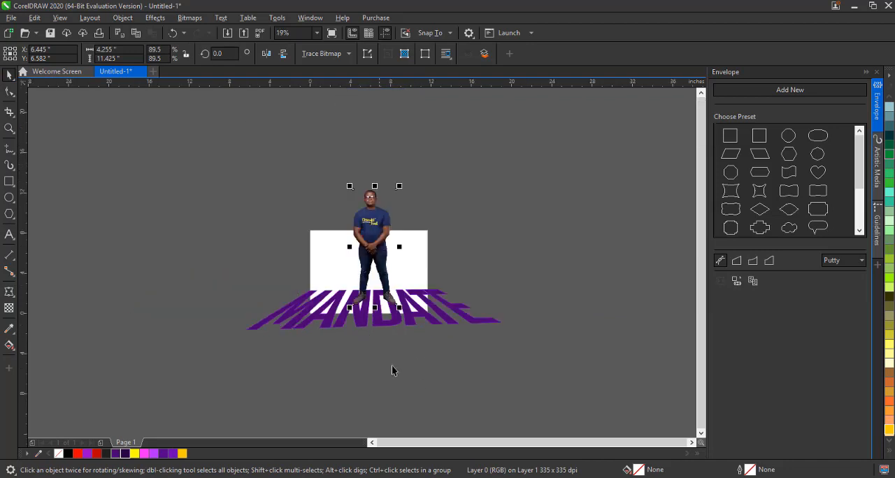
# Draw a dark purple background rectangle covering the page and send it behind all other objects
pyautogui.click(391, 365)
pyautogui.moveTo(227, 153)
pyautogui.mouseDown()
pyautogui.moveTo(588, 391)
pyautogui.moveTo(534, 387)
pyautogui.mouseUp()
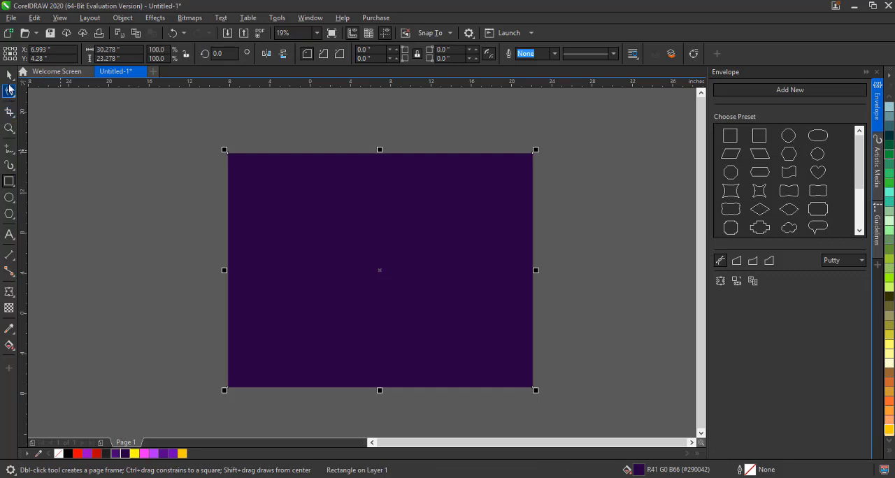
pyautogui.click(9, 77)
pyautogui.hotkey('shift', 'pagedown')
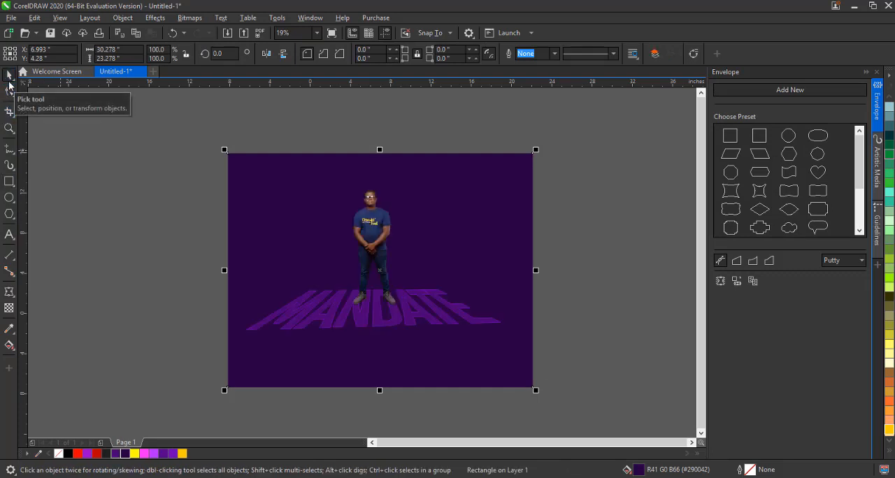
# Remove the MANDATE text's outline and fill it with the bright purple swatch
pyautogui.click(371, 326)
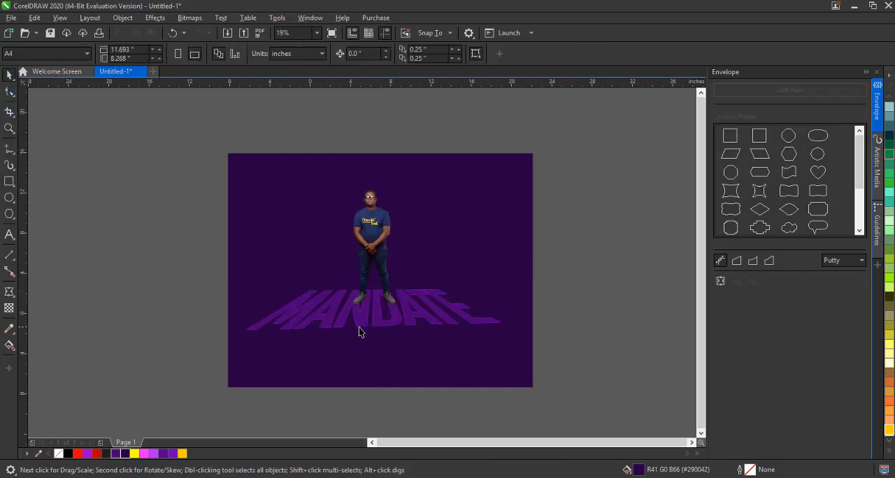
pyautogui.rightClick(58, 454)
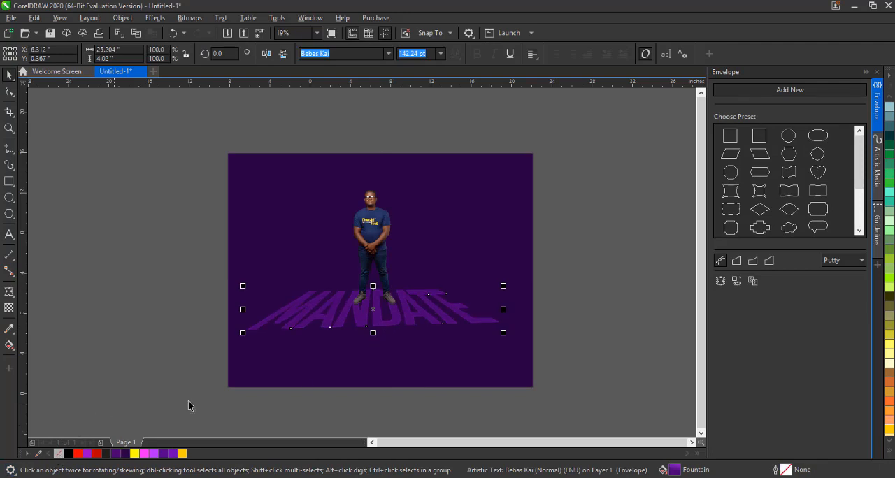
pyautogui.click(92, 454)
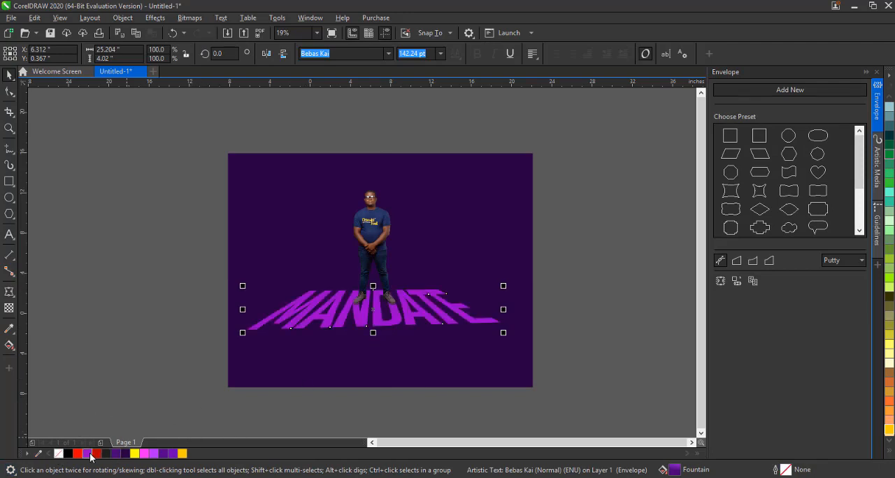
pyautogui.click(184, 399)
# Enlarge the MANDATE text slightly by scaling it from its corner
pyautogui.scroll(2, 451, 365)
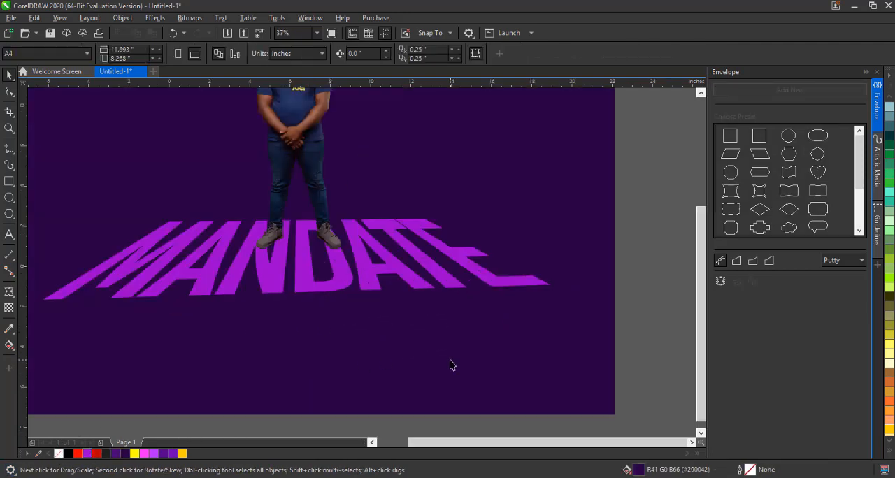
pyautogui.click(442, 287)
pyautogui.moveTo(551, 301); pyautogui.dragTo(579, 338)
pyautogui.click(347, 257)
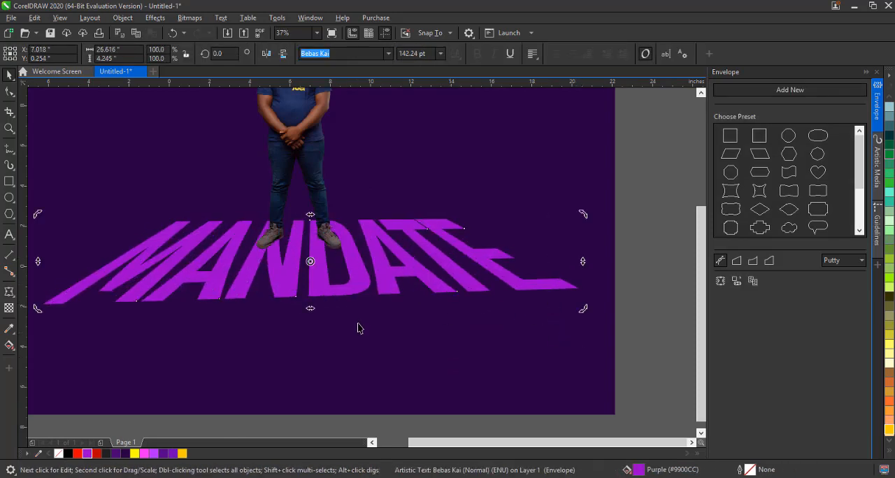
pyautogui.scroll(-2, 358, 329)
# Nudge the photo of the man slightly down and to the right on the text
pyautogui.click(324, 241)
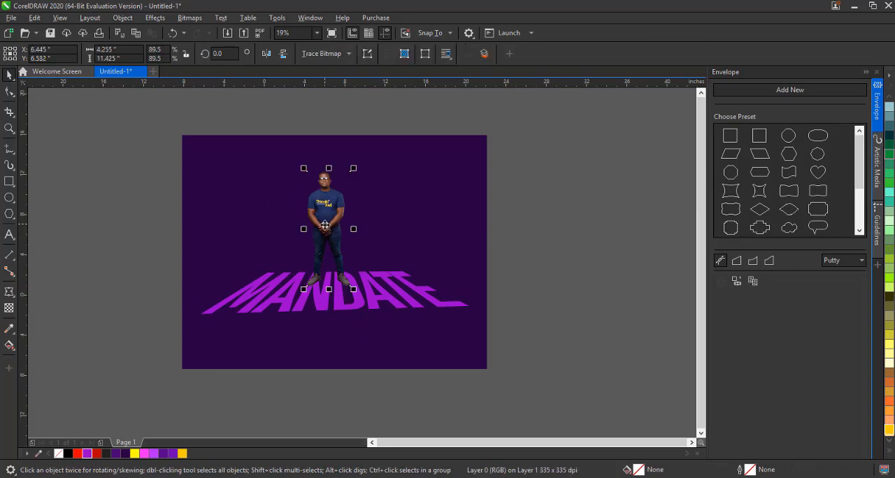
pyautogui.moveTo(324, 241); pyautogui.dragTo(329, 246)
pyautogui.click(317, 337)
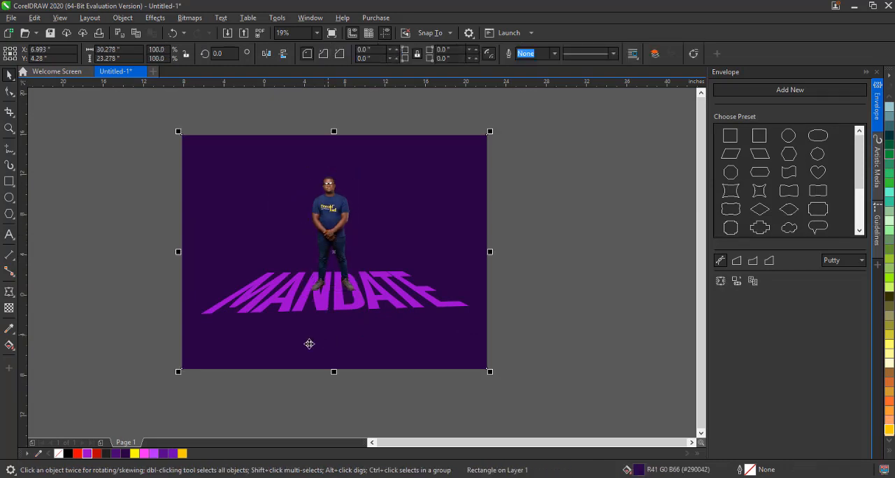
pyautogui.click(533, 335)
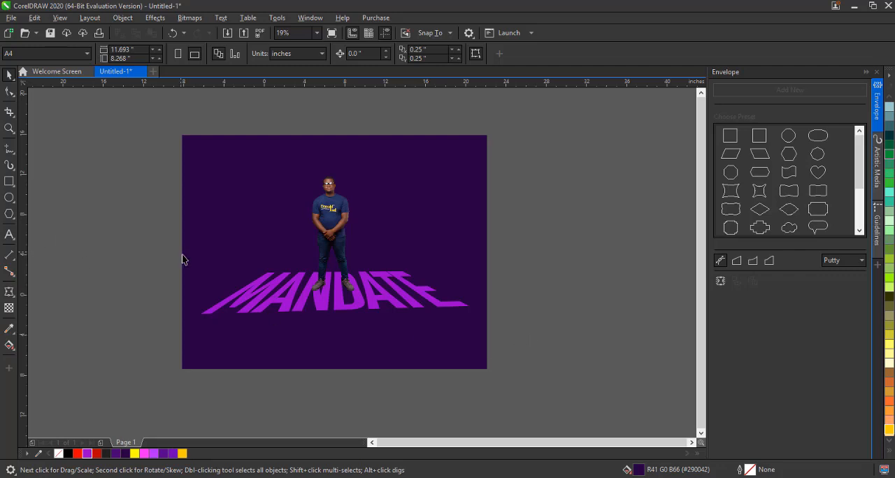
pyautogui.click(220, 254)
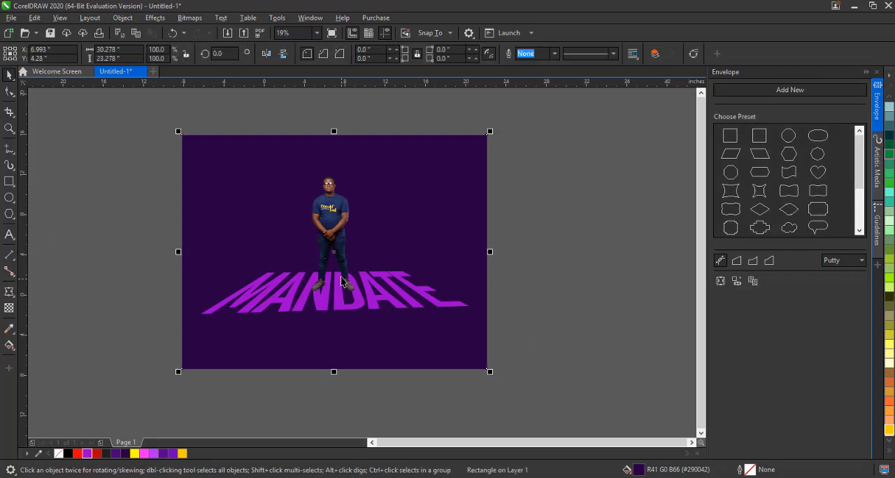
# Draw an ellipse under the man's feet as a shadow and bring the photo in front of it
pyautogui.scroll(3, 341, 281)
pyautogui.scroll(2, 355, 299)
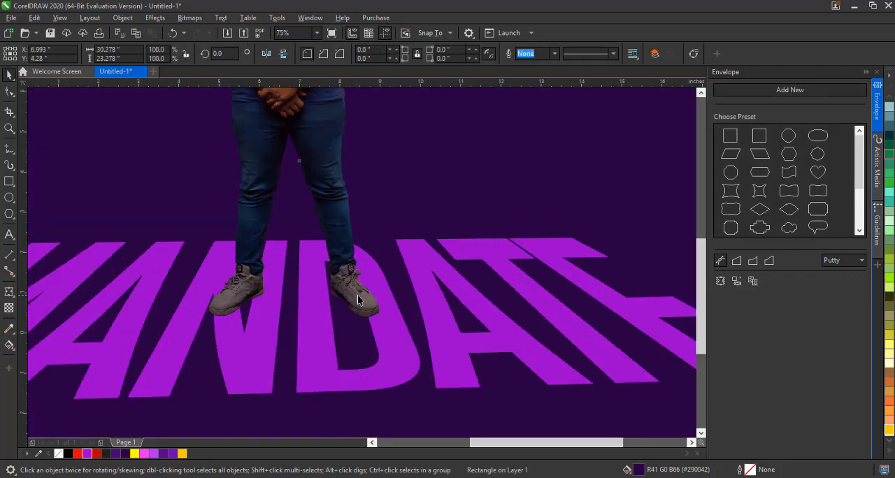
pyautogui.click(361, 299)
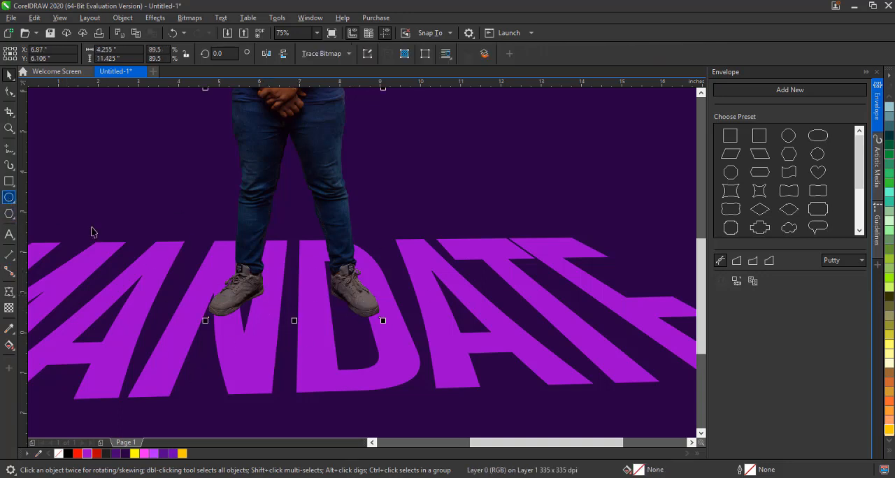
pyautogui.click(11, 200)
pyautogui.moveTo(197, 275); pyautogui.dragTo(407, 333)
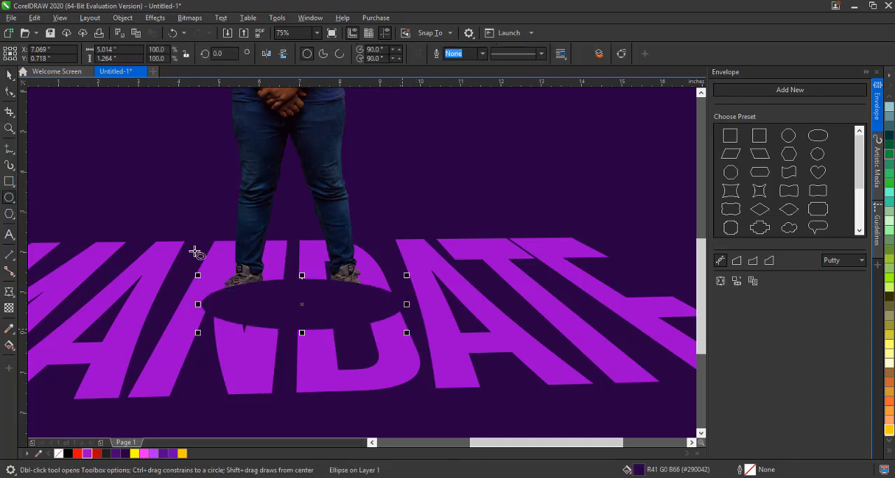
pyautogui.press('space')
pyautogui.click(312, 178)
pyautogui.hotkey('shift', 'pageup')
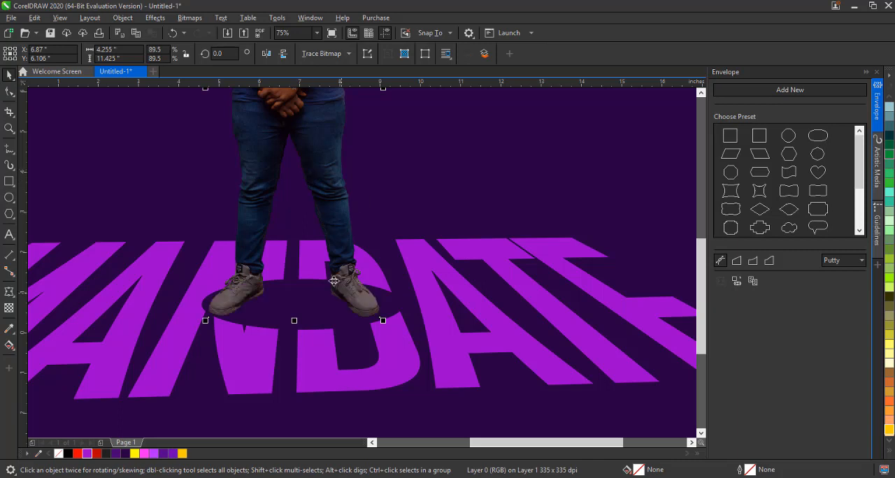
# Apply a fountain transparency to the shadow ellipse
pyautogui.click(314, 307)
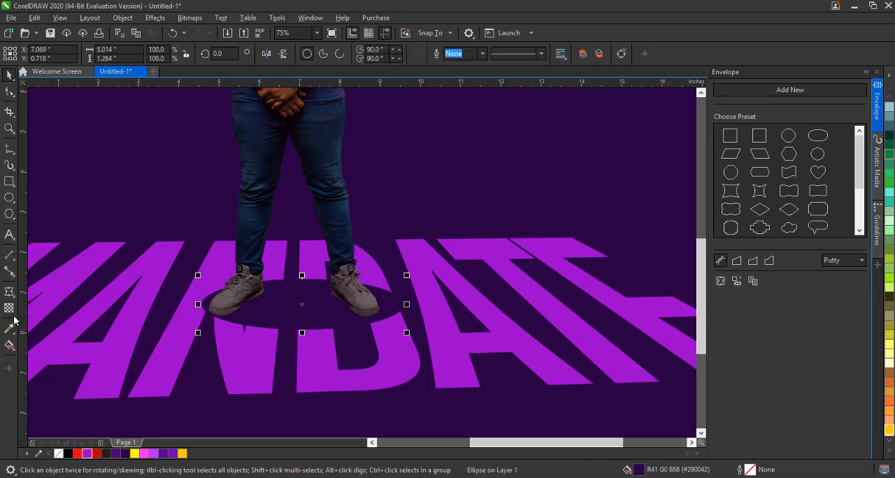
pyautogui.click(10, 312)
pyautogui.click(29, 56)
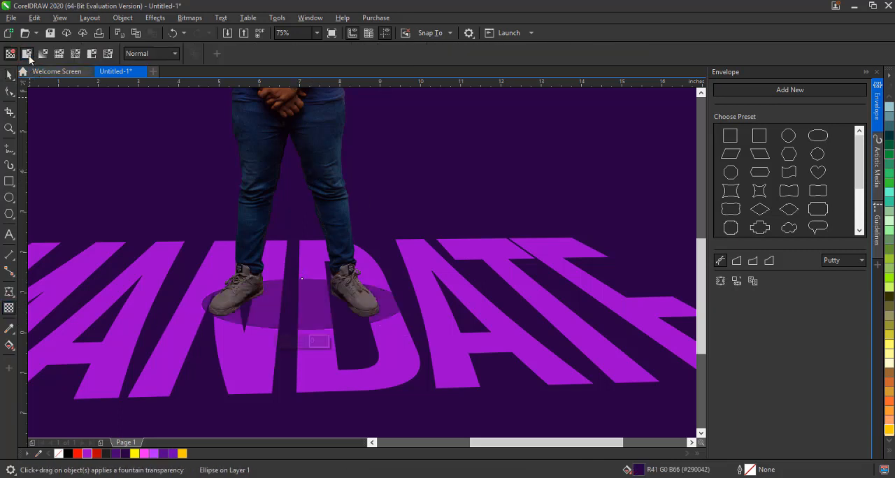
pyautogui.click(9, 75)
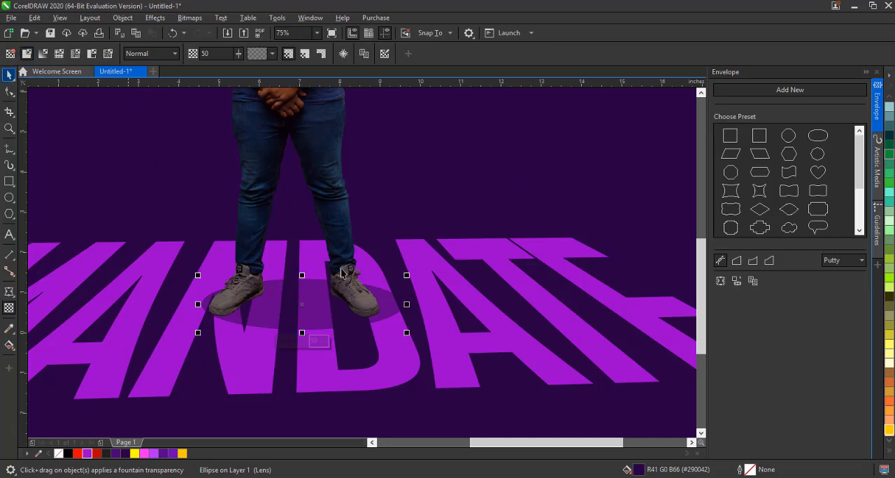
# Extrude the MANDATE text downward toward a vanishing point below its centre with a depth of 36
pyautogui.scroll(-3, 481, 304)
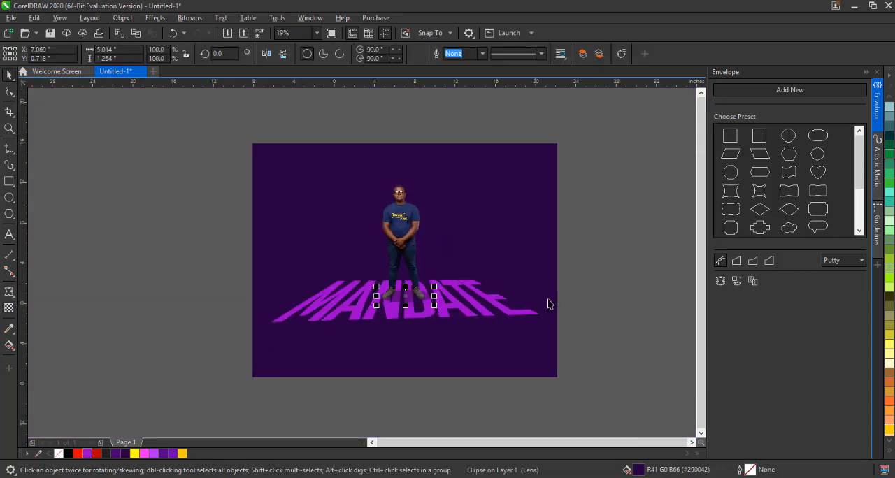
pyautogui.click(466, 317)
pyautogui.scroll(2, 465, 328)
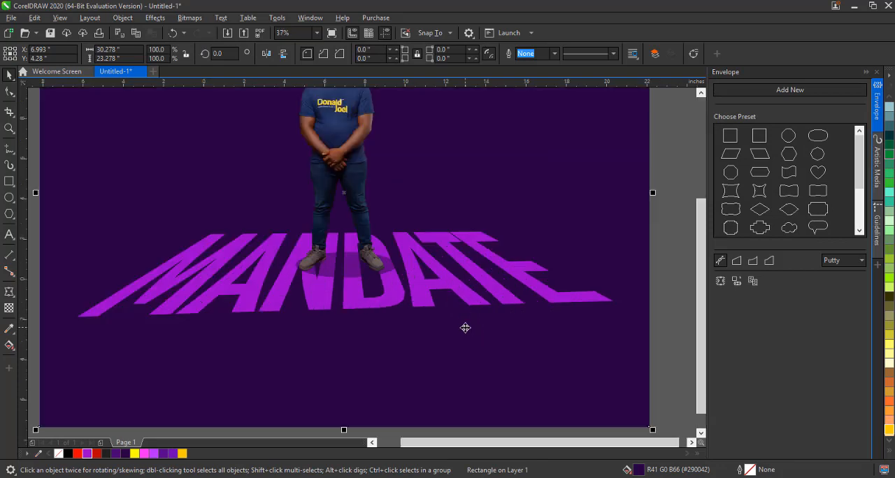
pyautogui.click(428, 288)
pyautogui.click(427, 290)
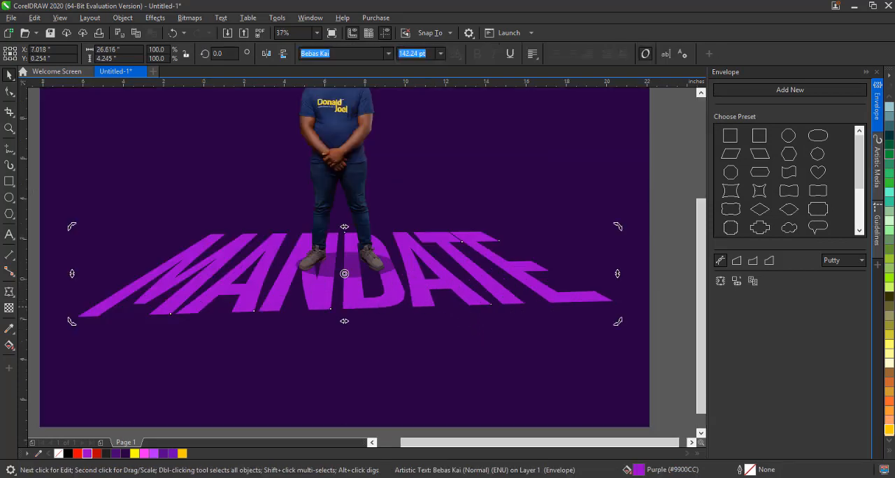
pyautogui.click(12, 298)
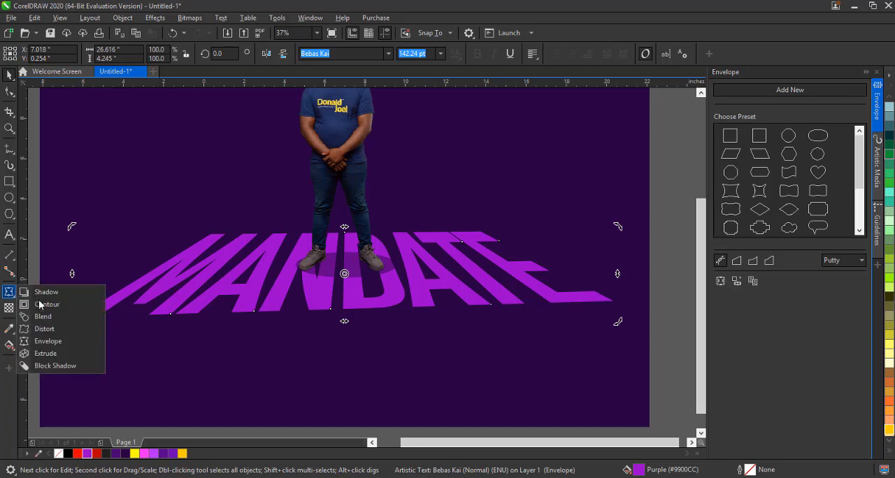
pyautogui.click(42, 354)
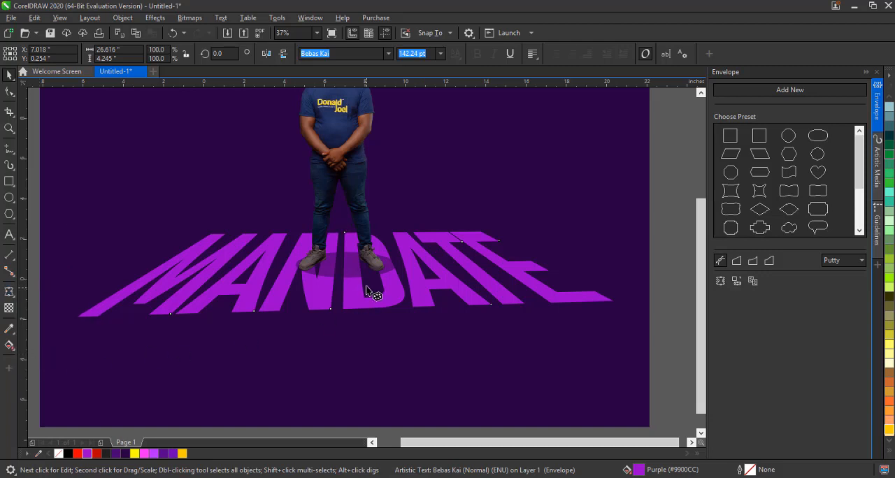
pyautogui.moveTo(398, 266); pyautogui.dragTo(382, 402)
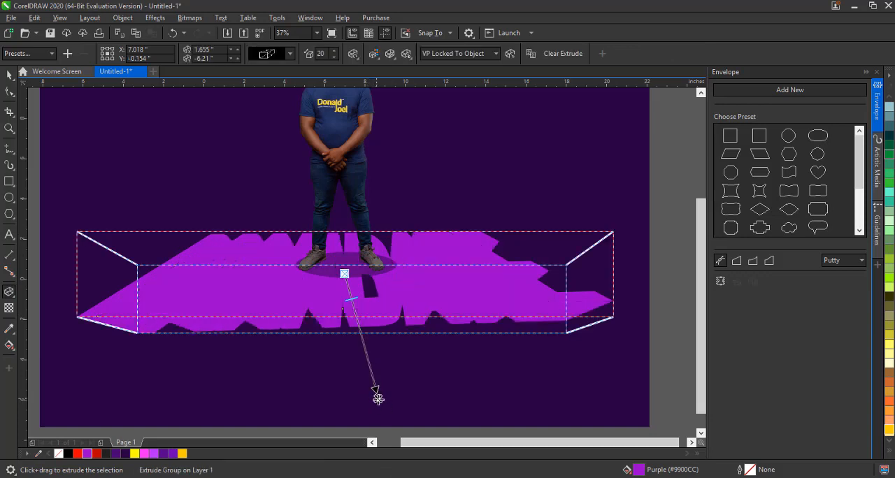
pyautogui.moveTo(377, 400); pyautogui.dragTo(341, 403)
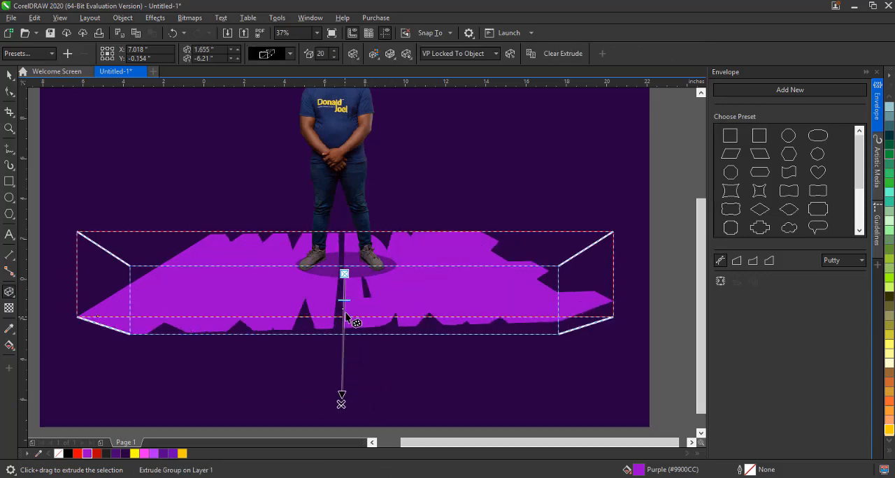
pyautogui.moveTo(344, 301); pyautogui.dragTo(343, 320)
pyautogui.click(9, 75)
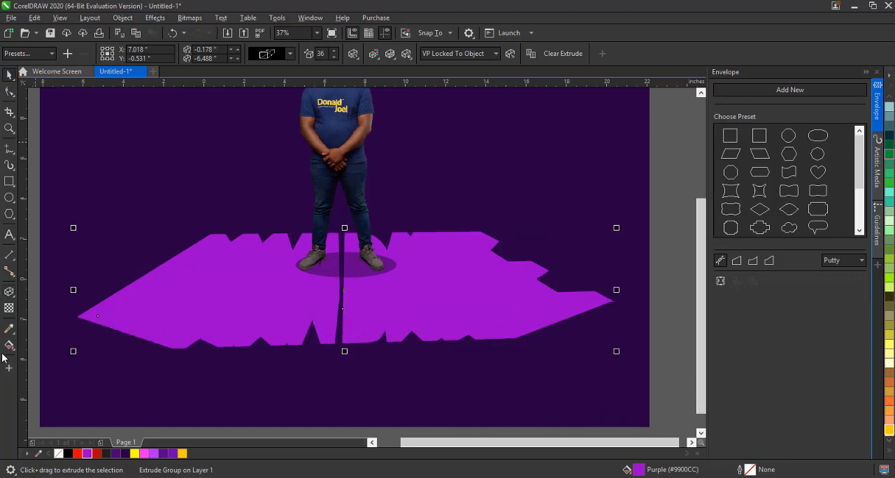
# Apply a left-to-right fountain fill to the extruded text using dark purple and dark grey swatches
pyautogui.click(9, 345)
pyautogui.moveTo(188, 272); pyautogui.dragTo(499, 279)
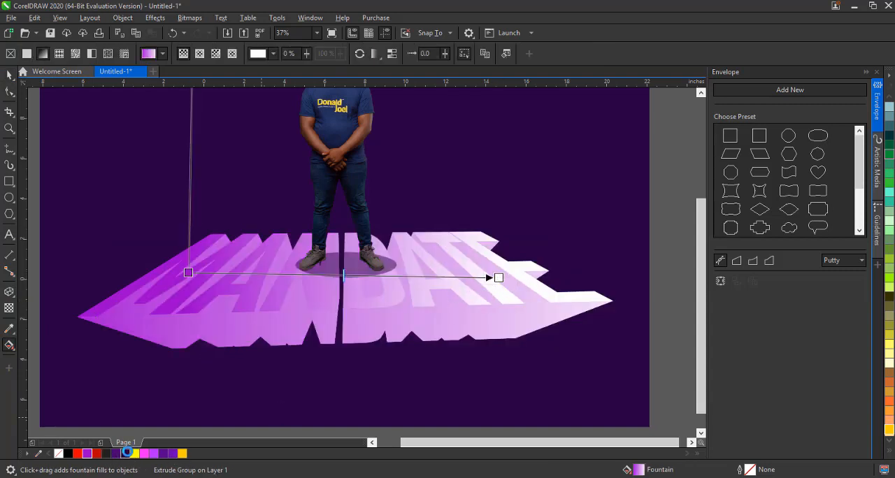
pyautogui.click(126, 453)
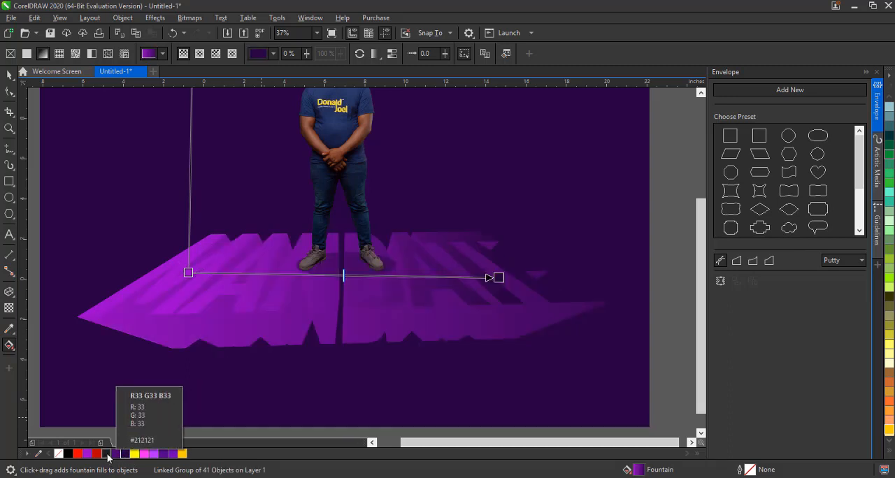
pyautogui.click(106, 454)
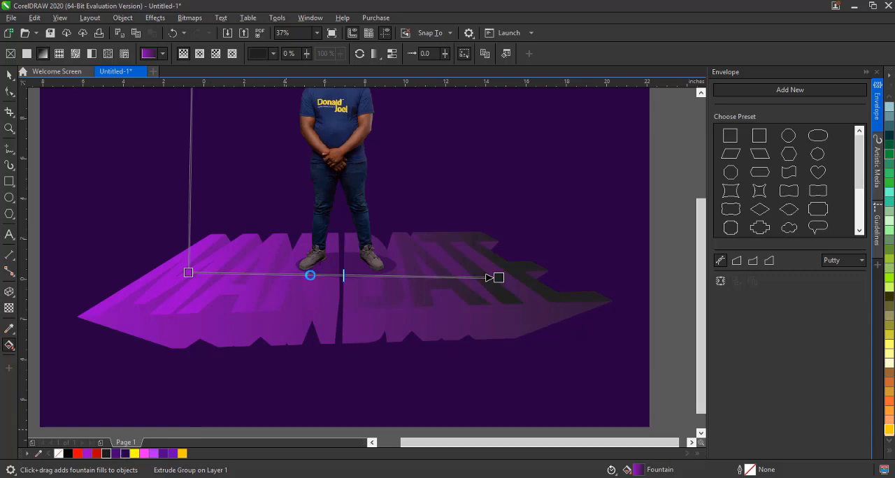
# Undo the last fountain fill colour change on the extrusion and undo a trial red node colour
pyautogui.hotkey('ctrl', 'z')
pyautogui.click(189, 272)
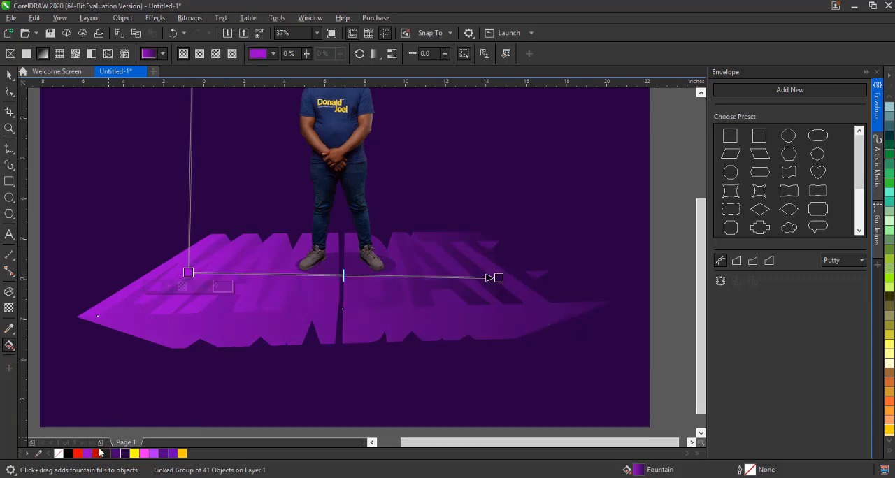
pyautogui.click(97, 454)
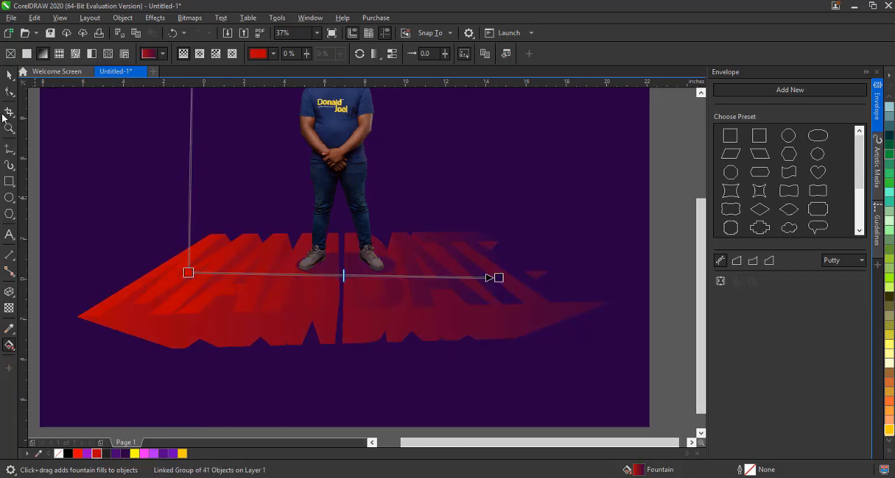
pyautogui.hotkey('ctrl', 'z')
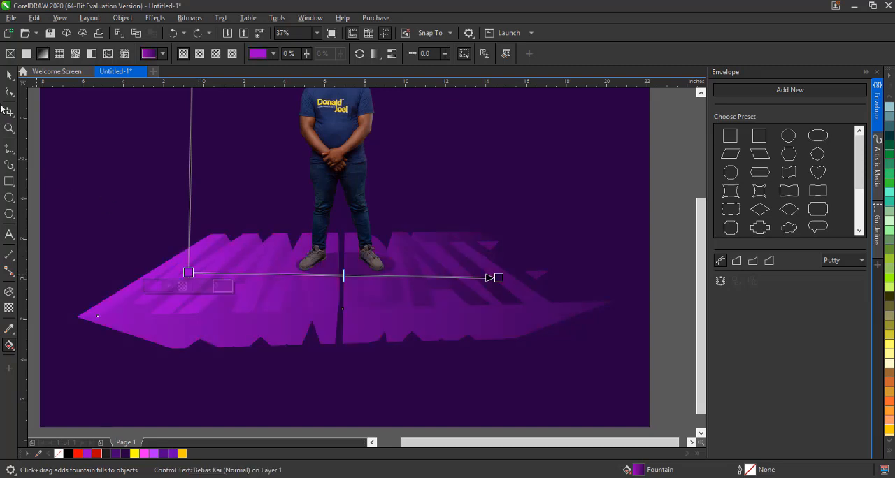
# Fill the background rectangle with pale yellow
pyautogui.click(12, 79)
pyautogui.click(584, 175)
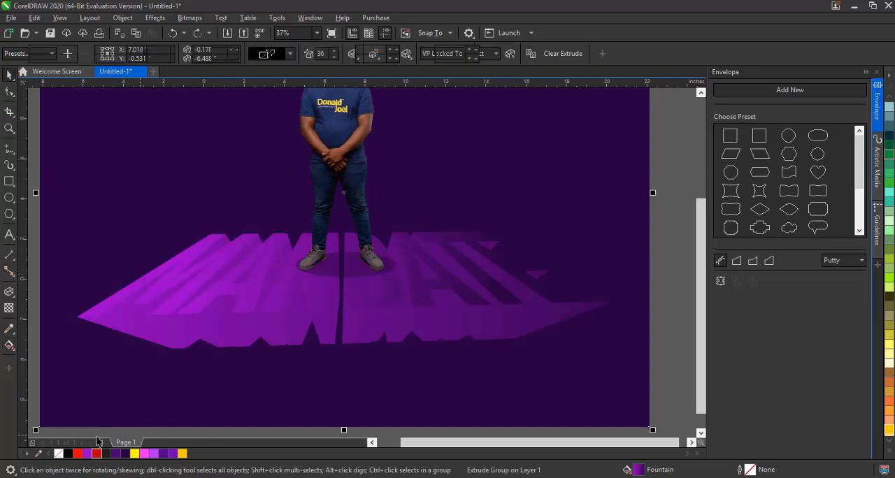
pyautogui.click(183, 455)
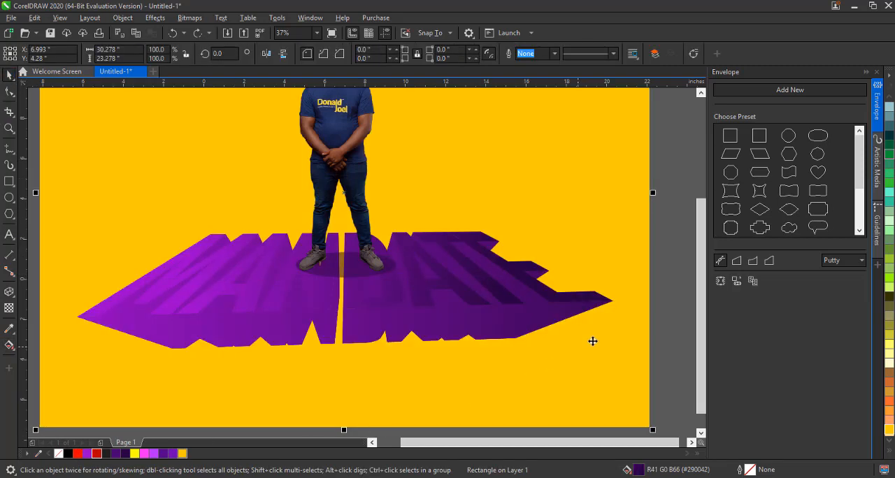
pyautogui.click(889, 364)
# Move the text's extrusion vanishing point further down and set the extrusion depth to 10
pyautogui.click(428, 297)
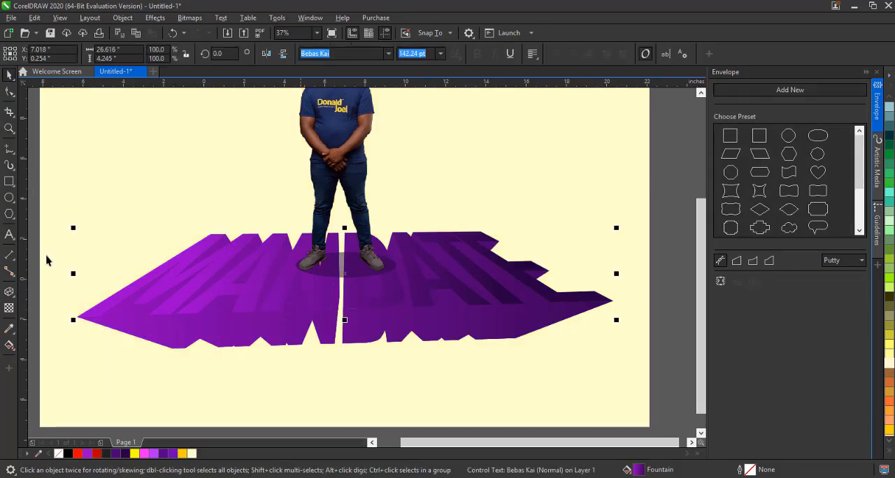
pyautogui.click(9, 345)
pyautogui.moveTo(344, 274); pyautogui.dragTo(350, 398)
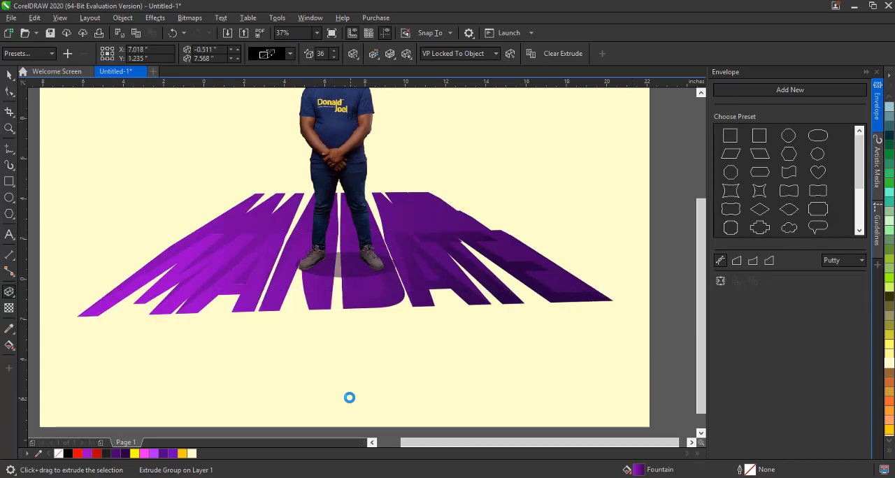
pyautogui.moveTo(345, 317); pyautogui.dragTo(348, 287)
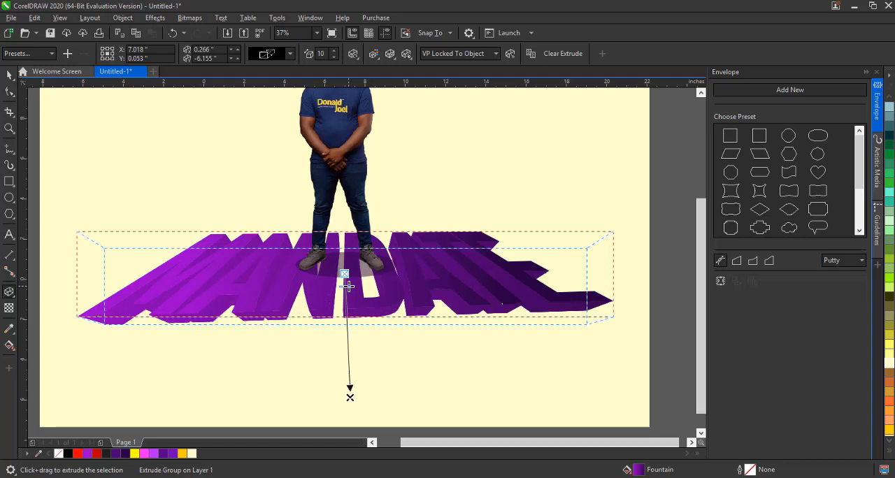
pyautogui.click(10, 75)
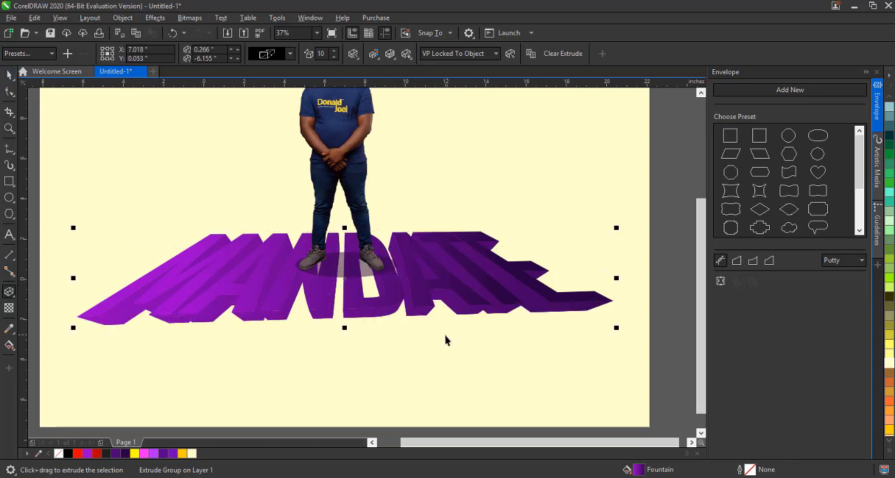
# Delete the photo of the man
pyautogui.scroll(-2, 354, 394)
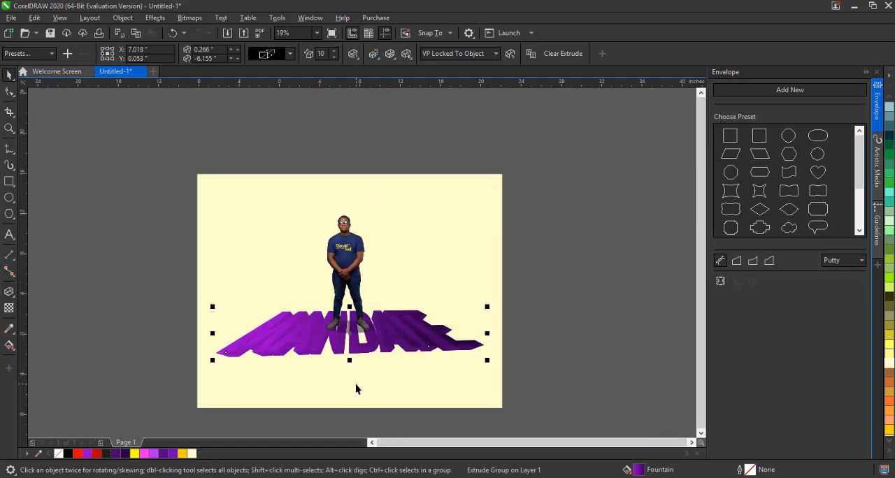
pyautogui.click(349, 262)
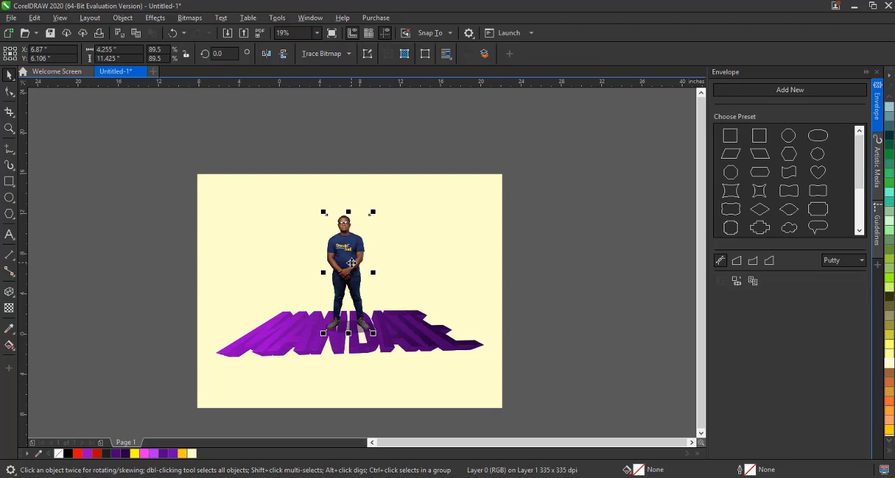
pyautogui.press('Delete')
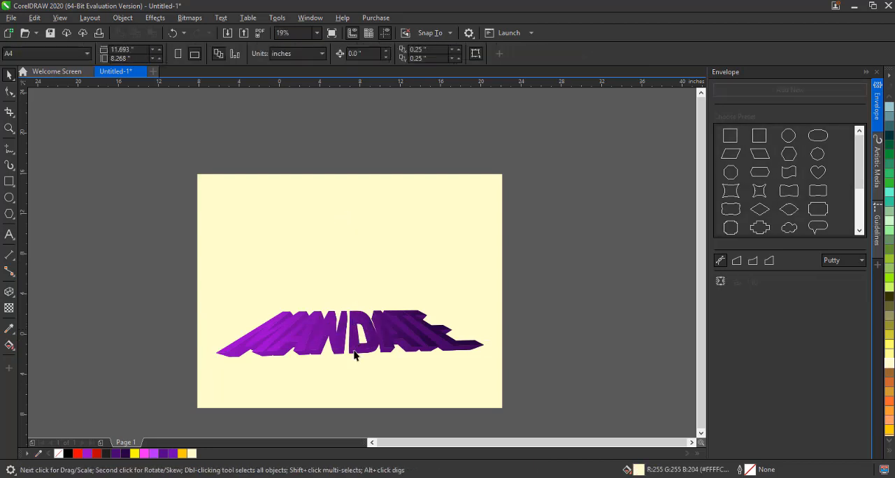
# Reshape the extruded MANDATE text with an envelope, dragging its corner nodes so the word stands upright and leans back
pyautogui.scroll(2, 354, 355)
pyautogui.click(347, 340)
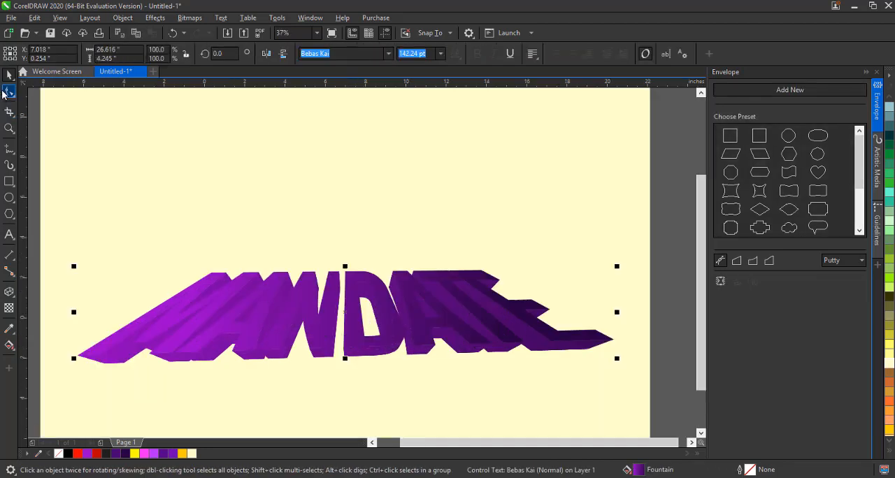
pyautogui.click(4, 95)
pyautogui.moveTo(483, 270); pyautogui.dragTo(539, 164)
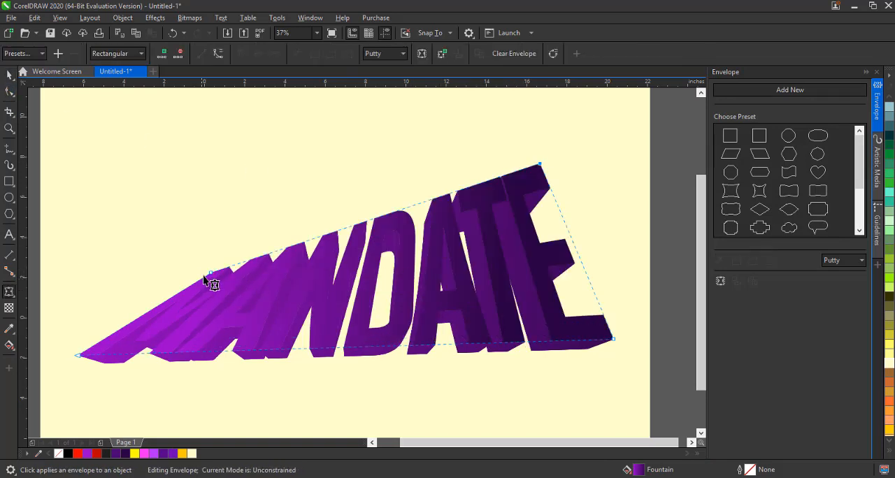
pyautogui.moveTo(210, 272); pyautogui.dragTo(234, 258)
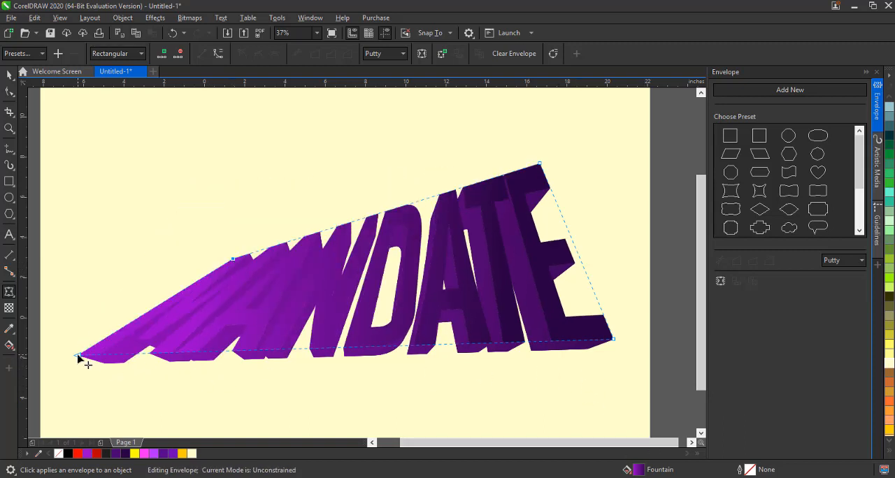
pyautogui.moveTo(78, 356); pyautogui.dragTo(227, 387)
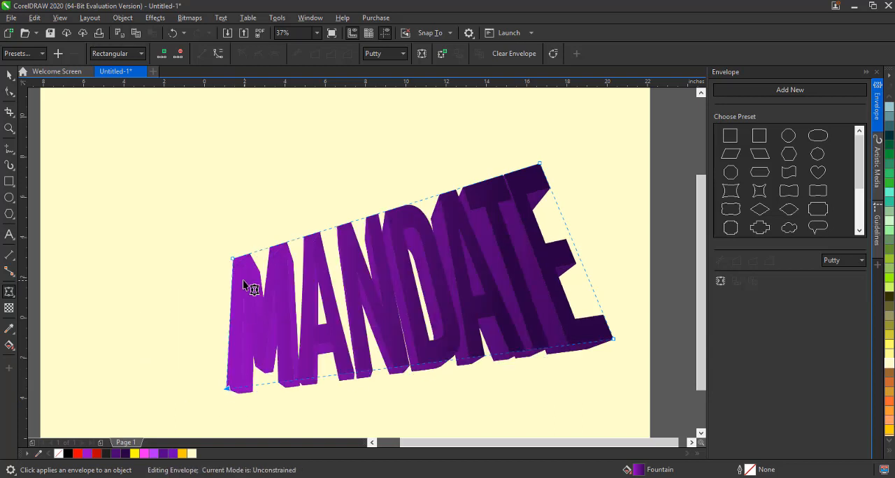
pyautogui.moveTo(233, 259); pyautogui.dragTo(178, 185)
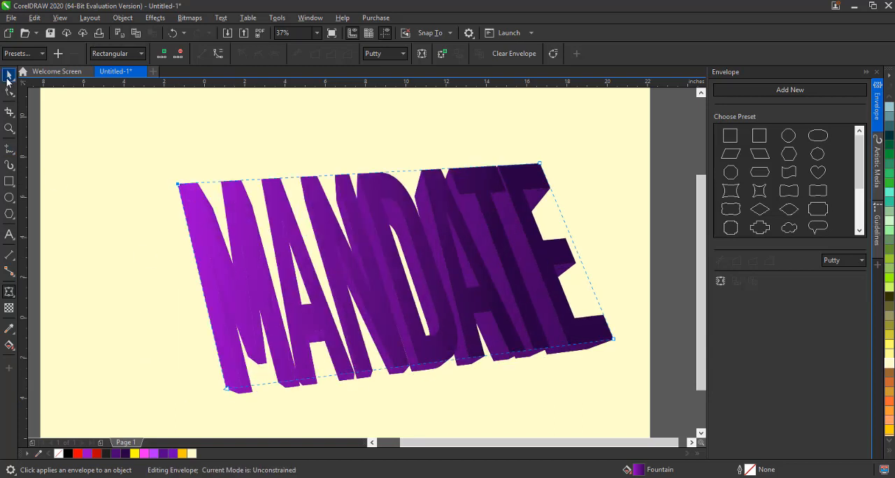
pyautogui.click(8, 77)
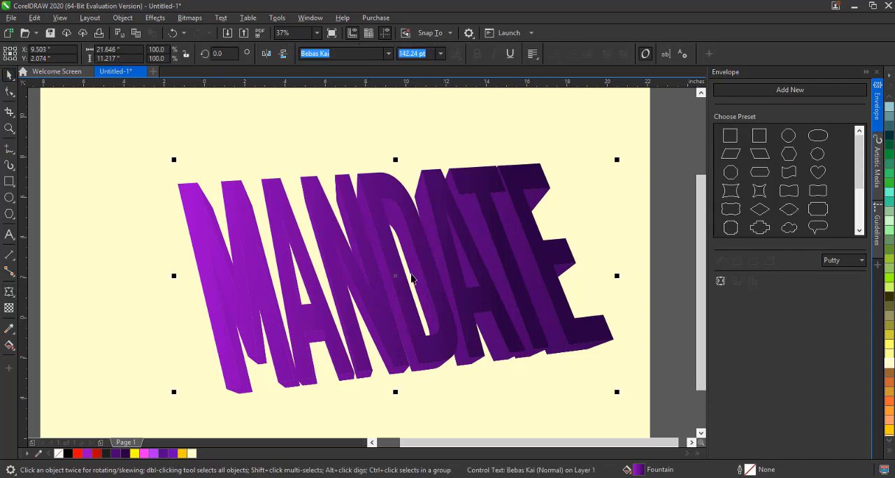
# Move the text left and re-aim its extrusion toward a lower-left vanishing point with a depth of 18
pyautogui.moveTo(411, 279); pyautogui.dragTo(354, 262)
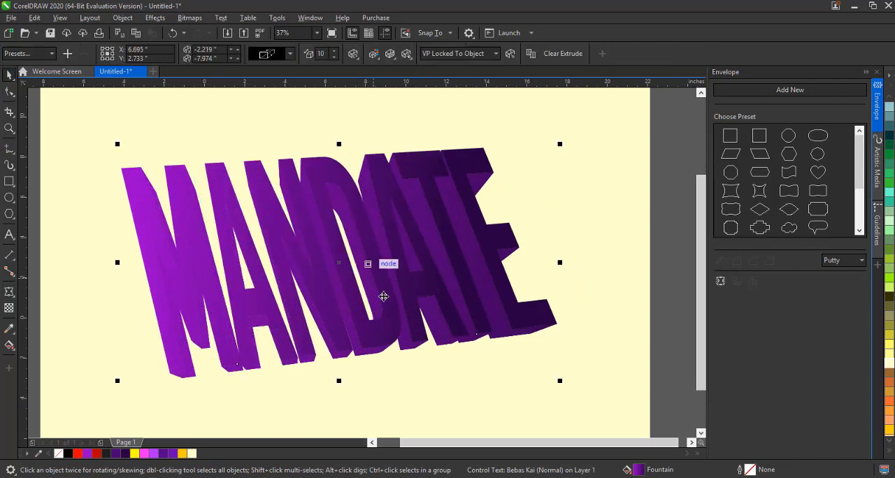
pyautogui.click(15, 299)
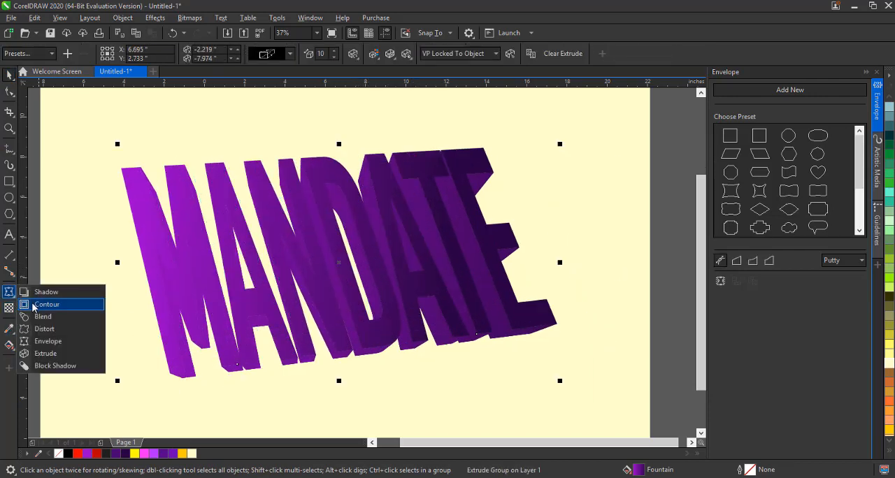
pyautogui.click(54, 352)
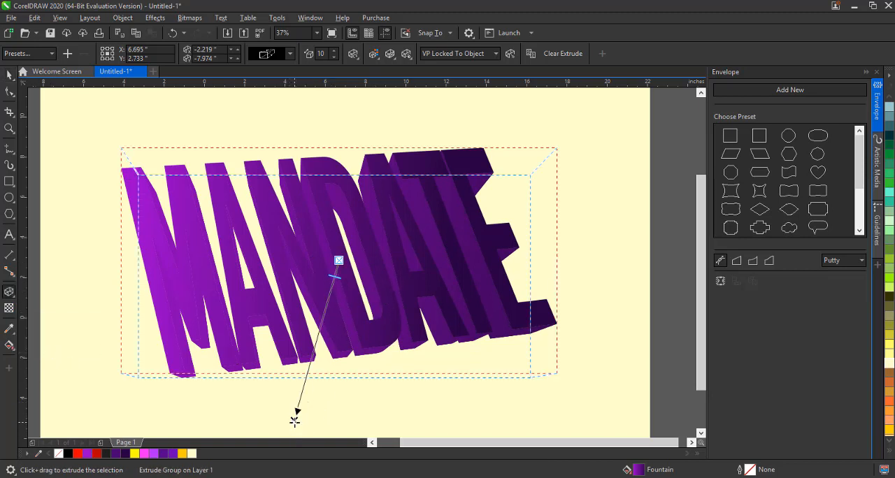
pyautogui.moveTo(295, 421); pyautogui.dragTo(387, 400)
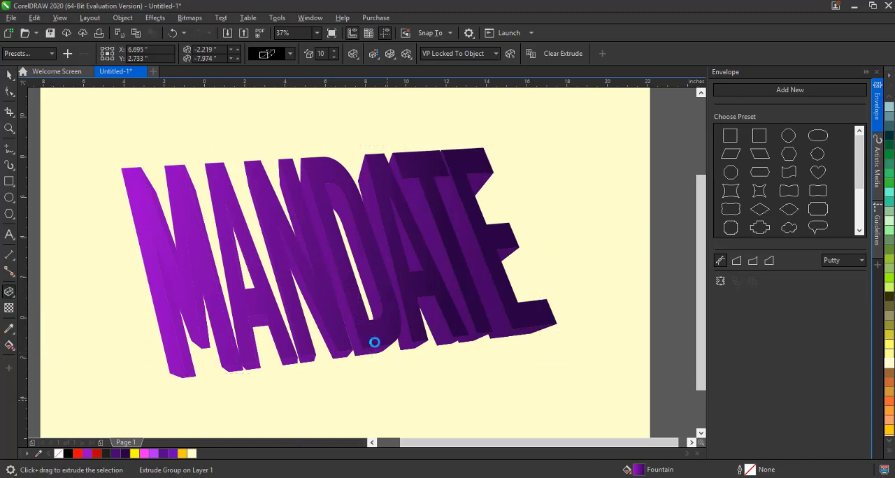
pyautogui.moveTo(344, 274)
pyautogui.mouseDown()
pyautogui.moveTo(363, 345)
pyautogui.moveTo(344, 286)
pyautogui.mouseUp()
pyautogui.scroll(-1, 364, 338)
pyautogui.scroll(-1, 367, 338)
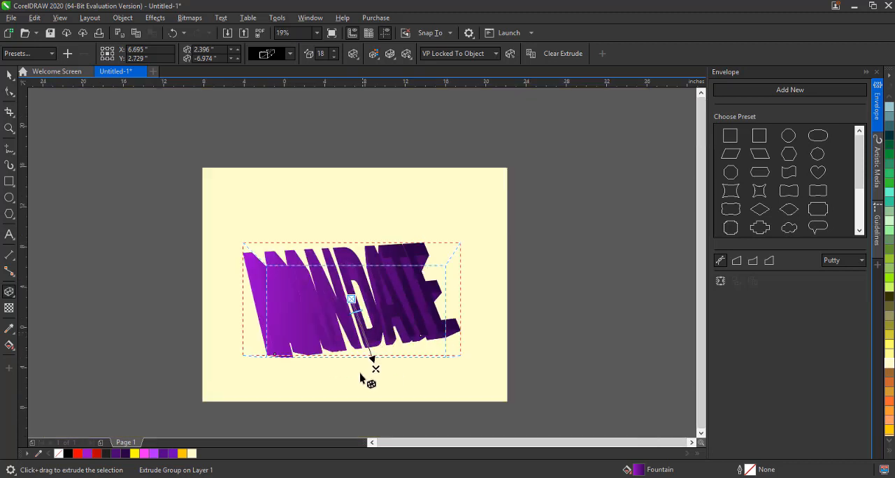
pyautogui.moveTo(375, 370); pyautogui.dragTo(162, 357)
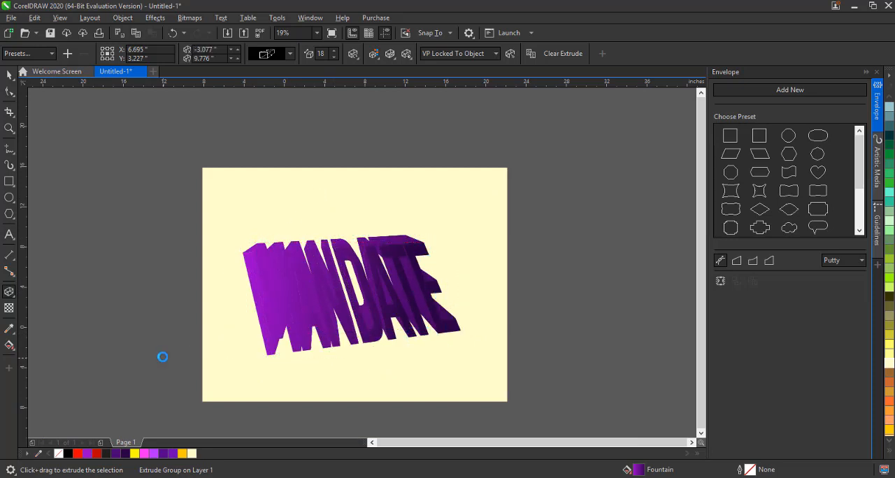
# Select the MANDATE text and nudge it slightly to the right
pyautogui.click(9, 77)
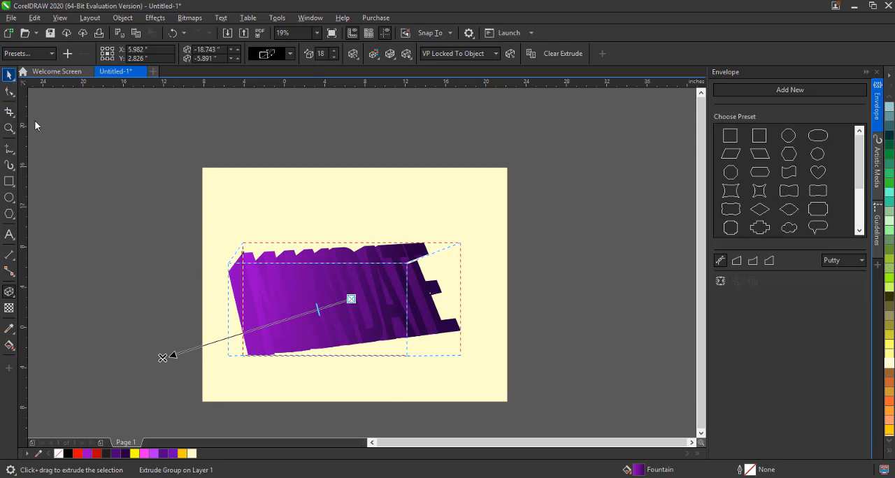
pyautogui.click(398, 309)
pyautogui.moveTo(399, 308); pyautogui.dragTo(409, 306)
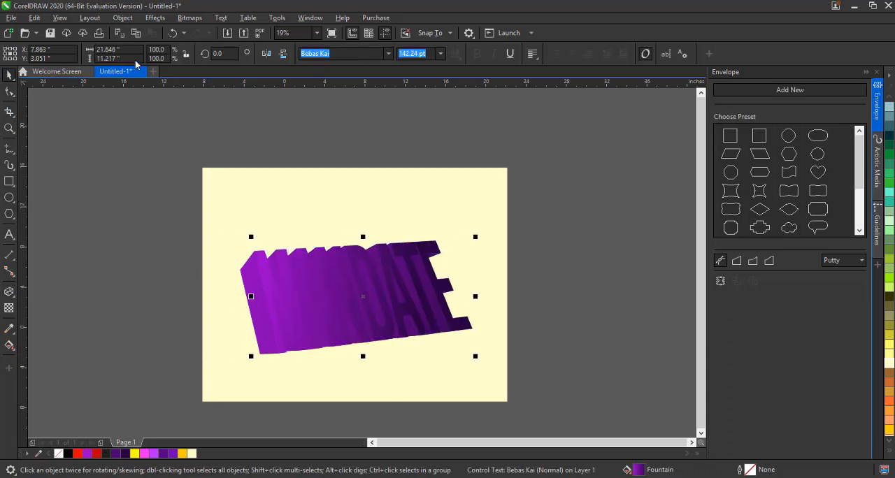
# Break the extrude group apart into separate text and extrusion objects
pyautogui.click(123, 19)
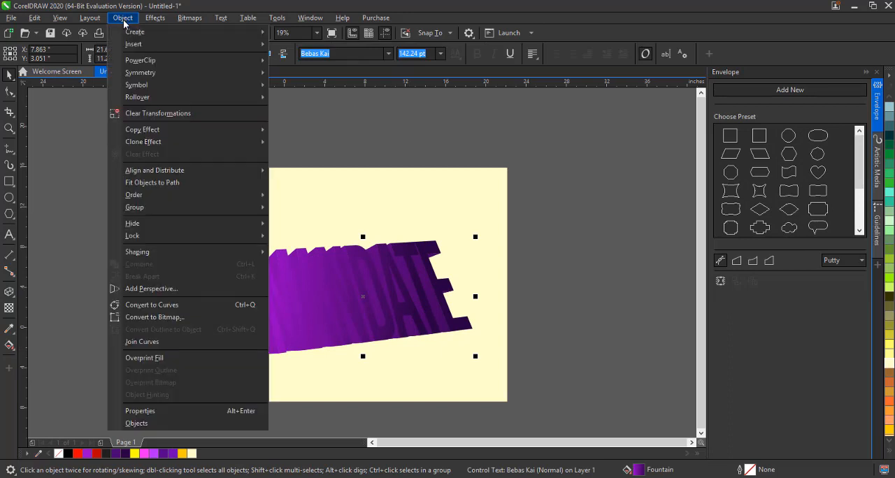
pyautogui.click(9, 294)
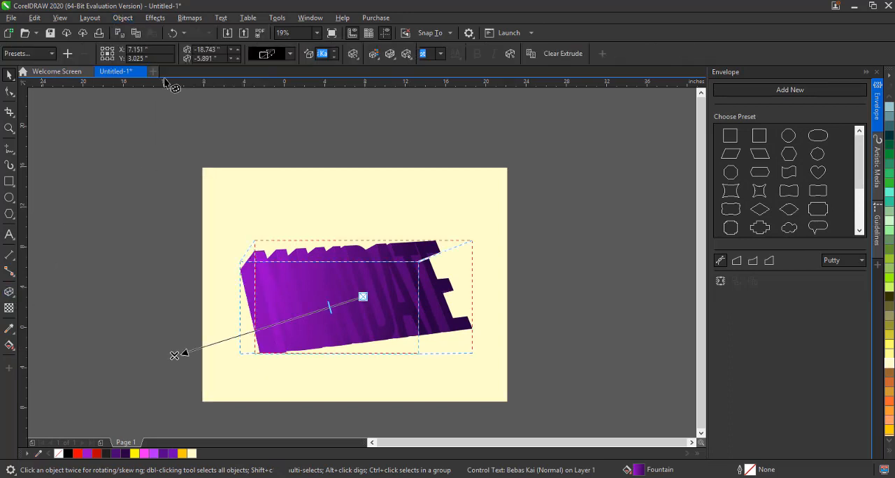
pyautogui.click(123, 19)
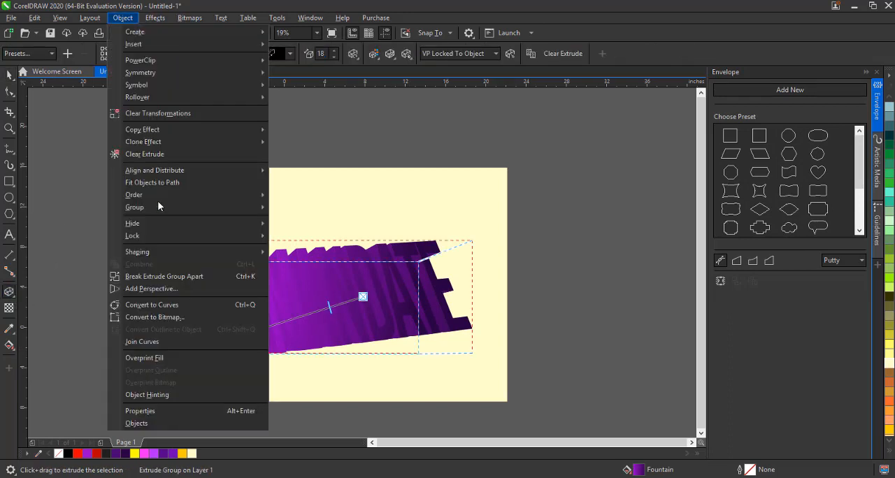
pyautogui.click(172, 280)
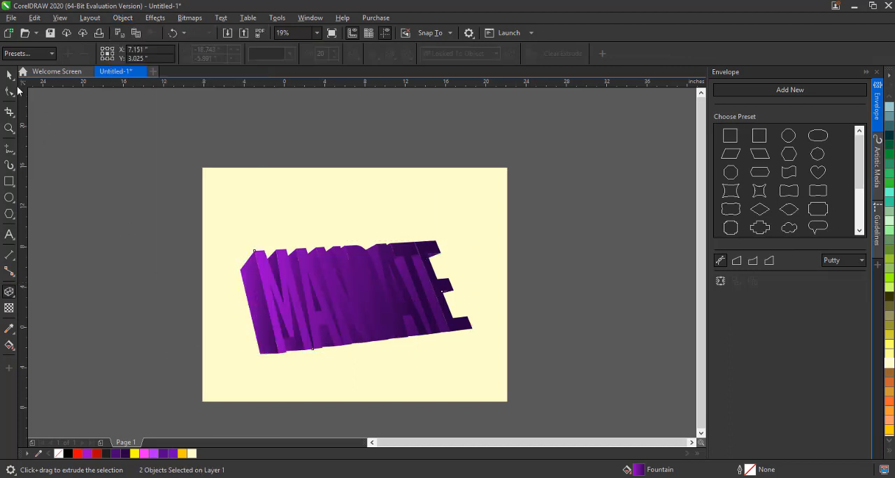
pyautogui.press('space')
# Select the extrusion faces group and fill it with dark purple #480070
pyautogui.moveTo(254, 314); pyautogui.dragTo(133, 298)
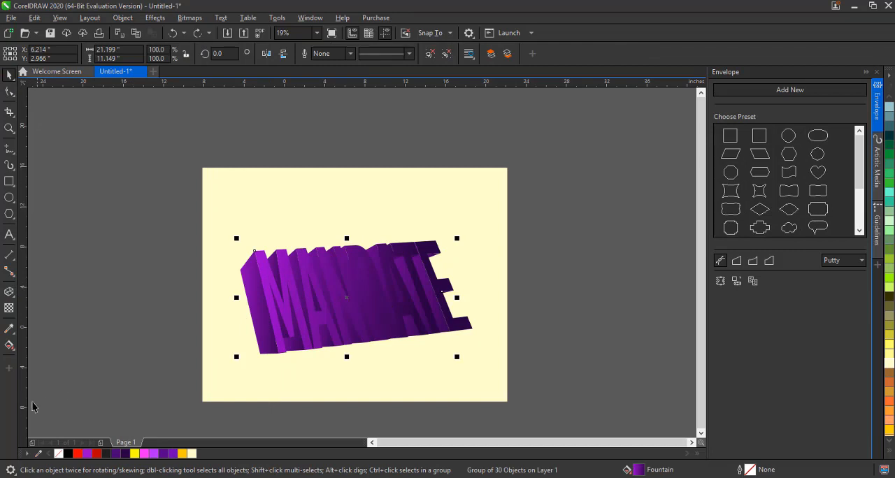
pyautogui.click(9, 345)
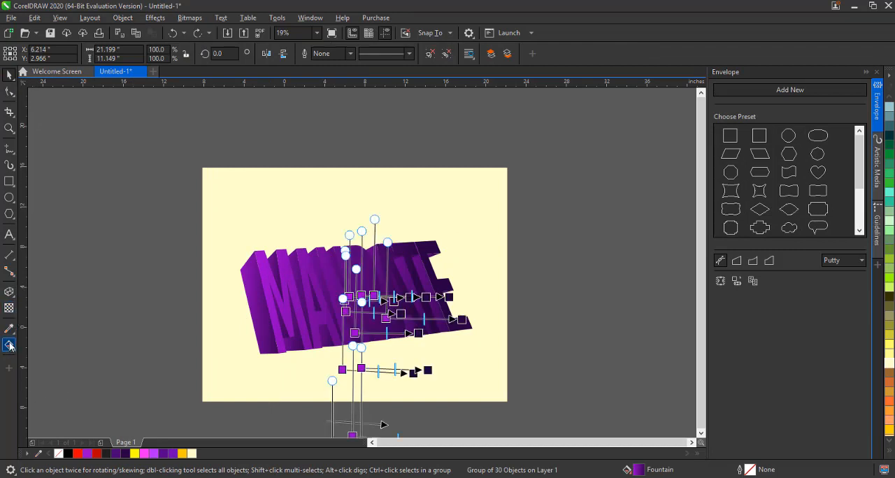
pyautogui.press('space')
pyautogui.press('space')
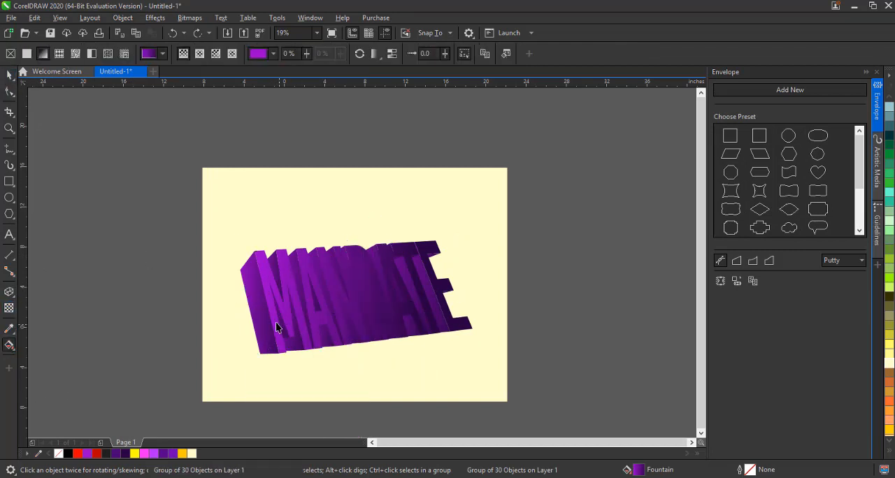
pyautogui.press('space')
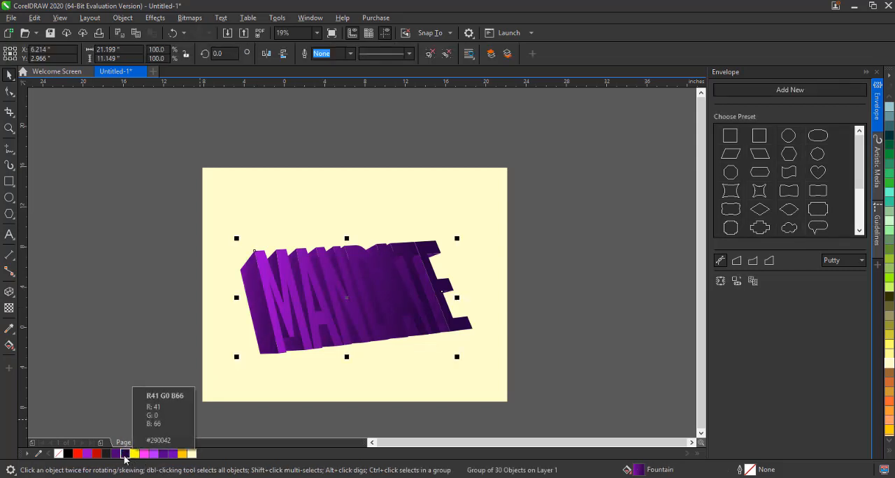
pyautogui.click(116, 455)
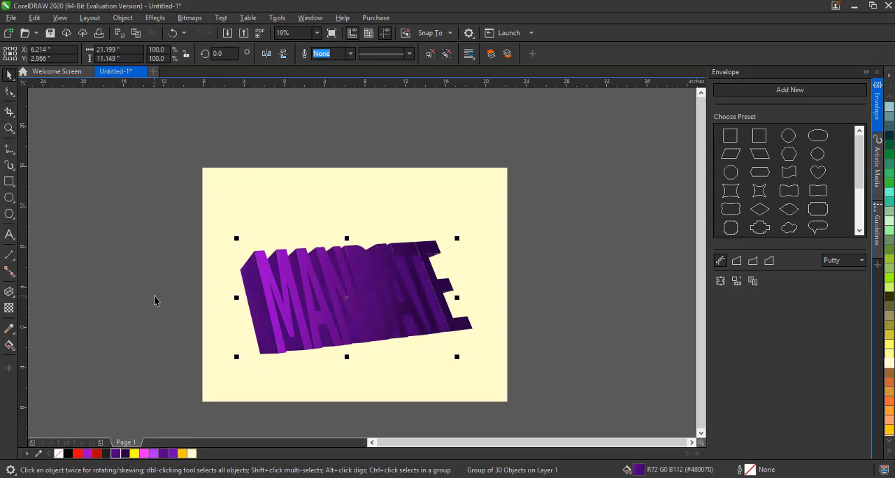
# Select the MANDATE text and fill it with purple #7100B8
pyautogui.click(279, 271)
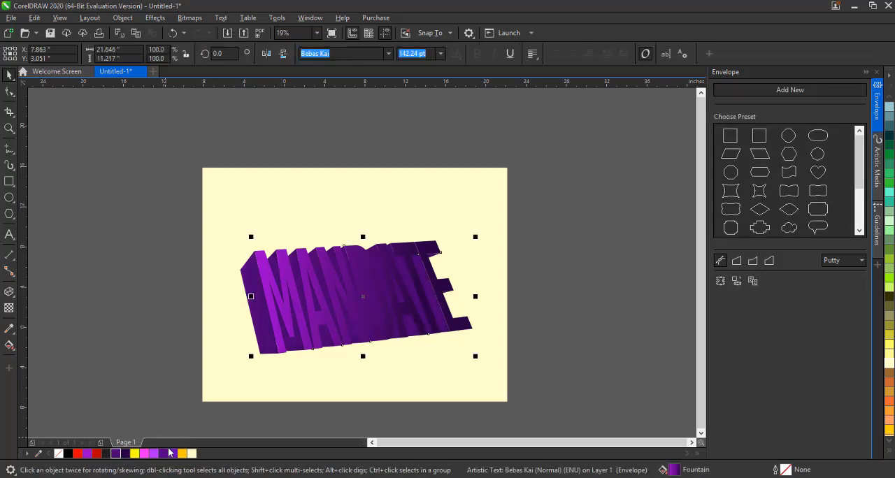
pyautogui.click(193, 454)
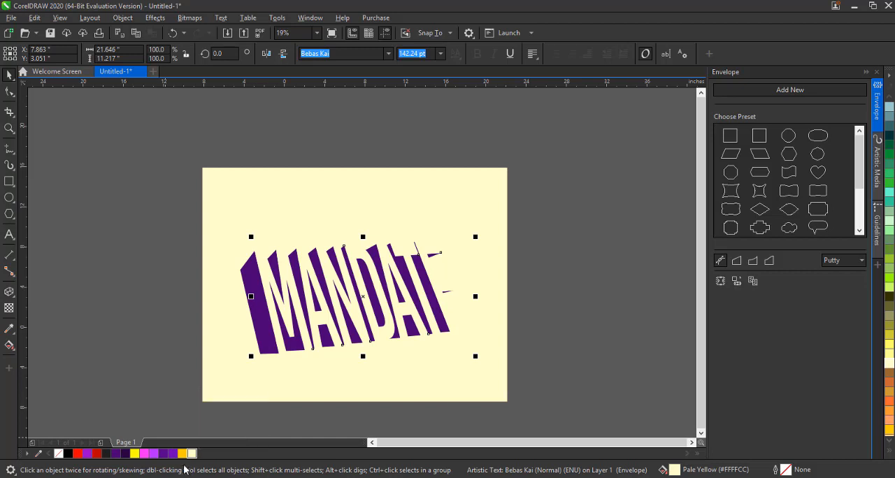
pyautogui.click(173, 454)
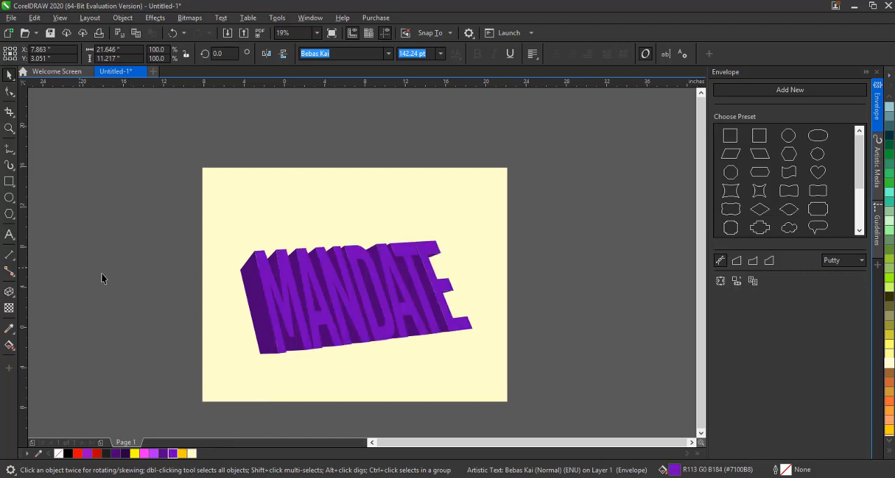
# Select the extrusion faces group and fill it with a darker purple #290042
pyautogui.press('Escape')
pyautogui.click(297, 268)
pyautogui.click(245, 266)
pyautogui.click(127, 454)
pyautogui.click(257, 305)
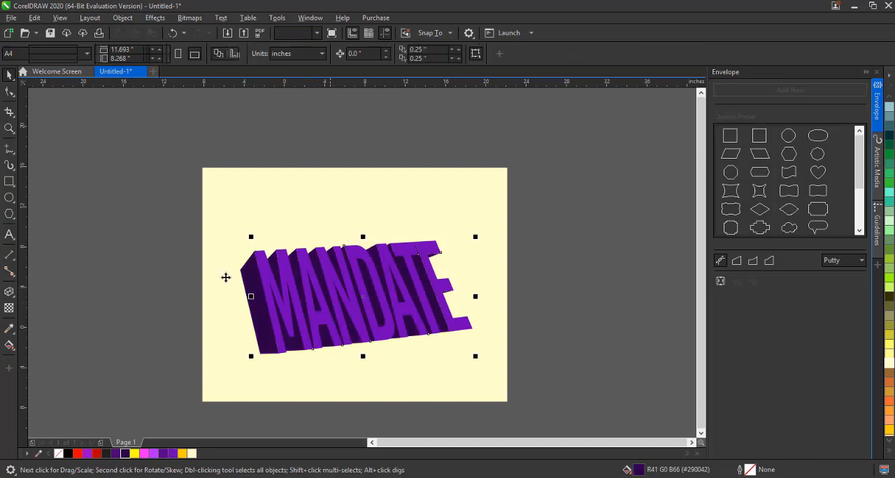
# Apply a right-to-left fountain fill across the MANDATE text and color its start node light purple
pyautogui.click(9, 345)
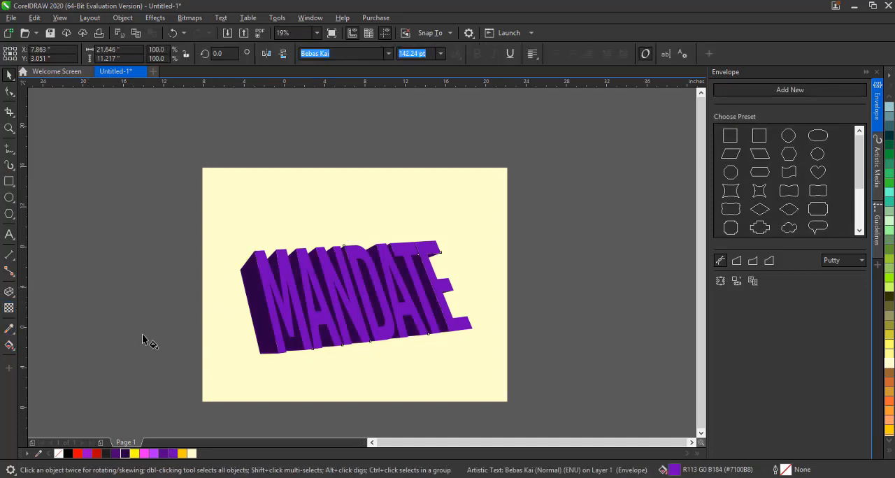
pyautogui.moveTo(442, 278); pyautogui.dragTo(283, 299)
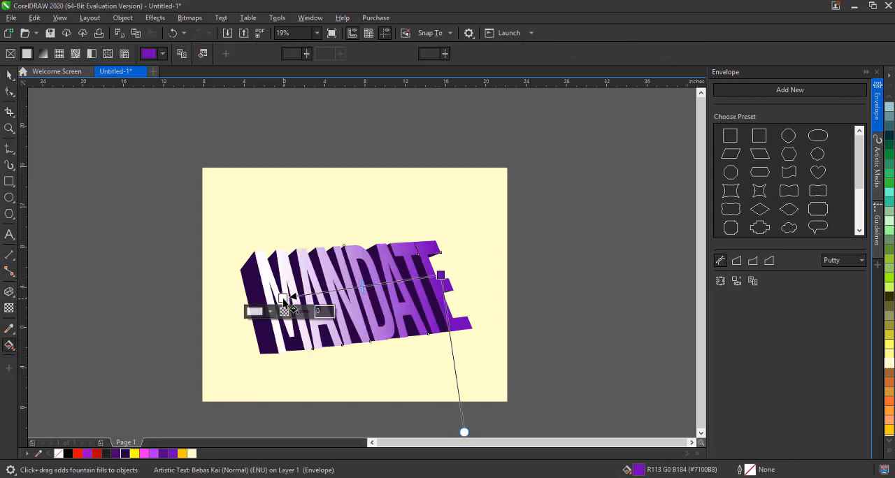
pyautogui.click(155, 455)
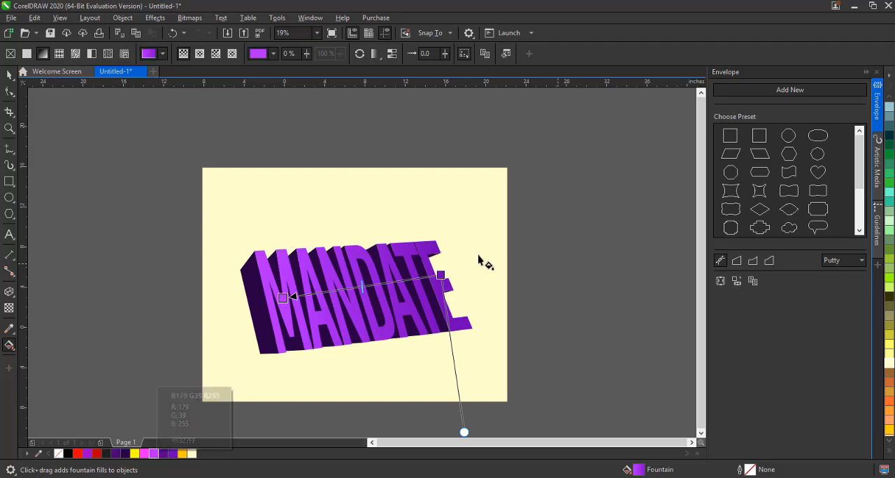
# Color the fountain fill's end node a dark magenta purple instead of the tried dark teal
pyautogui.click(441, 275)
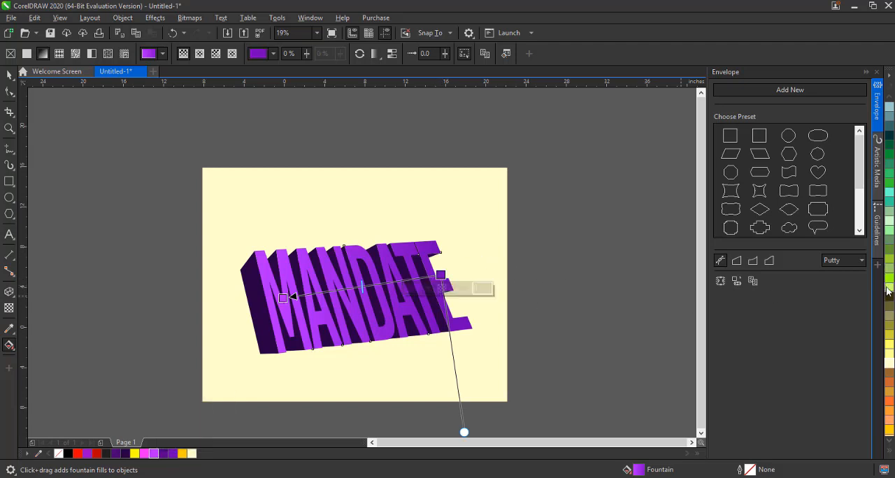
pyautogui.click(889, 137)
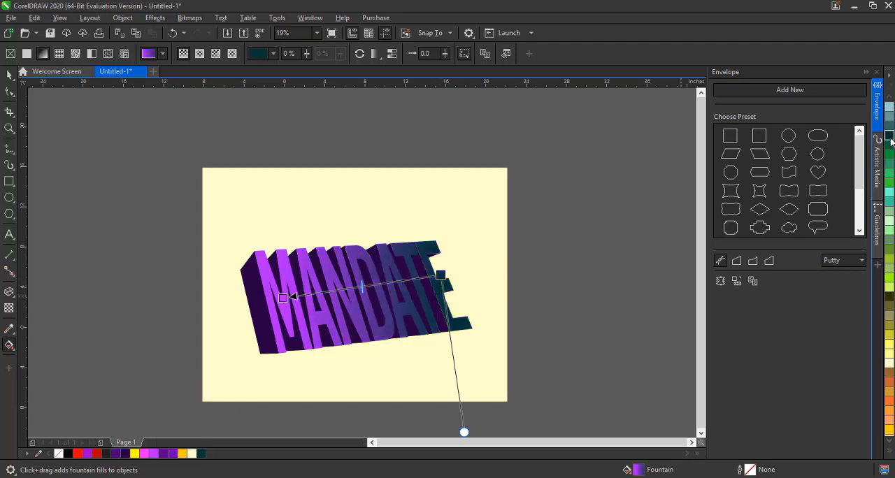
pyautogui.click(892, 454)
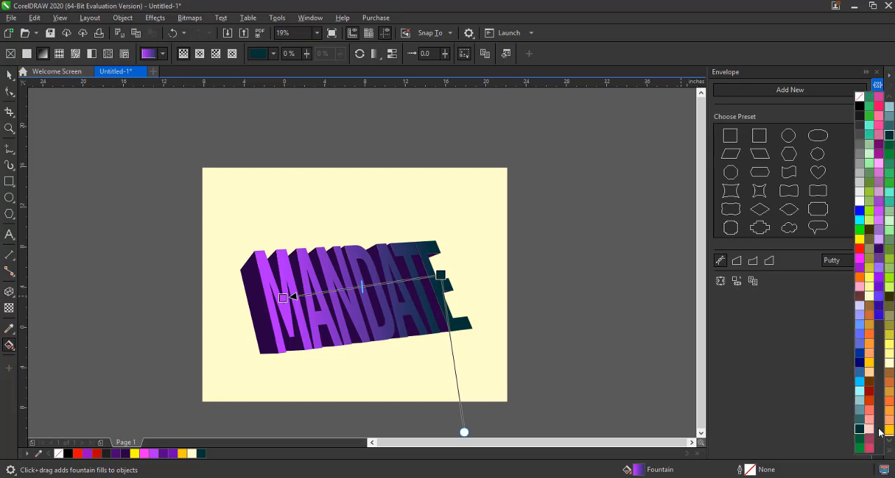
pyautogui.click(880, 144)
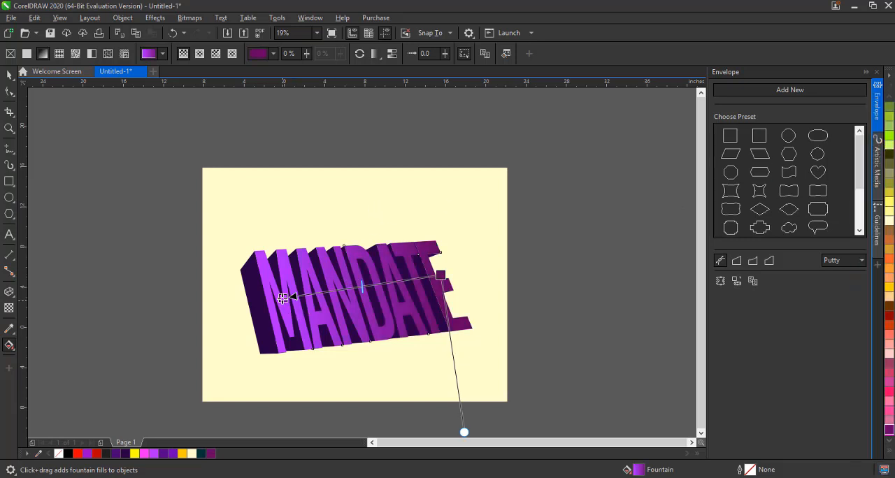
# Add a middle node to the fountain fill and color it purple #9900CC
pyautogui.doubleClick(371, 286)
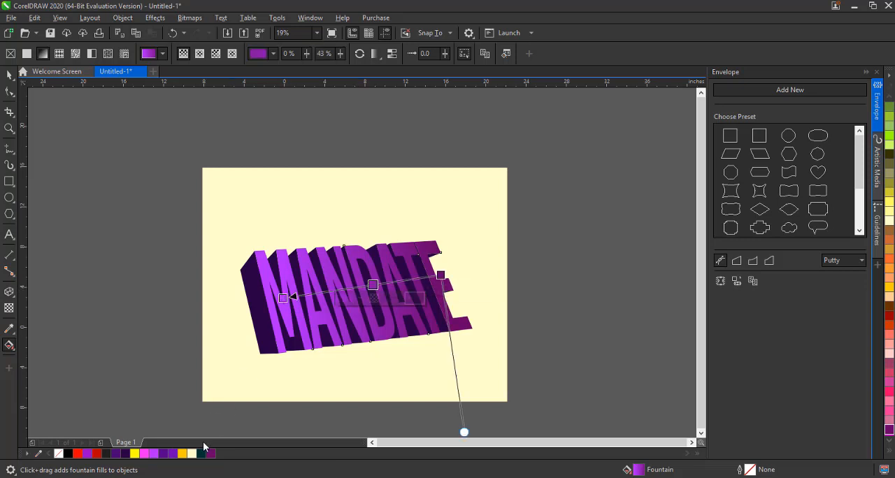
pyautogui.click(128, 455)
pyautogui.hotkey('ctrl', 'z')
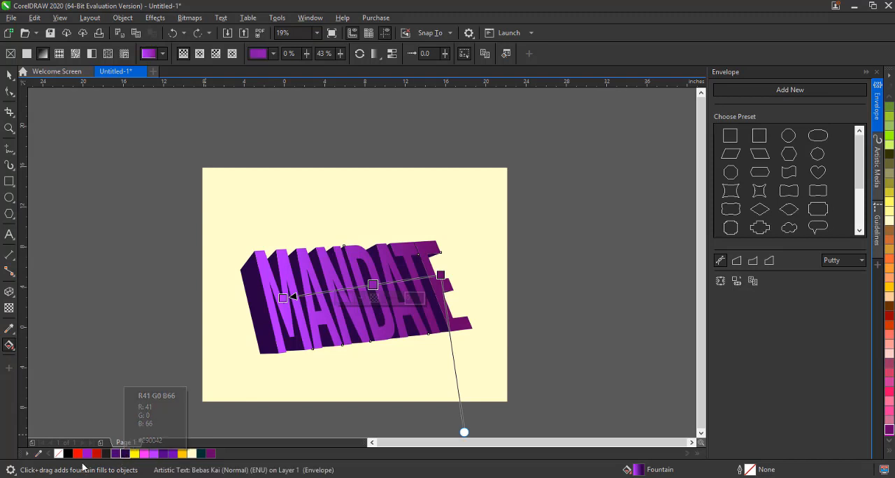
pyautogui.click(89, 458)
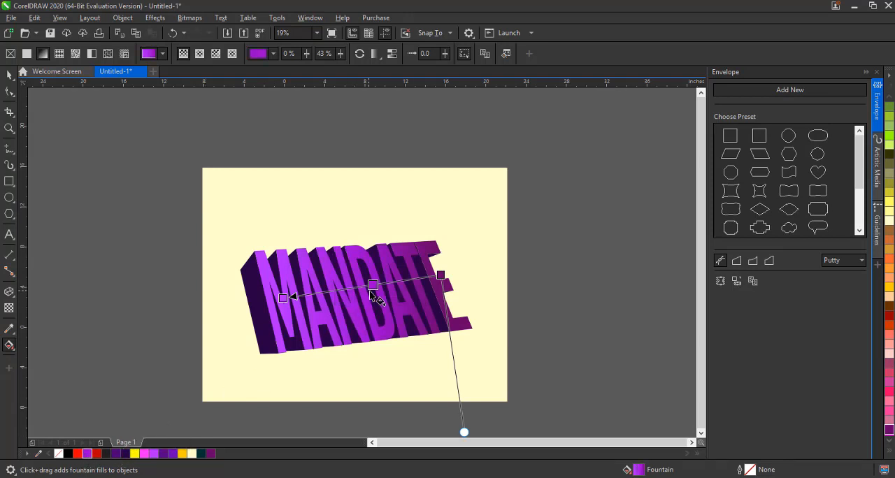
# Move the fountain fill's end and start nodes slightly outward, then deselect the text
pyautogui.moveTo(441, 275); pyautogui.dragTo(422, 279)
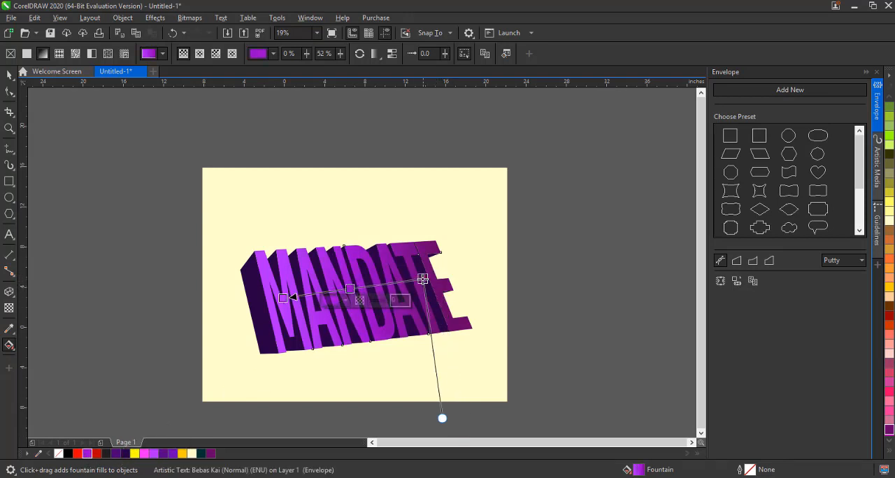
pyautogui.moveTo(283, 299); pyautogui.dragTo(275, 299)
pyautogui.press('space')
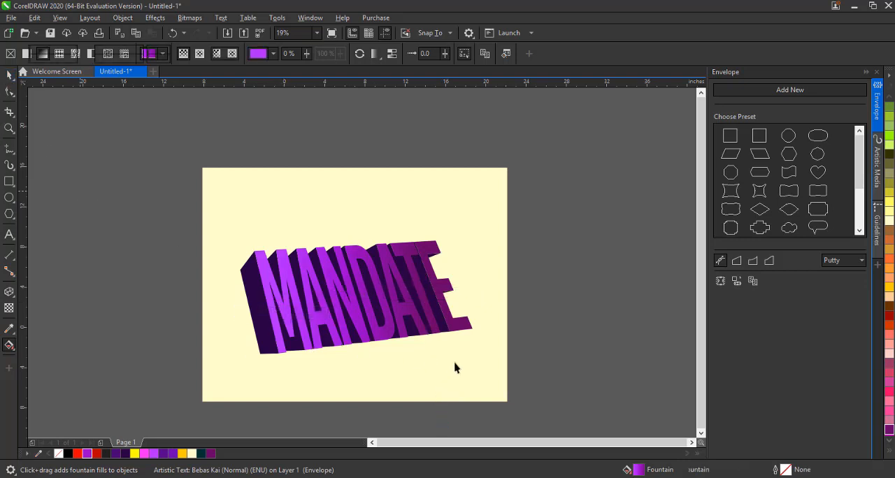
pyautogui.click(417, 364)
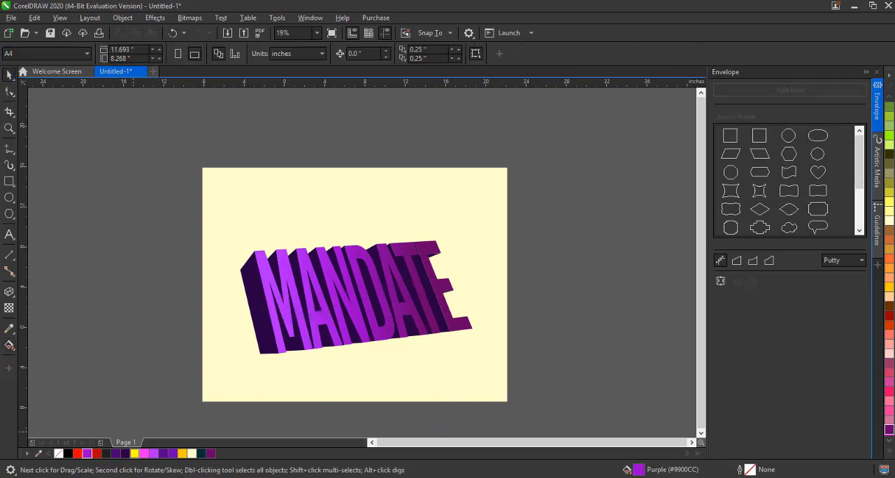
# Bring a cutout photo of a standing person from another window onto the page's left side
pyautogui.hotkey('alt', 'Tab')
pyautogui.moveTo(492, 238); pyautogui.dragTo(224, 231)
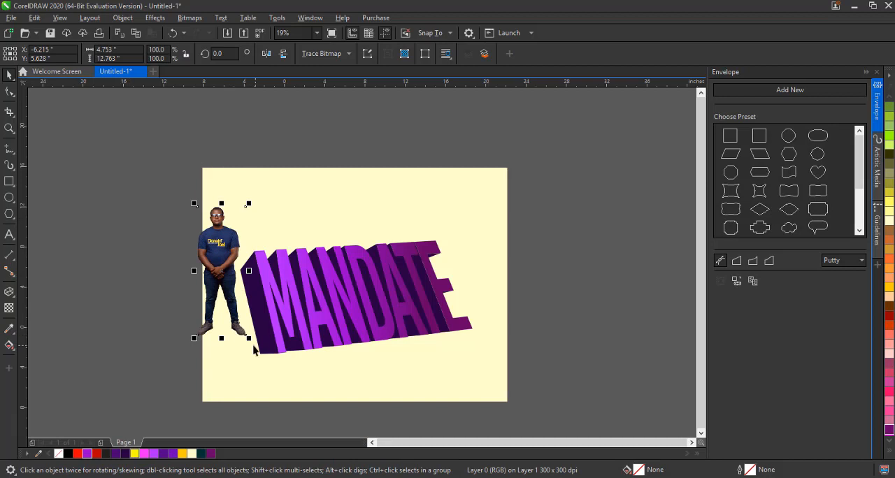
# Enlarge the photo and arrange it behind the text but in front of the background
pyautogui.moveTo(249, 339); pyautogui.dragTo(316, 416)
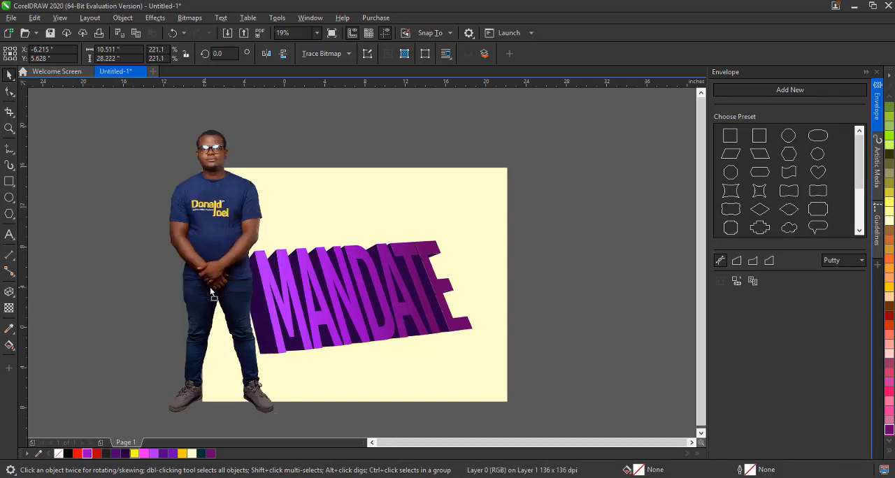
pyautogui.moveTo(211, 293); pyautogui.dragTo(213, 285)
pyautogui.hotkey('shift', 'pagedown')
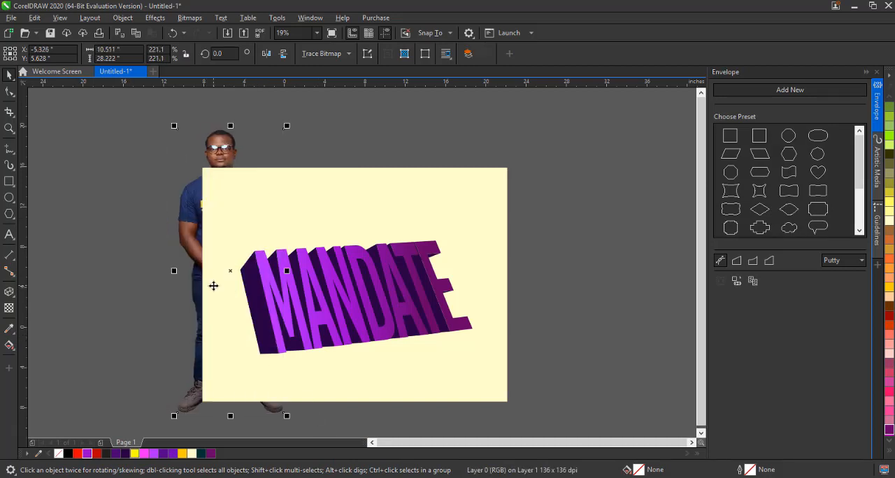
pyautogui.hotkey('ctrl', 'pageup')
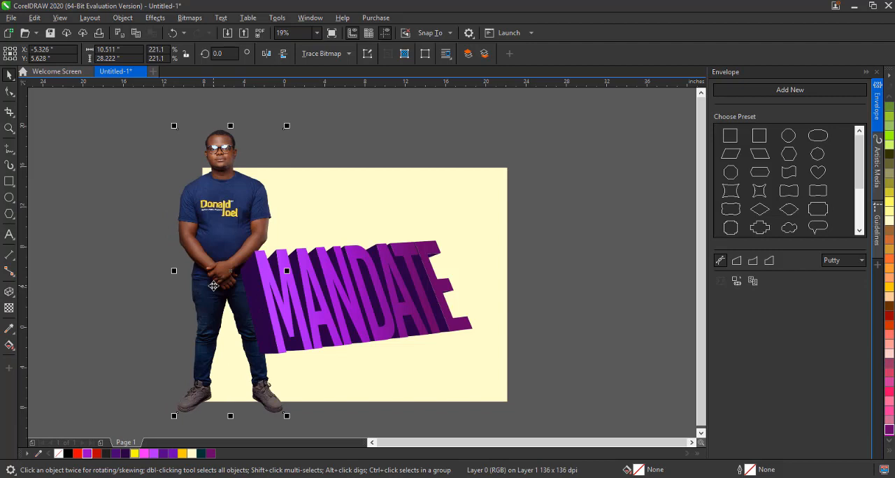
# Scale the photo down to about 138% and position it standing at the text's left end
pyautogui.moveTo(232, 233); pyautogui.dragTo(213, 184)
pyautogui.click(214, 184)
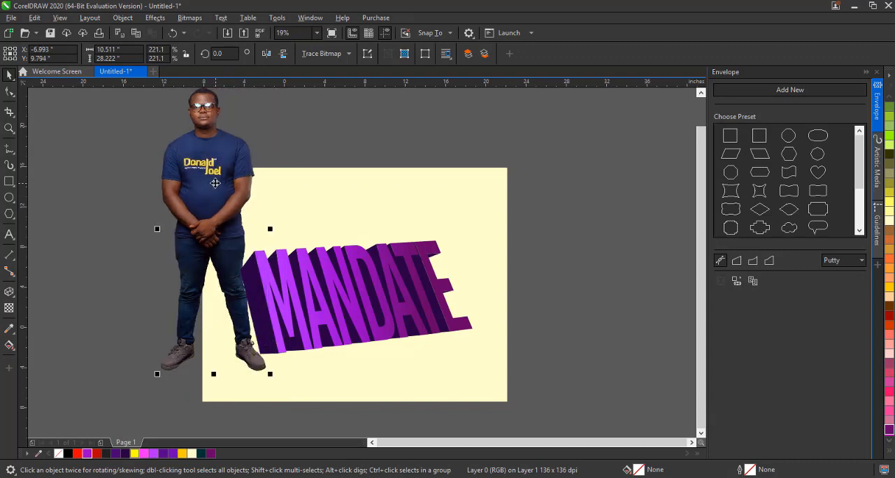
pyautogui.moveTo(268, 375); pyautogui.dragTo(248, 320)
pyautogui.moveTo(208, 236)
pyautogui.mouseDown()
pyautogui.moveTo(478, 235)
pyautogui.moveTo(467, 210)
pyautogui.moveTo(254, 227)
pyautogui.moveTo(288, 207)
pyautogui.moveTo(206, 237)
pyautogui.moveTo(213, 242)
pyautogui.mouseUp()
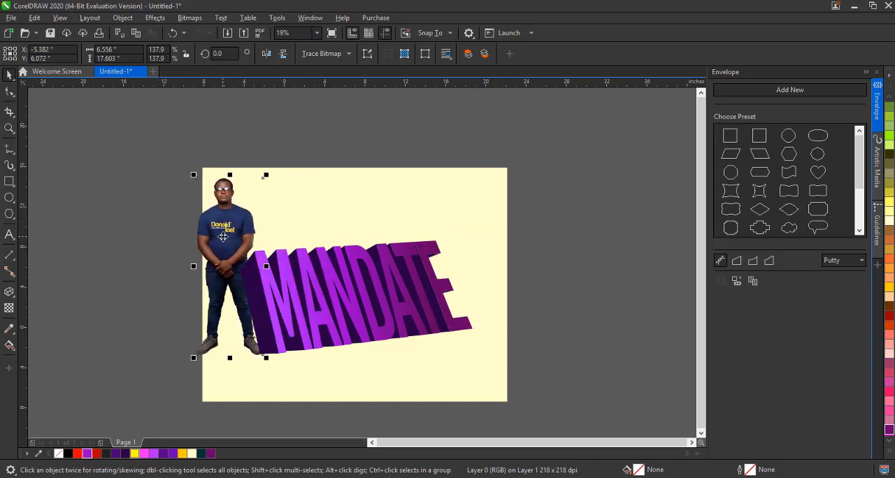
pyautogui.click(223, 236)
pyautogui.click(634, 292)
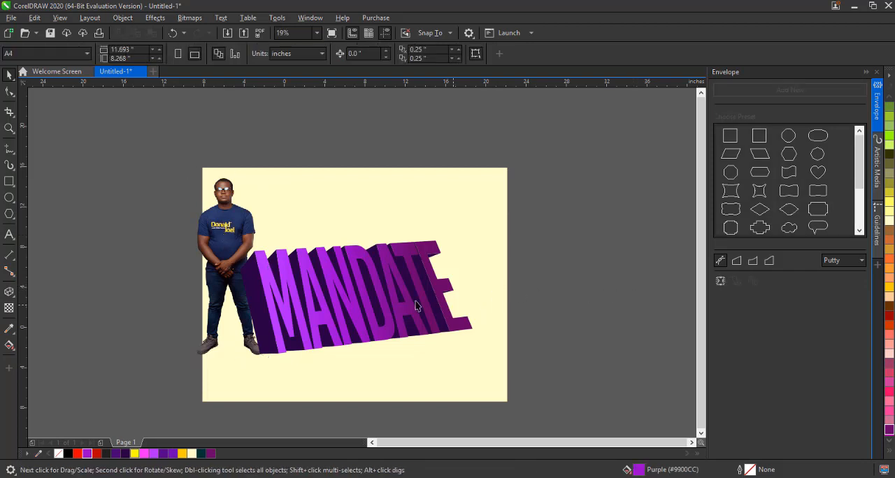
# Select all the artwork and shift it slightly to the right on the page
pyautogui.click(396, 289)
pyautogui.click(511, 302)
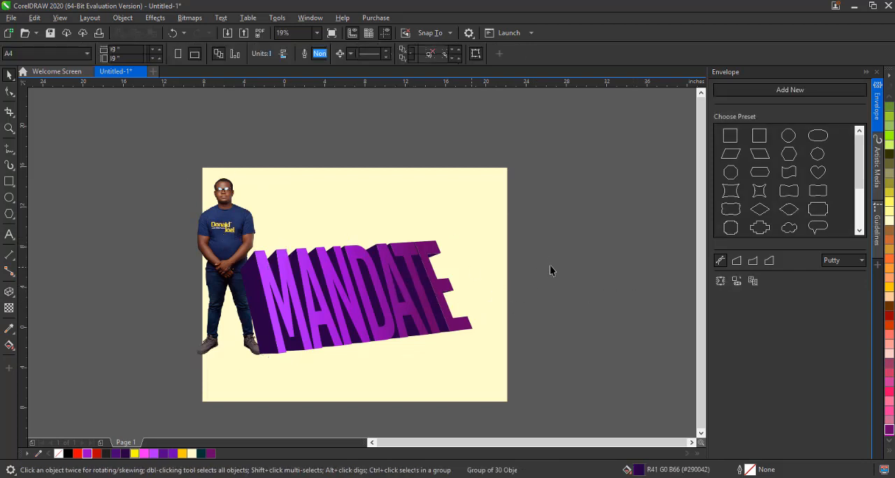
pyautogui.moveTo(155, 140); pyautogui.dragTo(481, 378)
pyautogui.moveTo(392, 295); pyautogui.dragTo(415, 379)
pyautogui.press('Escape')
pyautogui.click(377, 280)
pyautogui.hotkey('ctrl', 'z')
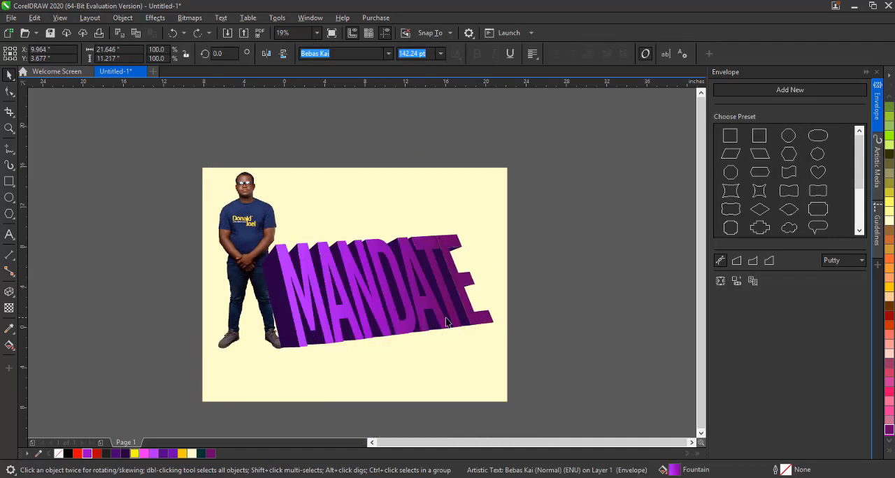
pyautogui.click(420, 342)
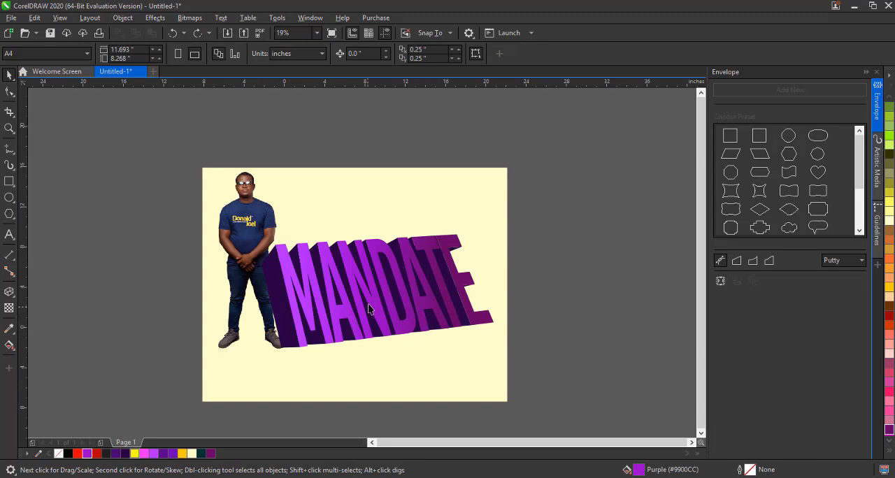
# Duplicate the MANDATE text, fill the copy black, and send it behind the artwork slightly offset as a shadow
pyautogui.click(326, 273)
pyautogui.moveTo(325, 273); pyautogui.dragTo(329, 305)
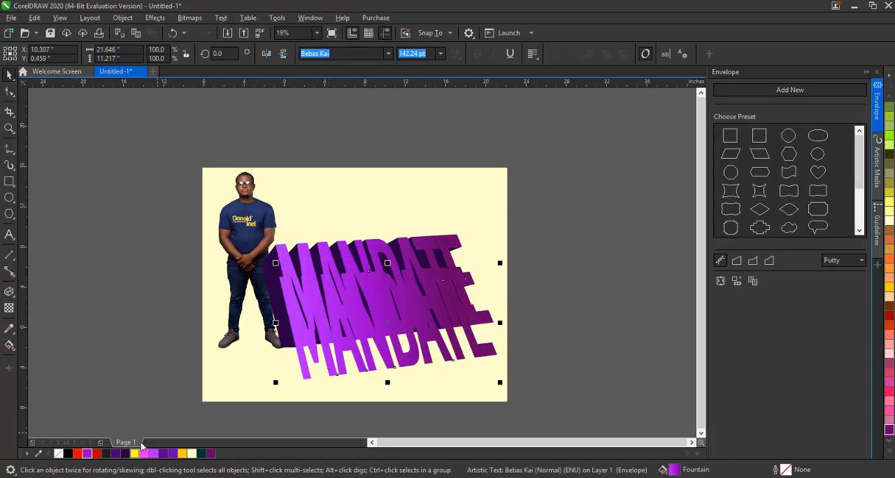
pyautogui.click(68, 454)
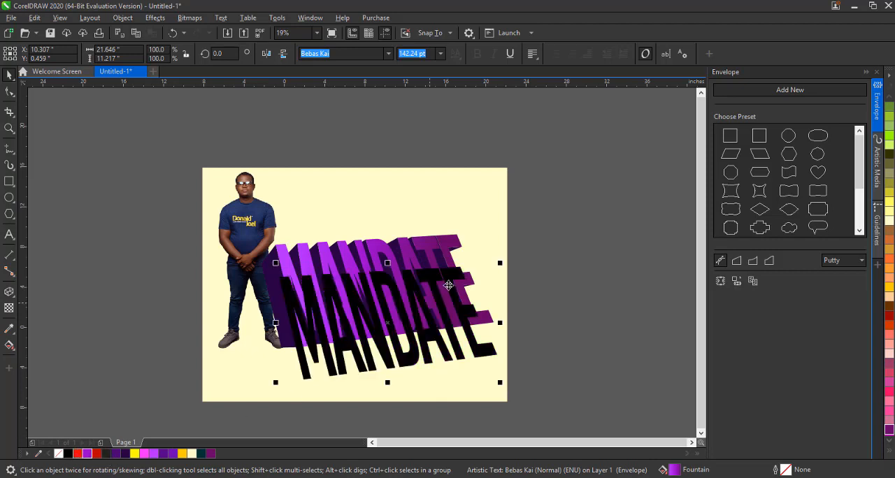
pyautogui.moveTo(413, 273); pyautogui.dragTo(408, 253)
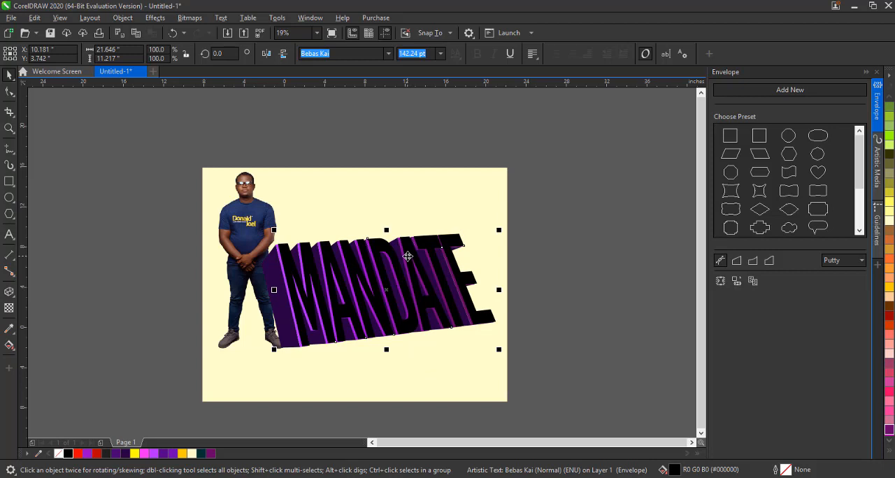
pyautogui.hotkey('shift', 'pagedown')
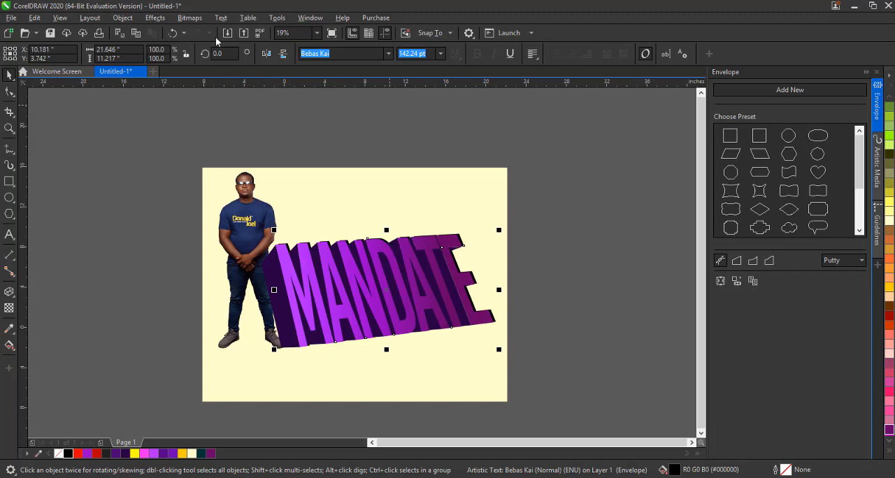
# Convert the black shadow text to a 300 dpi RGB bitmap with anti-aliasing and transparent background
pyautogui.click(189, 17)
pyautogui.click(218, 32)
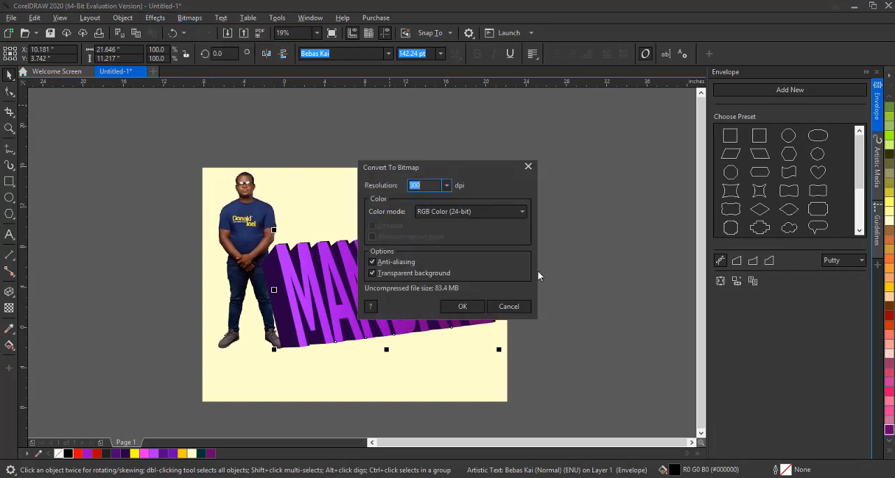
pyautogui.click(461, 307)
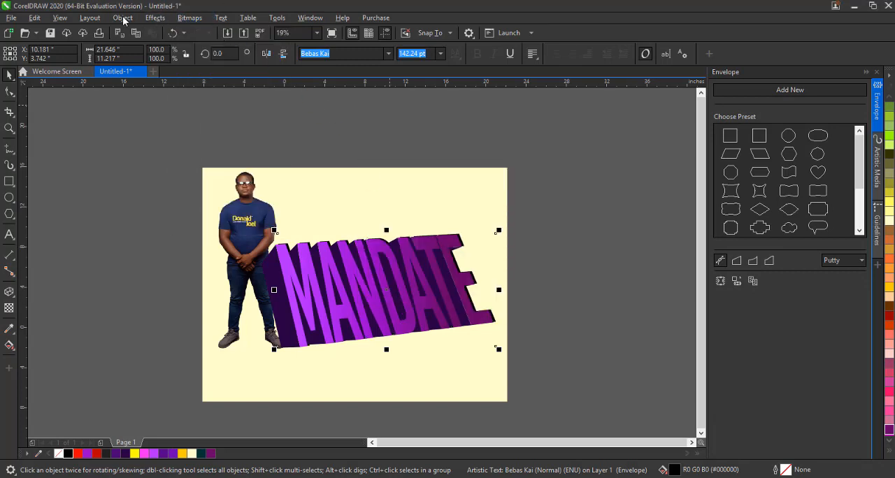
# Apply a Gaussian Blur to the black shadow text bitmap, raising the radius to above 68 pixels
pyautogui.click(154, 18)
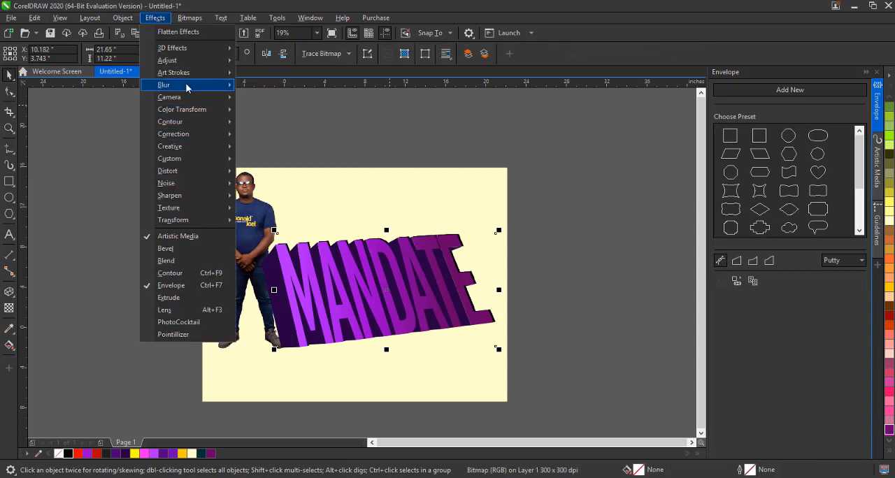
pyautogui.moveTo(186, 82)
pyautogui.click(326, 133)
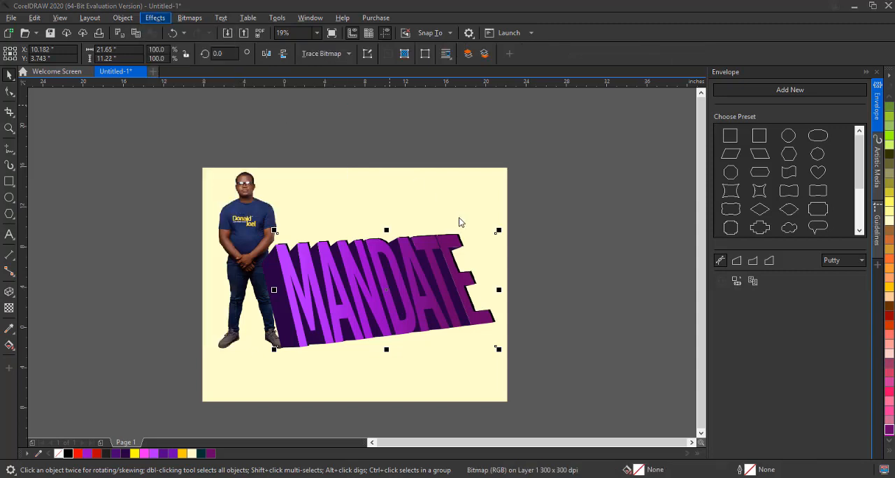
pyautogui.moveTo(437, 210); pyautogui.dragTo(655, 171)
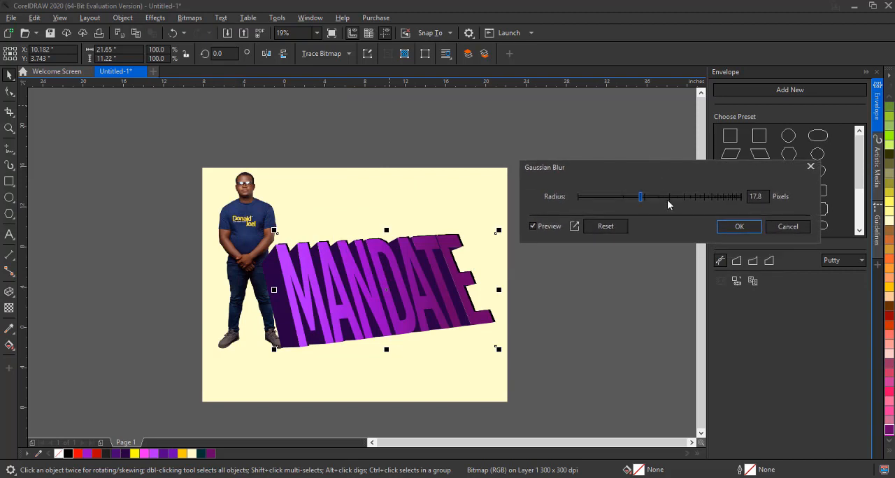
pyautogui.click(667, 198)
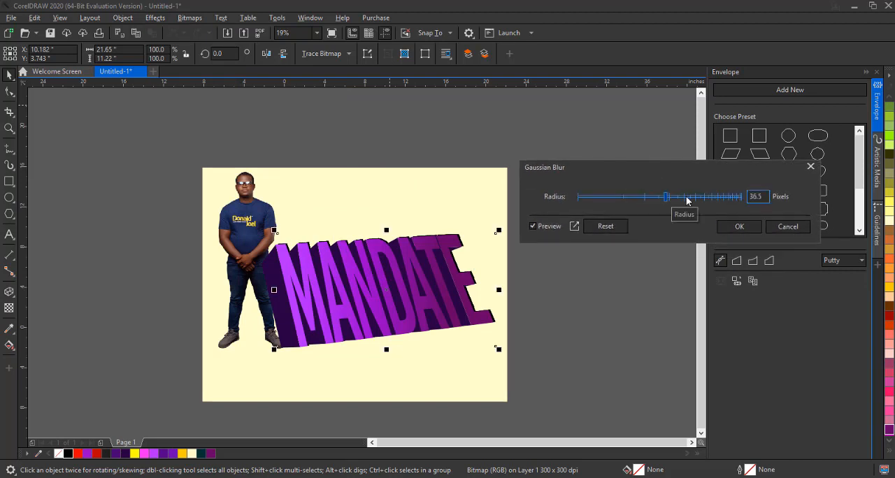
pyautogui.click(691, 197)
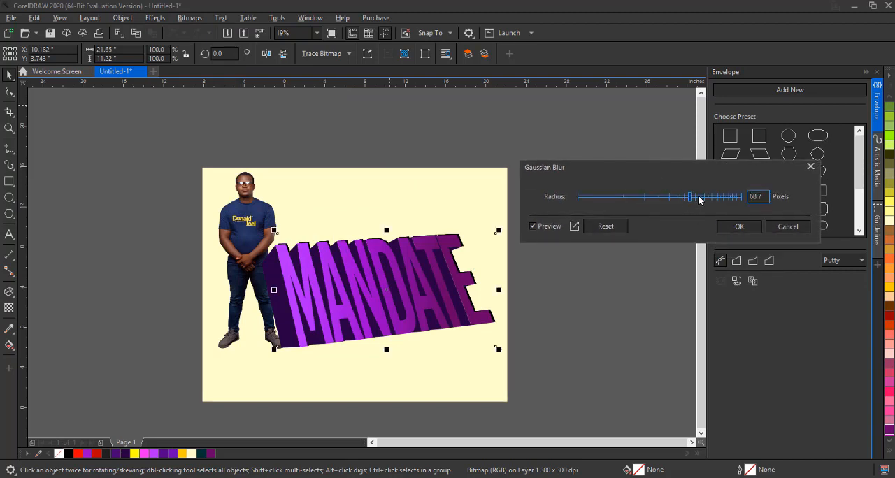
pyautogui.click(703, 198)
pyautogui.click(717, 198)
pyautogui.click(736, 228)
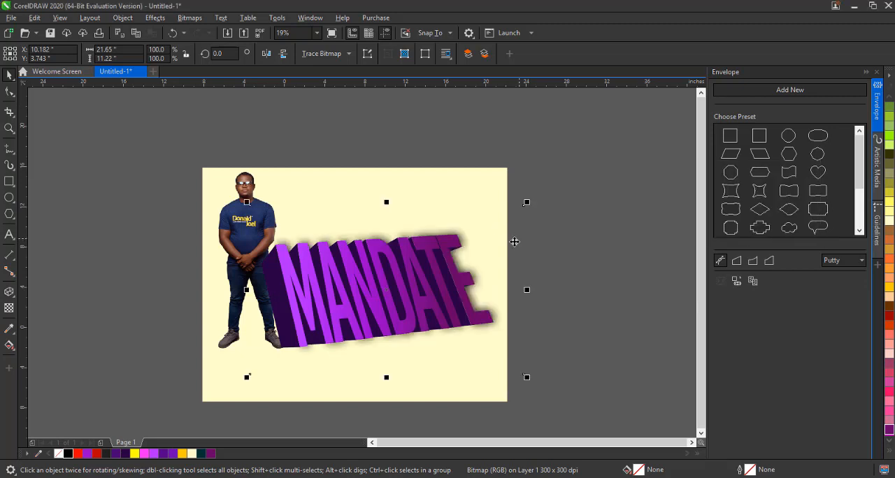
pyautogui.moveTo(486, 249); pyautogui.dragTo(512, 317)
pyautogui.hotkey('ctrl', 'z')
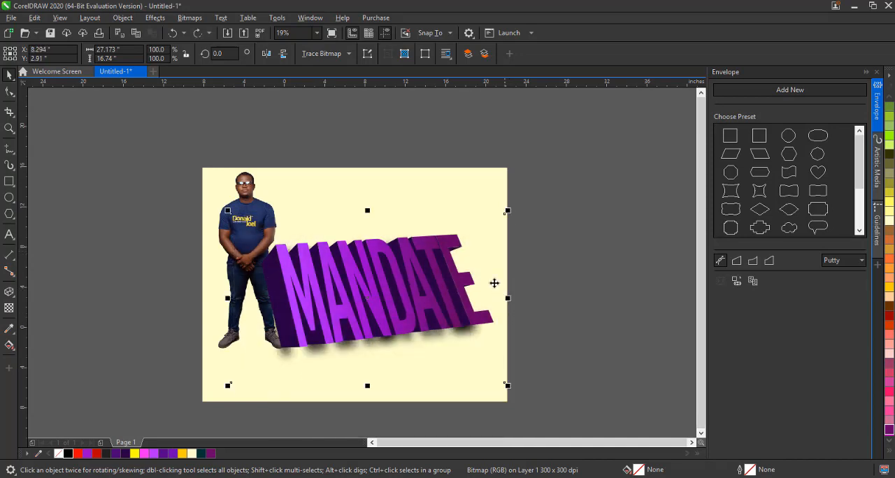
pyautogui.moveTo(510, 209); pyautogui.dragTo(530, 189)
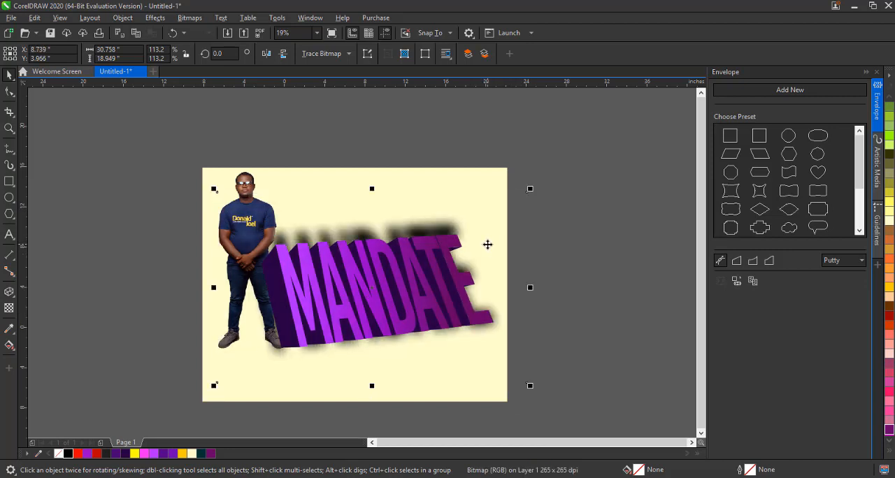
pyautogui.hotkey('ctrl', 'z')
# Nudge the blurred text shadow slightly upward behind the MANDATE text
pyautogui.click(555, 313)
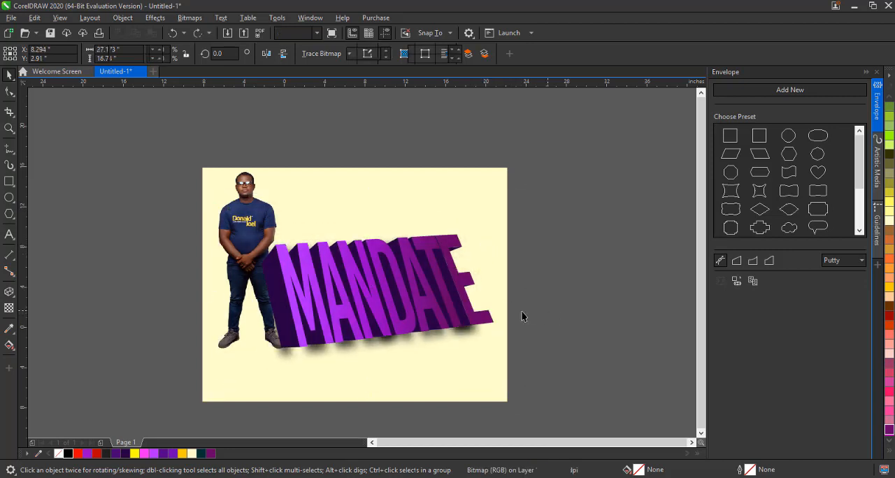
pyautogui.click(436, 338)
pyautogui.moveTo(436, 346); pyautogui.dragTo(439, 341)
pyautogui.click(575, 328)
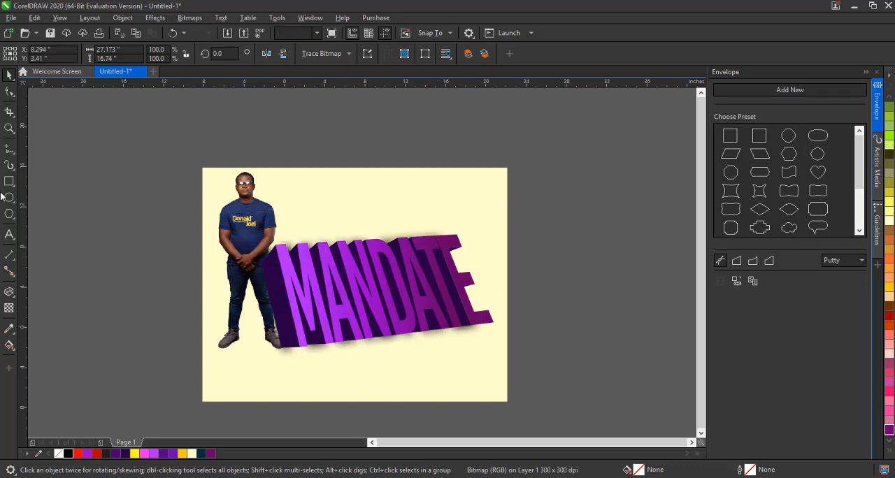
# Draw a long thin rectangle about 22.7 by 1.7 inches under the text and rotate it about 9°
pyautogui.moveTo(270, 340); pyautogui.dragTo(500, 357)
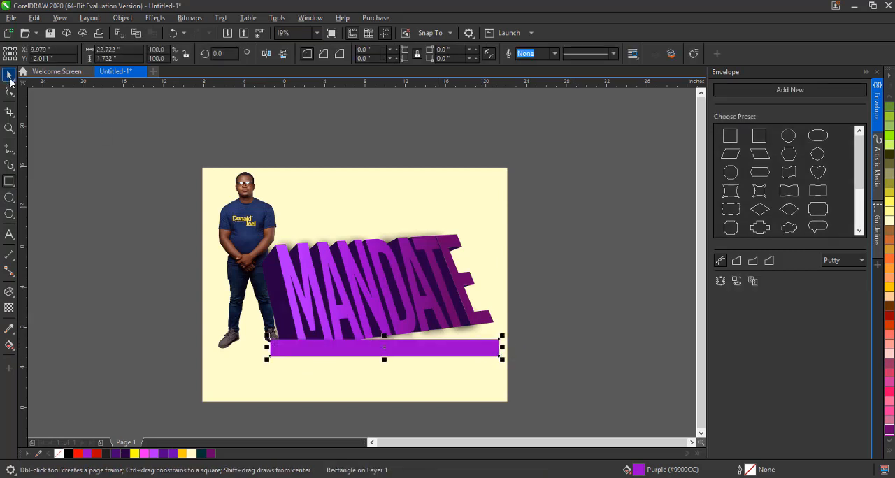
pyautogui.press('space')
pyautogui.click(484, 349)
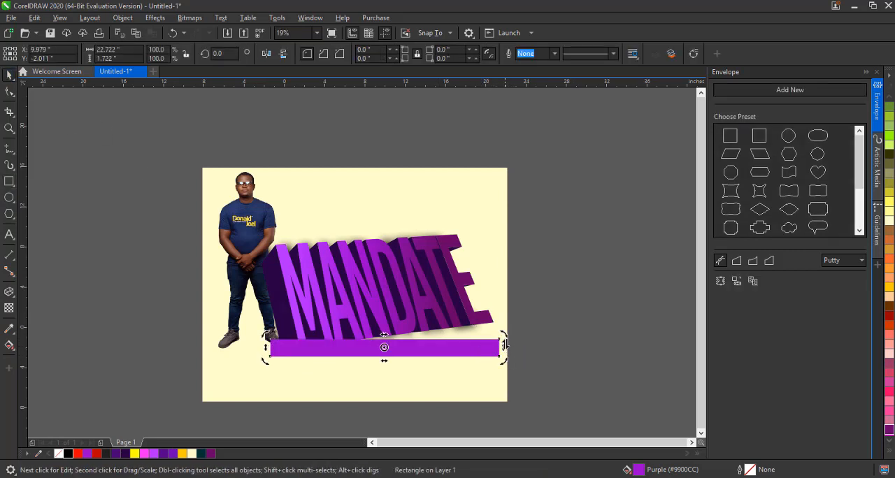
pyautogui.moveTo(505, 344); pyautogui.dragTo(464, 312)
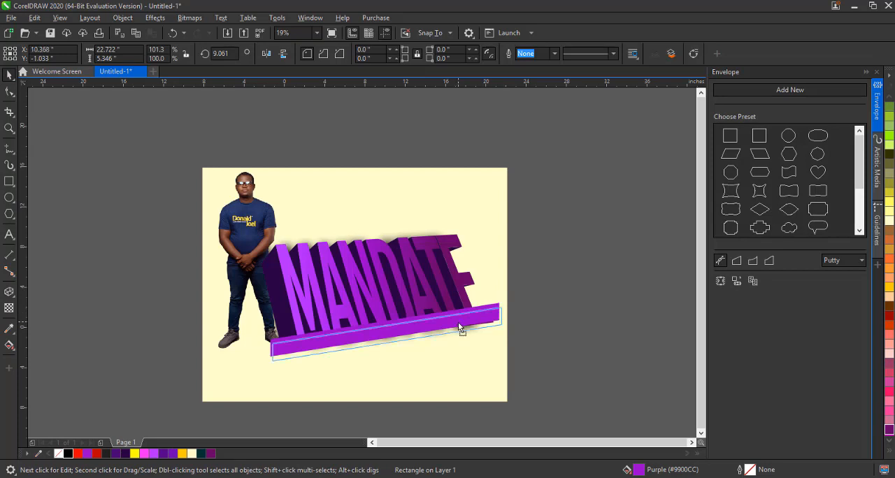
pyautogui.click(460, 327)
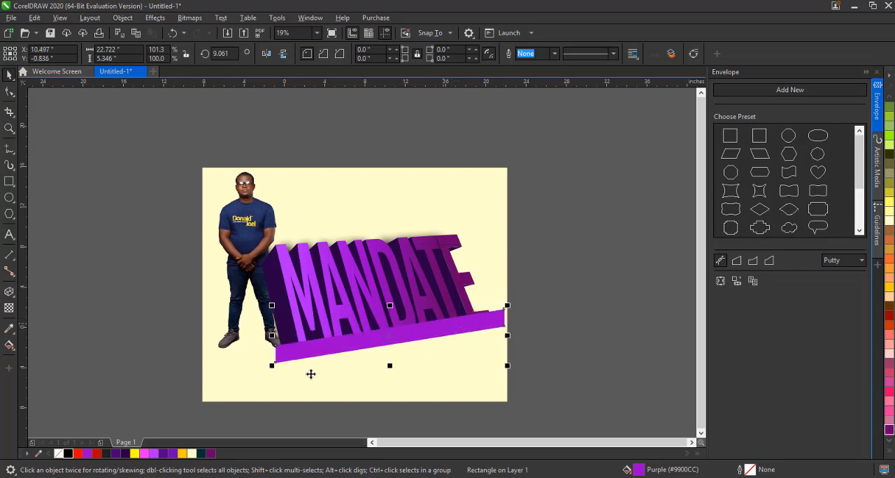
# Fill the rectangle black and convert it to a 300 dpi bitmap with anti-aliasing and transparent background
pyautogui.click(68, 453)
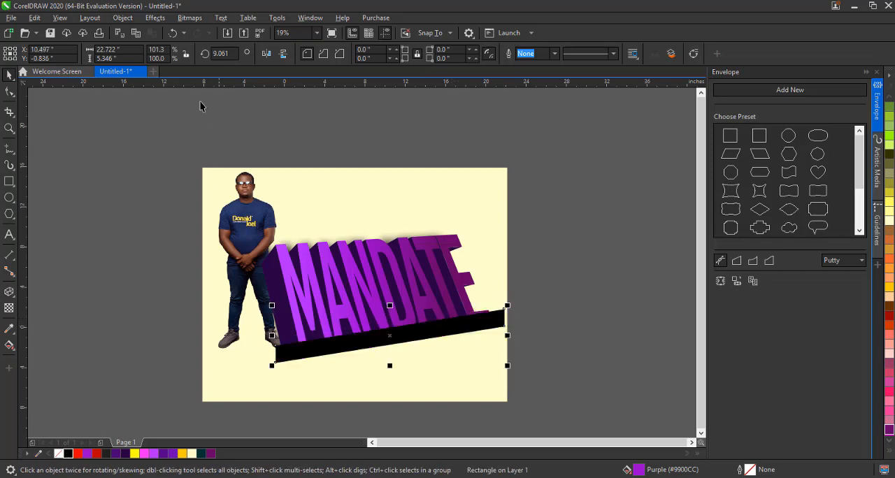
pyautogui.click(189, 18)
pyautogui.click(199, 32)
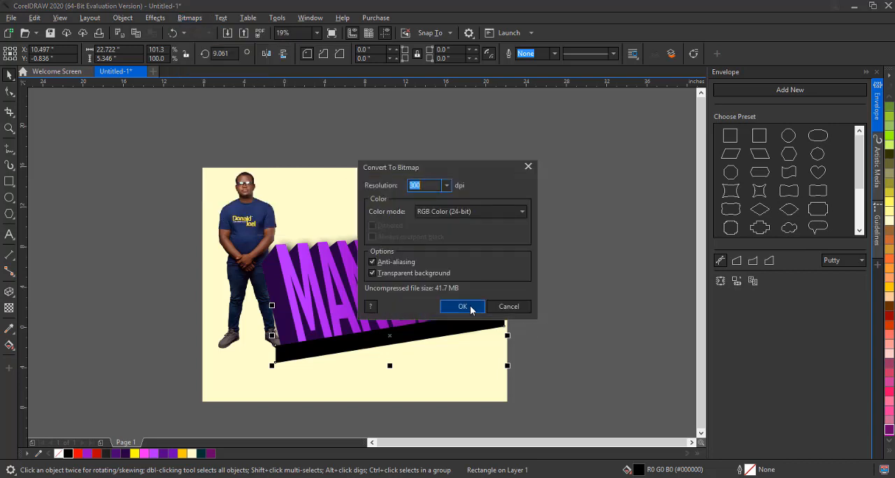
pyautogui.click(465, 305)
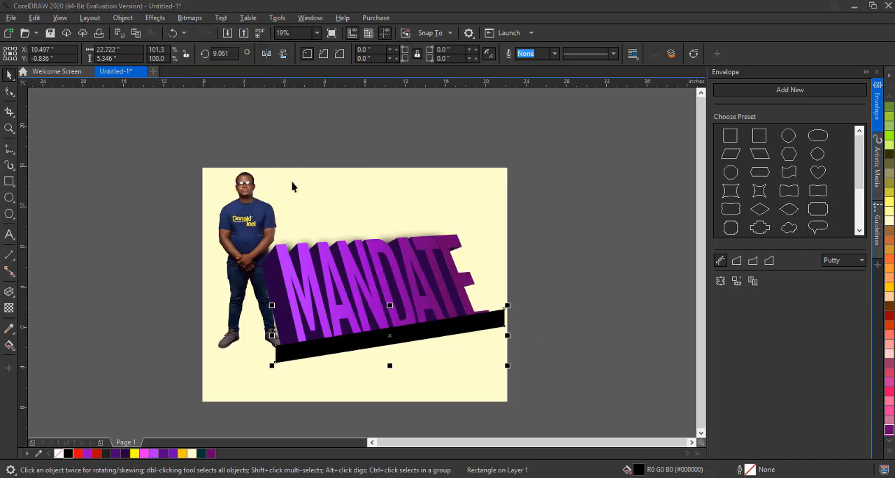
# Apply a Gaussian Blur with a 133 pixel radius to the black rectangle bitmap
pyautogui.click(155, 18)
pyautogui.moveTo(198, 89)
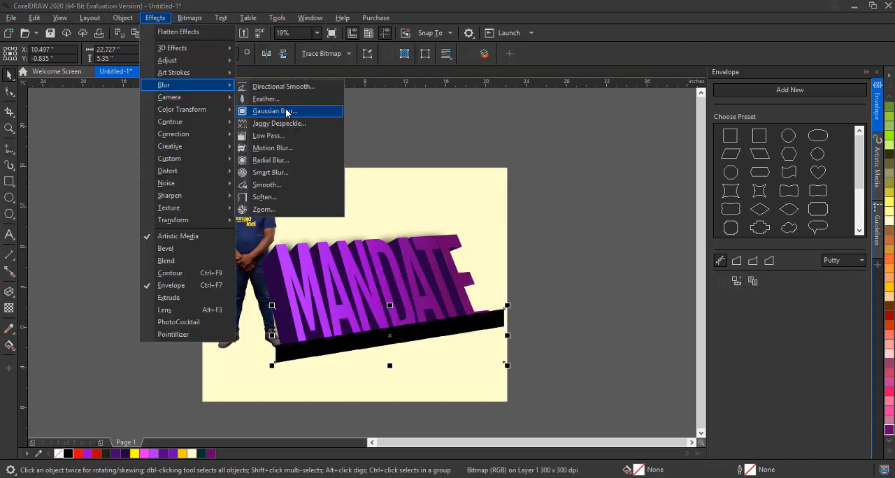
pyautogui.click(286, 112)
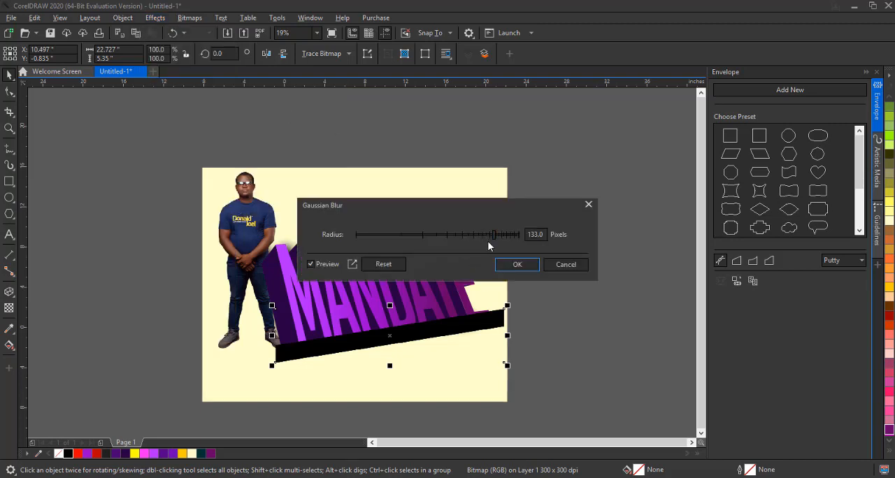
pyautogui.click(517, 266)
# Squash the blurred rectangle to about 76% height and position it beneath the text as a ground shadow
pyautogui.moveTo(424, 325); pyautogui.dragTo(420, 330)
pyautogui.moveTo(387, 290); pyautogui.dragTo(393, 304)
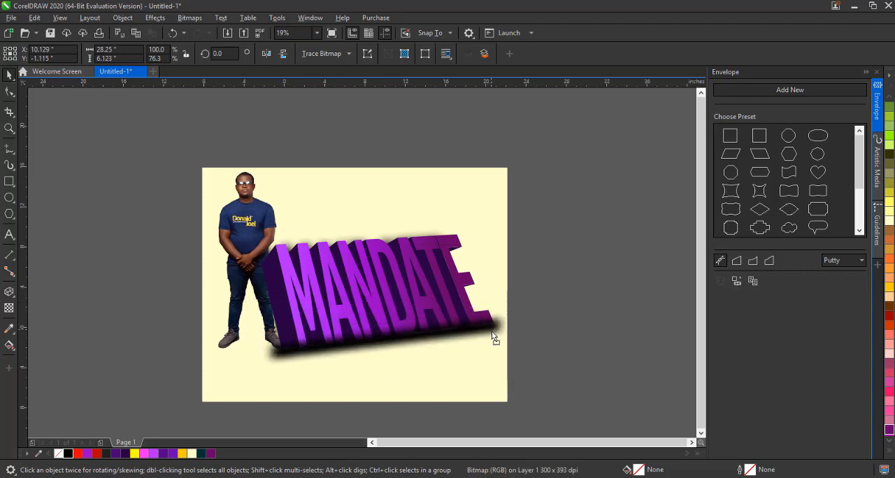
pyautogui.moveTo(493, 338); pyautogui.dragTo(493, 330)
# Give the blurred ground shadow a uniform transparency of 26
pyautogui.click(9, 308)
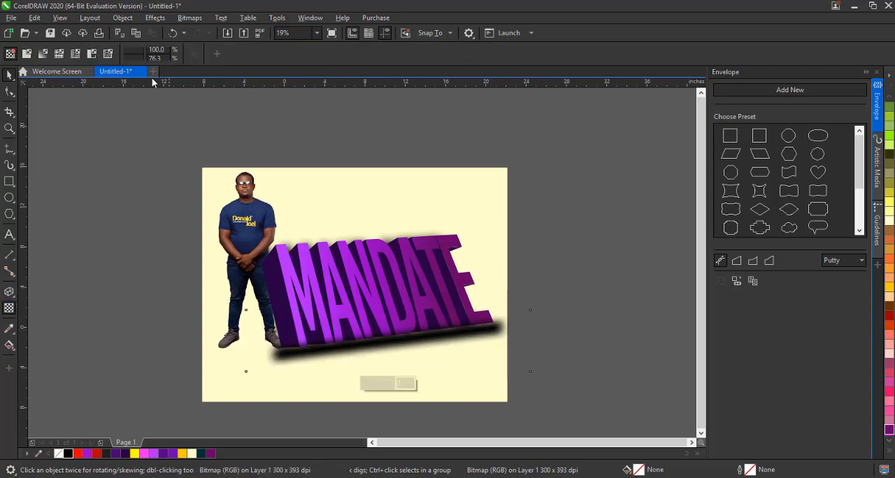
pyautogui.click(27, 53)
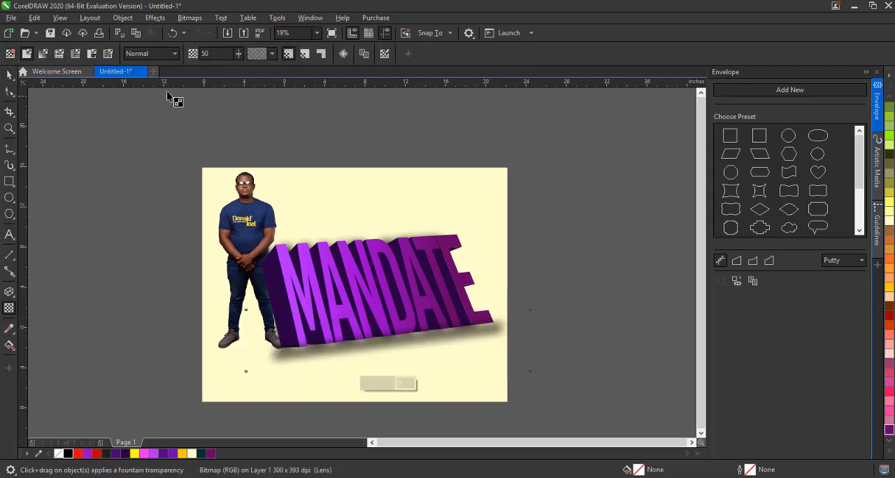
pyautogui.click(238, 54)
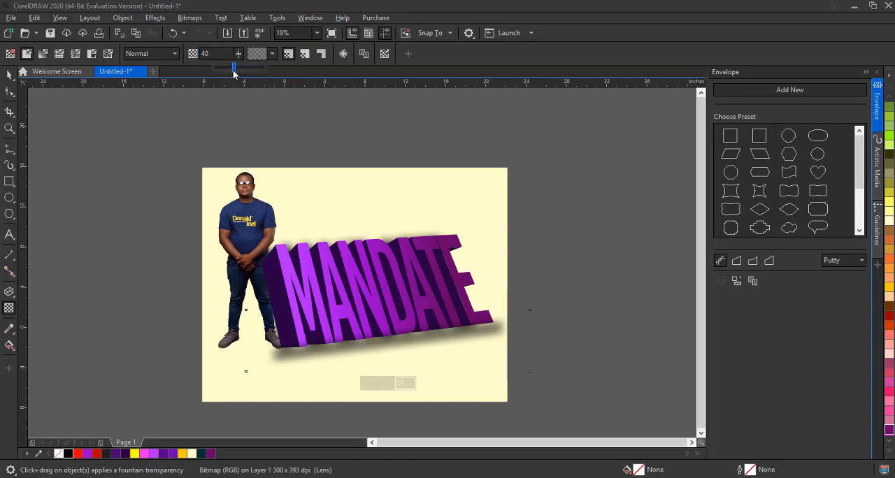
pyautogui.moveTo(233, 71); pyautogui.dragTo(233, 71)
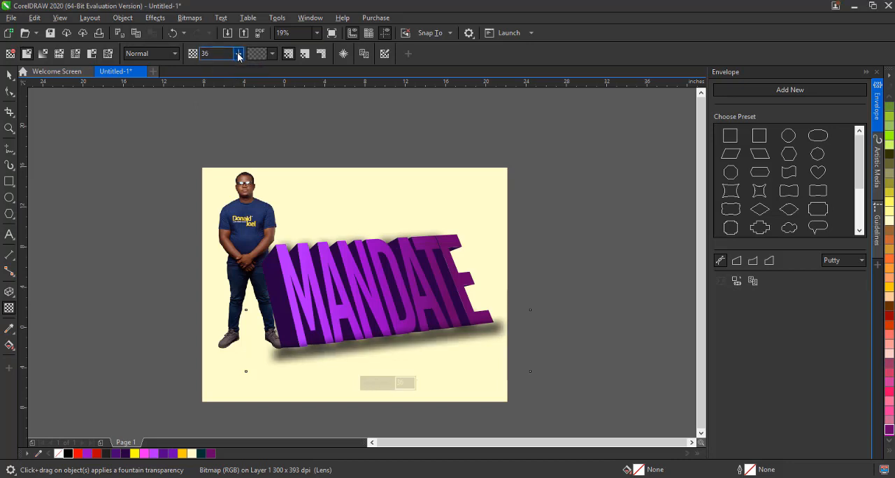
pyautogui.click(240, 55)
pyautogui.click(240, 69)
pyautogui.click(240, 56)
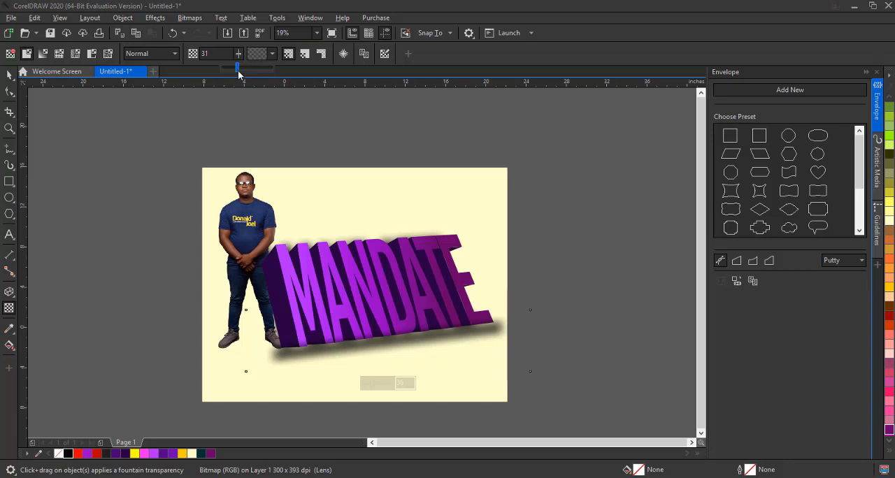
pyautogui.moveTo(235, 76); pyautogui.dragTo(236, 75)
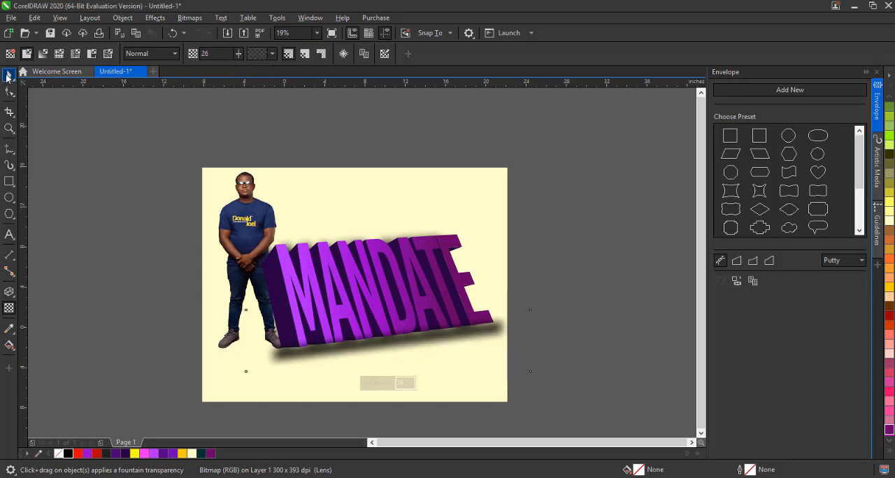
pyautogui.click(7, 77)
# Fill the background rectangle with Deep Yellow
pyautogui.click(482, 343)
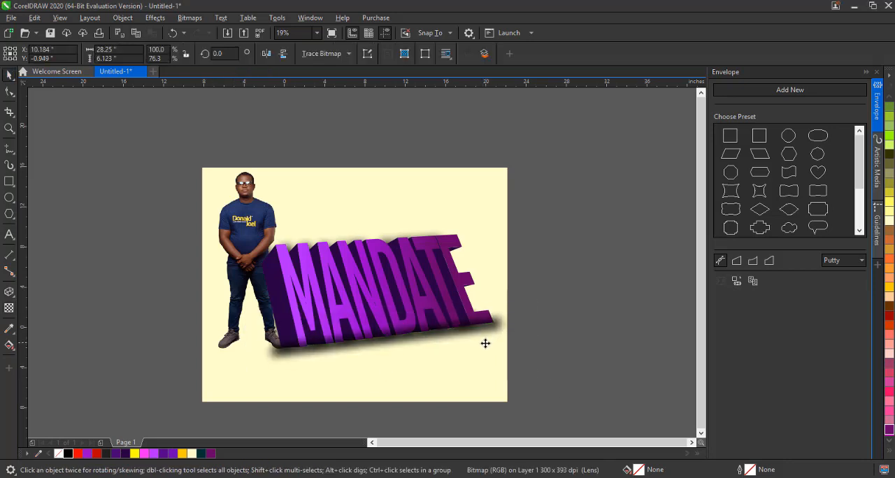
pyautogui.click(492, 230)
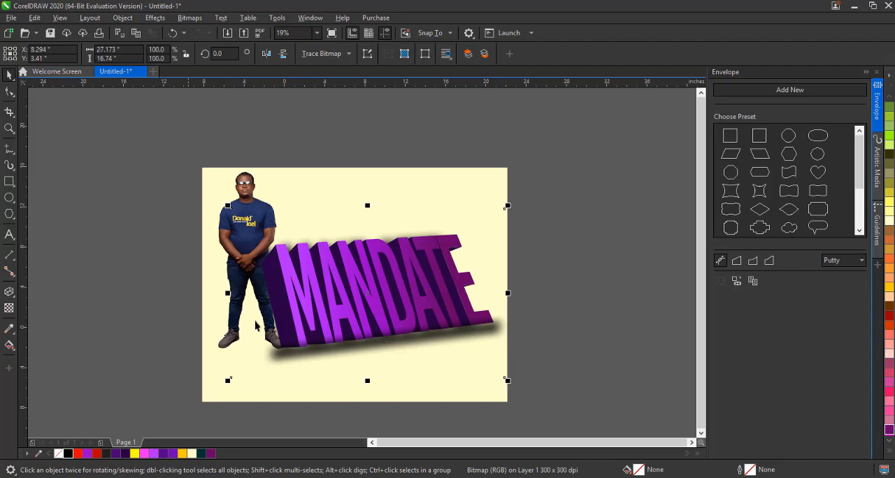
pyautogui.click(310, 188)
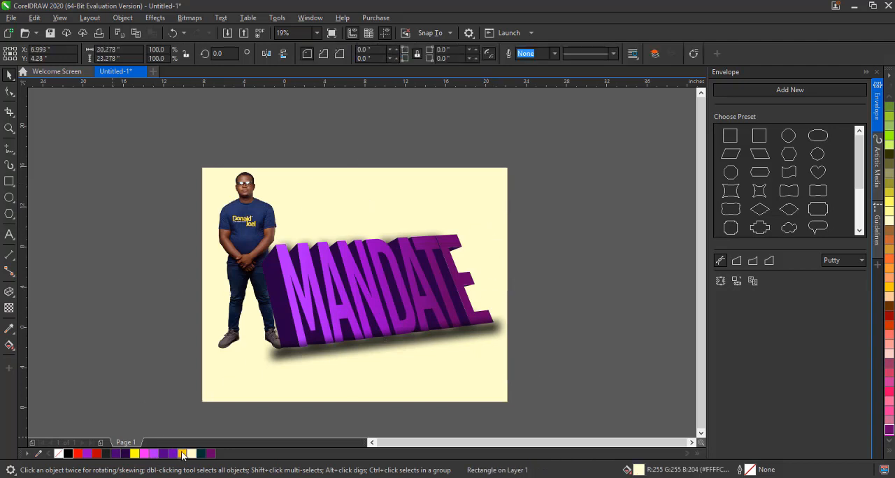
pyautogui.click(183, 454)
pyautogui.click(156, 358)
# Delete the cutout photo of the man from the design
pyautogui.click(238, 208)
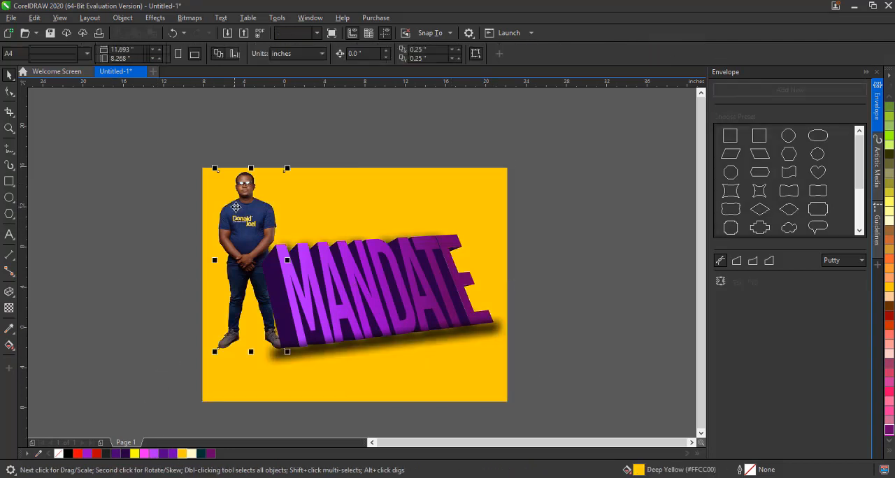
pyautogui.press('Delete')
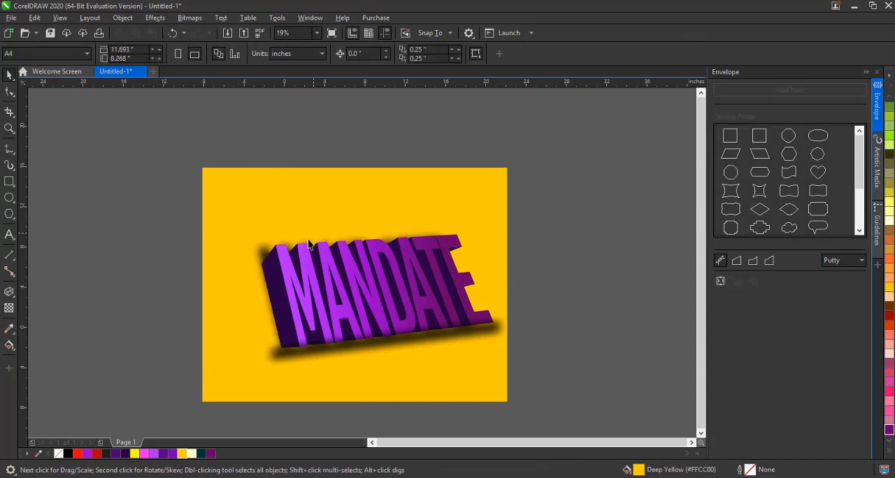
# Give the blurred text shadow a uniform transparency of 50
pyautogui.click(262, 253)
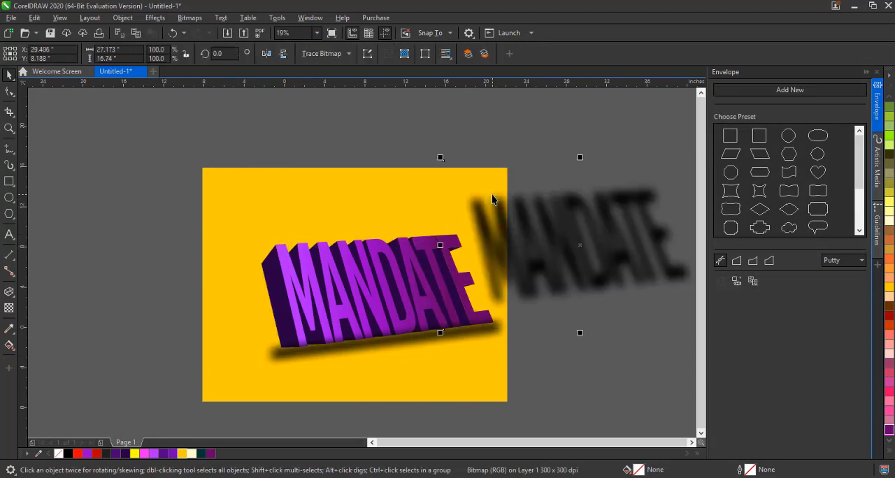
pyautogui.click(9, 308)
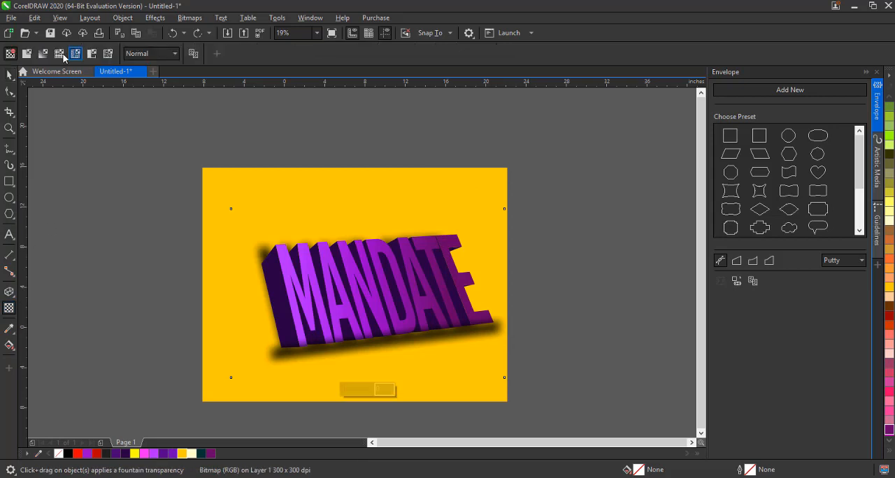
pyautogui.click(27, 54)
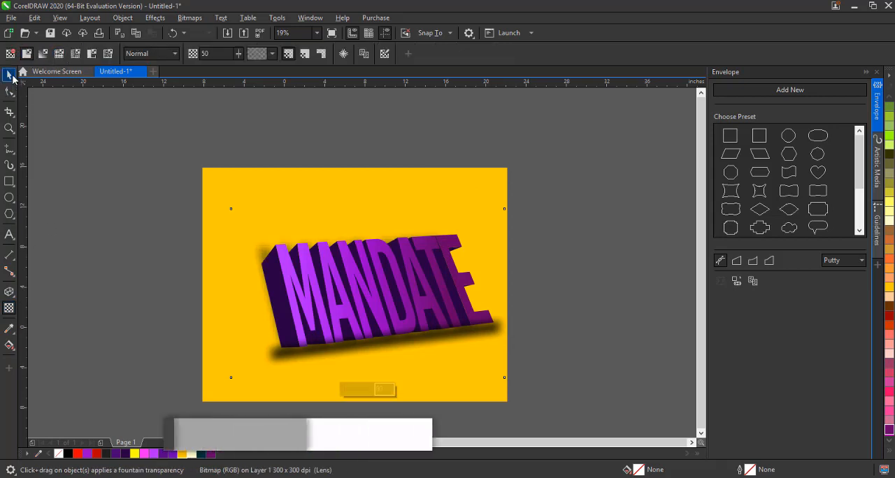
pyautogui.press('space')
# Select all the artwork on the page and group it
pyautogui.moveTo(114, 152); pyautogui.dragTo(552, 386)
pyautogui.hotkey('ctrl', 'g')
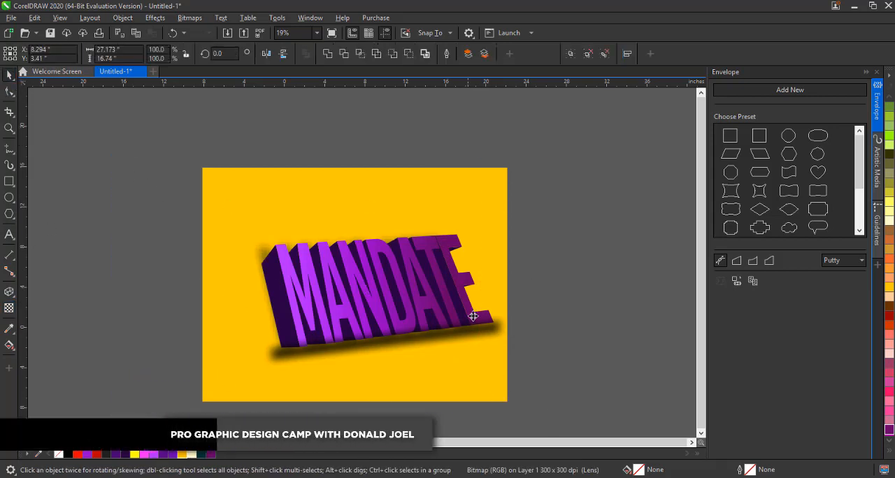
# Undo the grouping and shift the text with its shadows slightly up and to the left
pyautogui.hotkey('ctrl', 'z')
pyautogui.moveTo(594, 213); pyautogui.dragTo(214, 388)
pyautogui.moveTo(400, 288); pyautogui.dragTo(380, 278)
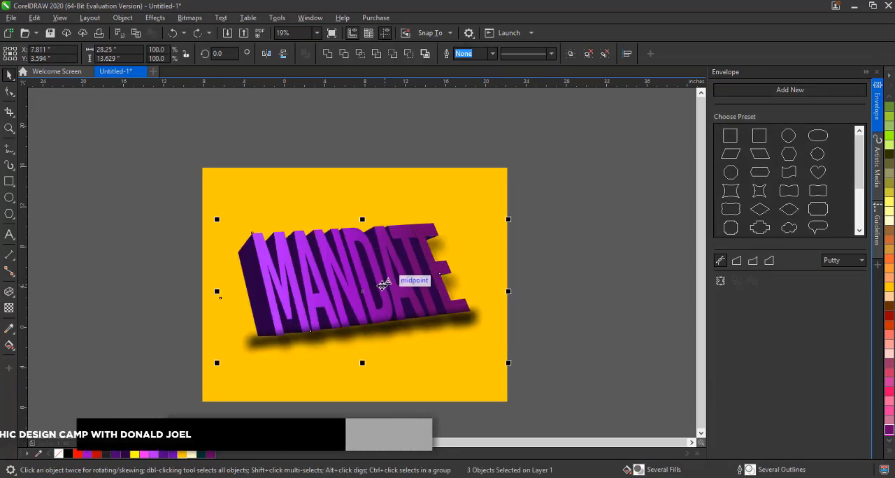
# Nudge the blurred shadow bitmap slightly to the right
pyautogui.scroll(1, 382, 286)
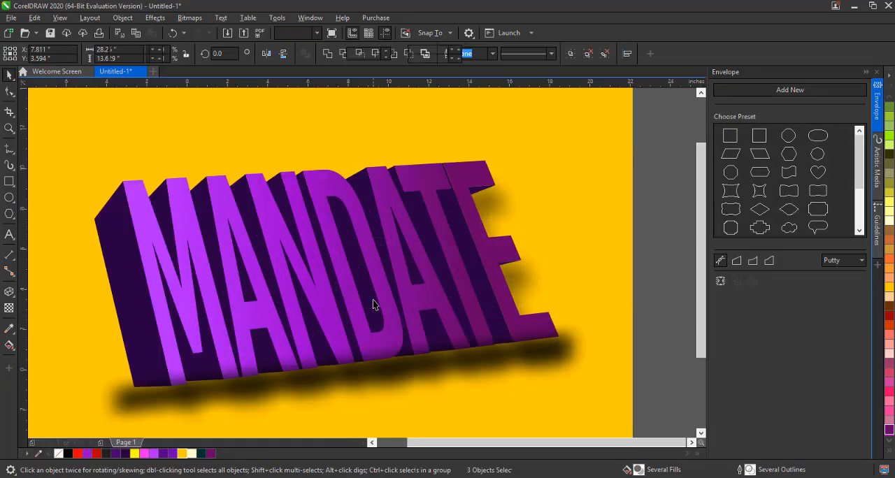
pyautogui.scroll(-2, 371, 301)
pyautogui.click(391, 336)
pyautogui.scroll(1, 397, 343)
pyautogui.moveTo(400, 347); pyautogui.dragTo(405, 344)
pyautogui.click(407, 346)
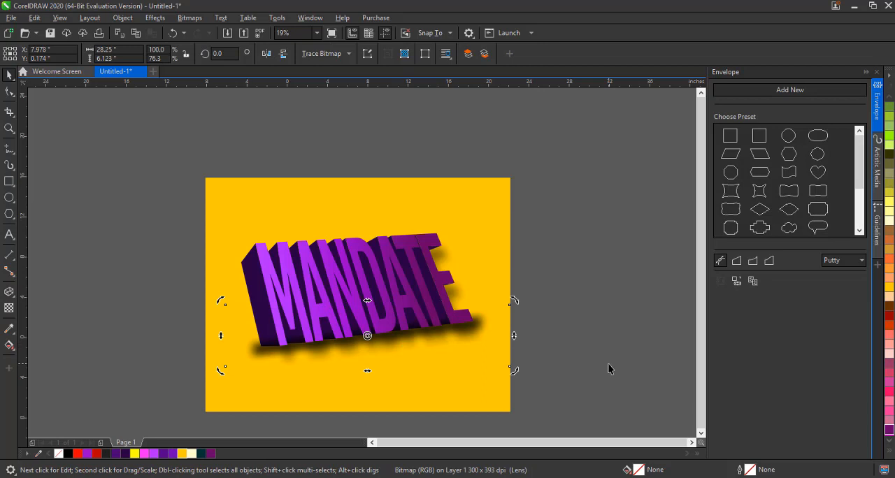
pyautogui.click(490, 335)
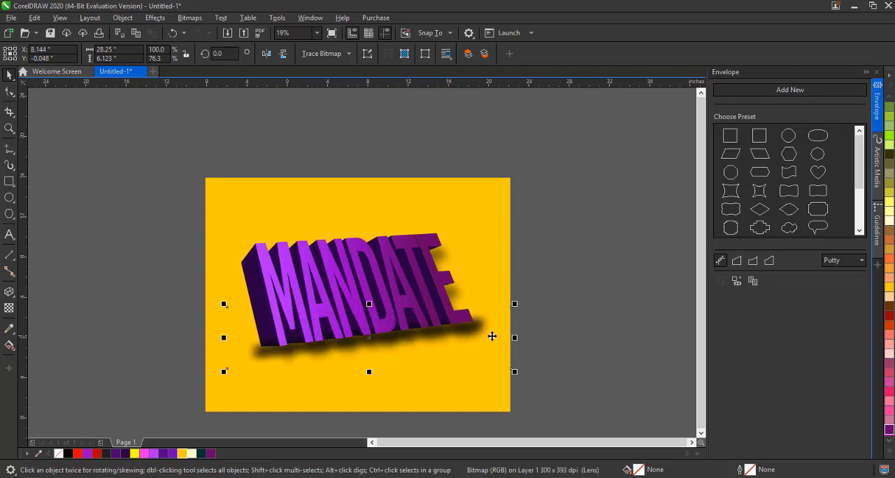
pyautogui.moveTo(492, 335); pyautogui.dragTo(495, 335)
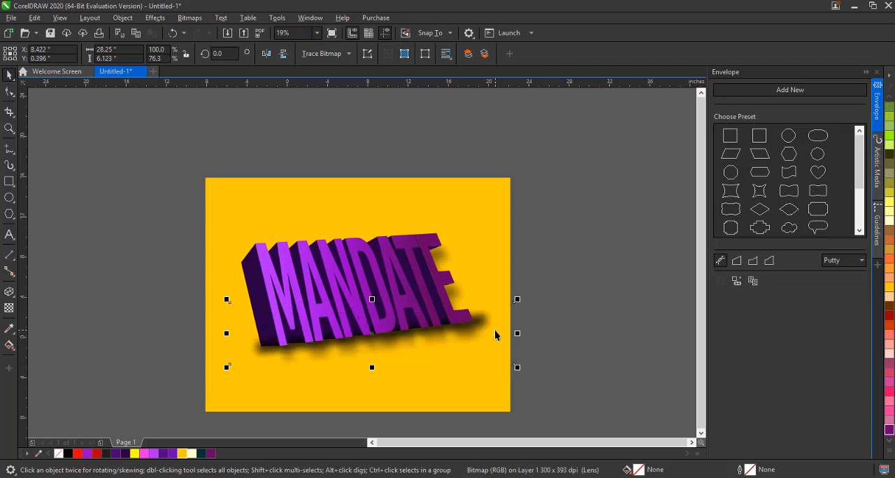
pyautogui.click(385, 257)
pyautogui.moveTo(385, 257); pyautogui.dragTo(402, 347)
pyautogui.hotkey('ctrl', 'z')
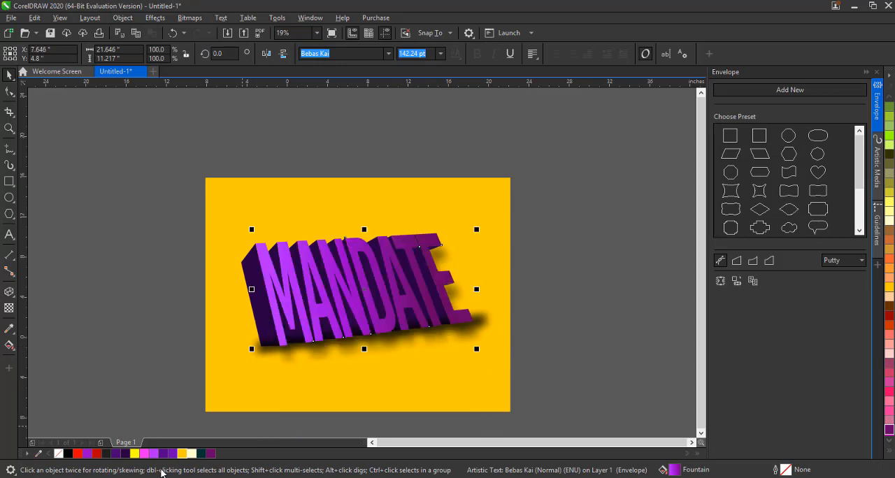
# Try different palette colours on the MANDATE text face and settle on Deep Yellow
pyautogui.click(211, 454)
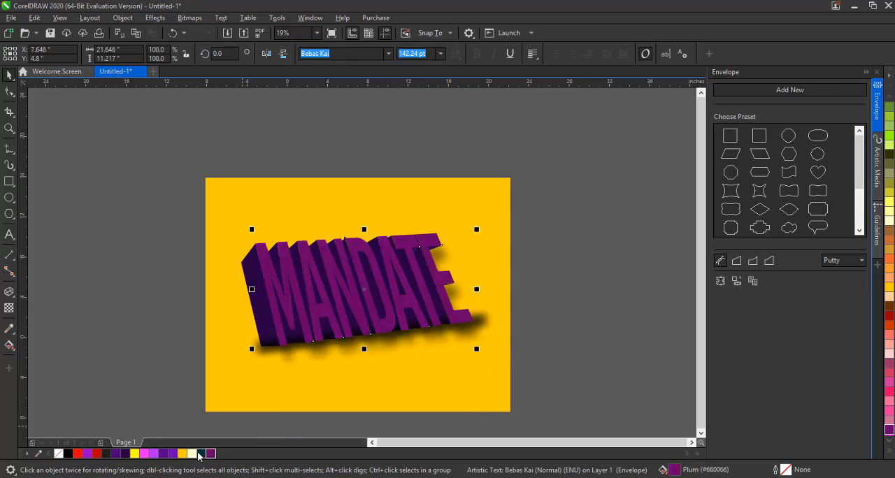
pyautogui.click(202, 454)
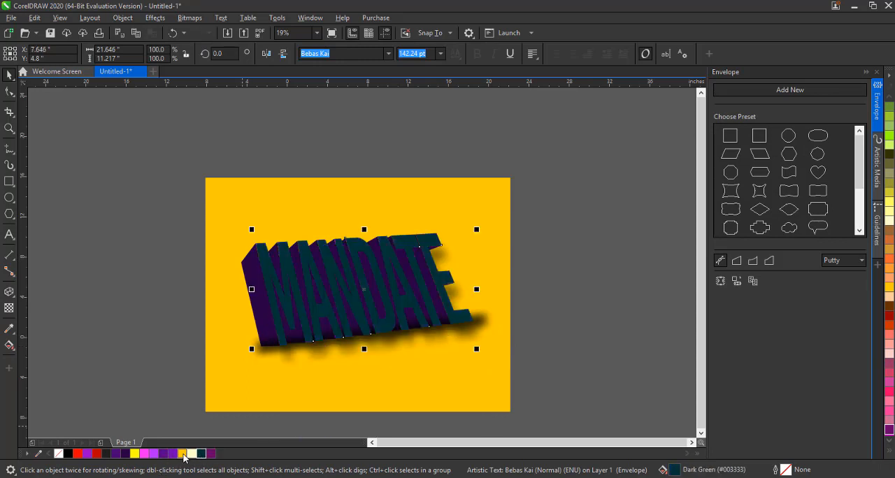
pyautogui.click(182, 454)
# Fill the background rectangle with purple (R84 G0 B134)
pyautogui.click(227, 398)
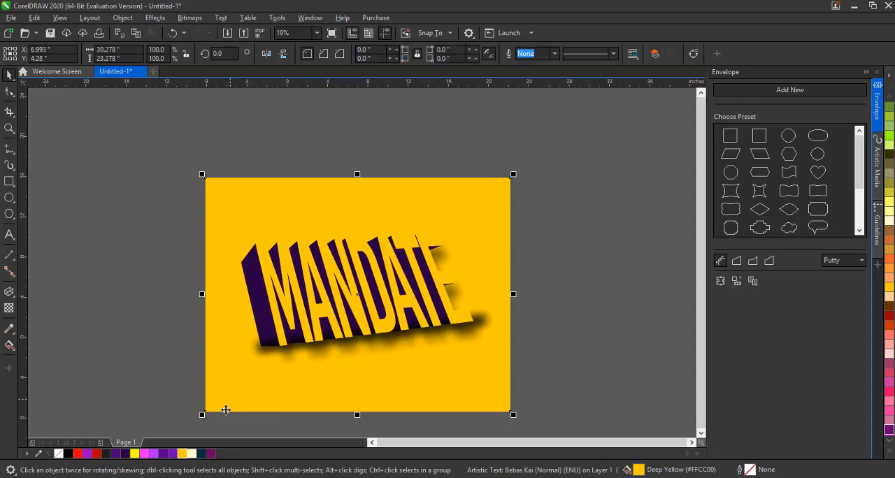
pyautogui.click(166, 454)
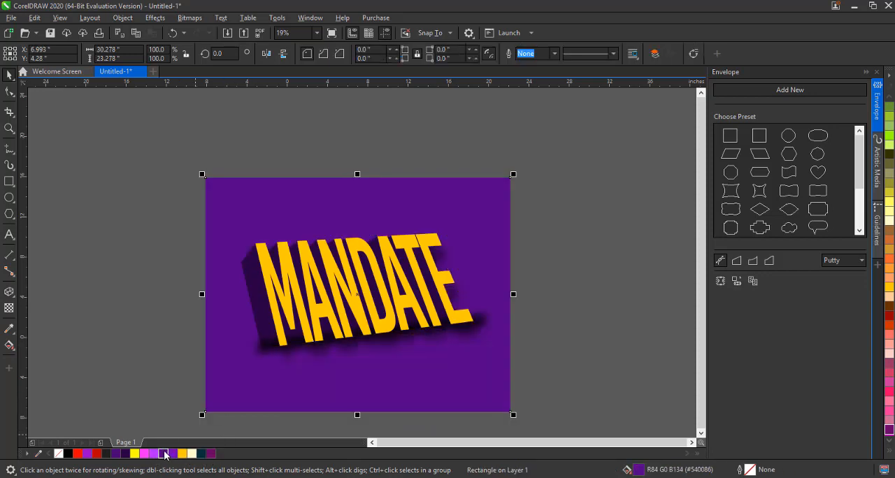
pyautogui.click(144, 340)
# Apply a fountain fill to the text face running from Deep Yellow at lower left to red at upper right
pyautogui.click(311, 260)
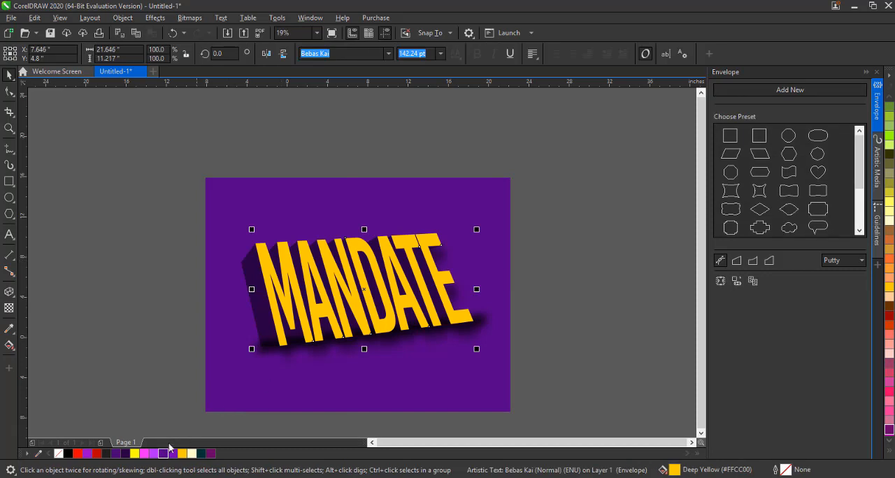
pyautogui.click(97, 455)
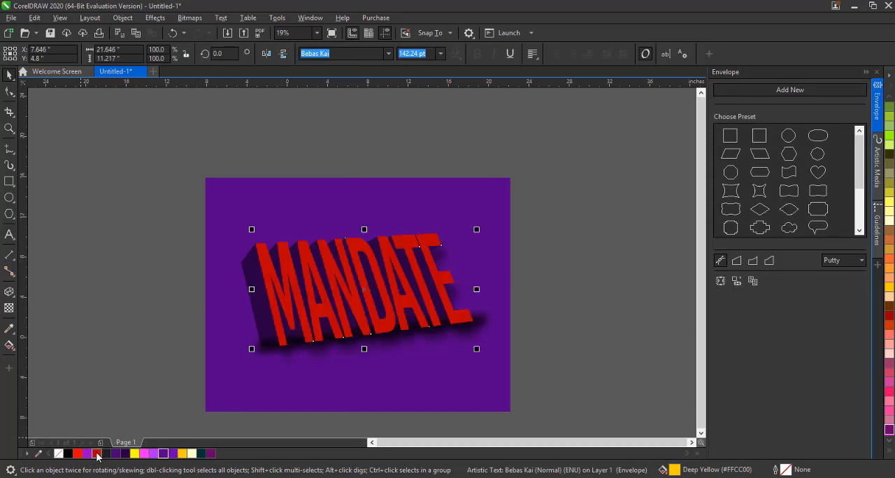
pyautogui.click(9, 345)
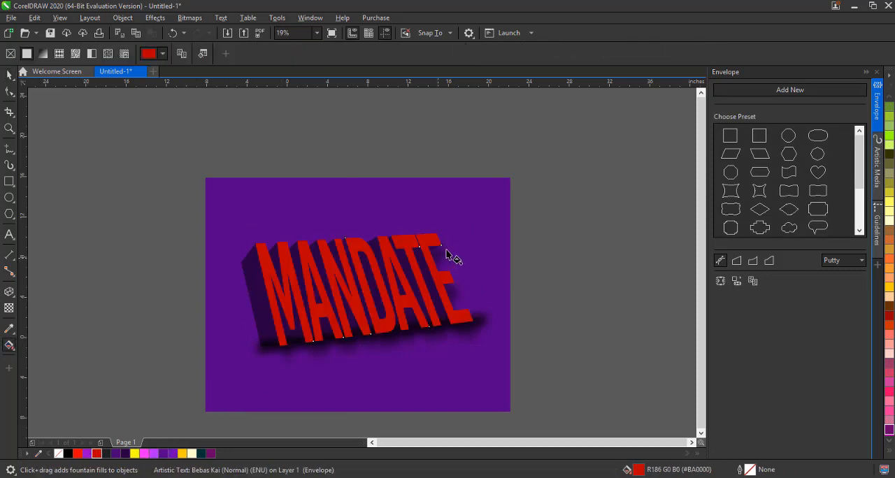
pyautogui.moveTo(445, 249); pyautogui.dragTo(254, 319)
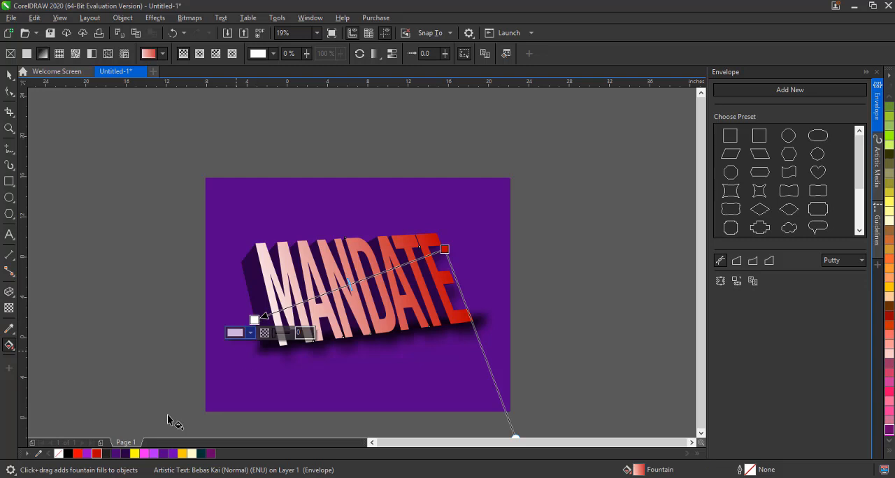
pyautogui.click(183, 454)
pyautogui.click(445, 249)
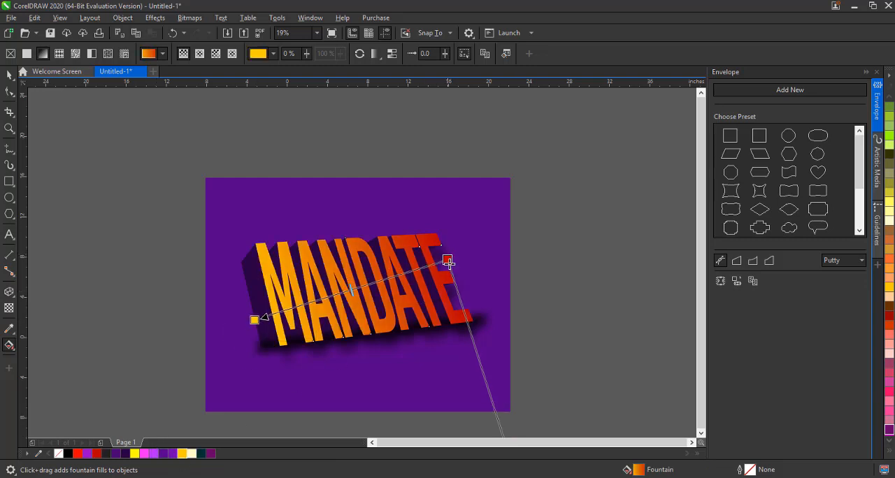
pyautogui.click(9, 75)
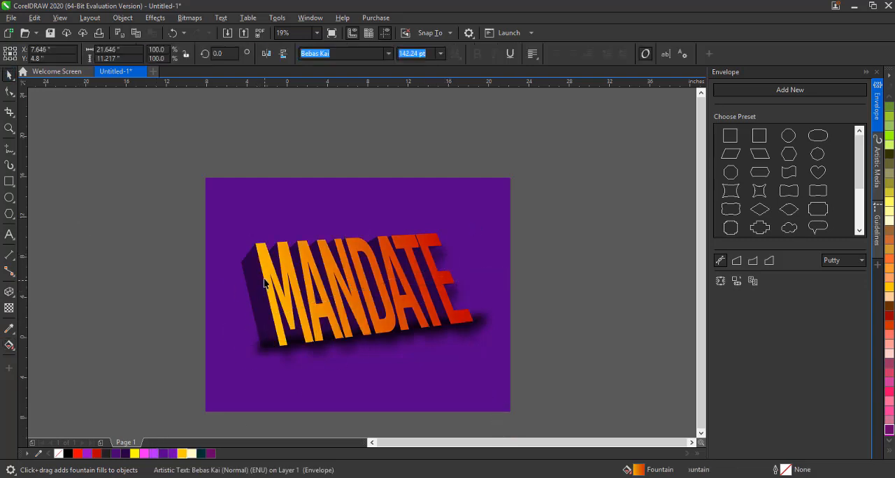
# Fill the extrusion sides of the text with dark red (#600000)
pyautogui.click(263, 282)
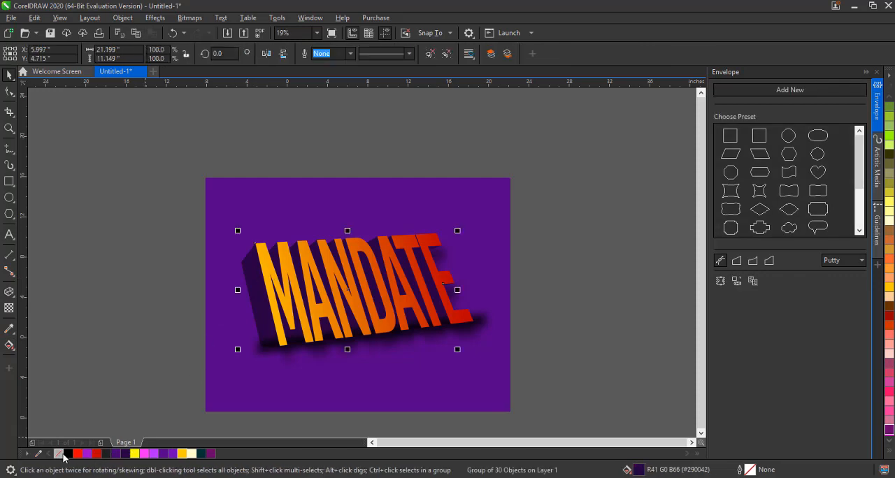
pyautogui.click(68, 454)
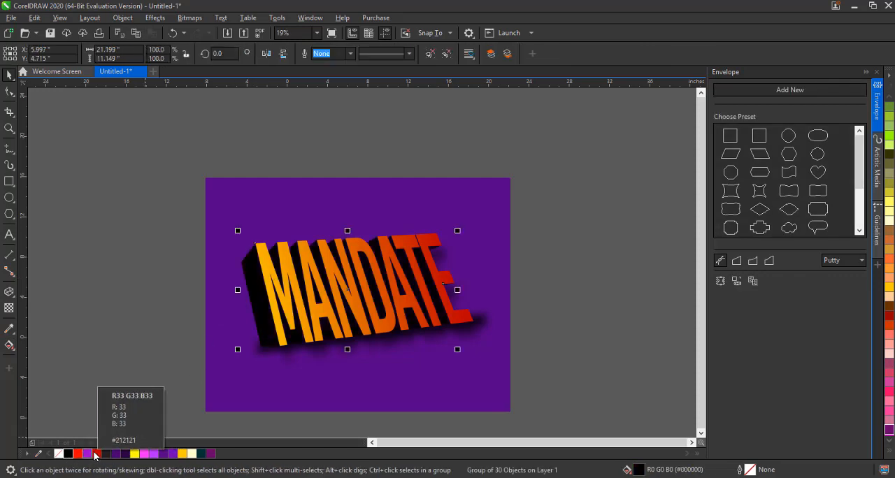
pyautogui.click(96, 455)
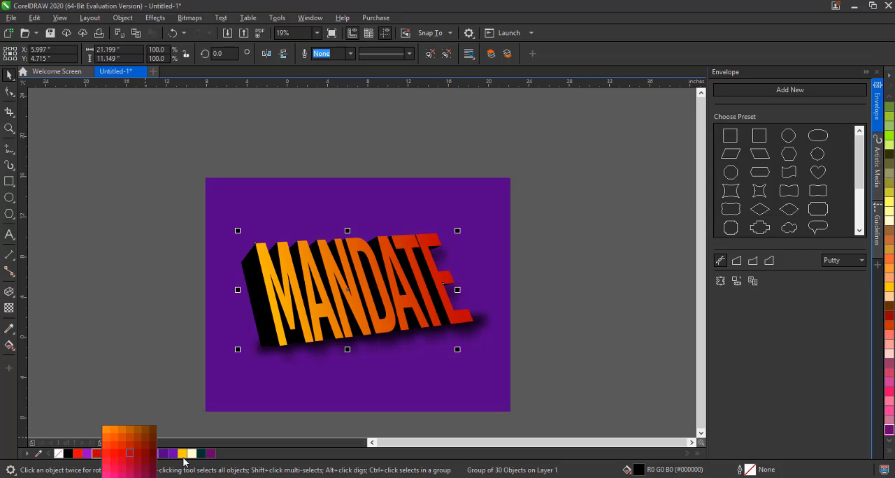
pyautogui.click(154, 453)
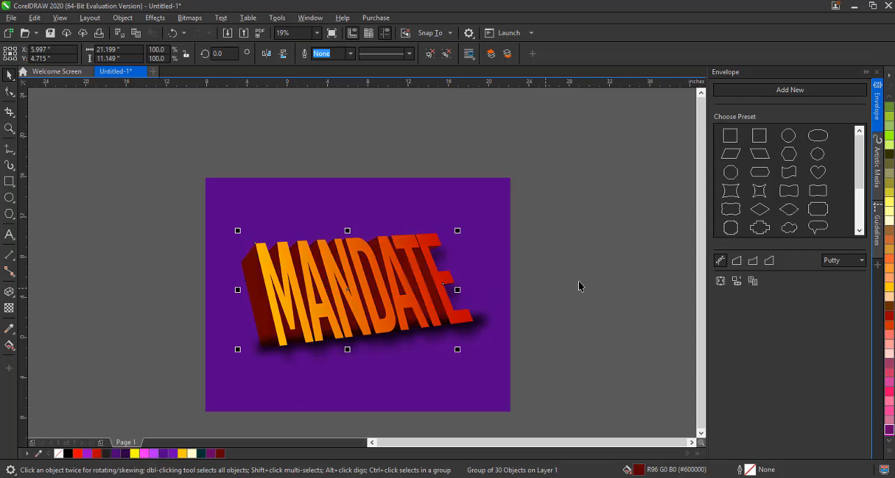
pyautogui.click(402, 273)
pyautogui.moveTo(397, 265); pyautogui.dragTo(403, 349)
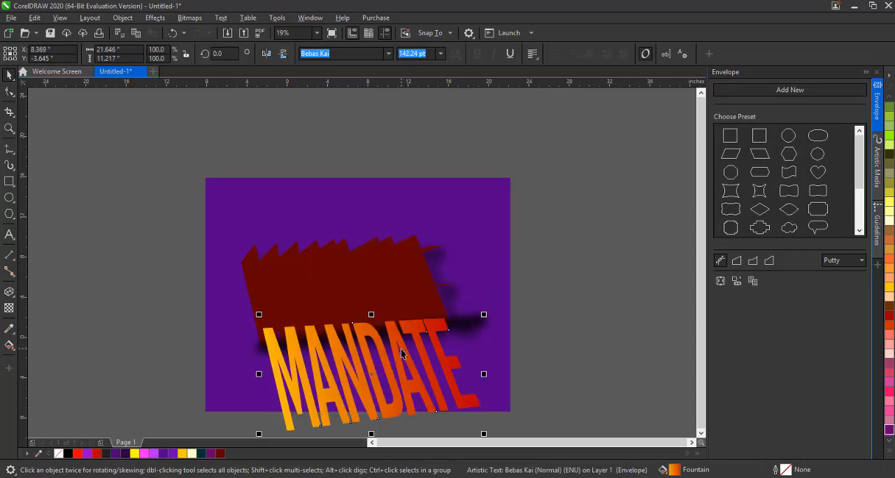
pyautogui.hotkey('ctrl', 'z')
pyautogui.click(389, 300)
pyautogui.click(263, 266)
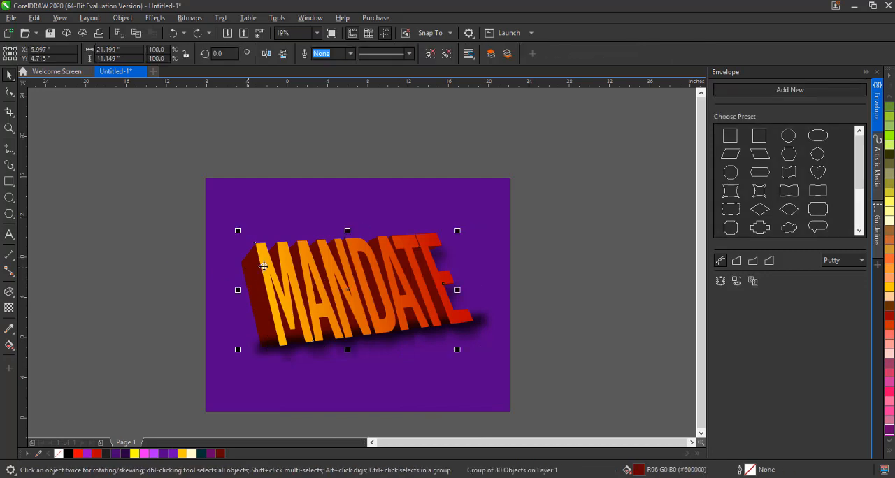
pyautogui.click(263, 266)
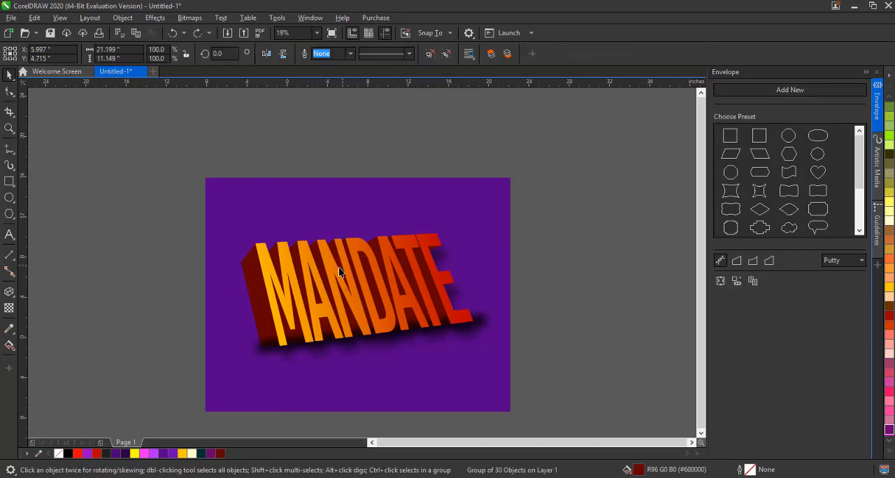
pyautogui.click(270, 365)
# Select all the artwork on the page and delete it
pyautogui.moveTo(165, 158); pyautogui.dragTo(577, 453)
pyautogui.scroll(2, 338, 249)
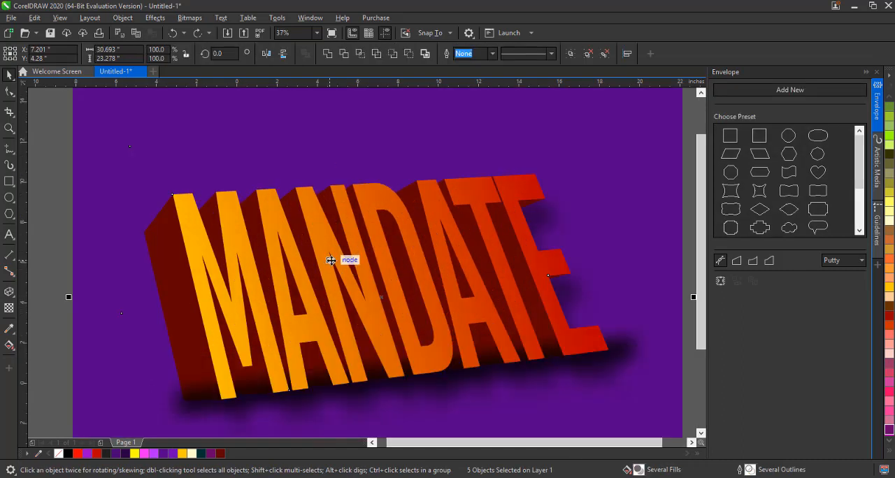
pyautogui.scroll(-1, 331, 260)
pyautogui.click(562, 294)
pyautogui.moveTo(115, 125); pyautogui.dragTo(570, 432)
pyautogui.press('Delete')
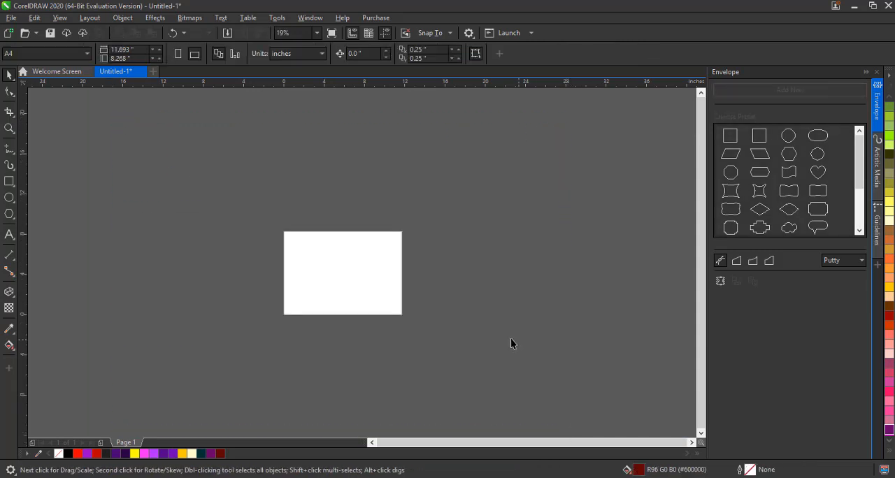
# Add artistic text MANDATE in Bebas Neue at 36 pt on the zoomed-in page
pyautogui.press('z')
pyautogui.moveTo(177, 180); pyautogui.dragTo(542, 389)
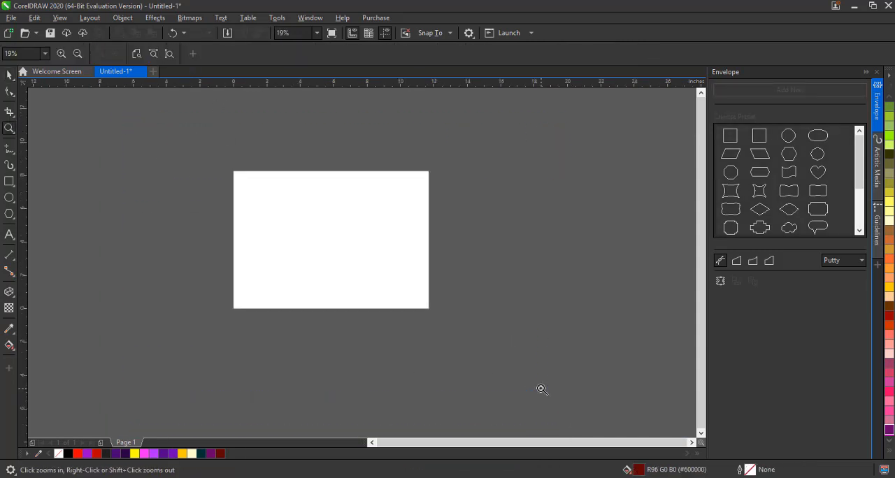
pyautogui.moveTo(184, 160); pyautogui.dragTo(524, 356)
pyautogui.click(168, 54)
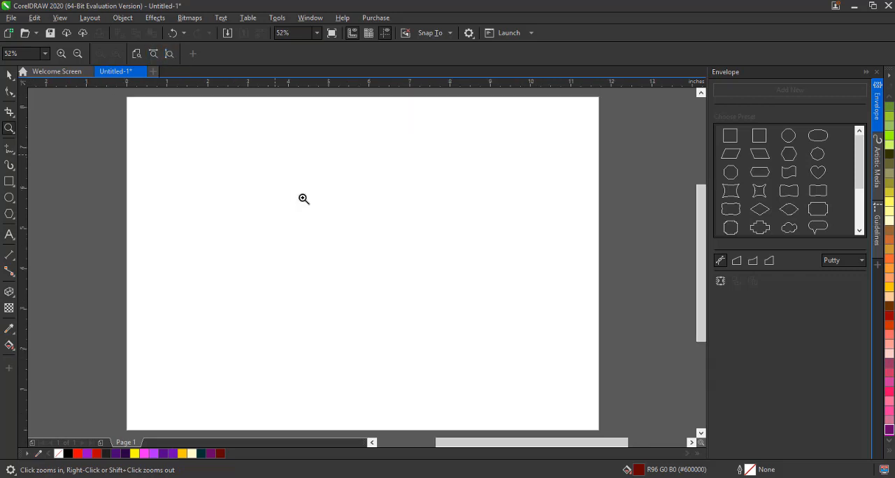
pyautogui.click(9, 74)
pyautogui.scroll(5, 271, 241)
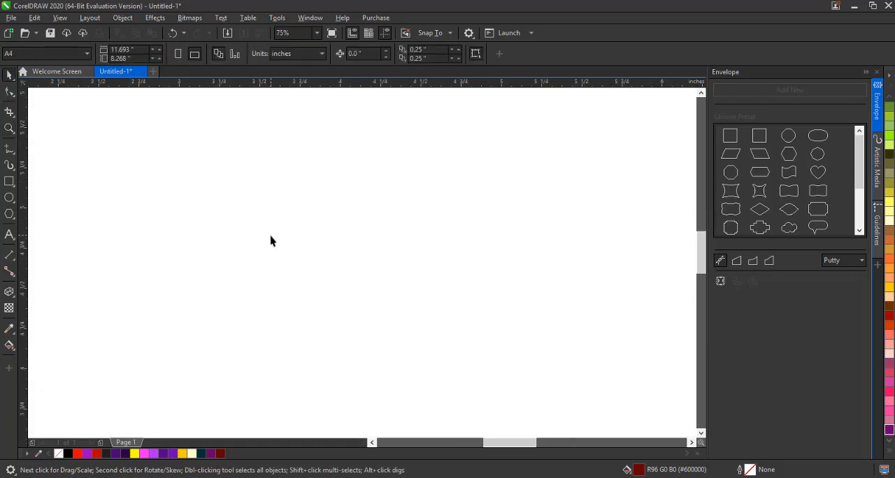
pyautogui.press('F8')
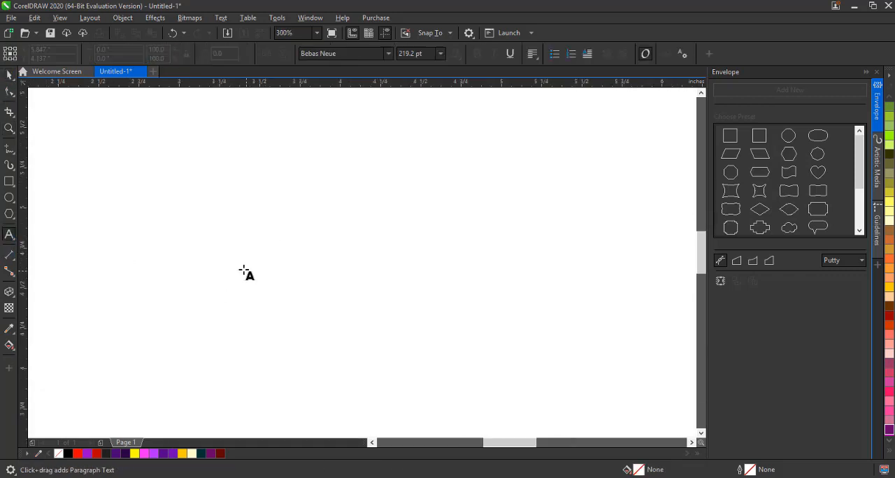
pyautogui.click(189, 239)
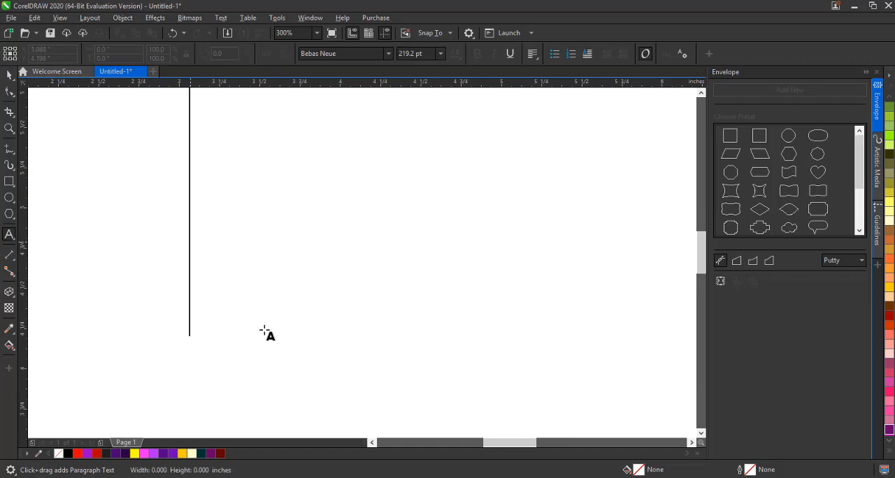
pyautogui.click(442, 54)
pyautogui.click(427, 189)
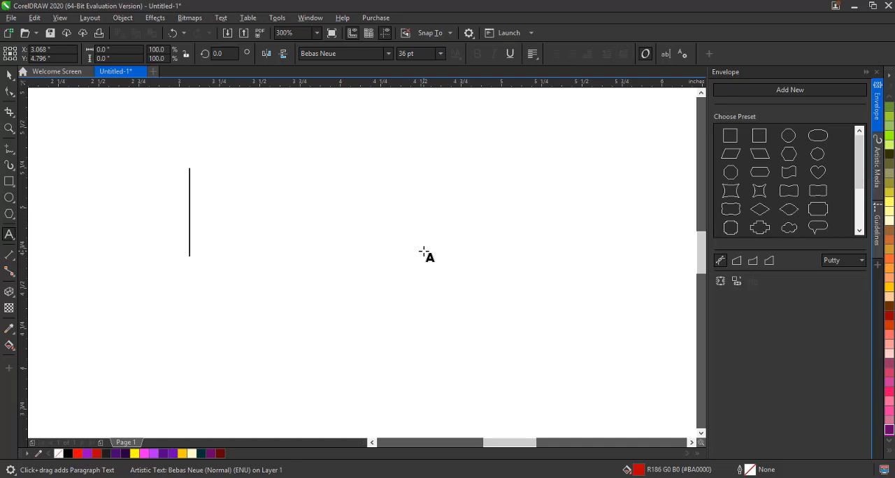
pyautogui.write('MANDATE')
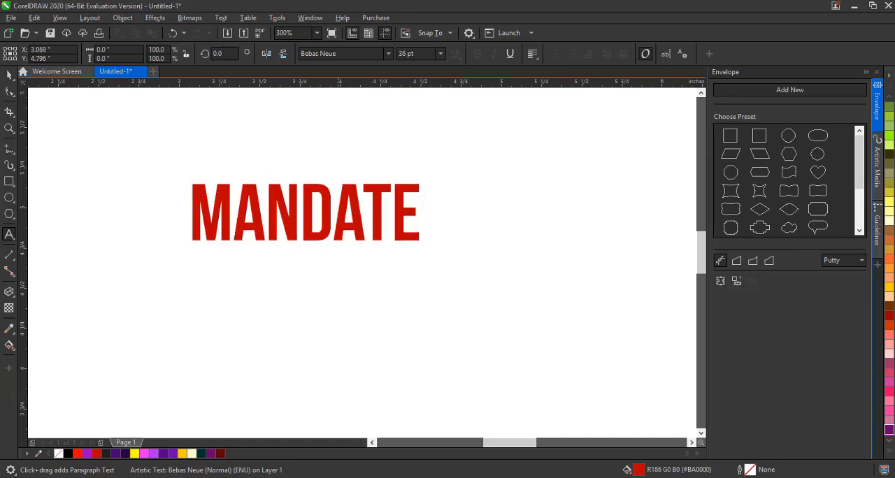
# Move the MANDATE text slightly and tighten its letter spacing with the Shape tool
pyautogui.click(10, 77)
pyautogui.moveTo(300, 216); pyautogui.dragTo(333, 269)
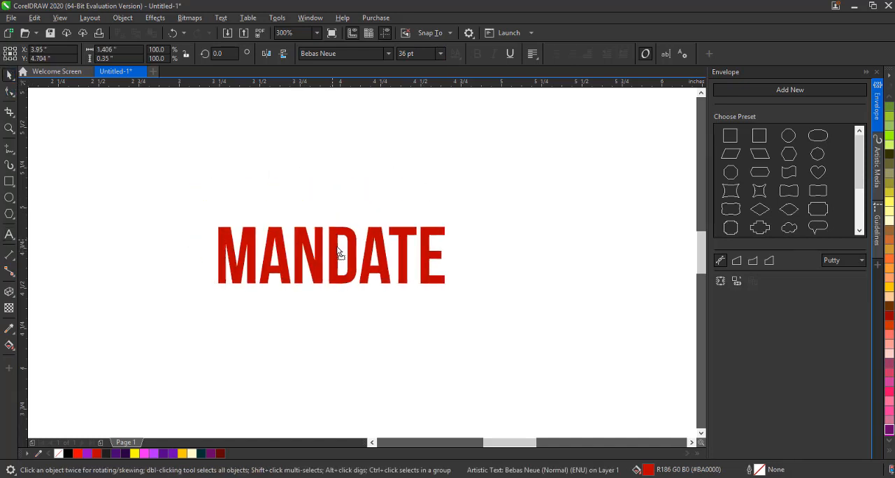
pyautogui.click(7, 93)
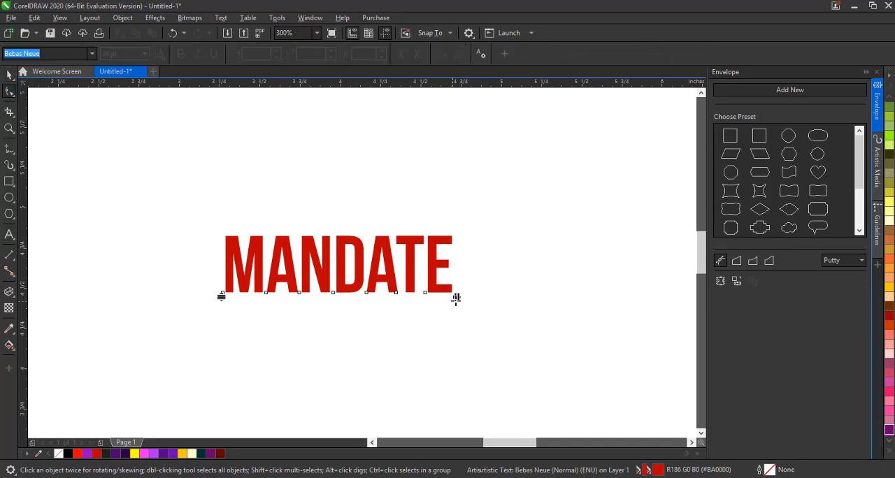
pyautogui.moveTo(455, 300); pyautogui.dragTo(432, 314)
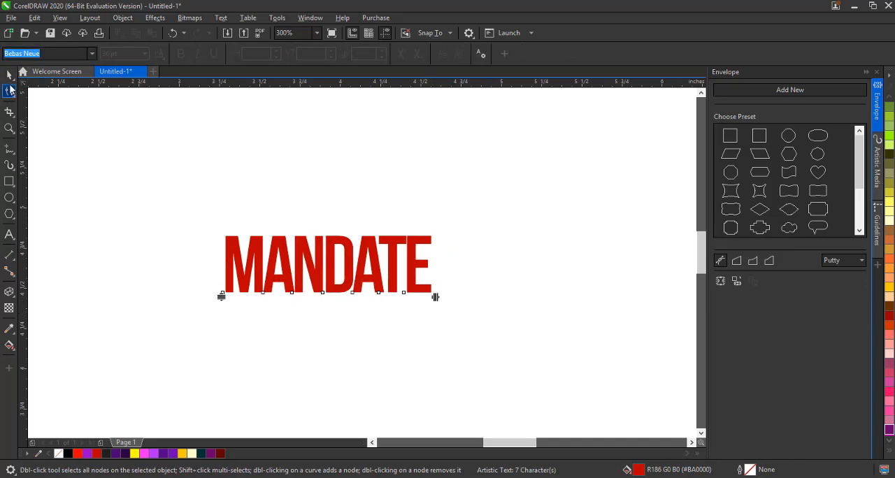
# Enlarge the MANDATE text to about 87 pt and position it on the page
pyautogui.press('space')
pyautogui.moveTo(437, 232); pyautogui.dragTo(548, 205)
pyautogui.moveTo(474, 222); pyautogui.dragTo(465, 215)
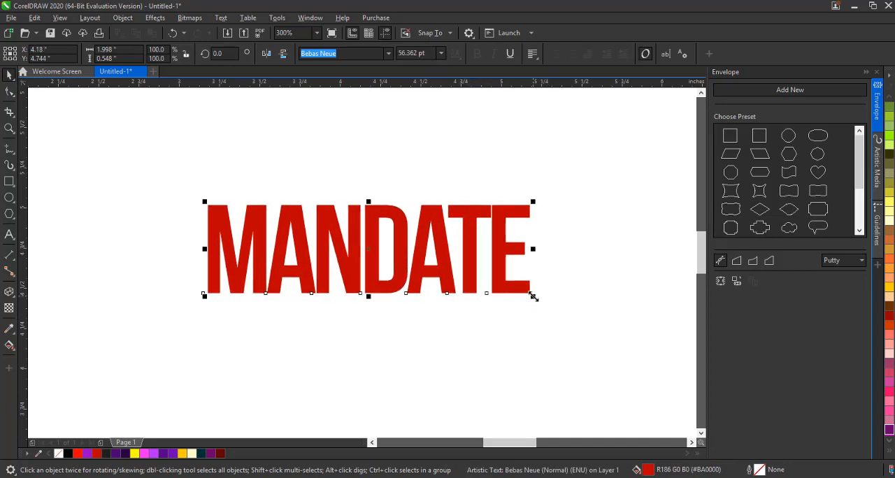
pyautogui.moveTo(534, 298); pyautogui.dragTo(610, 392)
pyautogui.click(472, 260)
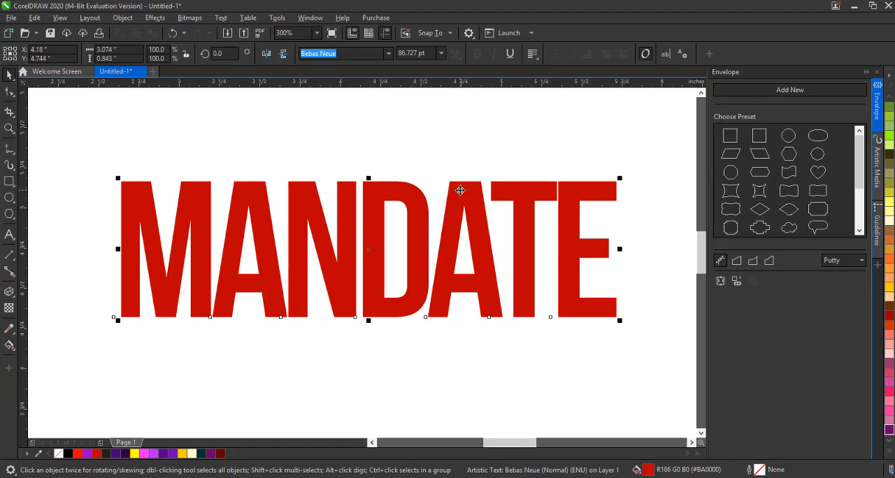
# Duplicate the text, offset the copy, fill it dark red (#600000) and send it behind the original
pyautogui.hotkey('ctrl', 'd')
pyautogui.moveTo(488, 166); pyautogui.dragTo(456, 208)
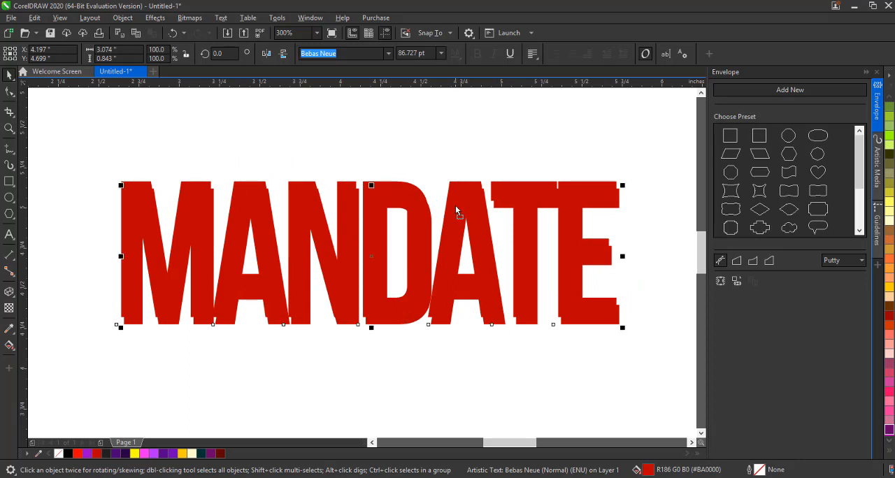
pyautogui.click(220, 454)
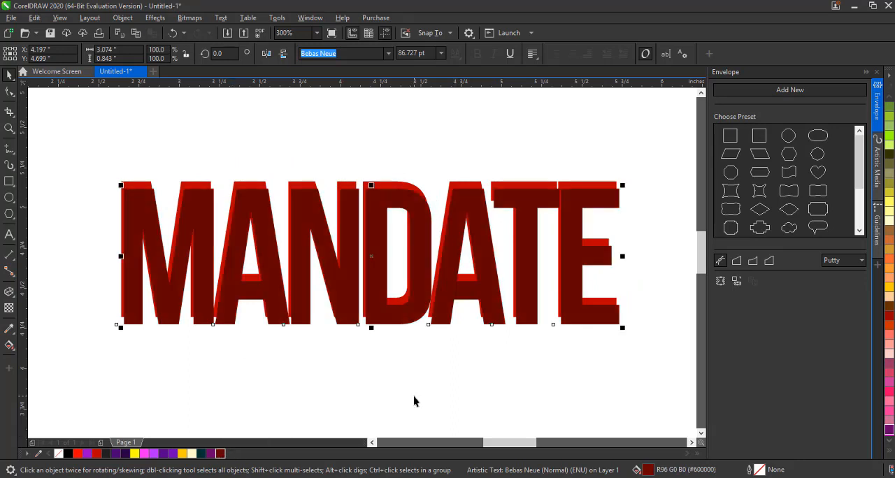
pyautogui.hotkey('ctrl', 'pagedown')
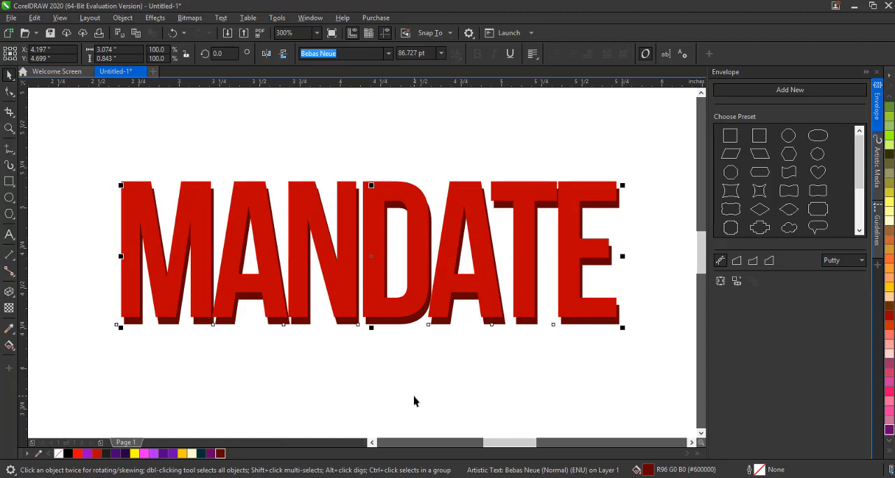
# Shift the front red text slightly up and left over the dark red copy
pyautogui.click(458, 196)
pyautogui.moveTo(459, 196); pyautogui.dragTo(451, 205)
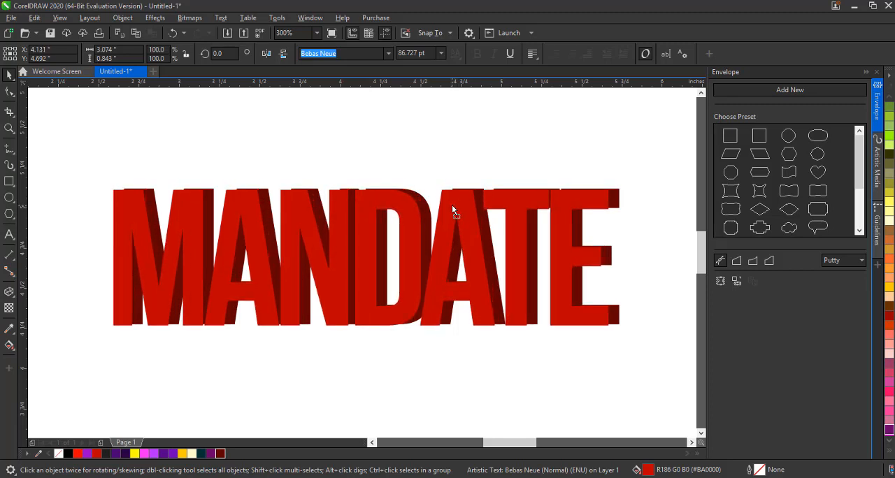
pyautogui.click(470, 369)
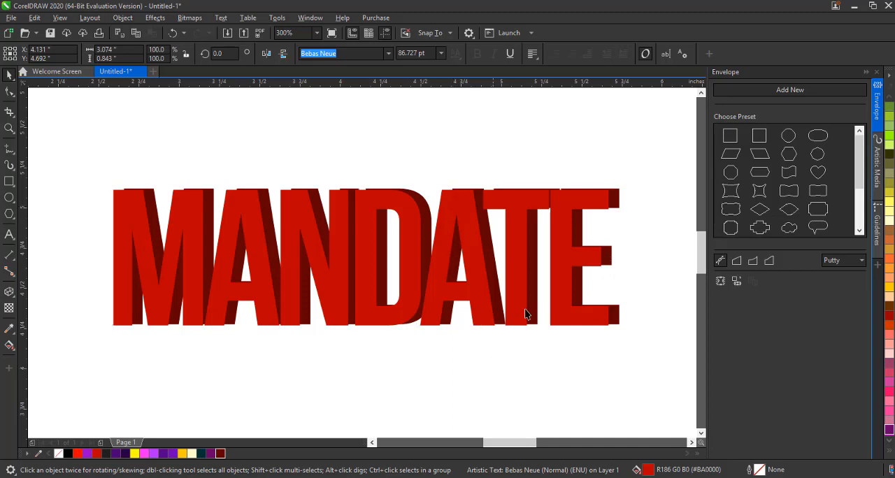
# Apply a linear fountain fill to the front text running from yellow at the lower left to red at the upper right
pyautogui.click(576, 203)
pyautogui.click(10, 345)
pyautogui.moveTo(605, 189); pyautogui.dragTo(179, 309)
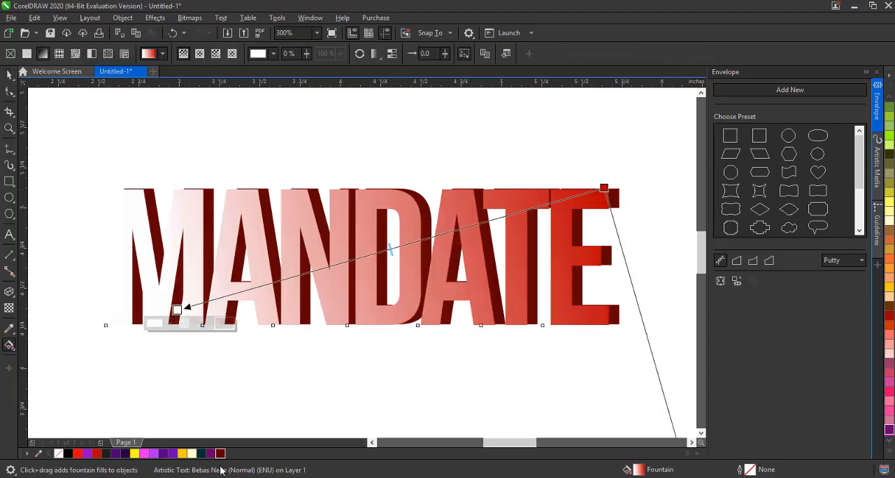
pyautogui.click(212, 455)
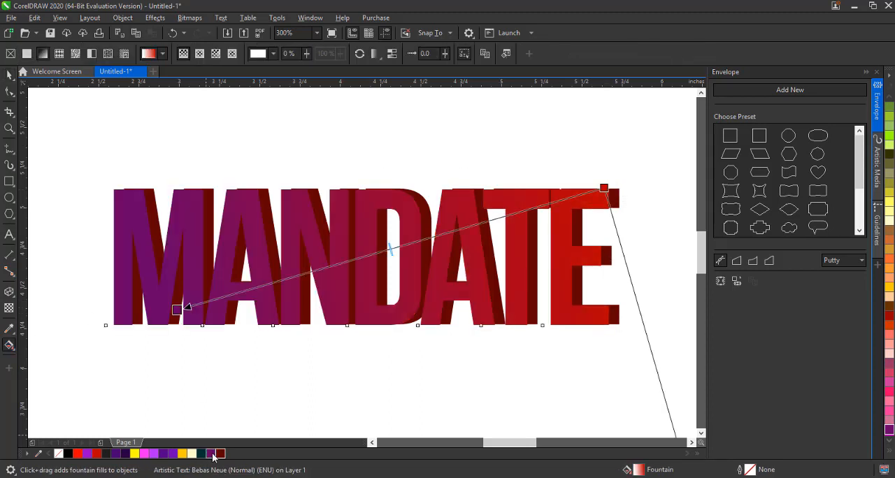
pyautogui.click(182, 454)
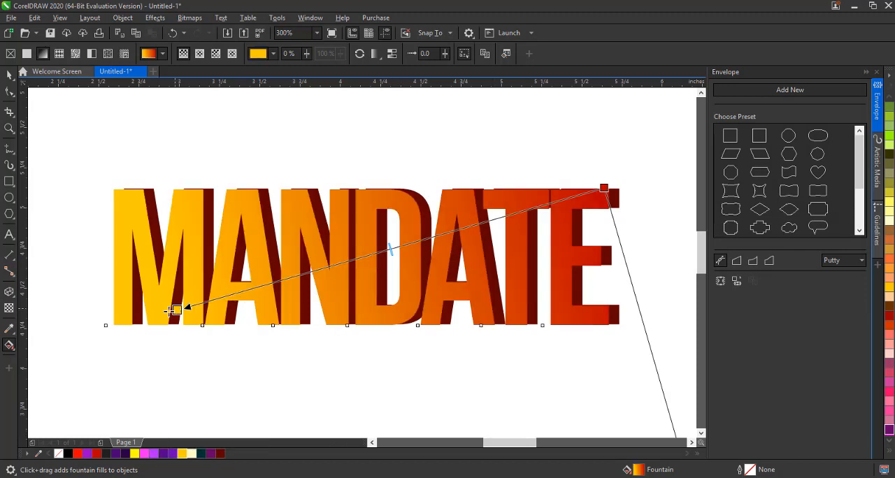
pyautogui.moveTo(176, 310); pyautogui.dragTo(128, 325)
pyautogui.click(9, 75)
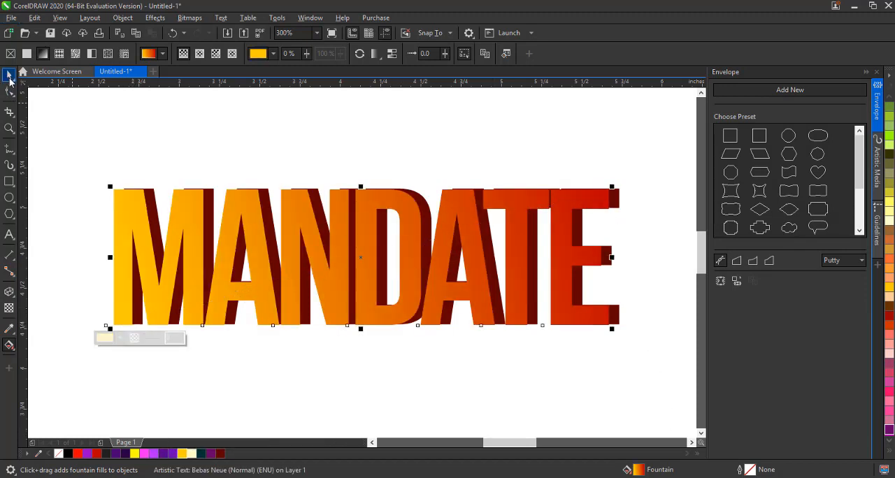
pyautogui.click(256, 166)
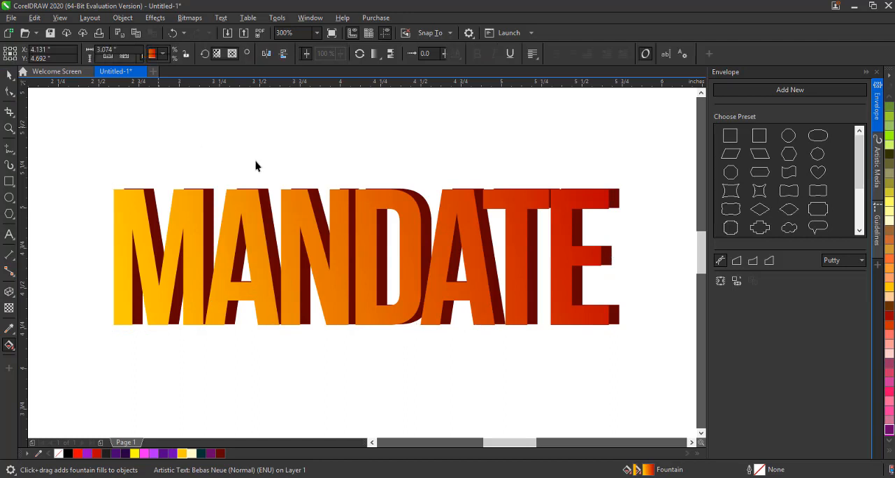
# Nudge the gradient-filled front text slightly left over its dark copy
pyautogui.click(419, 218)
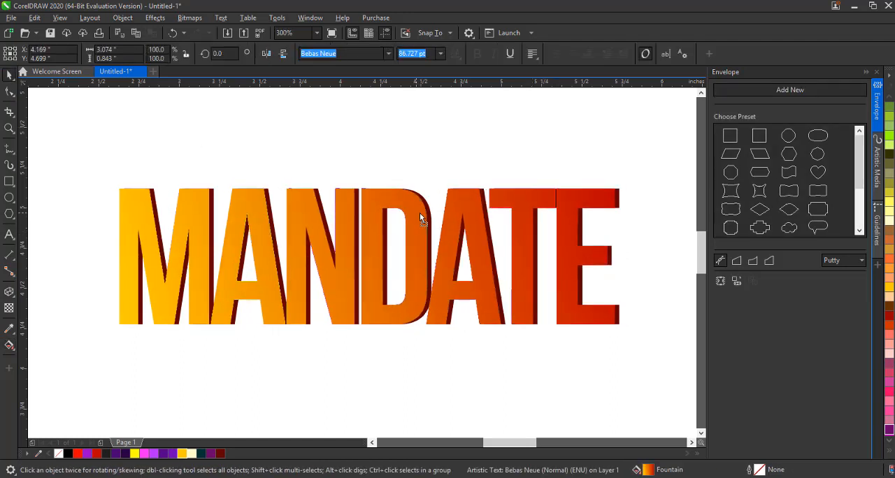
pyautogui.moveTo(420, 213)
pyautogui.mouseDown()
pyautogui.moveTo(431, 211)
pyautogui.moveTo(420, 246)
pyautogui.moveTo(424, 211)
pyautogui.moveTo(410, 224)
pyautogui.moveTo(412, 213)
pyautogui.mouseUp()
# Select both text layers and group them
pyautogui.moveTo(108, 155); pyautogui.dragTo(616, 369)
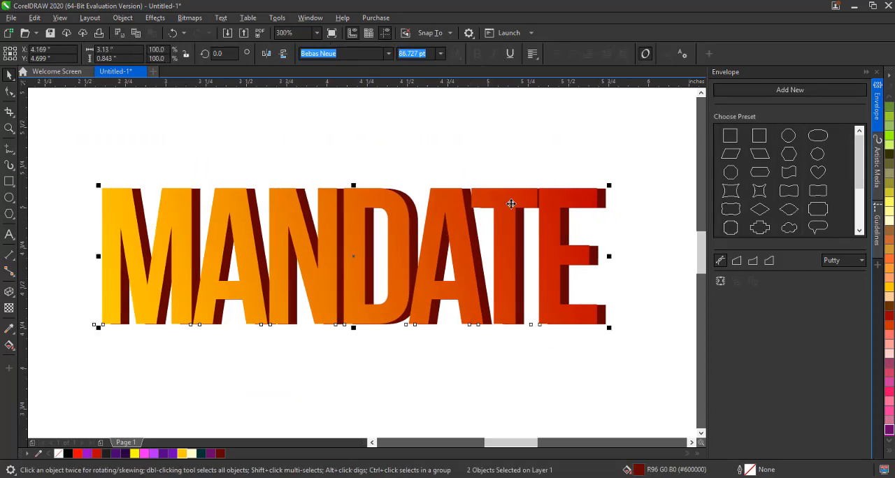
pyautogui.scroll(-2, 412, 207)
pyautogui.hotkey('ctrl', 'g')
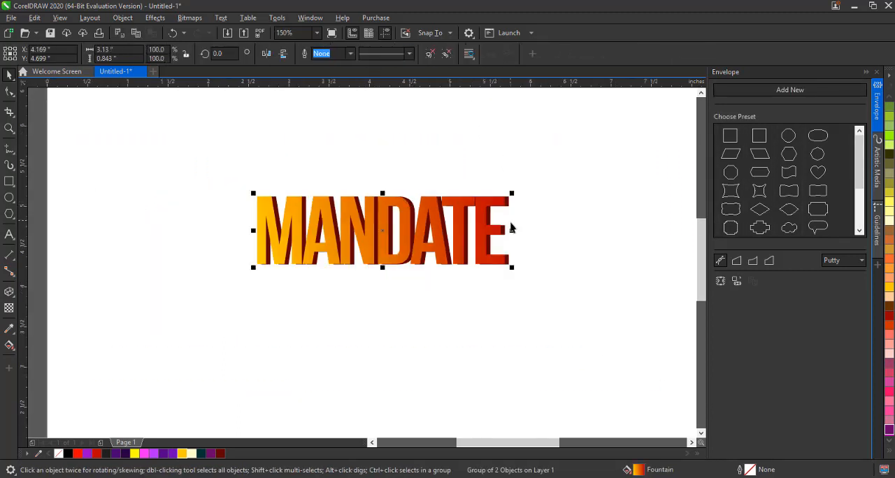
# Try rotating the grouped text at several angles, undoing each attempt
pyautogui.click(482, 221)
pyautogui.moveTo(514, 230)
pyautogui.mouseDown()
pyautogui.moveTo(514, 181)
pyautogui.moveTo(517, 227)
pyautogui.mouseUp()
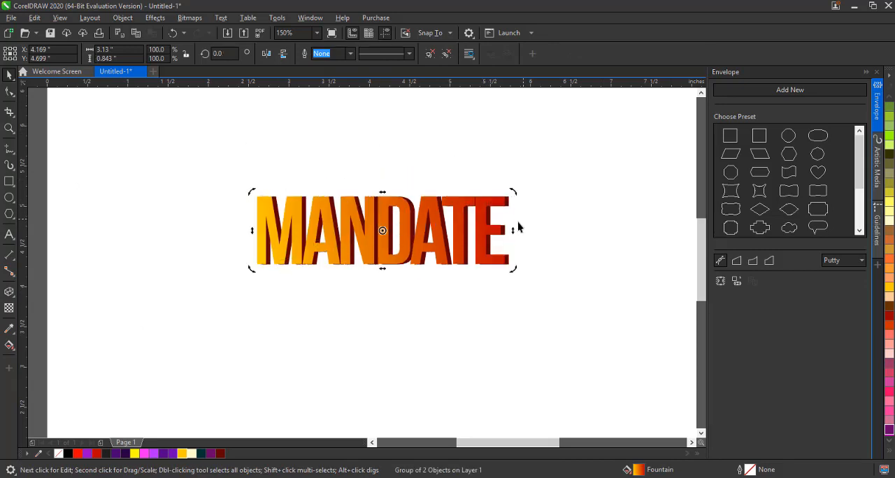
pyautogui.click(485, 207)
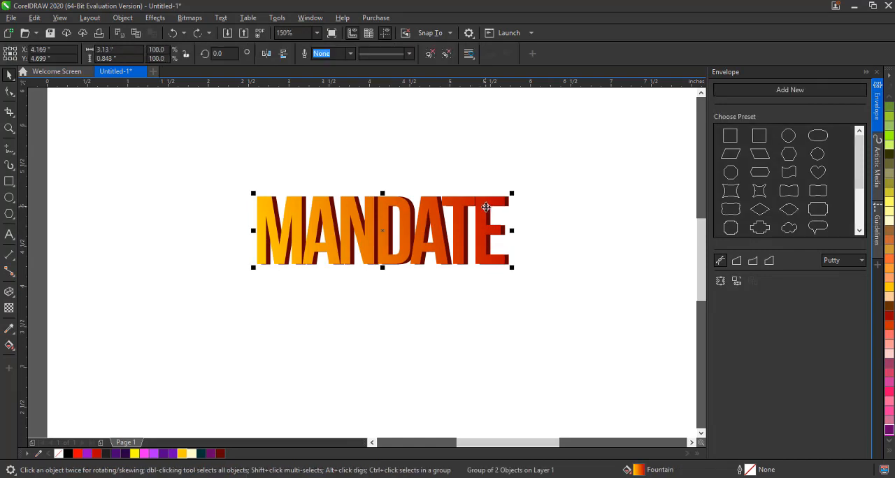
pyautogui.click(485, 206)
pyautogui.moveTo(516, 231); pyautogui.dragTo(512, 187)
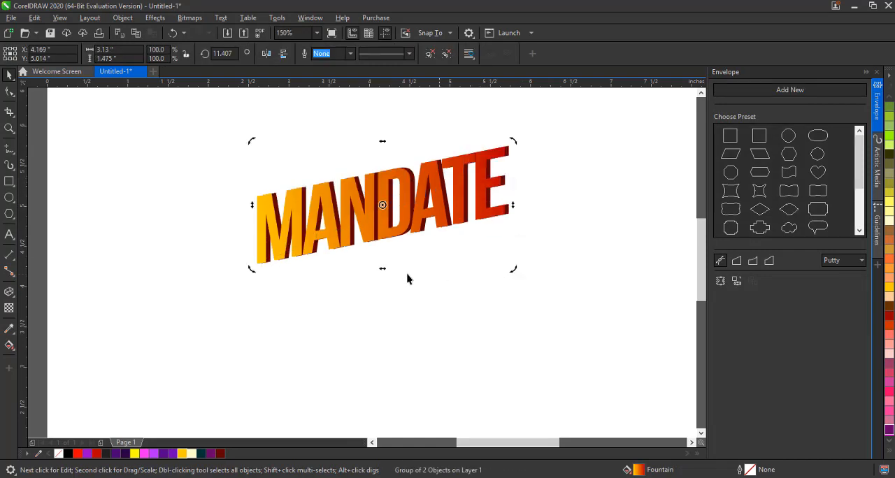
pyautogui.moveTo(384, 268); pyautogui.dragTo(528, 256)
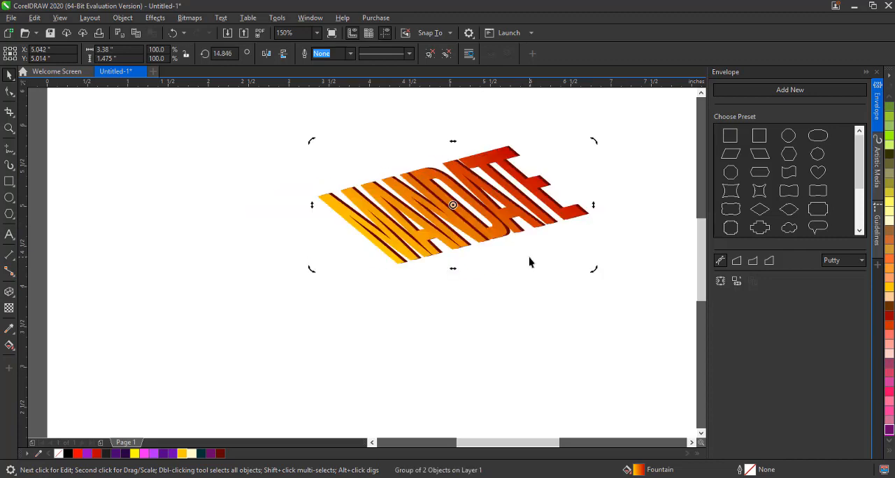
pyautogui.hotkey('ctrl', 'z')
pyautogui.hotkey('ctrl', 'z')
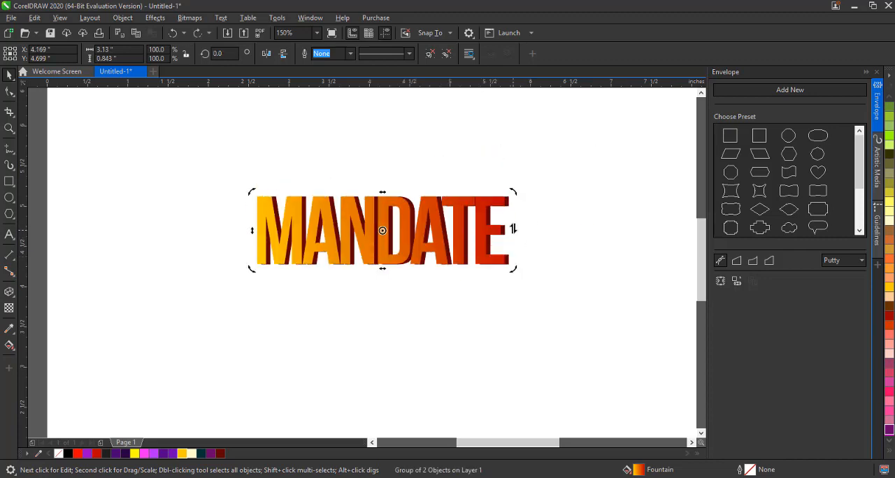
pyautogui.moveTo(513, 229); pyautogui.dragTo(510, 199)
pyautogui.hotkey('ctrl', 'z')
pyautogui.moveTo(513, 268); pyautogui.dragTo(406, 361)
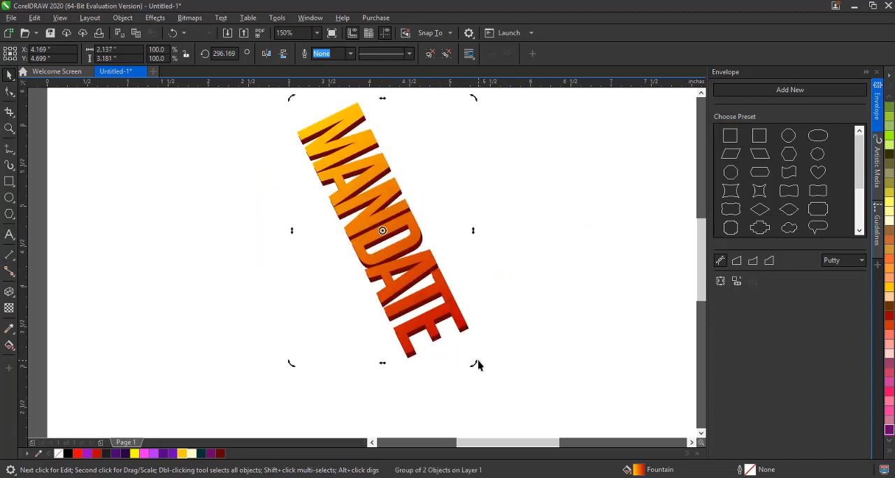
pyautogui.moveTo(478, 363); pyautogui.dragTo(256, 258)
pyautogui.hotkey('ctrl', 'z')
pyautogui.hotkey('ctrl', 'z')
pyautogui.click(404, 229)
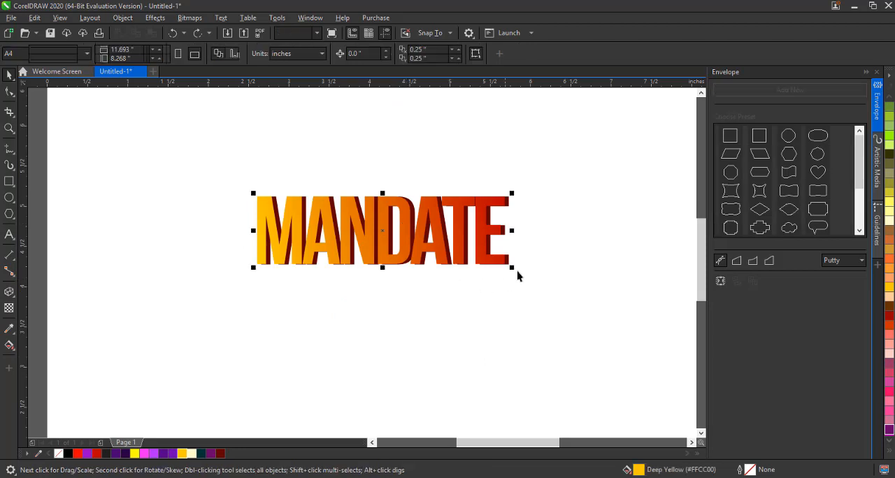
# Enlarge the grouped text to about 6 inches wide and reposition it on the page
pyautogui.moveTo(645, 372); pyautogui.dragTo(644, 371)
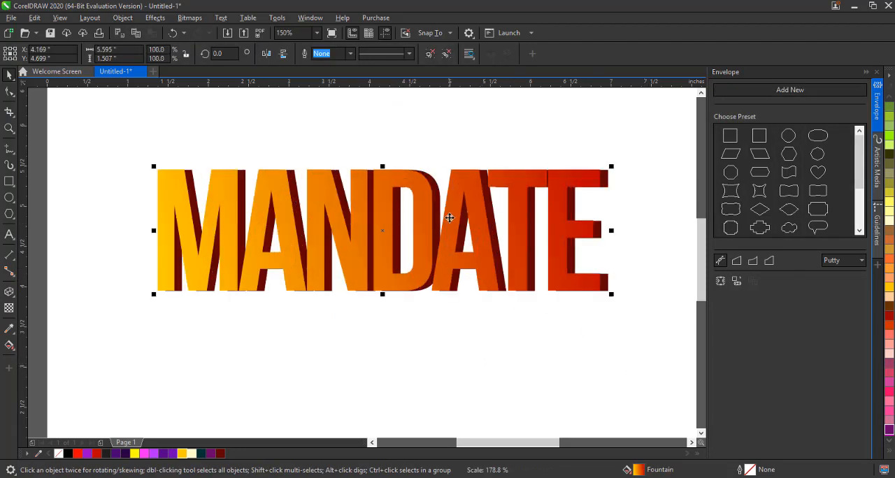
pyautogui.moveTo(451, 229); pyautogui.dragTo(452, 230)
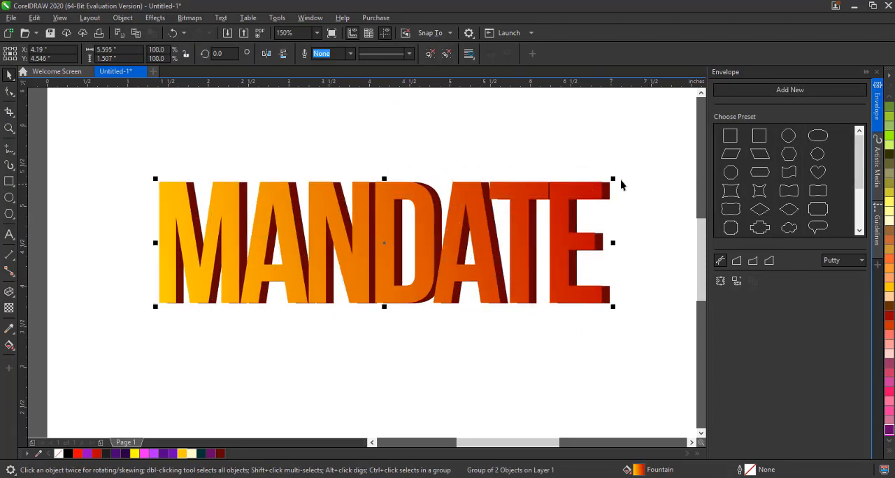
pyautogui.moveTo(647, 145); pyautogui.dragTo(655, 140)
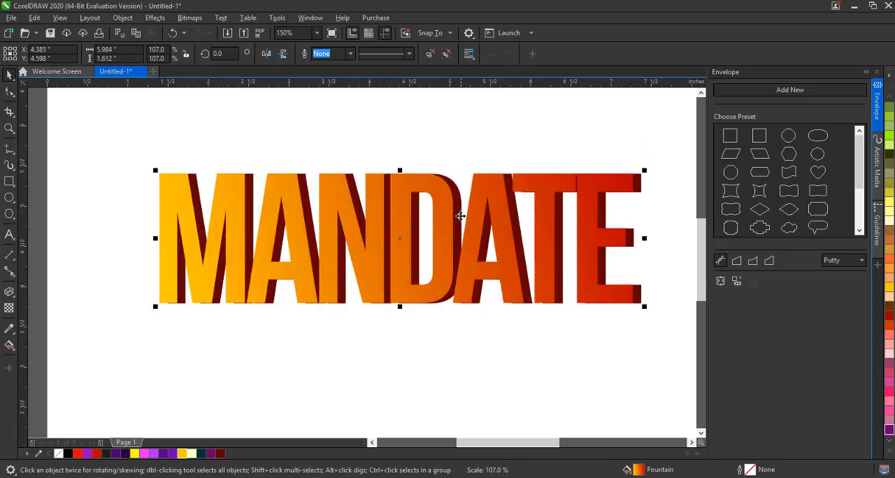